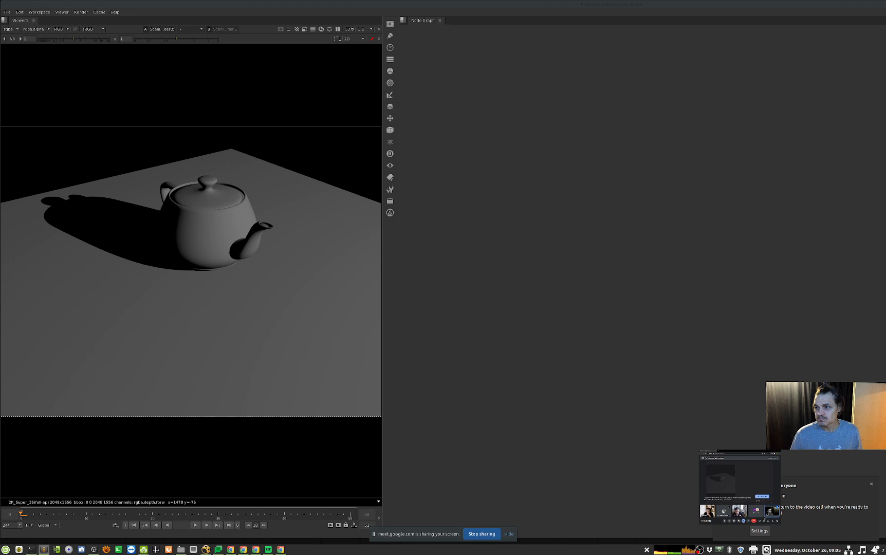
Paste the teapot ReadGeo node into the empty node graph and display its geometry in the 3D viewer.
click(236, 330)
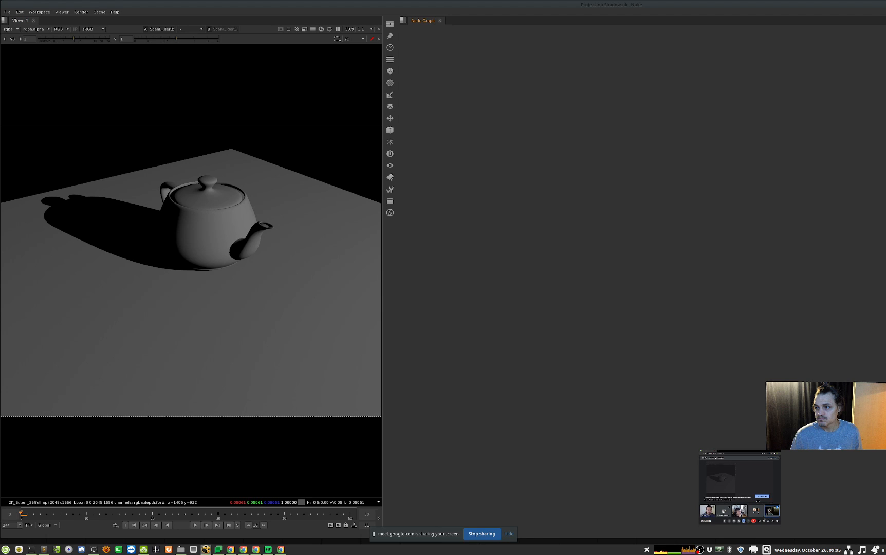
key(ctrl+v)
key(1)
click(253, 354)
key(f)
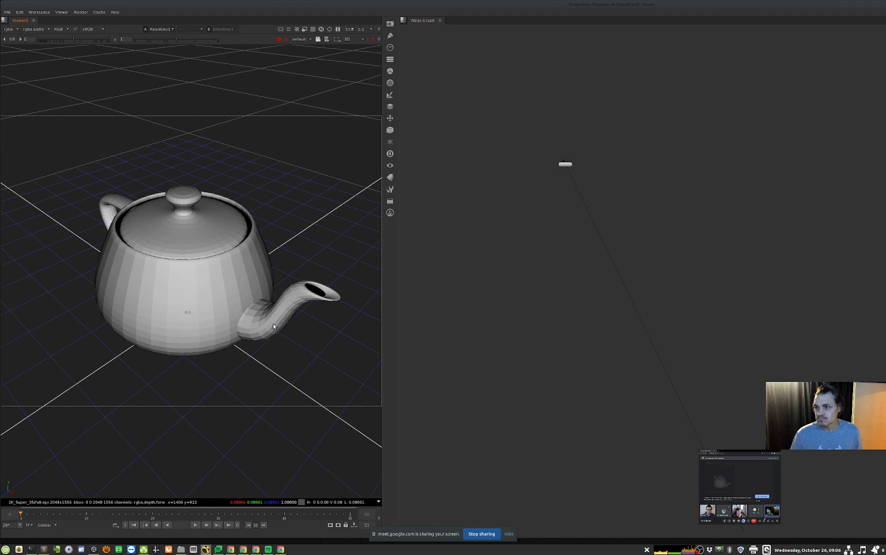
scroll(367, 323, down, 3)
scroll(488, 298, up, 5)
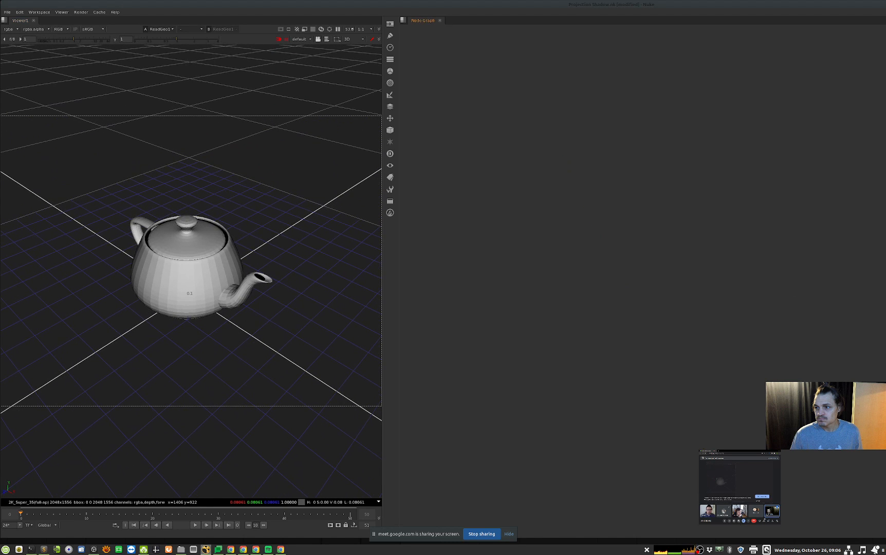
Copy the camera and card nodes from the existing basic setup and paste them near the teapot ReadGeo node.
scroll(642, 280, down, 3)
middle_drag(628, 199, 584, 228)
scroll(583, 219, up, 3)
scroll(642, 280, down, 2)
middle_drag(822, 257, 651, 250)
scroll(719, 247, up, 4)
key(space)
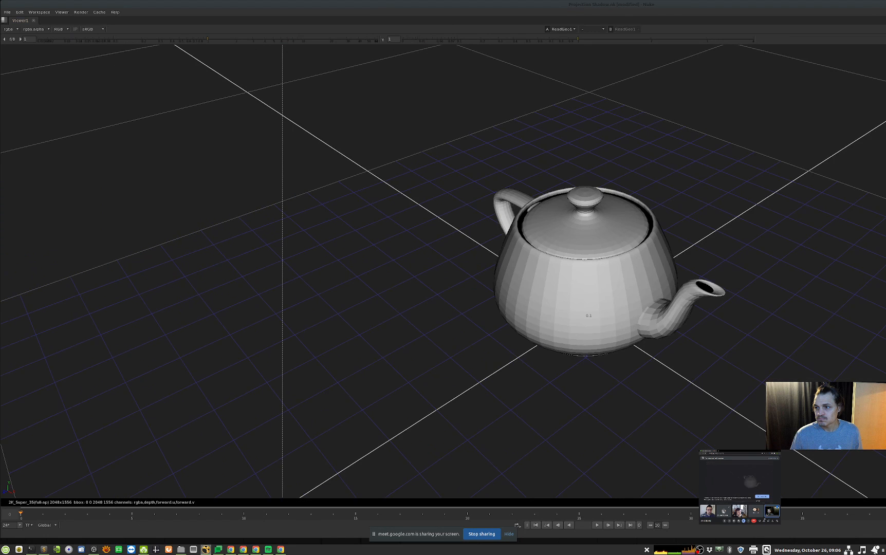
key(space)
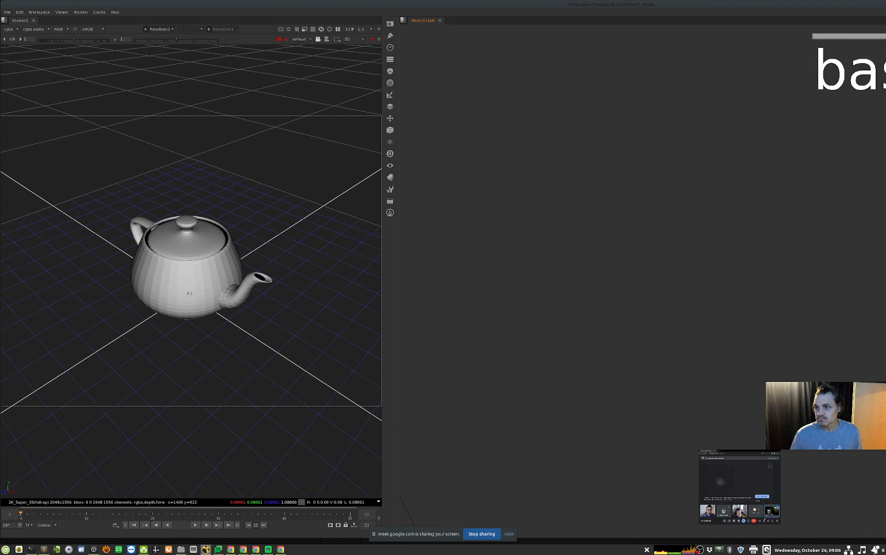
middle_drag(628, 327, 719, 350)
scroll(716, 321, down, 5)
middle_drag(538, 322, 596, 310)
key(ctrl+v)
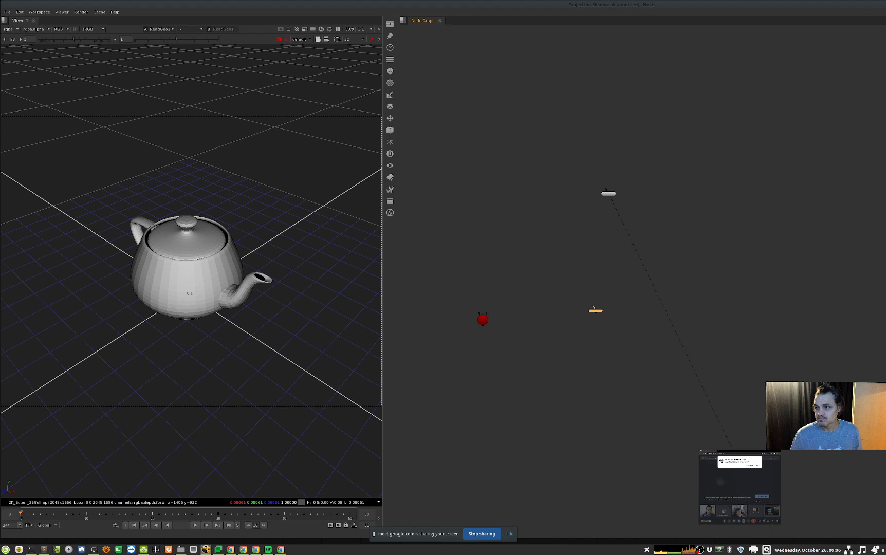
Preview the pasted card, the teapot geometry and the camera one after another in the 3D viewer.
click(595, 310)
key(1)
click(608, 193)
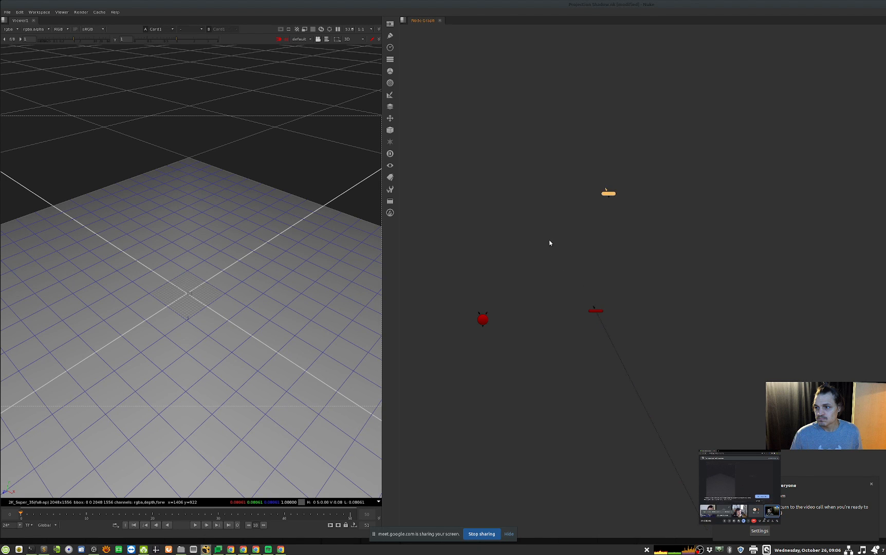
key(1)
click(483, 319)
key(1)
Add a ScanlineRender node and connect the card and the camera to it.
key(Tab)
text(sca)
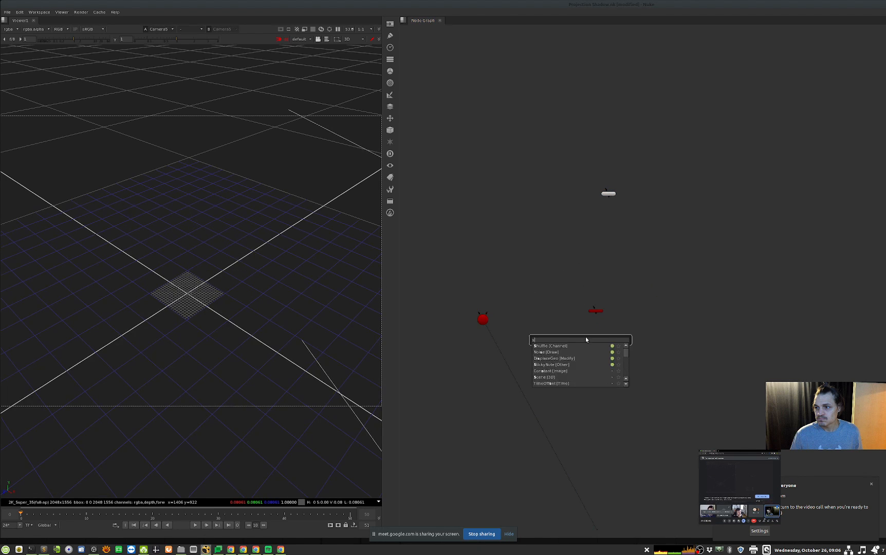
key(Down)
key(Return)
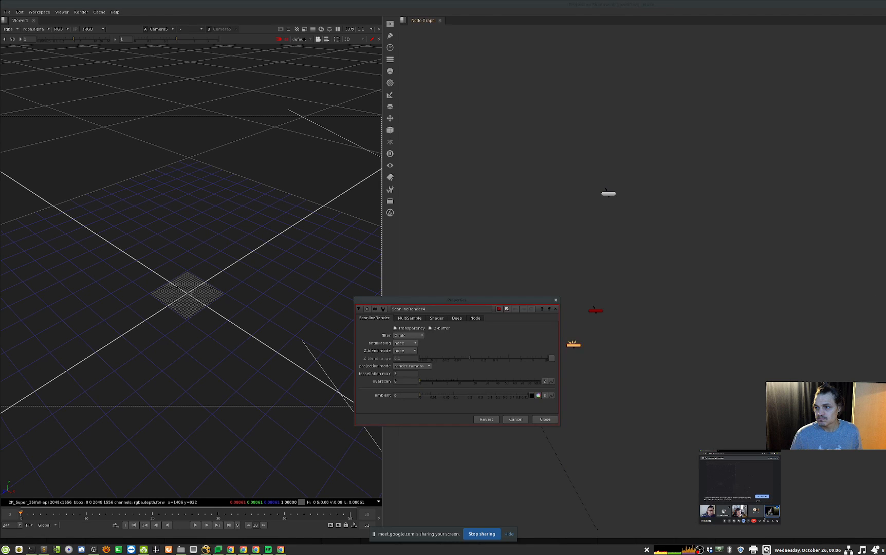
drag(537, 301, 723, 358)
scroll(590, 339, up, 2)
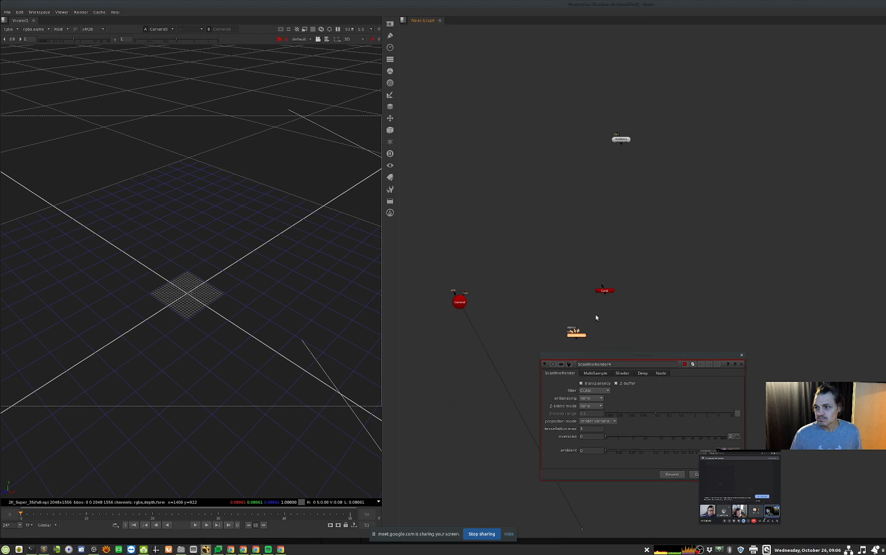
drag(577, 330, 609, 297)
drag(610, 294, 556, 271)
Add a Scene node next to the card and close its properties.
click(585, 298)
key(Tab)
text(sce)
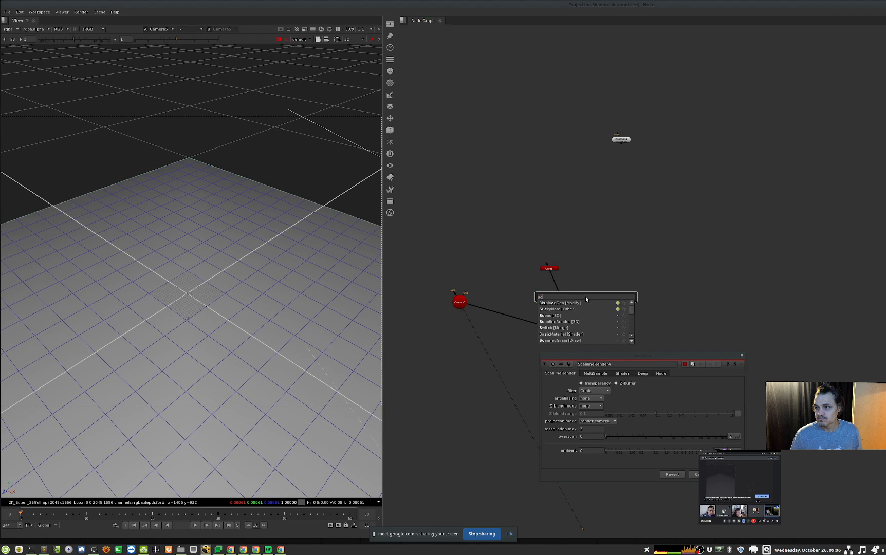
key(Down)
key(Down)
key(Return)
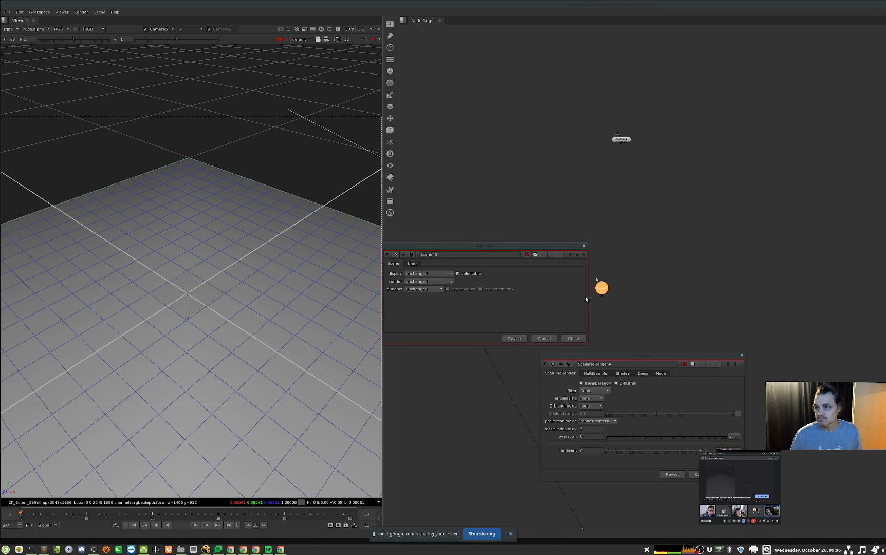
click(573, 338)
Feed the card and the teapot geometry into the Scene node and connect the Scene to the ScanlineRender.
drag(601, 287, 682, 193)
drag(549, 268, 546, 249)
drag(579, 338, 613, 330)
middle_drag(642, 307, 607, 304)
drag(512, 244, 514, 229)
Tidy the camera's placement, close the ScanlineRender properties and show the render output in the 2D viewer.
click(425, 299)
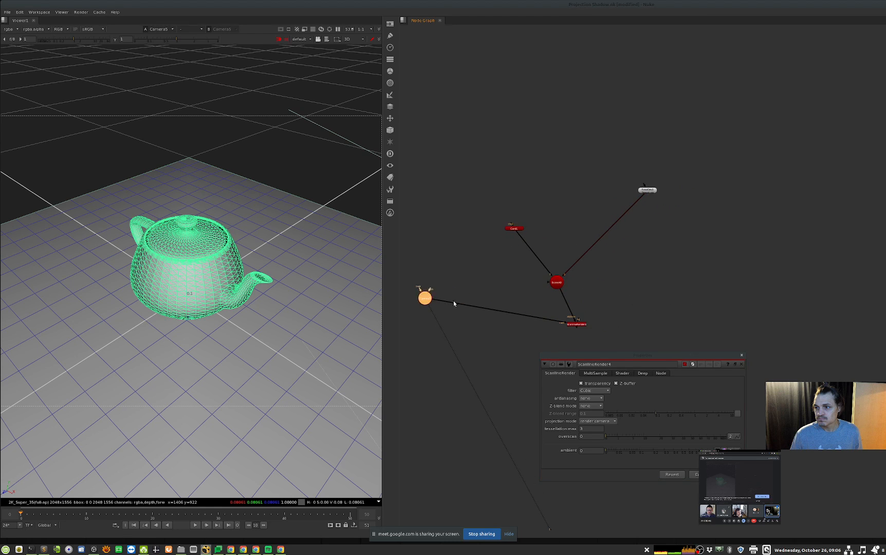
drag(438, 301, 464, 307)
middle_drag(638, 301, 616, 297)
drag(612, 298, 532, 330)
key(1)
click(220, 400)
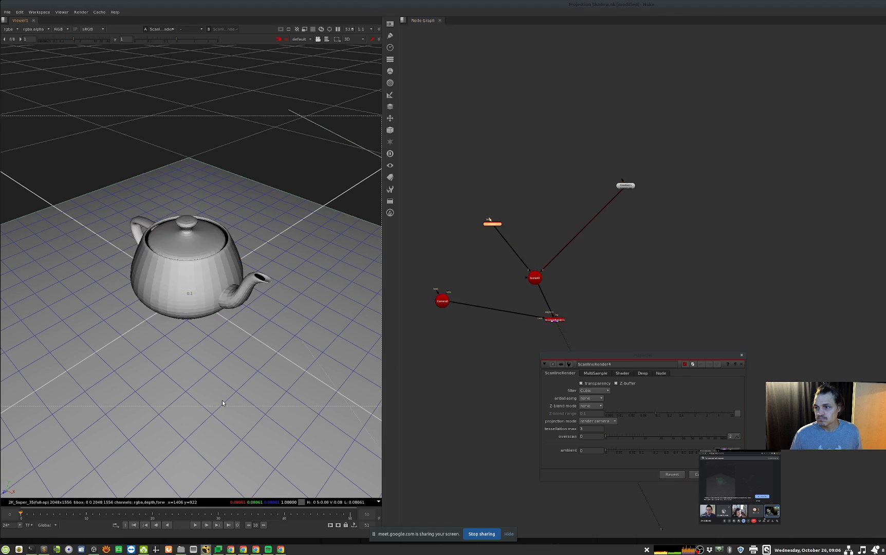
key(Tab)
click(730, 474)
middle_drag(668, 308, 461, 253)
key(f)
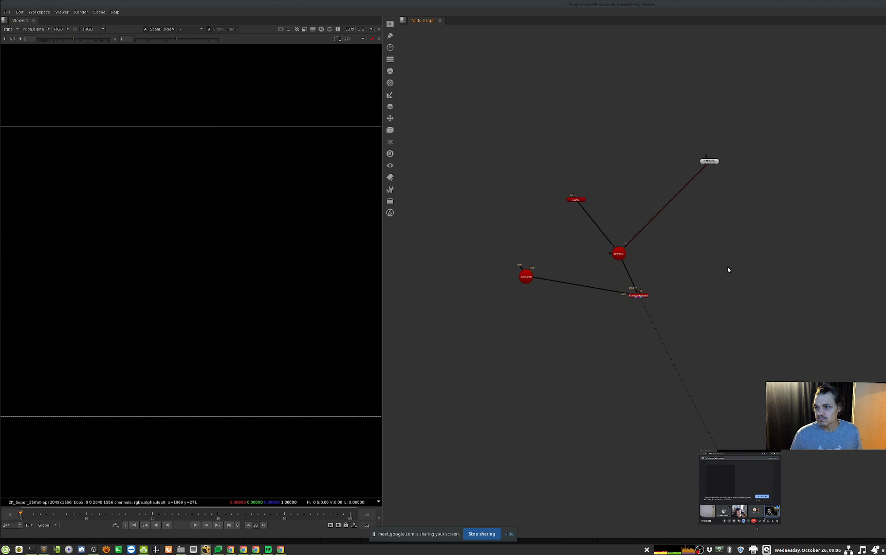
Delete the extra node attached to the new Light and connect the Light to the existing Scene node.
click(593, 266)
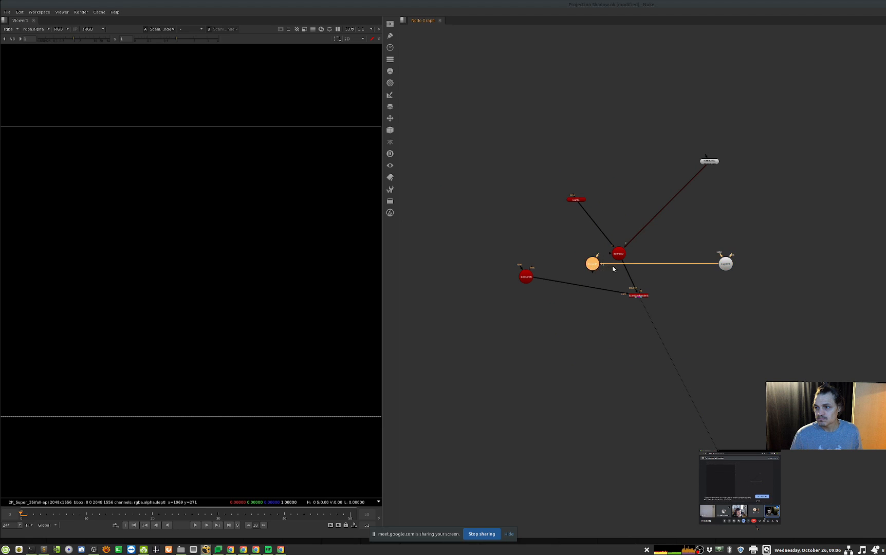
key(Delete)
drag(608, 254, 745, 256)
drag(609, 255, 724, 263)
Add a Diffuse shader and connect it to the inputs of the teapot geometry and the card.
key(Tab)
text(f)
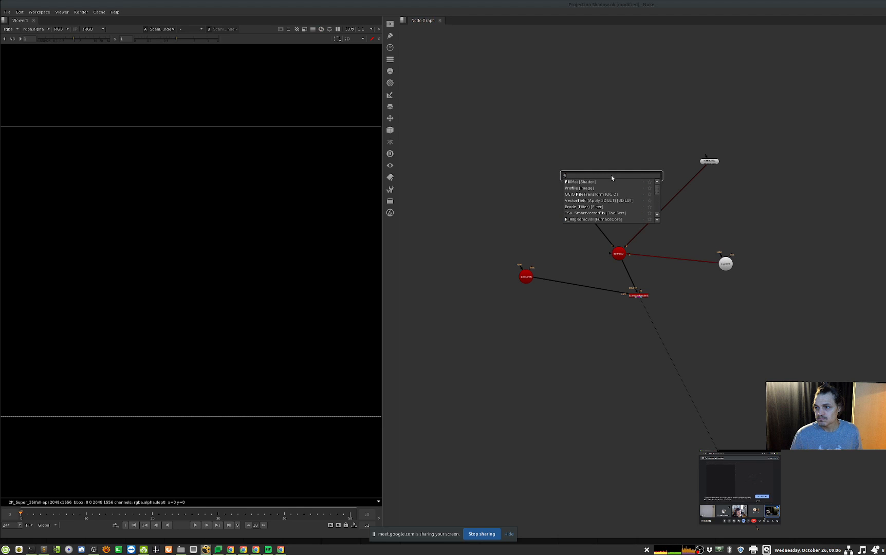
key(BackSpace)
text(dif)
key(Down)
key(Down)
key(Return)
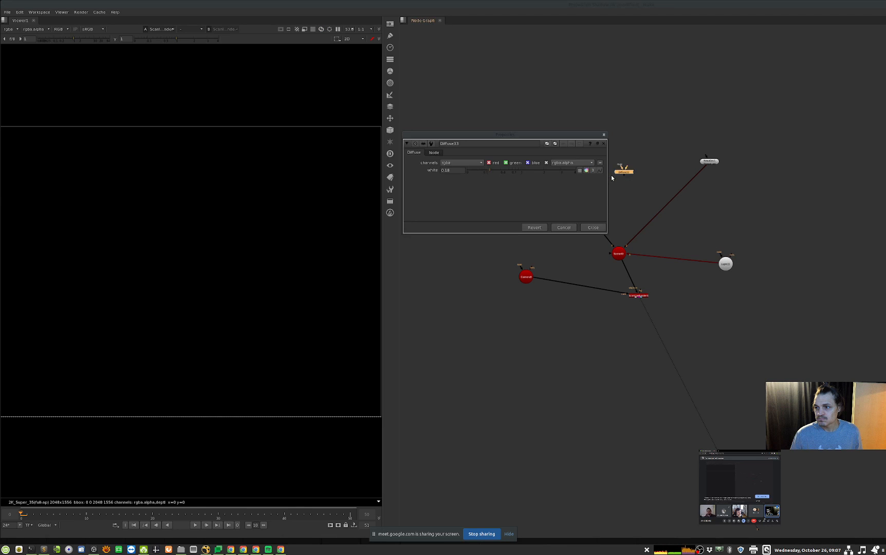
drag(703, 158, 620, 173)
click(602, 226)
drag(574, 198, 623, 172)
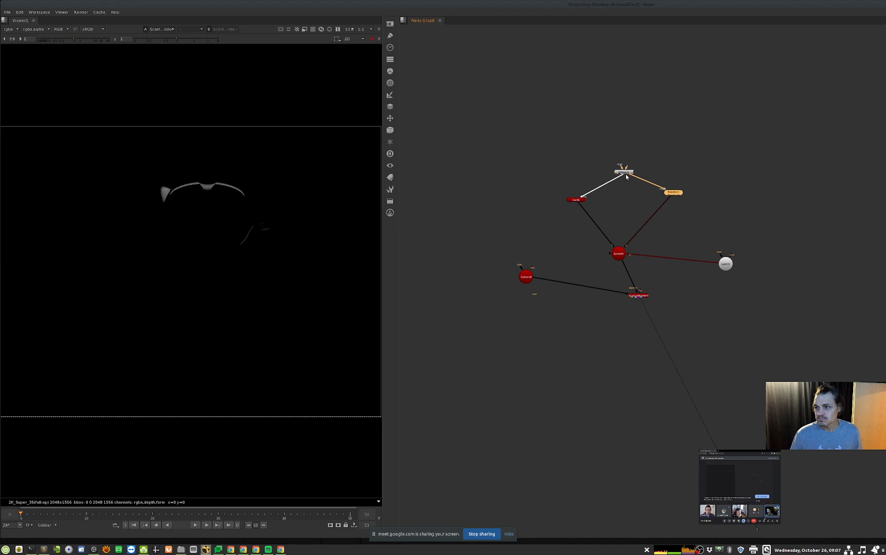
Align the camera node with the ScanlineRender and display the Scene node in the 3D viewer.
middle_drag(750, 233, 731, 233)
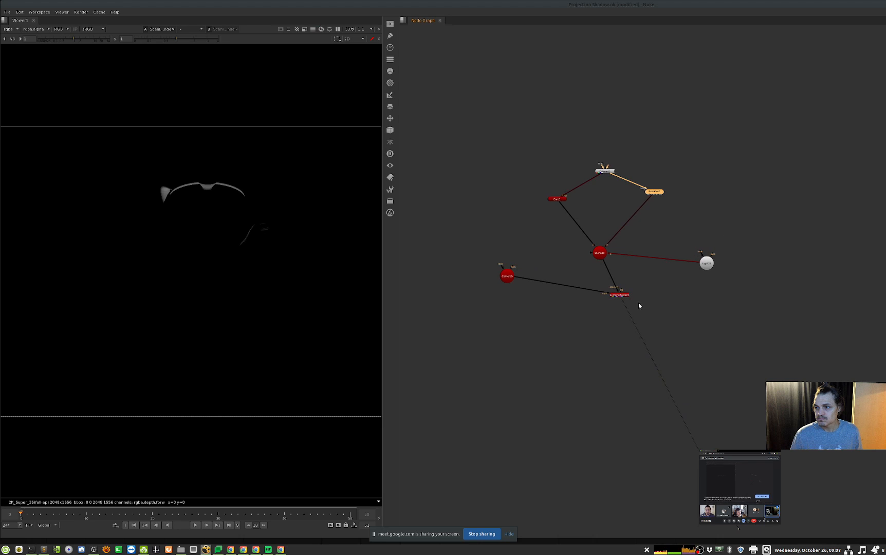
middle_drag(689, 302, 629, 302)
drag(450, 289, 458, 313)
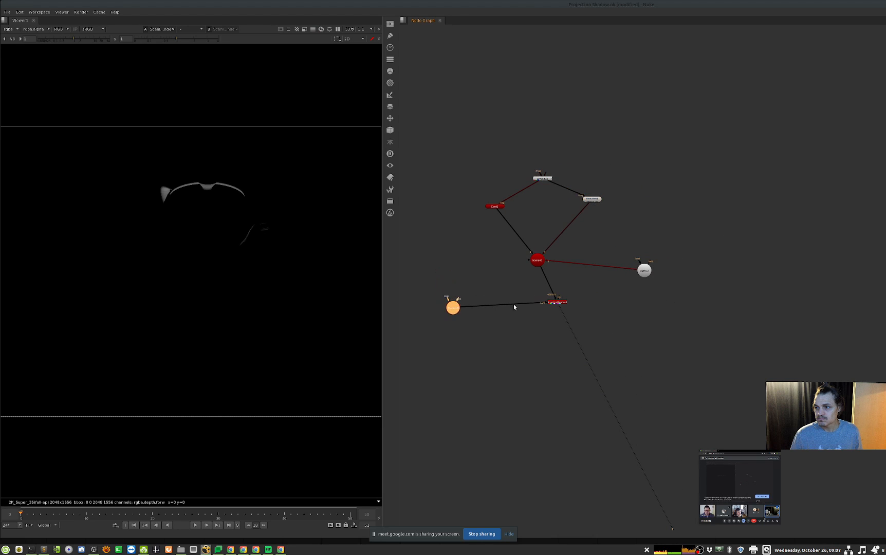
drag(563, 310, 539, 259)
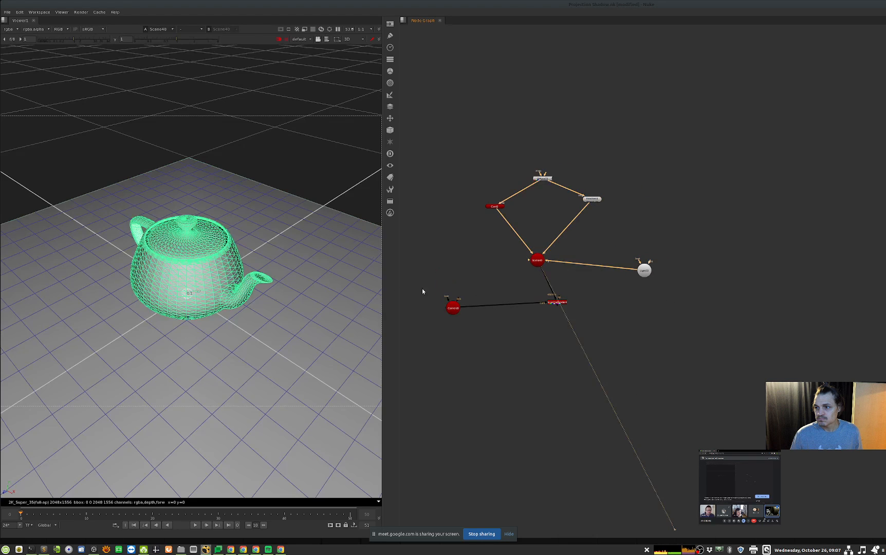
click(329, 336)
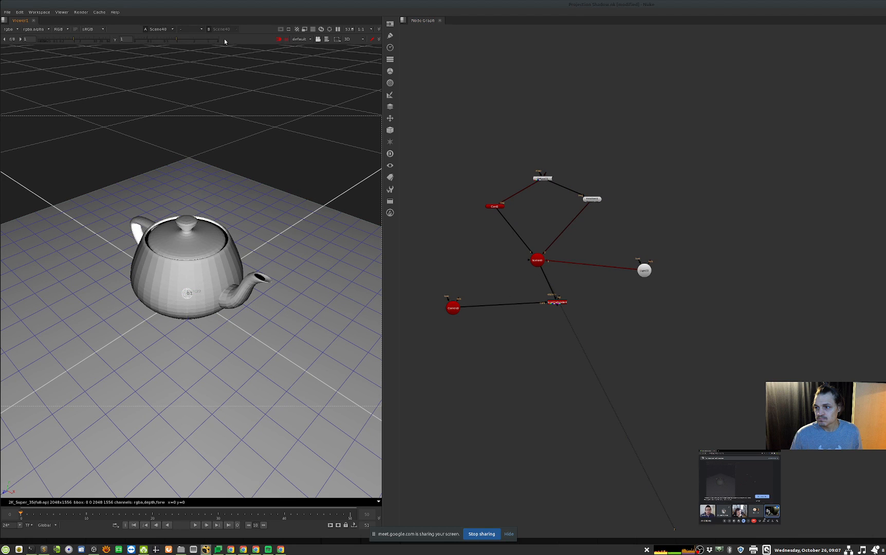
Check the camera and ScanlineRender in the 3D viewer and inspect the light's properties.
click(453, 308)
key(1)
click(340, 325)
click(559, 302)
key(1)
click(647, 272)
double_click(646, 273)
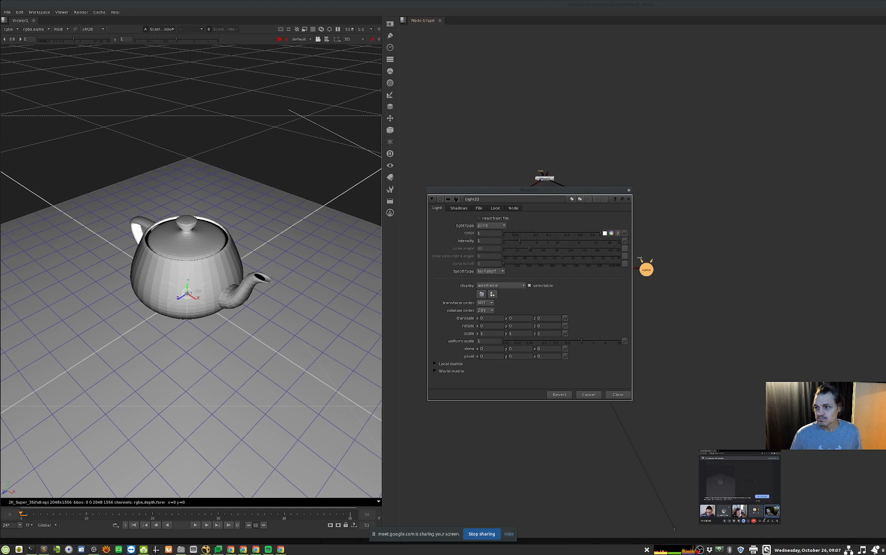
click(618, 395)
Add a second camera, connect it to the light to drive its position, and show the render in 2D.
middle_drag(620, 390, 267, 393)
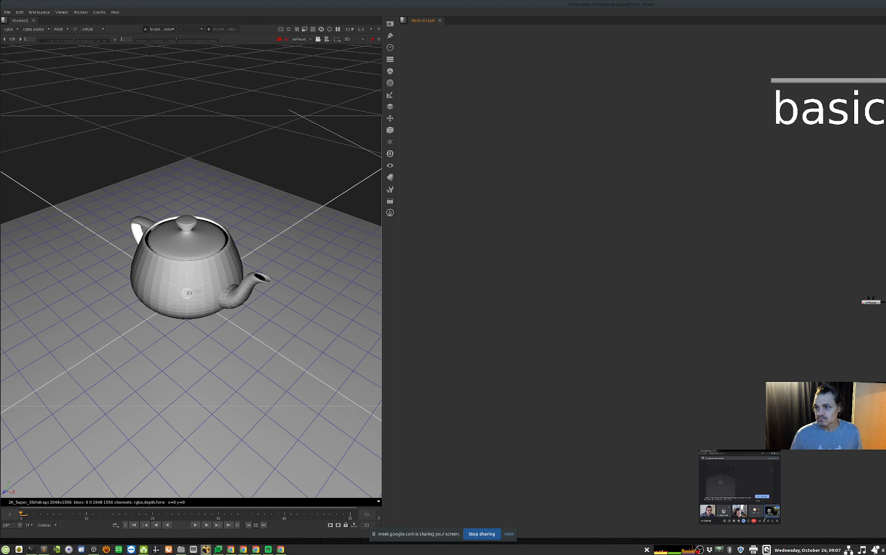
middle_drag(380, 353, 776, 329)
key(Tab)
text(cam)
key(Return)
drag(700, 241, 742, 215)
click(604, 283)
click(284, 394)
key(Tab)
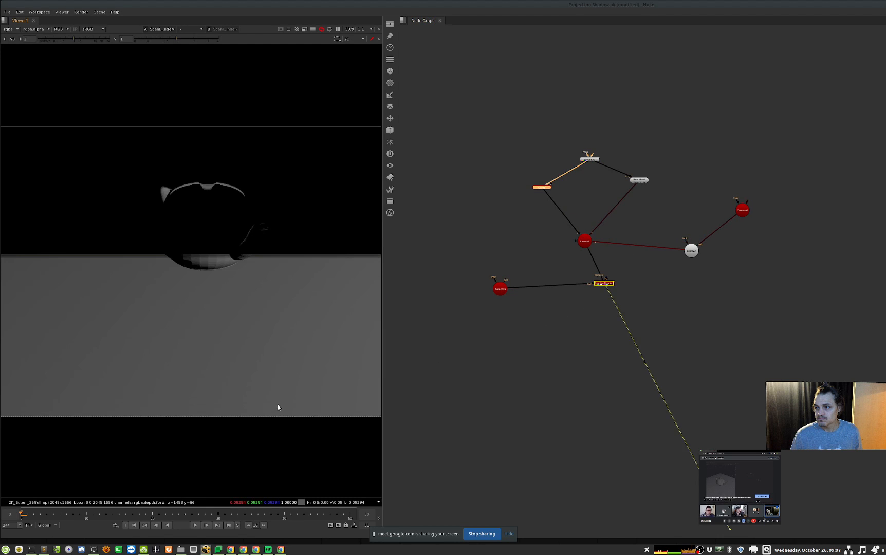
Insert a Normals node directly after the teapot geometry node.
middle_drag(625, 176, 600, 210)
click(614, 215)
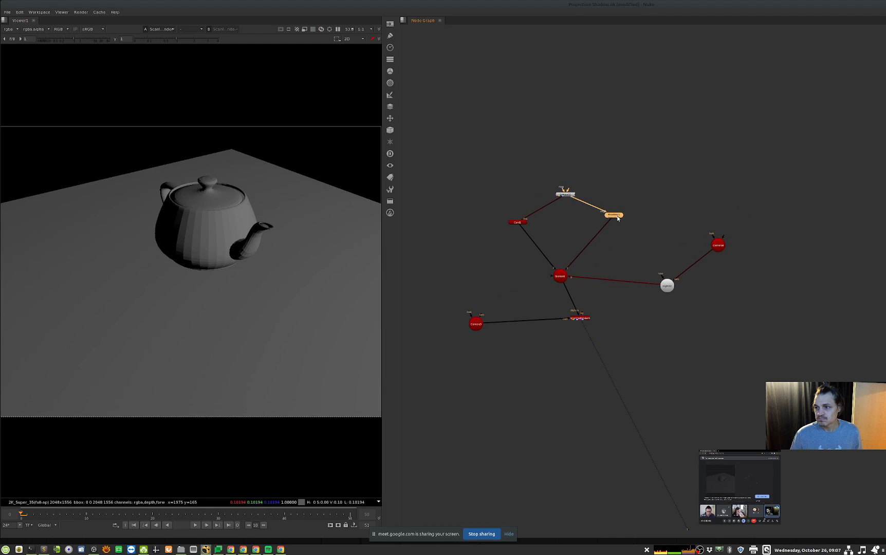
key(Tab)
text(normals)
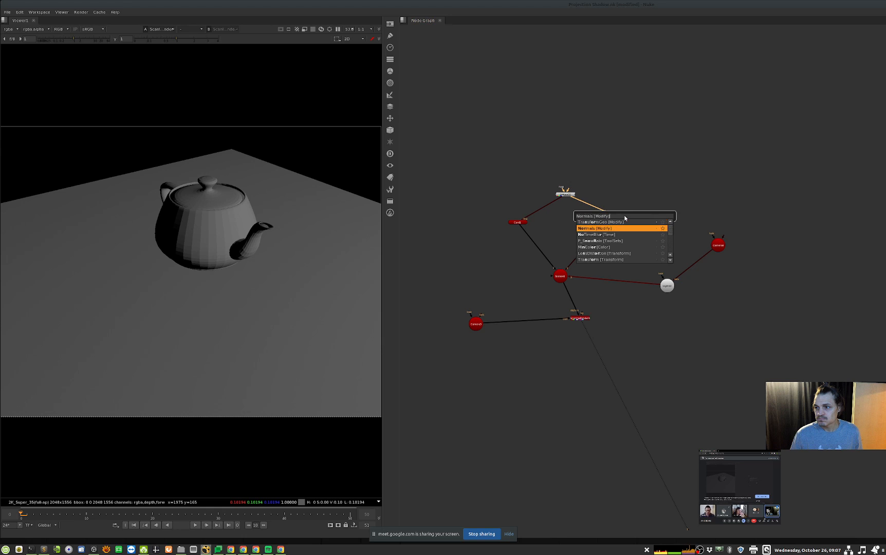
key(Return)
Set the Normals node's action to build and close its properties.
click(444, 233)
click(445, 253)
click(443, 232)
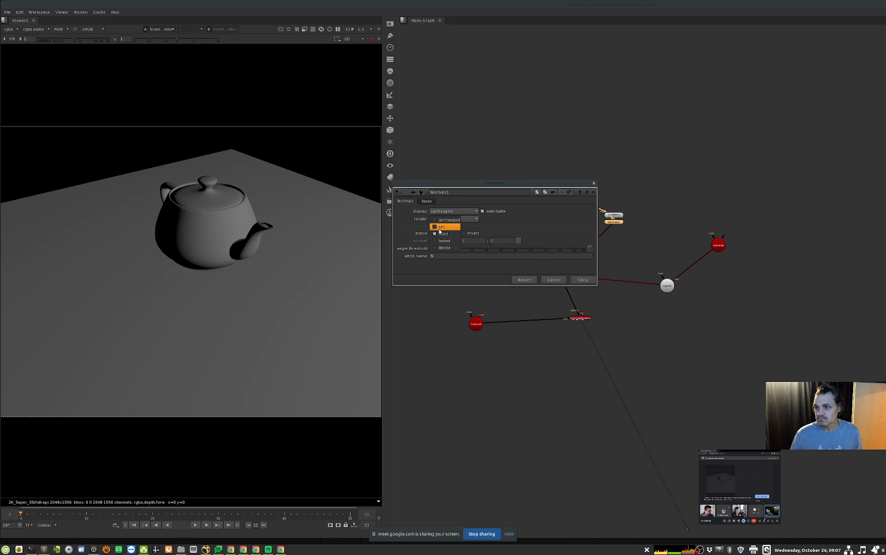
click(444, 227)
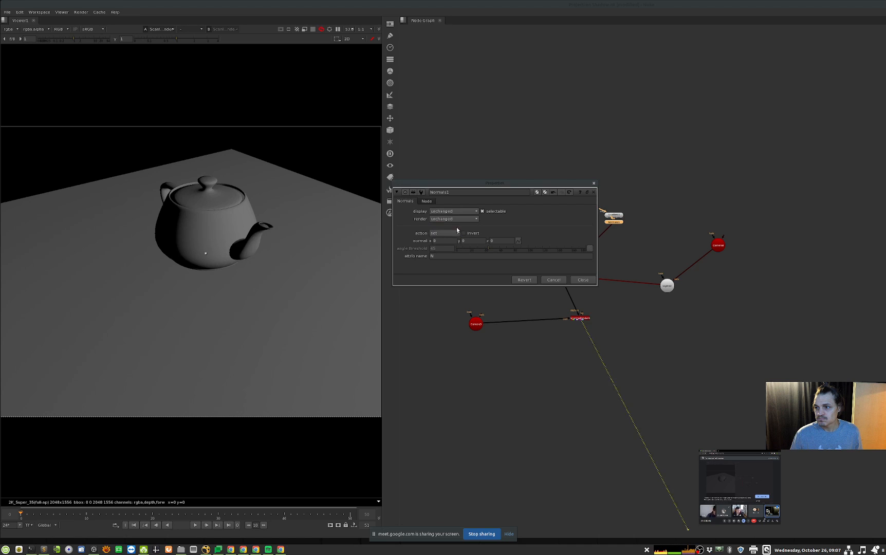
click(450, 233)
click(445, 241)
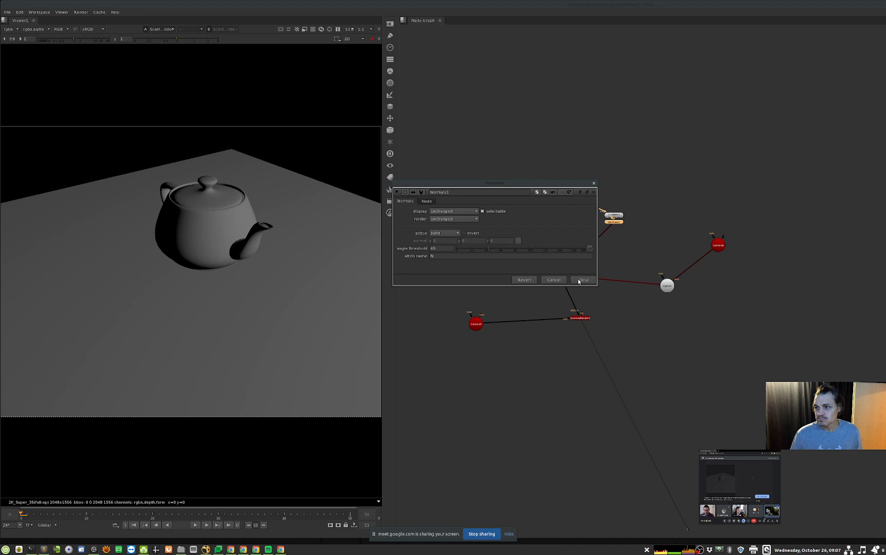
click(580, 280)
Space out the node tree, moving the ScanlineRender and its camera well below the Scene and the light beneath its camera.
drag(579, 318, 578, 344)
click(707, 189)
drag(807, 153, 451, 292)
drag(562, 272, 547, 239)
drag(477, 322, 476, 350)
middle_drag(582, 343, 575, 340)
drag(574, 341, 565, 358)
middle_drag(623, 328, 617, 350)
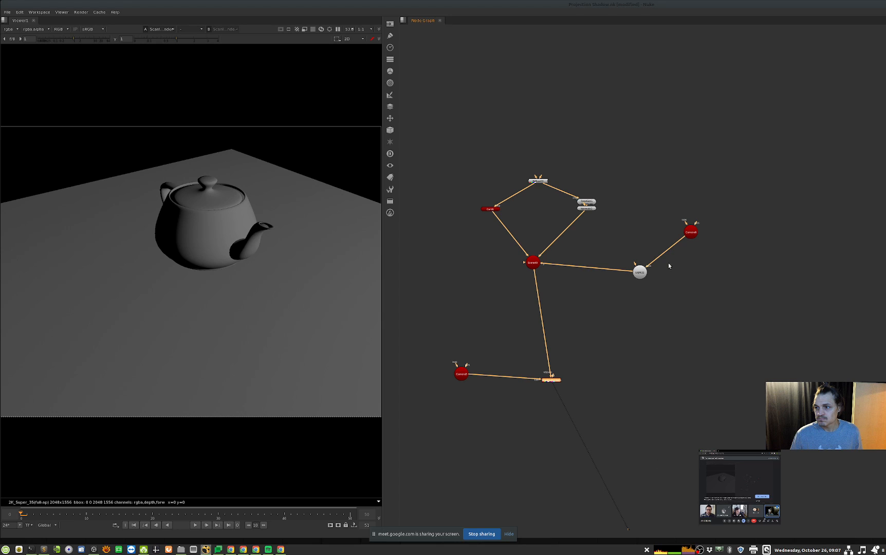
drag(636, 276, 670, 271)
Add a second ScanlineRender node below the light.
click(678, 295)
key(Tab)
text(sca)
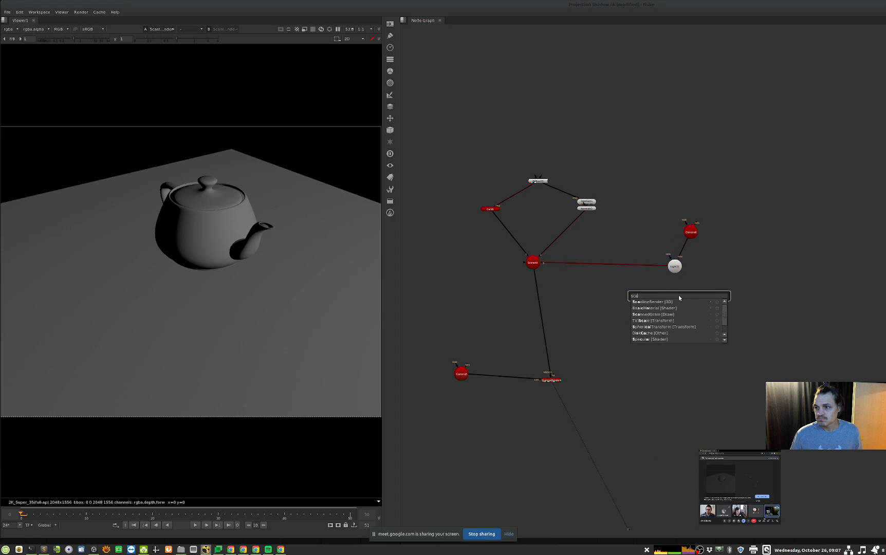
key(Return)
Examine the whole Scene in the 3D viewer from farther away, including the light and its camera beyond the card.
drag(725, 252, 652, 286)
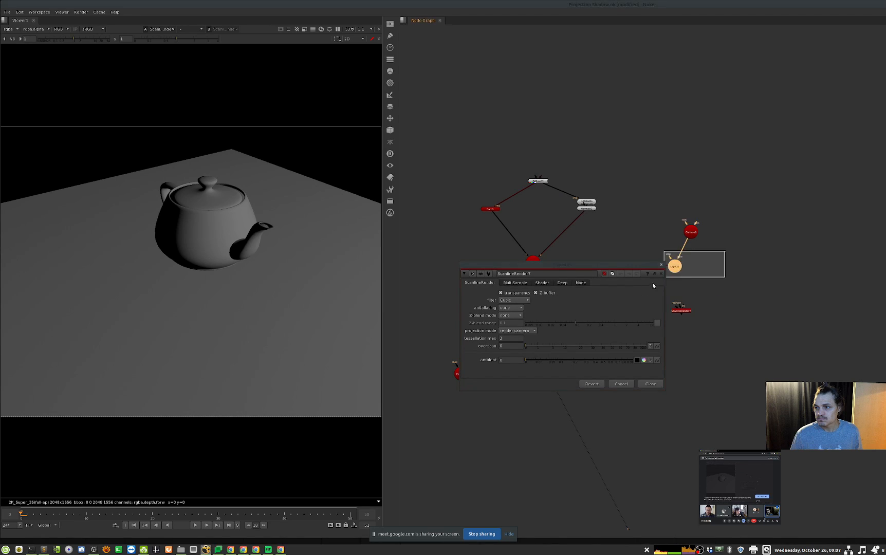
key(1)
key(f)
ctrl+drag(158, 338, 263, 275)
alt+middle_drag(263, 275, 60, 329)
alt+drag(233, 322, 300, 306)
drag(643, 266, 658, 342)
ctrl+drag(297, 341, 252, 309)
Move the light's camera and the light node higher in the graph, away from the second ScanlineRender.
drag(690, 238, 705, 211)
click(667, 208)
click(679, 208)
drag(671, 273, 671, 239)
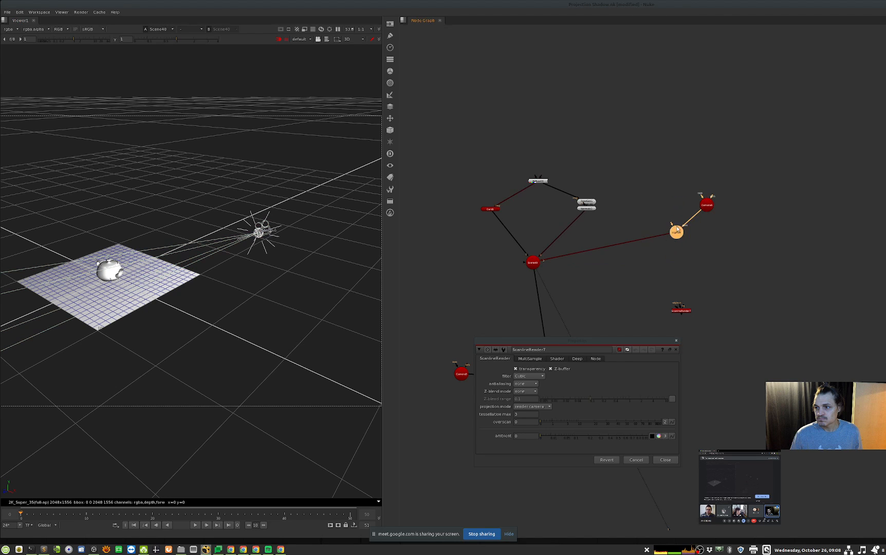
drag(706, 204, 676, 263)
double_click(666, 263)
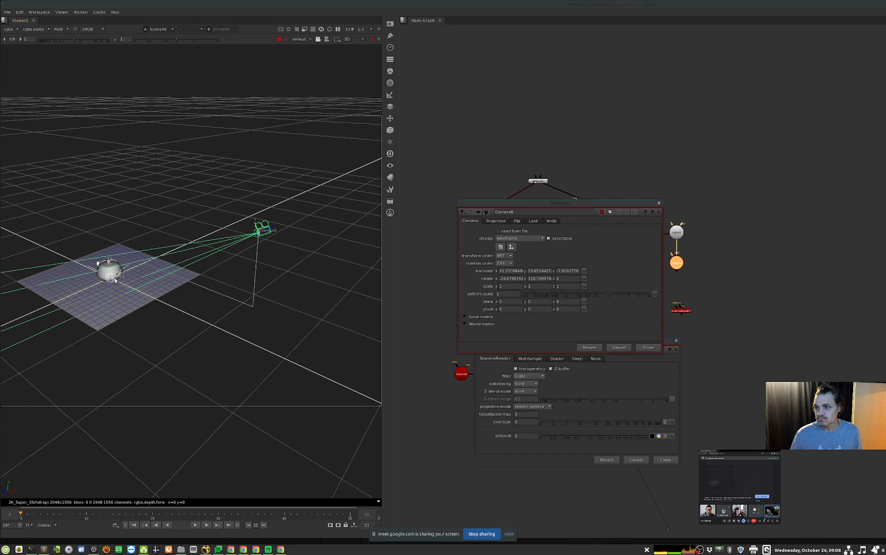
click(649, 347)
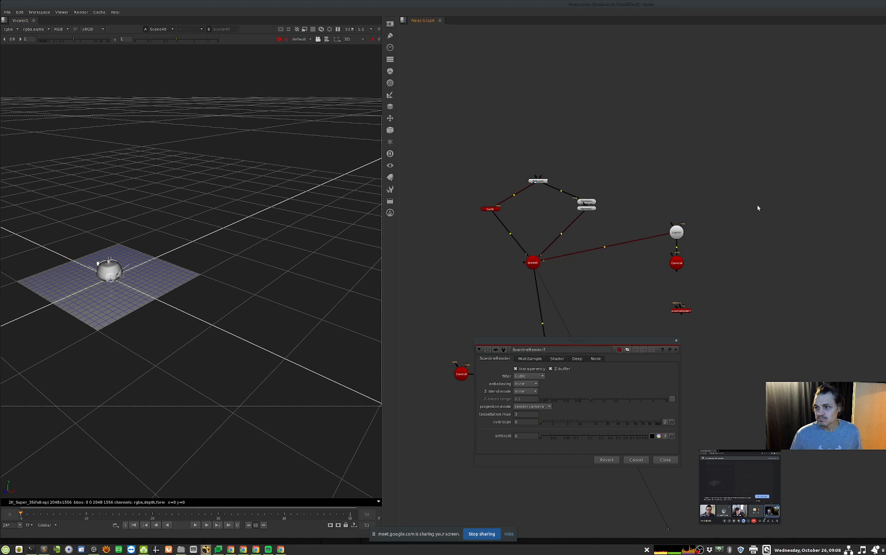
key(ctrl+z)
Align the light directly beneath its camera and connect the second ScanlineRender's cam input to that camera.
drag(678, 237, 699, 266)
drag(708, 211, 705, 211)
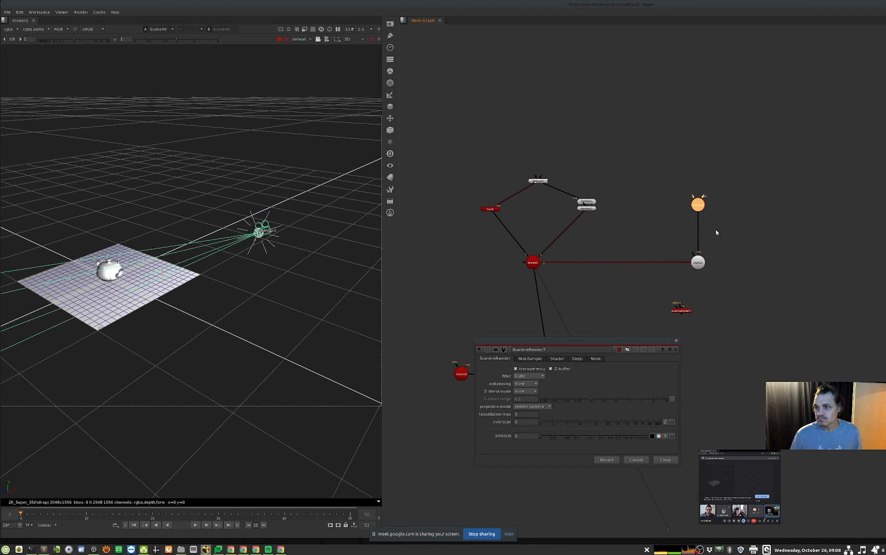
drag(677, 307, 707, 207)
scroll(647, 233, up, 2)
drag(655, 240, 646, 203)
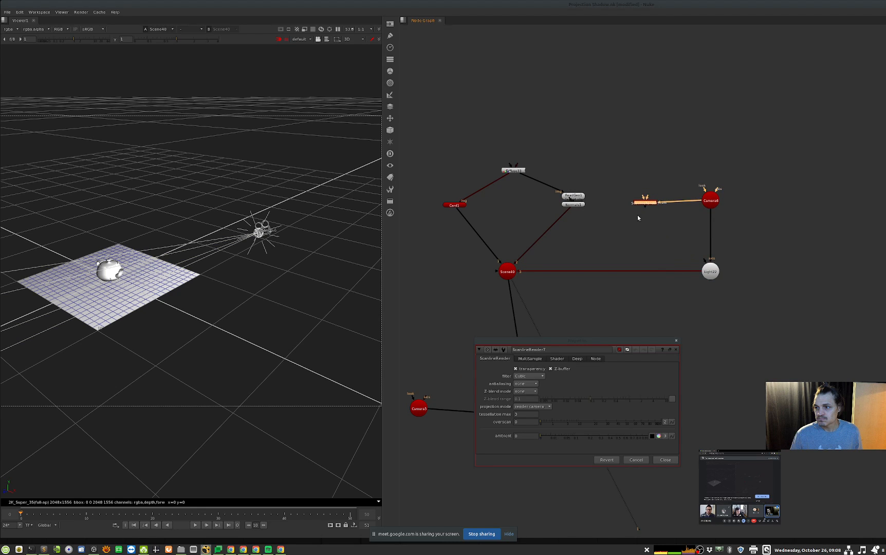
Connect the second ScanlineRender's obj input to the teapot geometry and view its alpha in the 2D viewer.
middle_drag(638, 207, 659, 199)
drag(594, 199, 585, 208)
drag(662, 184, 591, 206)
key(1)
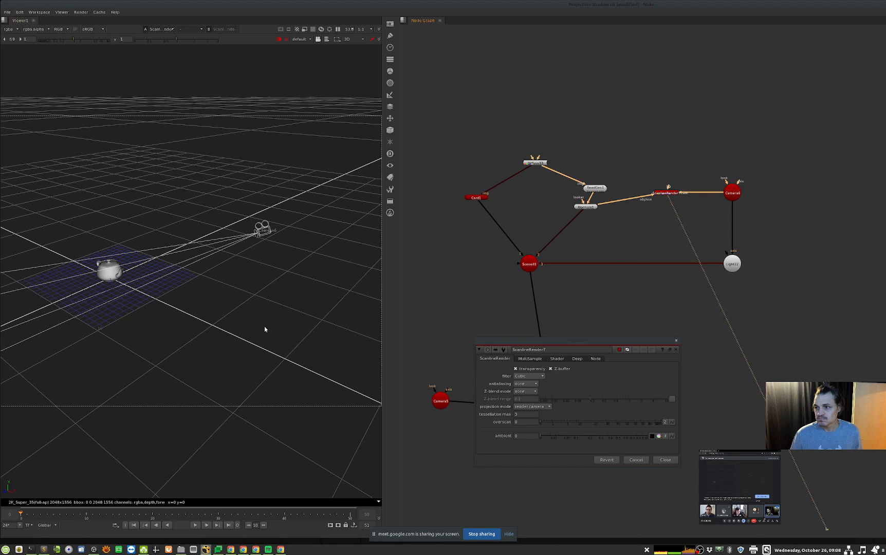
key(Tab)
key(a)
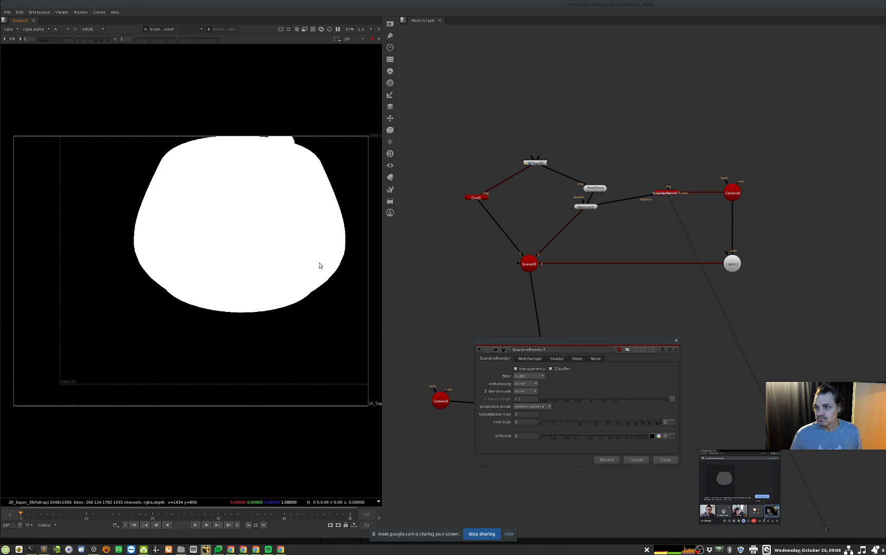
click(676, 341)
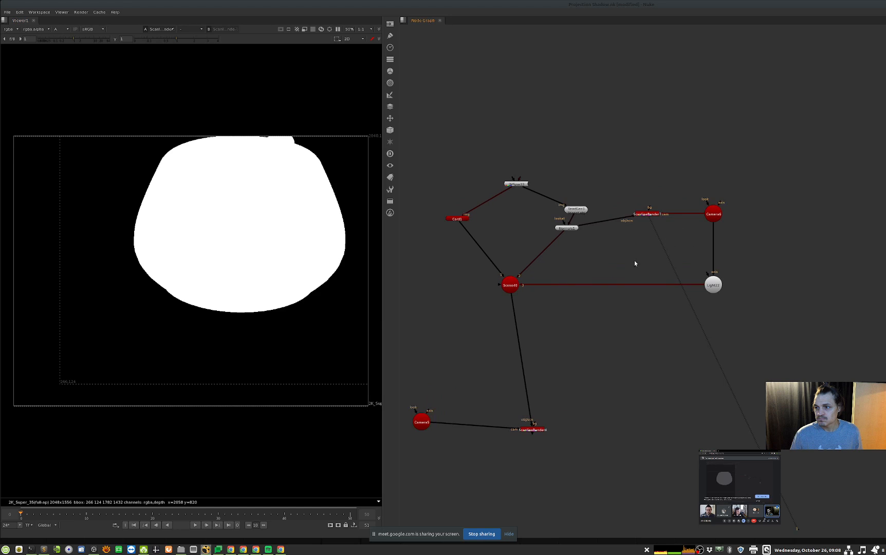
Reduce the focal length of the light's camera so the whole teapot silhouette fits in the frame.
double_click(713, 214)
click(503, 223)
click(499, 238)
key(Up)
key(Down)
key(Down)
key(Down)
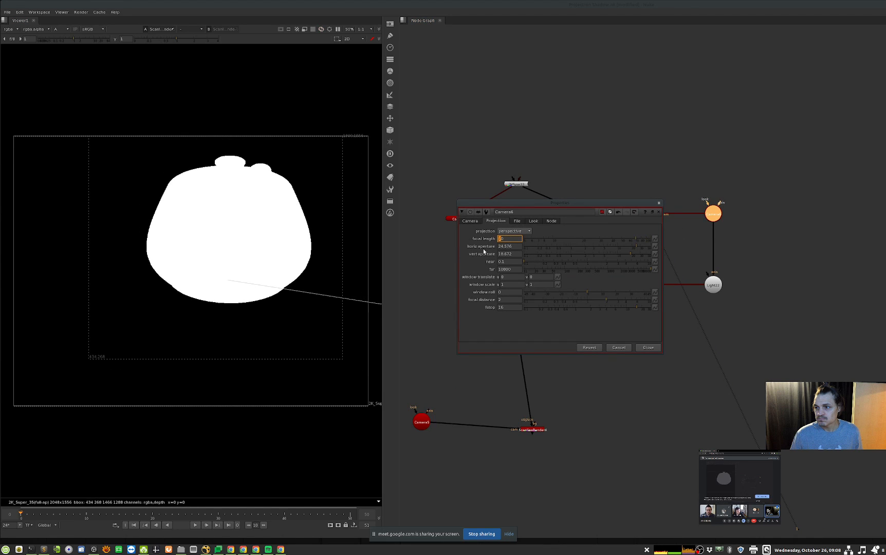
click(647, 347)
click(616, 292)
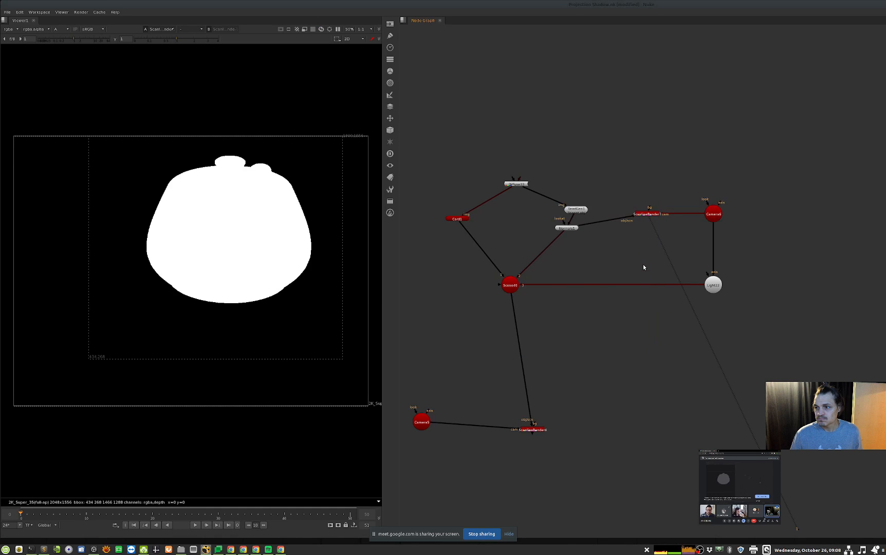
Add a Project3D shader node below the second ScanlineRender and connect its cam input to the light's camera.
key(Tab)
text(pr)
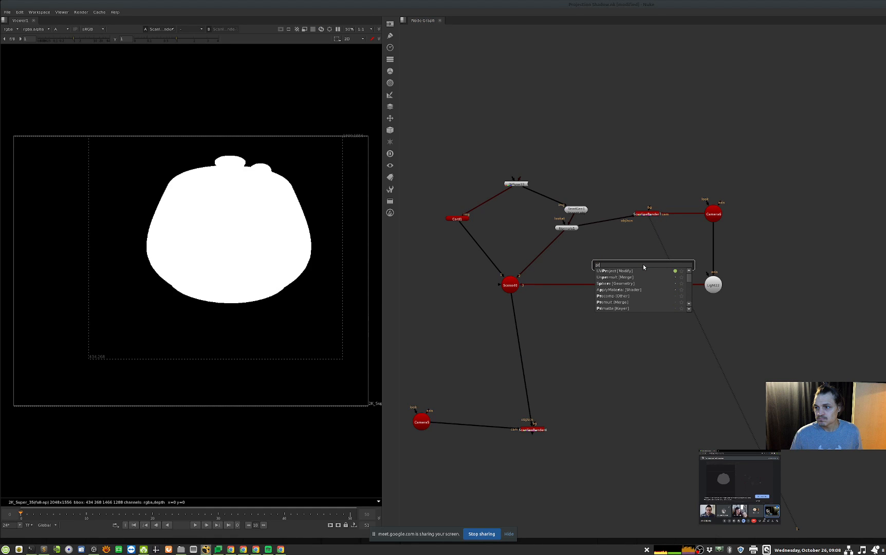
text(jo)
key(ctrl+a)
key(BackSpace)
text(pro)
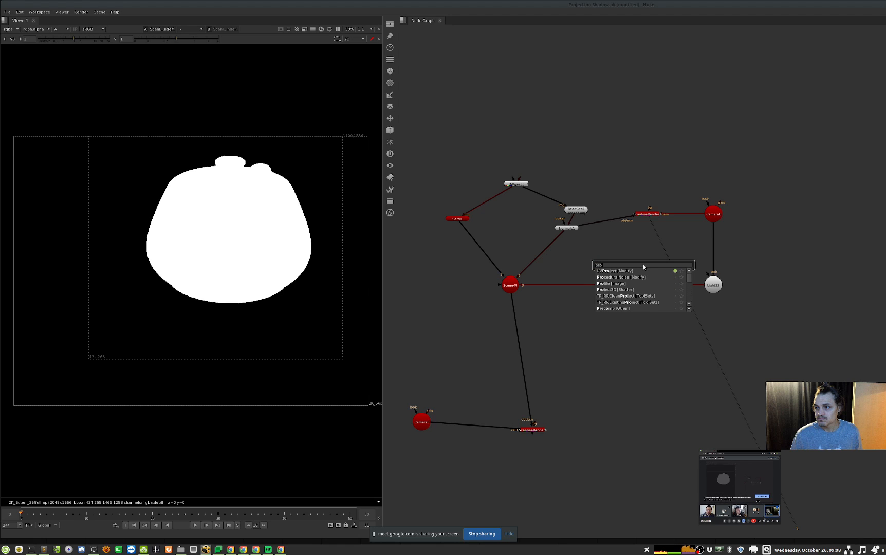
key(Down)
key(Down)
key(Down)
key(Down)
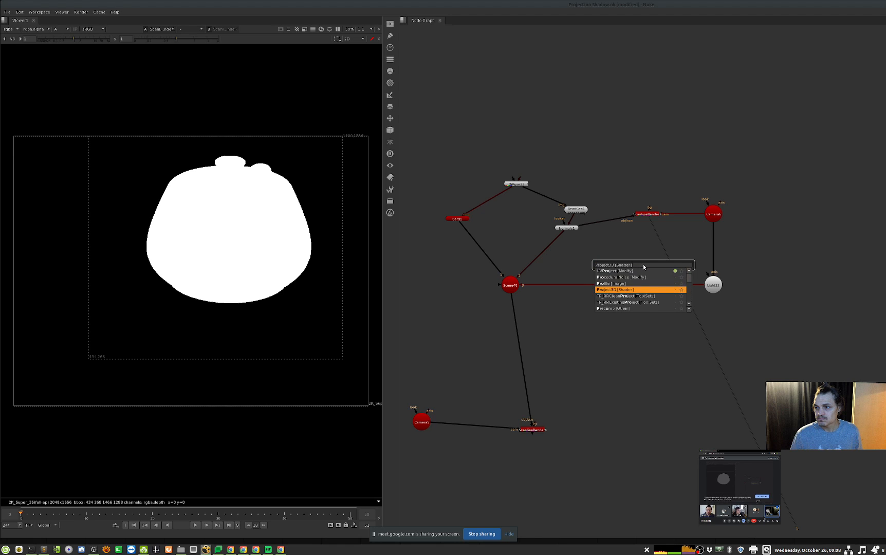
key(Return)
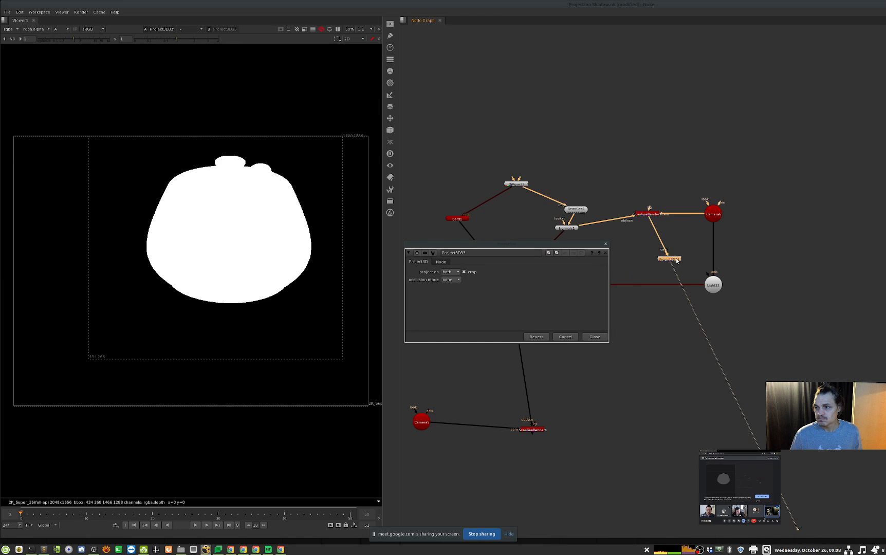
click(656, 262)
click(595, 335)
drag(648, 260, 648, 254)
Add an ApplyMaterial node and insert it between the teapot geometry and the Scene.
middle_drag(576, 269, 597, 278)
click(596, 278)
key(Tab)
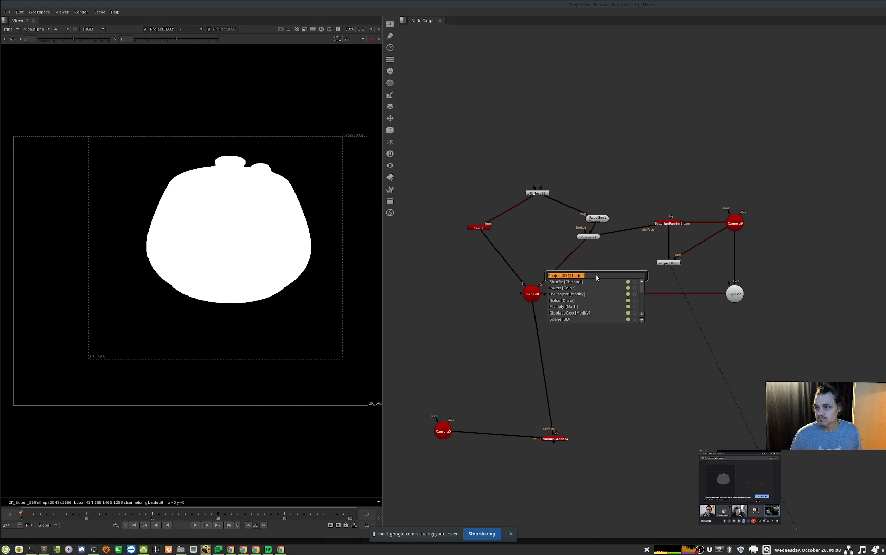
text(apply)
key(Return)
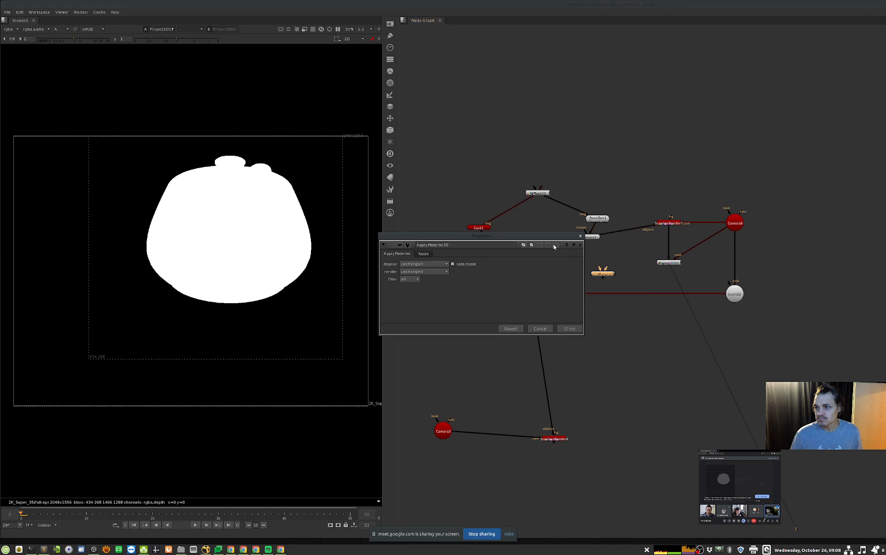
click(579, 236)
drag(601, 273, 564, 266)
Duplicate the shader node at the head of the tree and place the copy between the teapot geometry and Project3D.
drag(538, 195, 522, 192)
key(ctrl+c)
click(579, 190)
key(ctrl+v)
drag(580, 189, 622, 247)
click(618, 257)
View the main ScanlineRender and move ApplyMaterial between the card and the Scene, connecting its mat input to Project3D.
middle_drag(552, 435, 555, 430)
click(558, 434)
key(1)
click(580, 429)
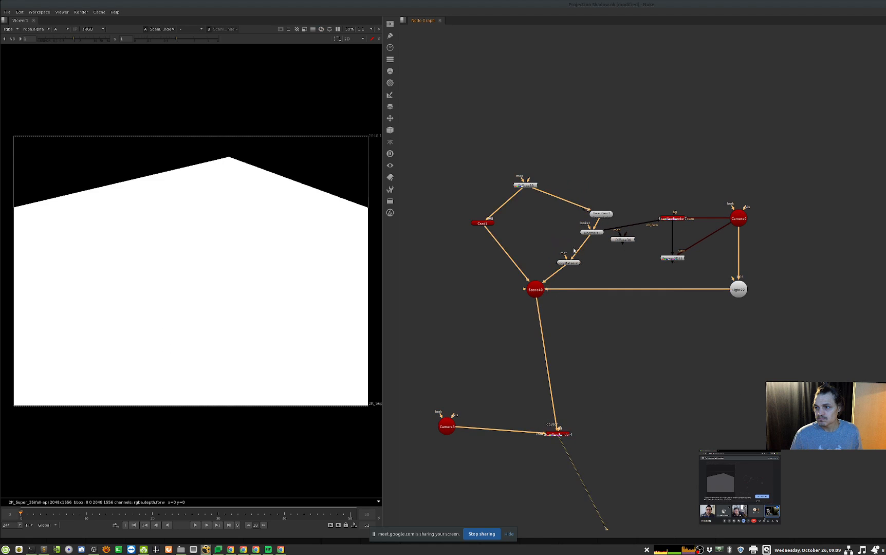
mouse_move(570, 264)
mouse_down()
mouse_move(588, 260)
mouse_move(481, 266)
mouse_move(672, 257)
mouse_up()
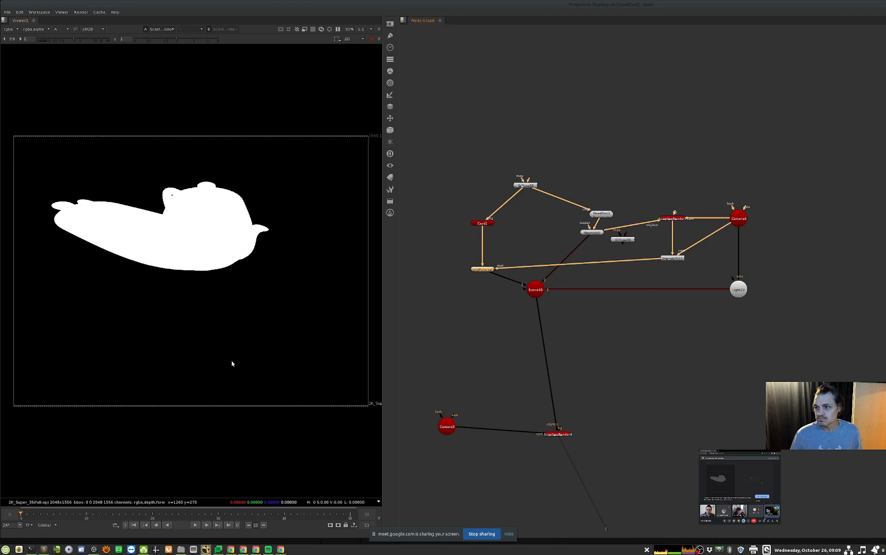
Compare the alpha and colour of the main render, and inspect the Project3D output in the viewer.
key(a)
key(a)
key(a)
key(a)
click(671, 258)
key(1)
key(a)
key(a)
Add a material merge node between the card branch and the teapot branch.
middle_drag(641, 273, 646, 290)
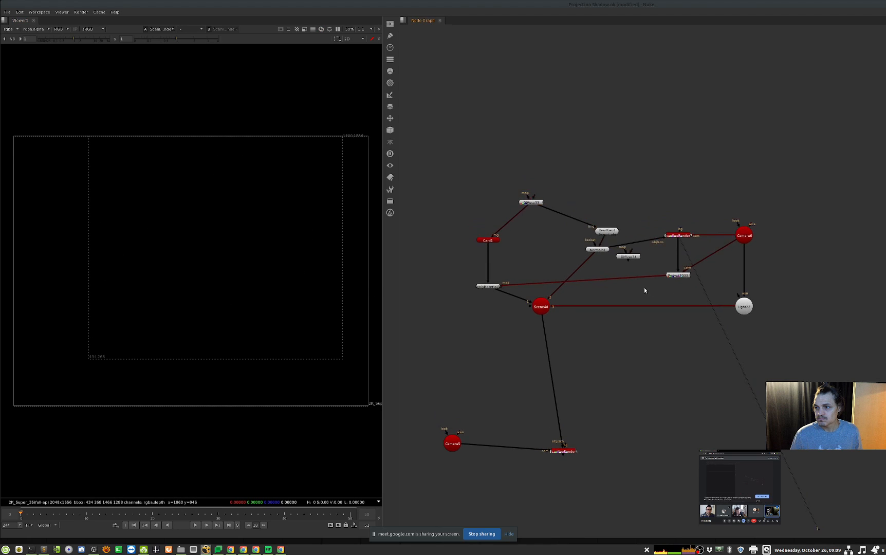
key(Tab)
text(em--)
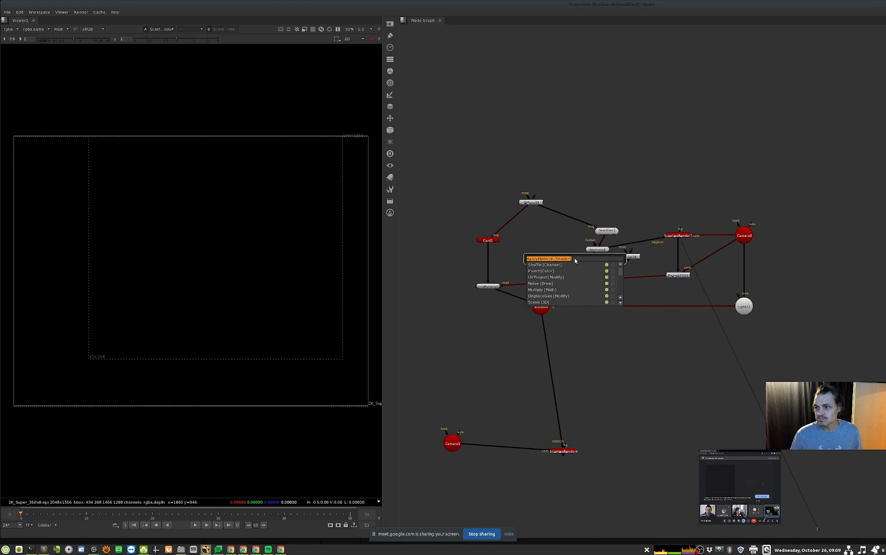
text(m)
key(ctrl+a)
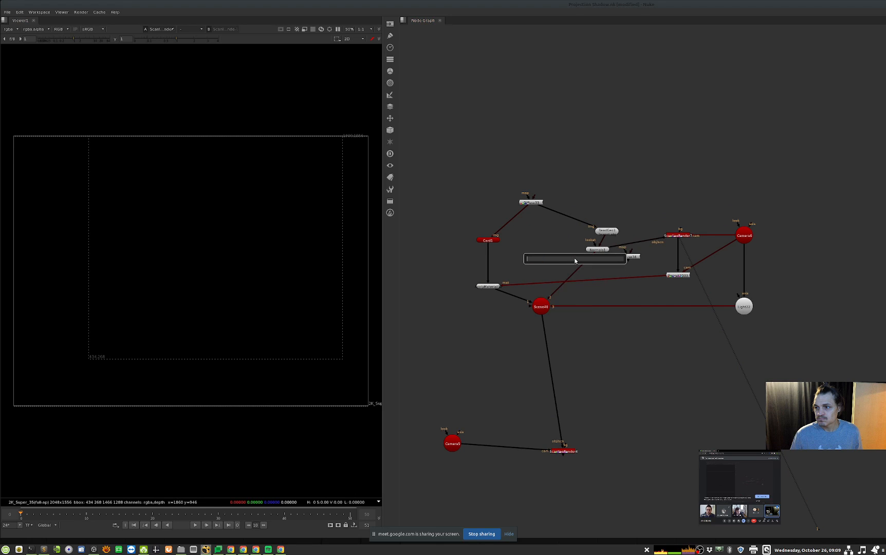
text(merge)
key(Down)
key(Down)
key(Down)
key(Down)
key(Return)
click(509, 314)
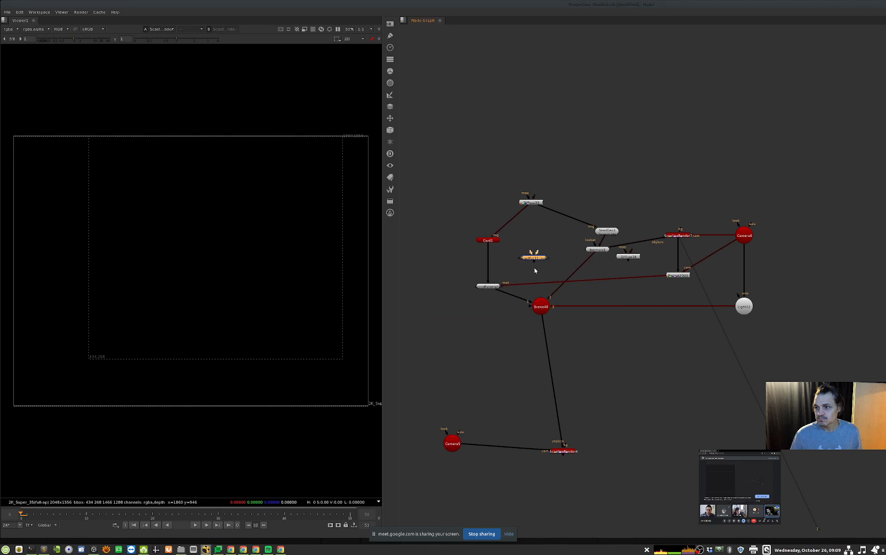
Merge Project3D with the head shader through the merge node, feed it into ApplyMaterial's mat input, and view the main ScanlineRender.
mouse_move(534, 256)
mouse_down()
mouse_move(481, 259)
mouse_move(533, 282)
mouse_move(530, 202)
mouse_move(537, 274)
mouse_up()
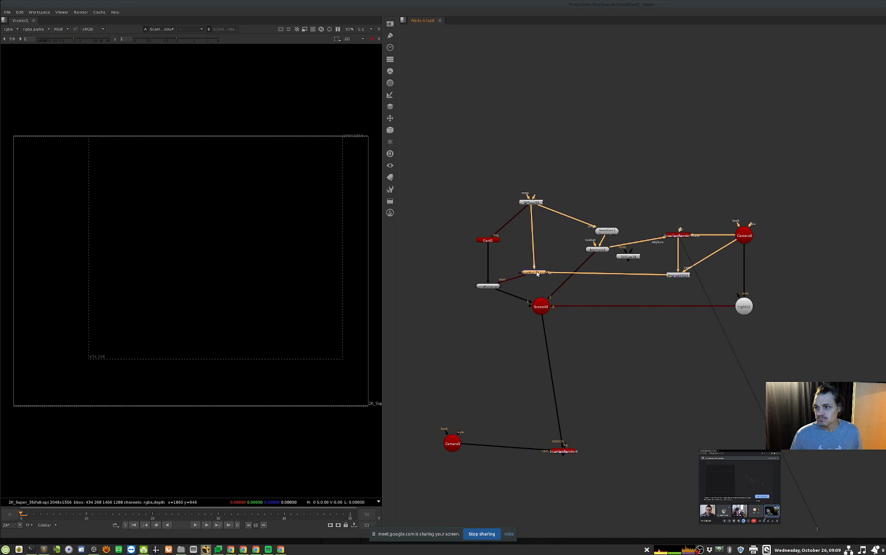
click(563, 451)
key(1)
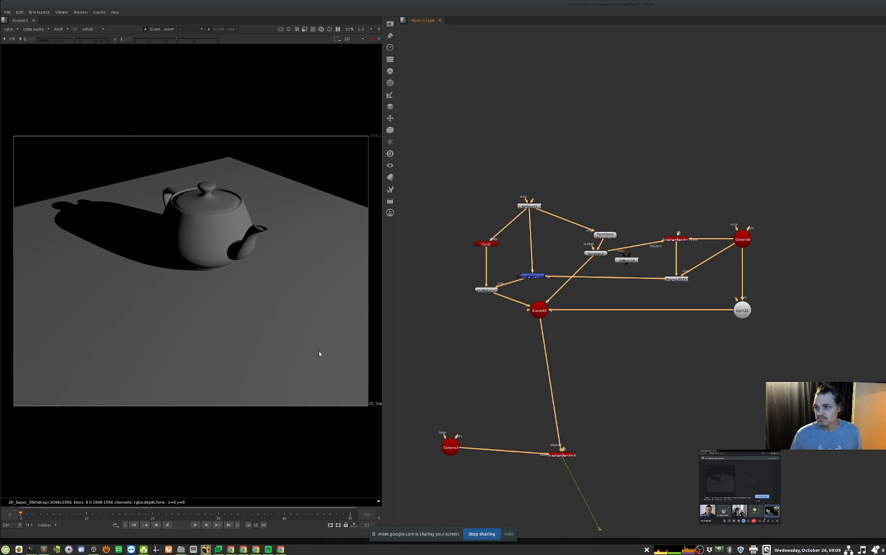
scroll(314, 370, up, 1)
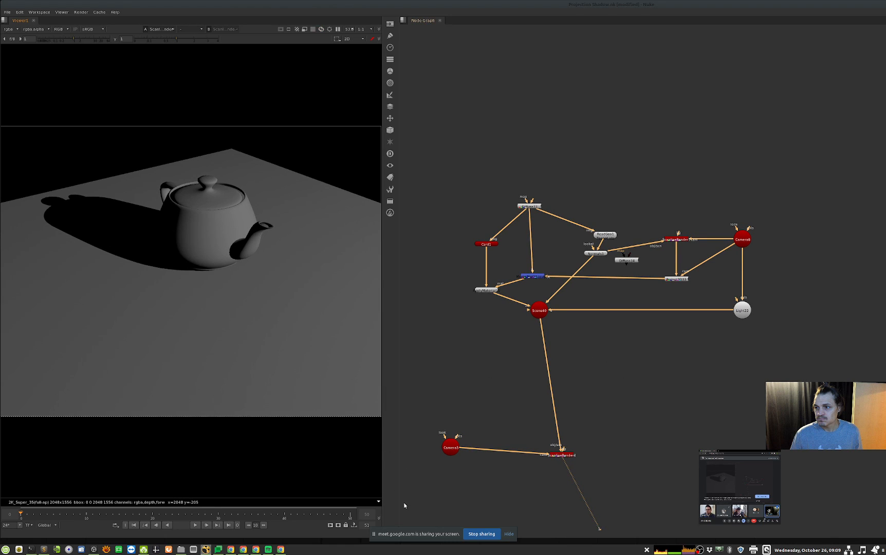
Compare the alpha of the light camera's ScanlineRender with the colour output of the main ScanlineRender.
drag(769, 211, 732, 265)
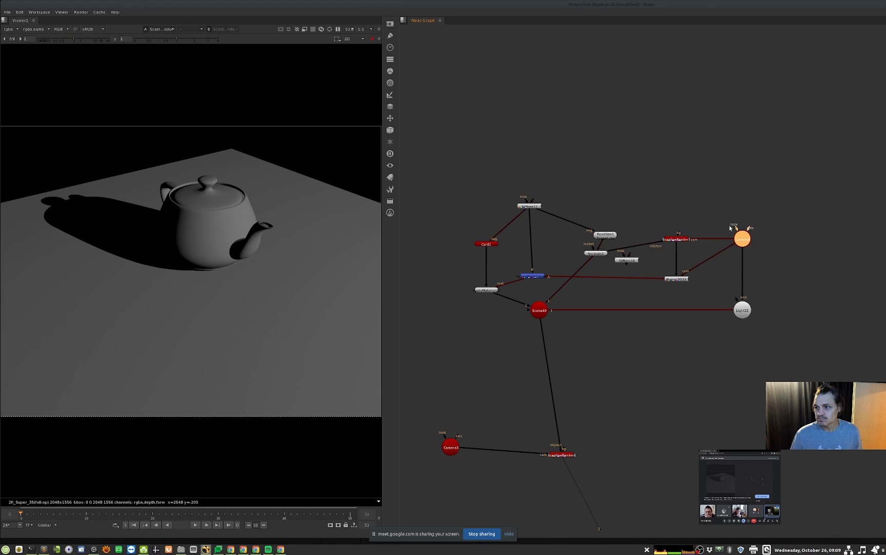
drag(704, 221, 672, 263)
key(1)
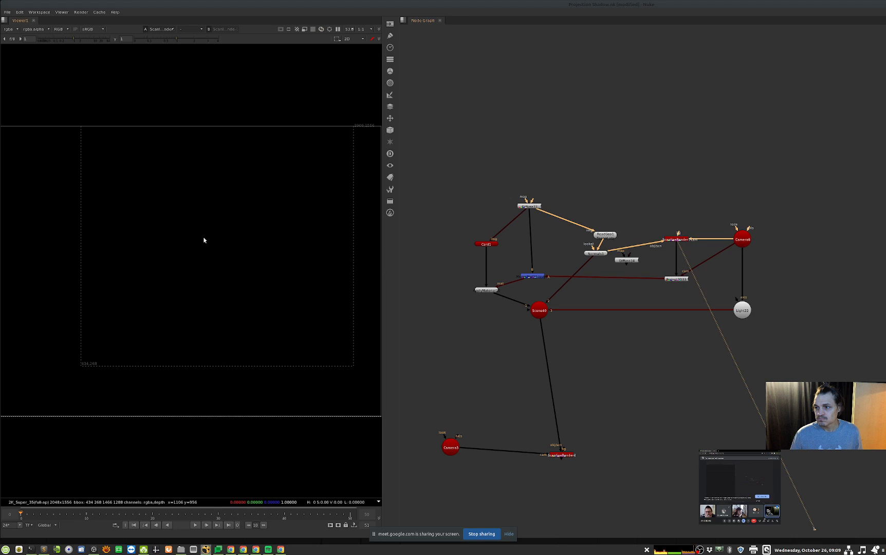
key(a)
drag(585, 437, 468, 486)
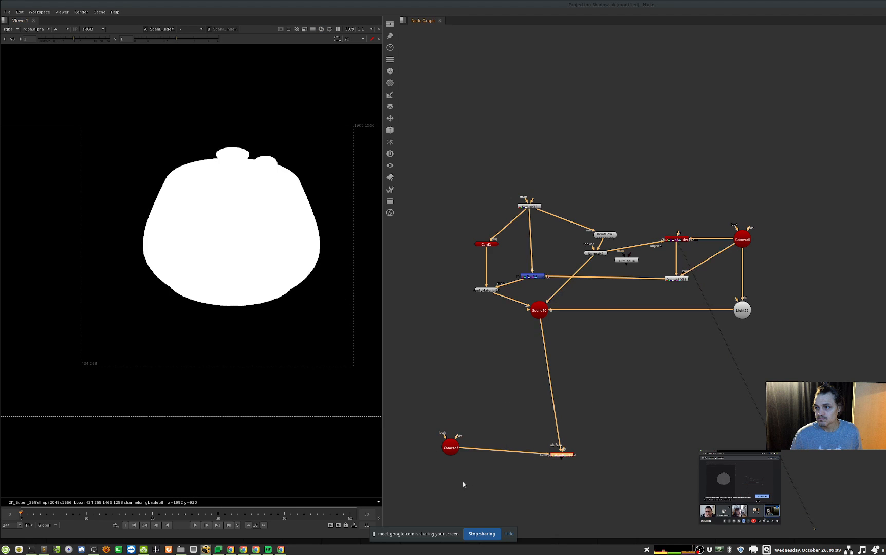
key(1)
key(a)
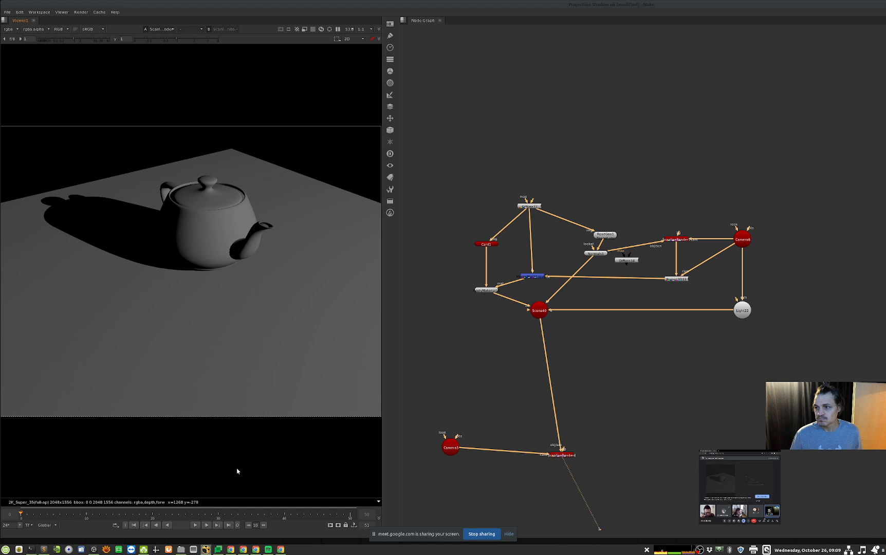
Delete the whole hand-built teapot shadow node tree beside the "basic shadow map" example.
alt+middle_drag(700, 269, 424, 476)
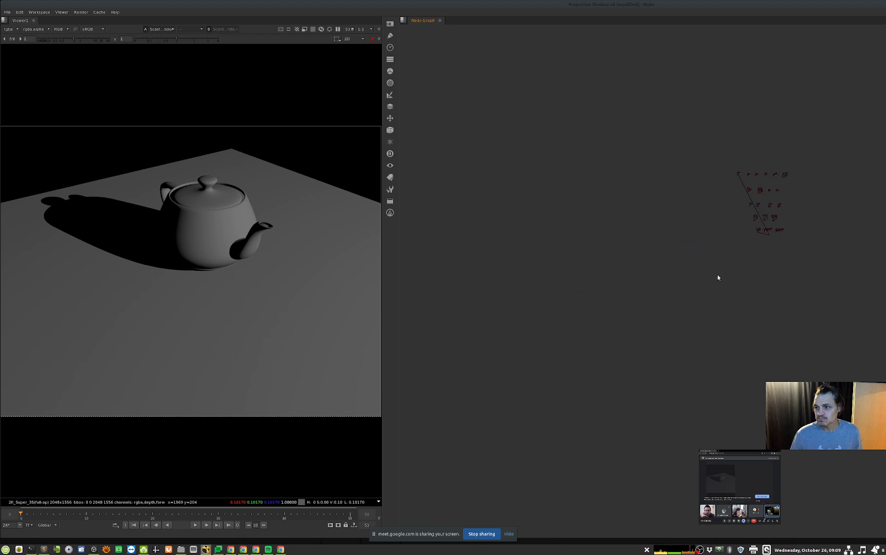
scroll(755, 152, up, 7)
middle_drag(743, 254, 732, 312)
scroll(637, 273, up, 5)
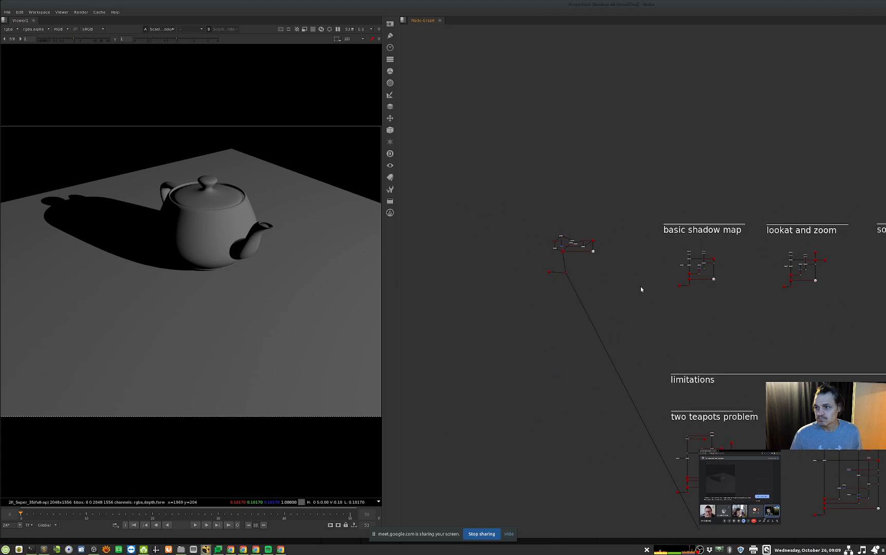
scroll(635, 289, up, 3)
middle_drag(614, 283, 673, 314)
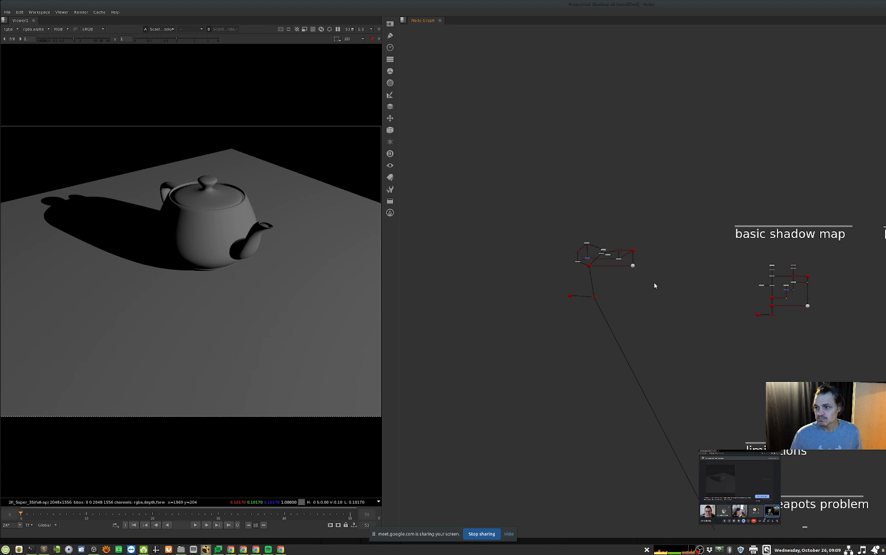
scroll(656, 286, up, 3)
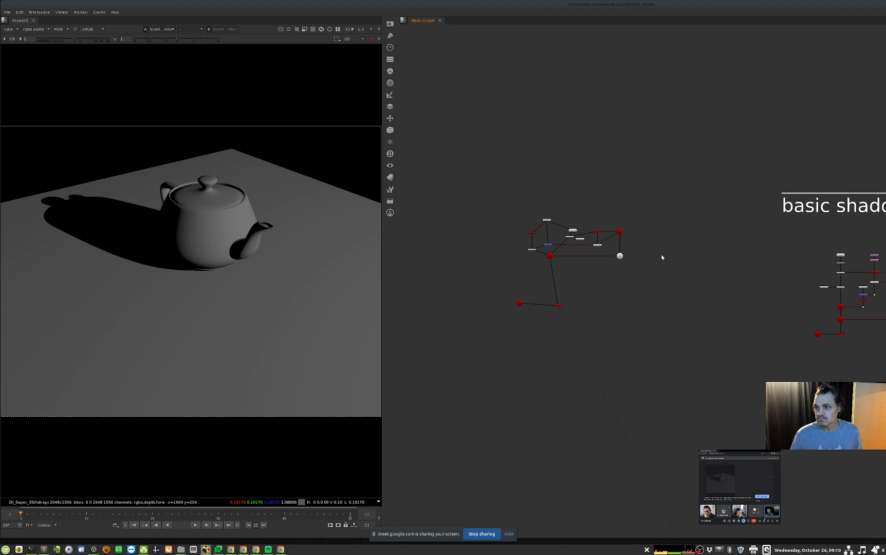
scroll(561, 301, up, 2)
middle_drag(597, 318, 623, 346)
drag(702, 210, 515, 354)
key(Delete)
View the ScanlineRender of the "basic shadow map" example and examine its node tree up close.
middle_drag(827, 367, 587, 332)
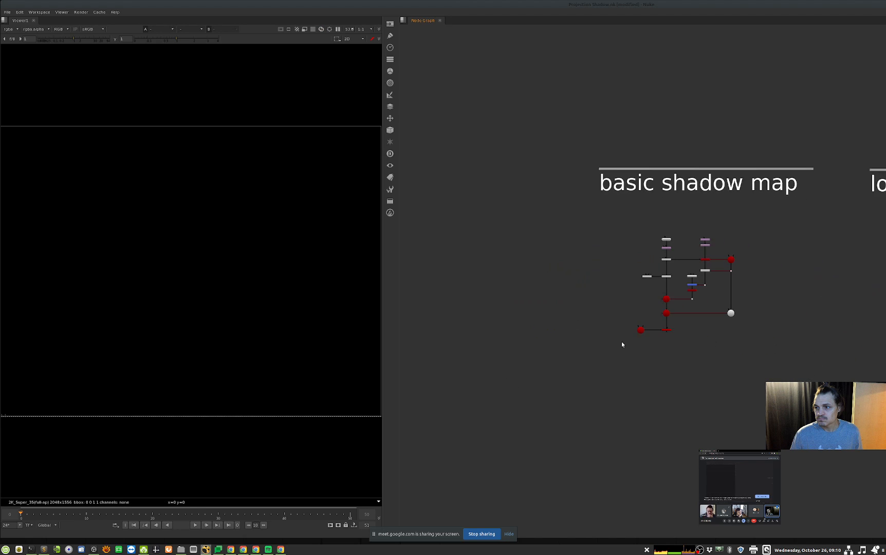
click(666, 330)
key(1)
middle_drag(691, 329, 602, 360)
scroll(622, 354, up, 2)
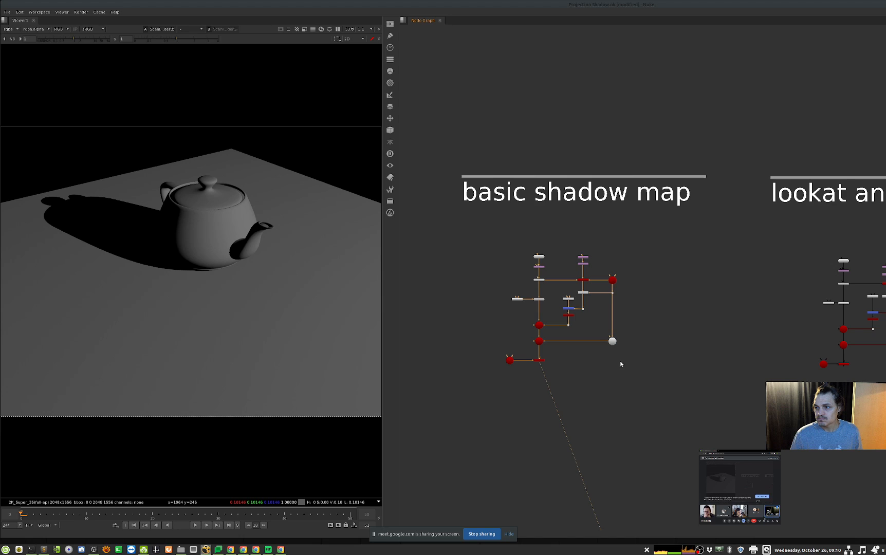
scroll(582, 333, up, 2)
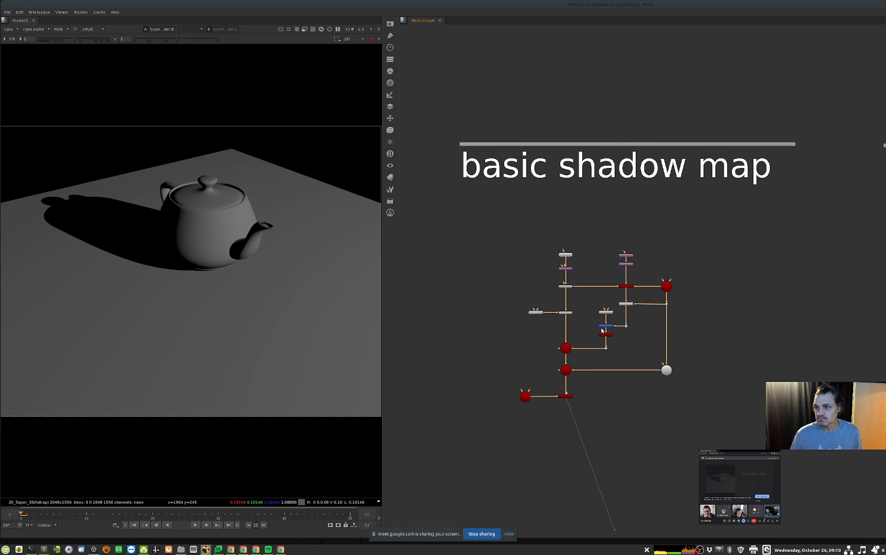
Open the script Projections_Textures_Displacement.nk from the Projection displacement folder.
click(500, 464)
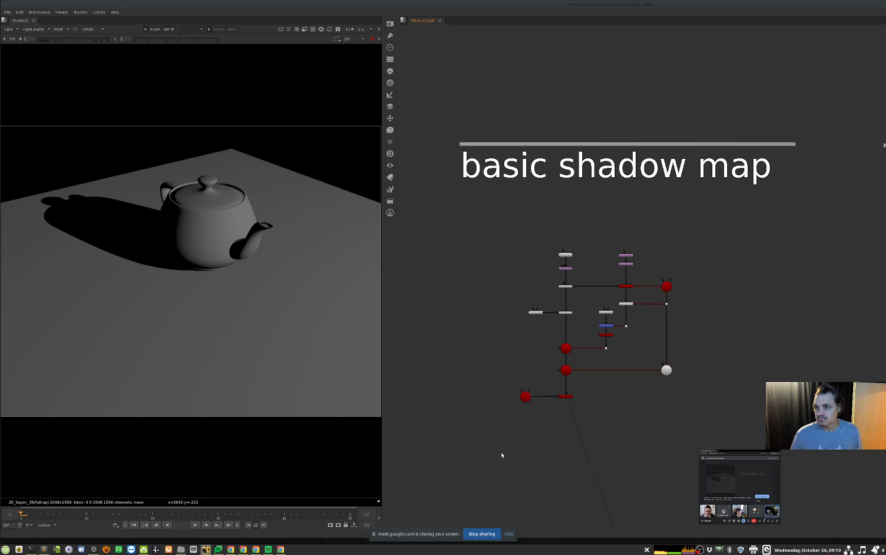
key(ctrl+o)
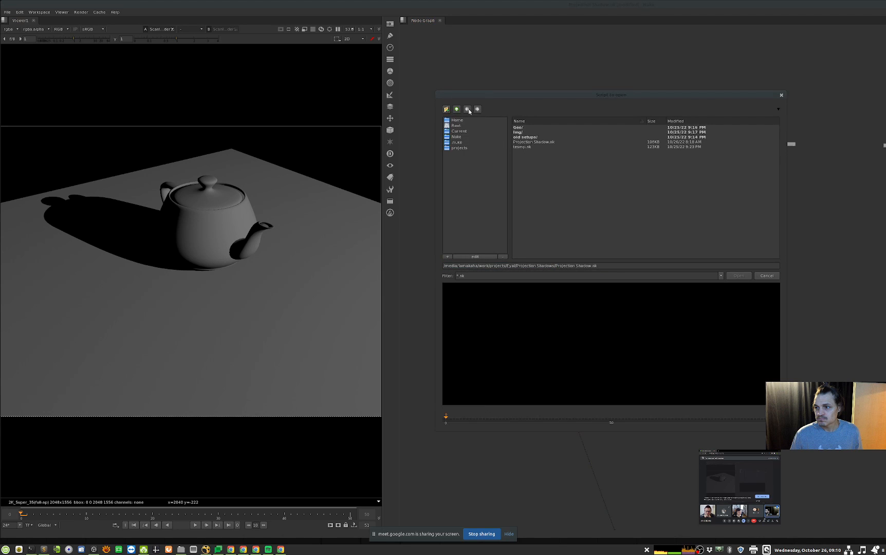
click(456, 109)
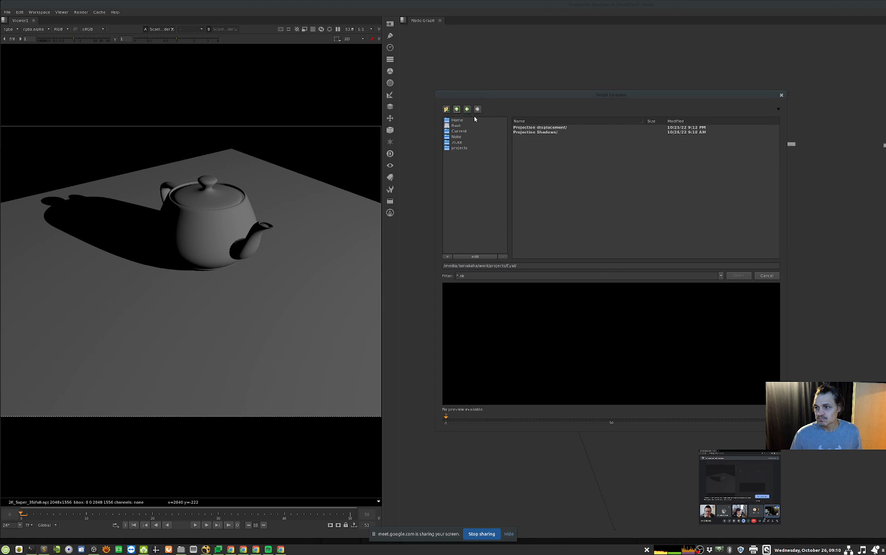
double_click(546, 131)
click(544, 142)
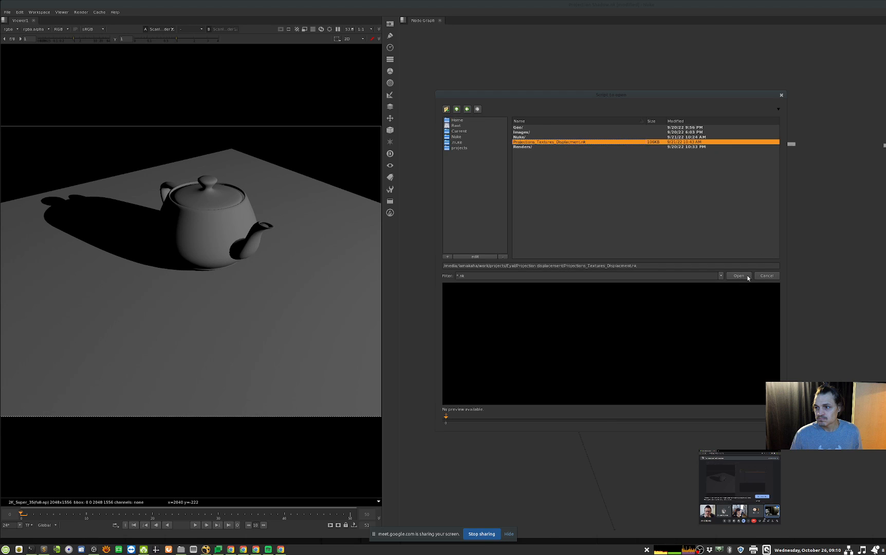
click(738, 275)
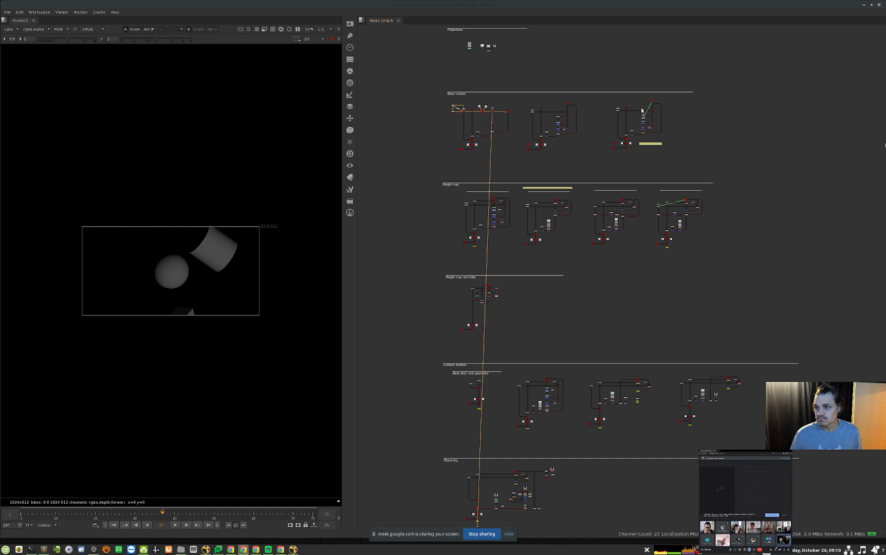
Examine the reference images in the Projections section, viewing the red and blue solids image and the four cube projection diagrams.
middle_drag(521, 141, 530, 220)
scroll(518, 217, up, 5)
middle_drag(501, 117, 530, 209)
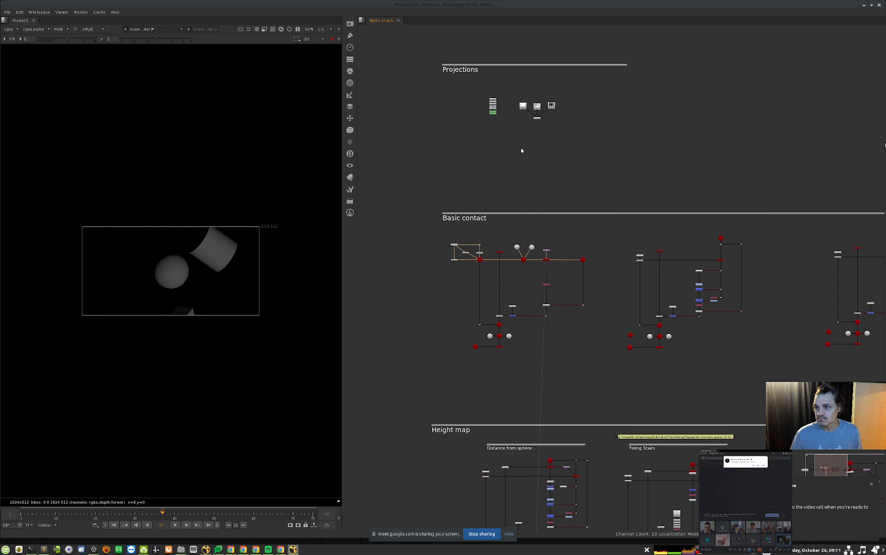
middle_drag(523, 151, 524, 225)
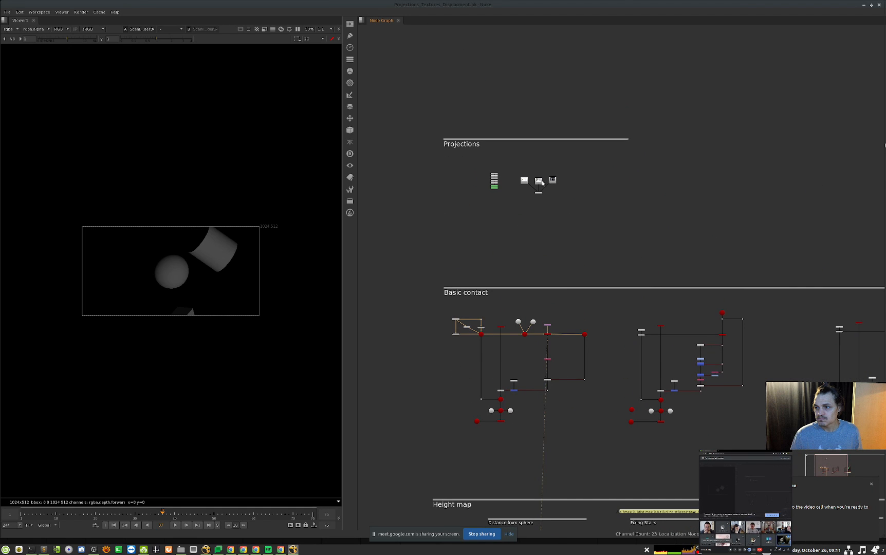
scroll(502, 167, up, 4)
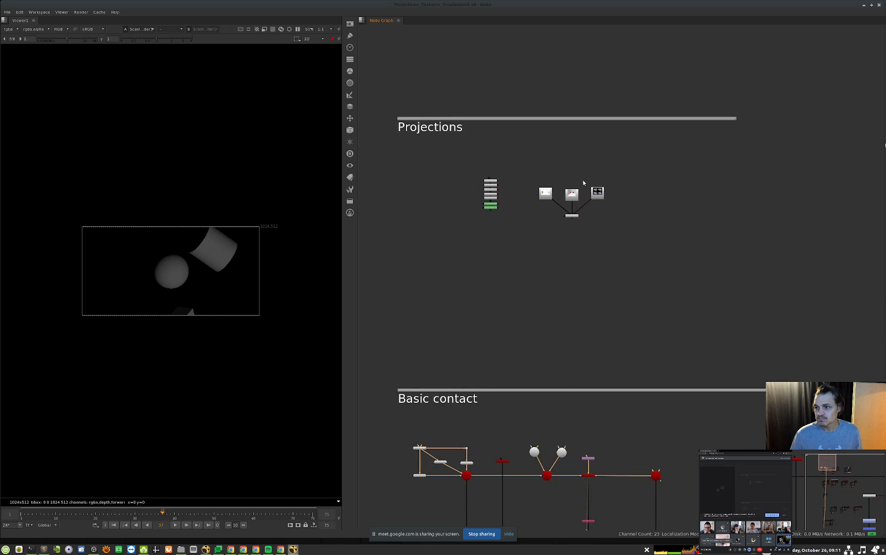
scroll(563, 186, up, 4)
drag(566, 170, 510, 239)
key(1)
drag(630, 165, 558, 225)
key(1)
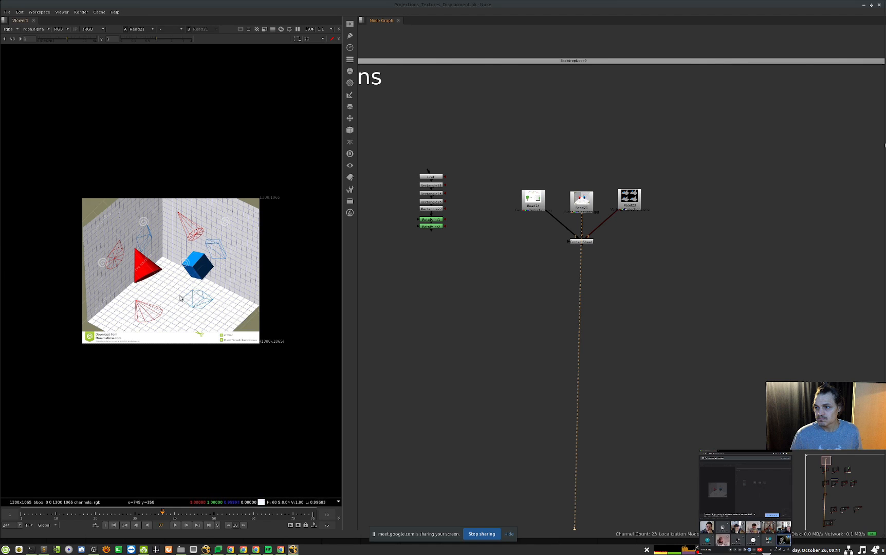
key(3)
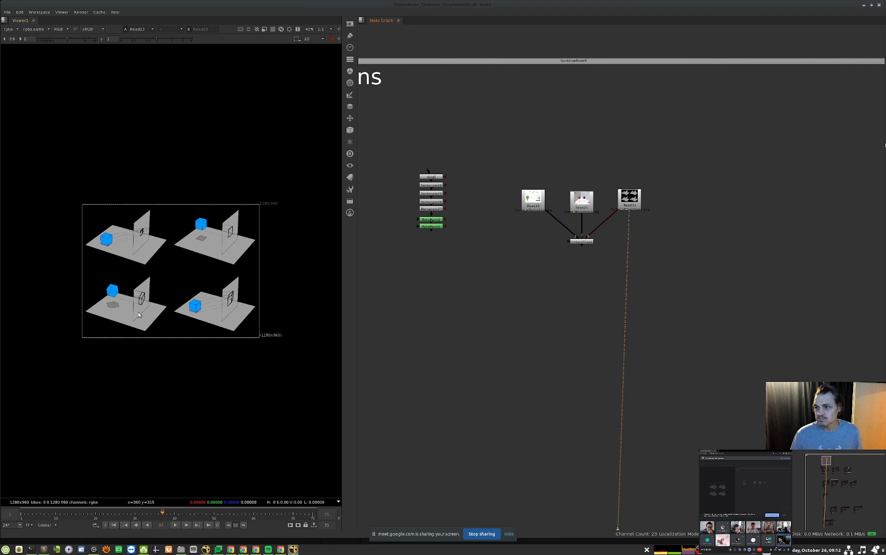
View the pinhole camera light ray diagram among the projection references and close the displacement script's window.
click(576, 206)
key(1)
click(532, 204)
key(1)
middle_drag(477, 243, 486, 256)
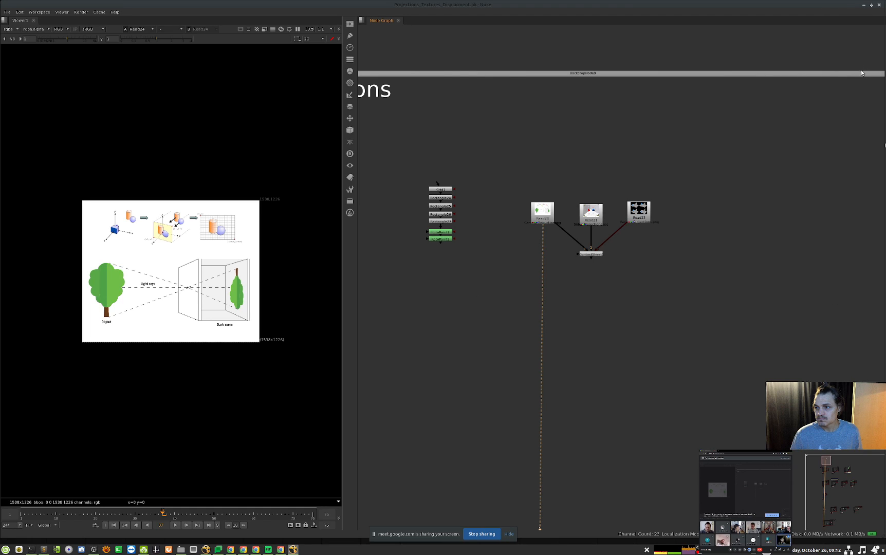
click(879, 6)
View the alpha of ScanlineRender11, the light camera's render in the basic shadow map example.
middle_drag(885, 395, 582, 388)
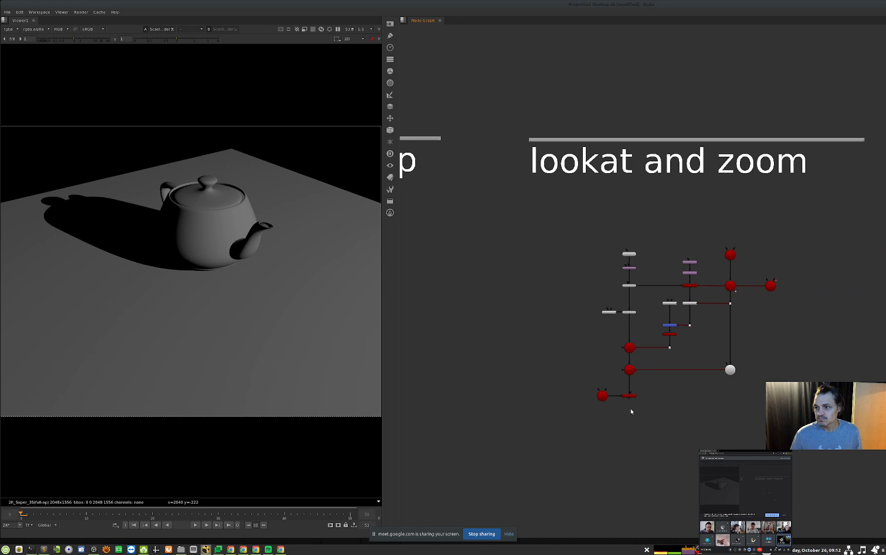
scroll(688, 287, up, 2)
middle_drag(432, 324, 765, 305)
scroll(579, 284, up, 5)
click(652, 228)
key(1)
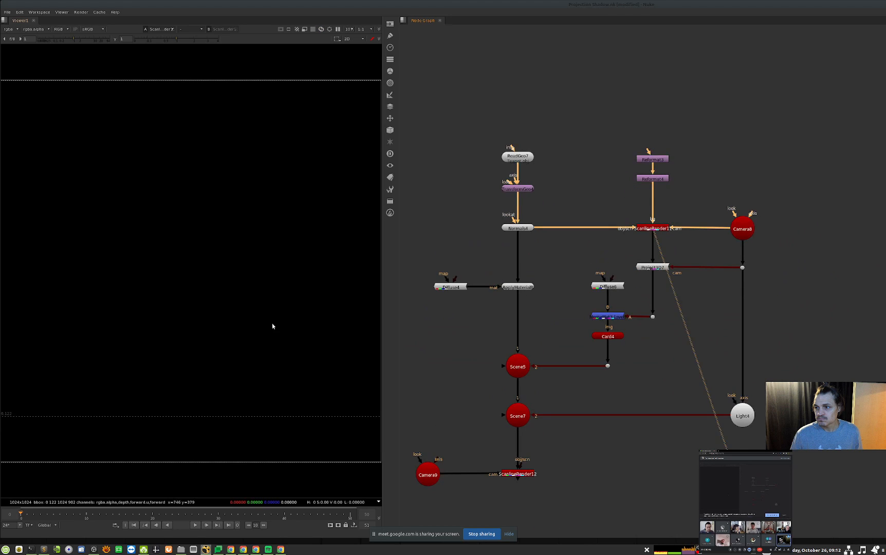
key(a)
Check the teapot geometry in 3D through ReadGeo7 and its TransformGeo, Normals4 and ApplyMaterial nodes.
middle_drag(793, 362, 713, 350)
middle_drag(580, 356, 659, 337)
click(534, 127)
key(1)
click(543, 156)
key(1)
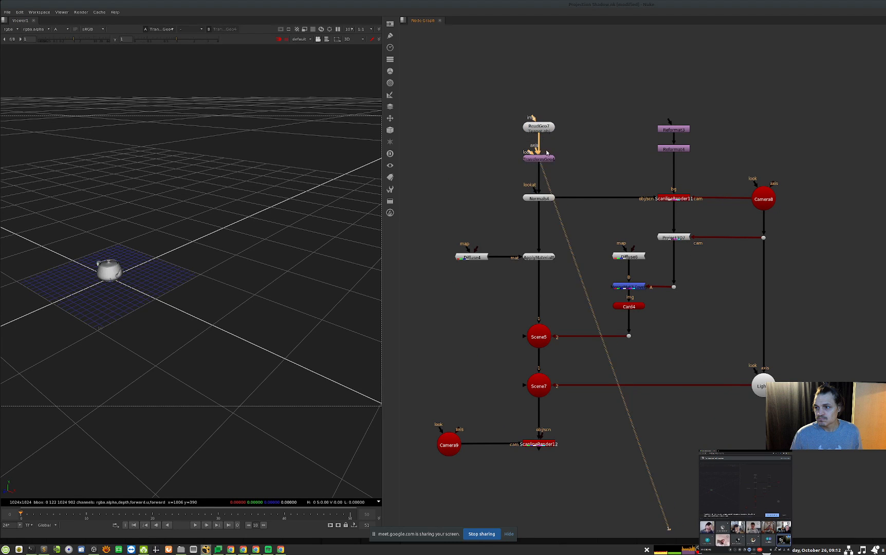
click(538, 197)
key(1)
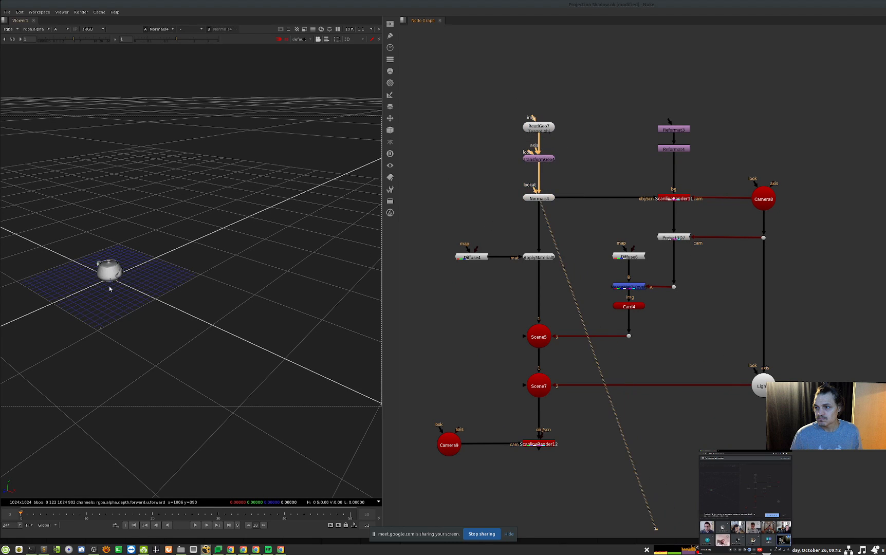
scroll(147, 275, up, 3)
middle_drag(146, 274, 275, 278)
click(538, 257)
key(1)
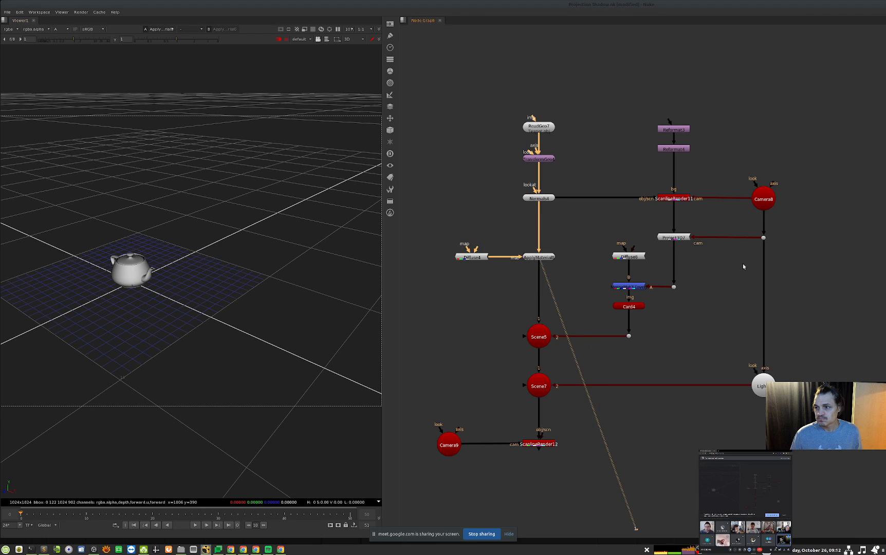
View the teapot's alpha mask again from the light camera's ScanlineRender11.
middle_drag(678, 226, 635, 243)
click(630, 215)
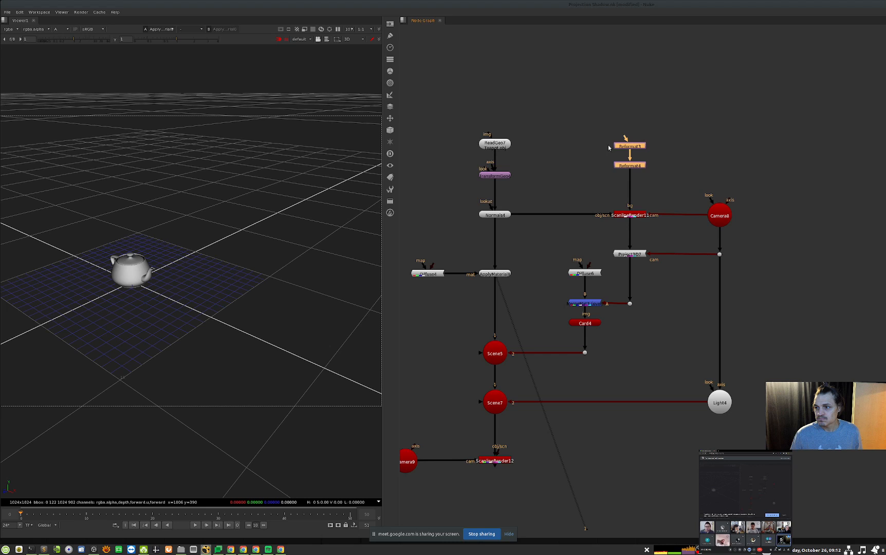
key(1)
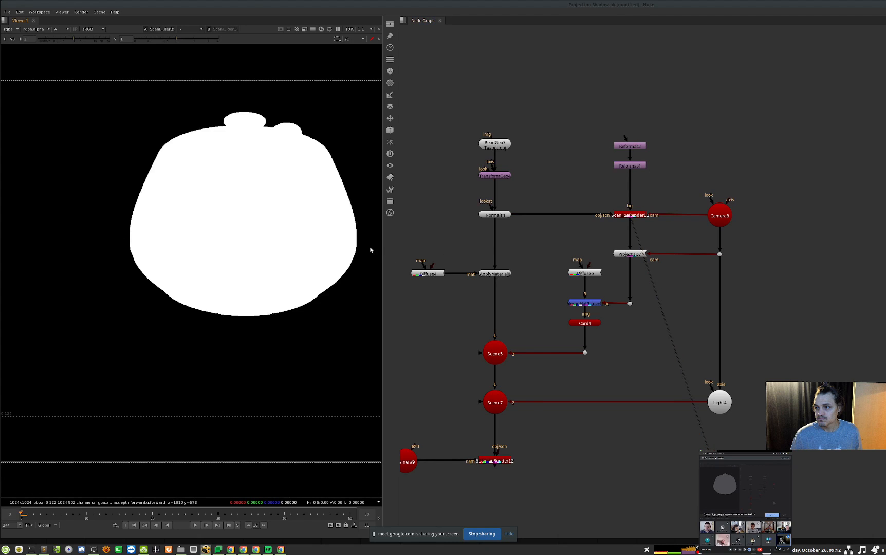
Try a different scale on Reformat4 above the light camera's render and set it back to 1.
double_click(629, 165)
click(441, 160)
text(0.9)
key(Return)
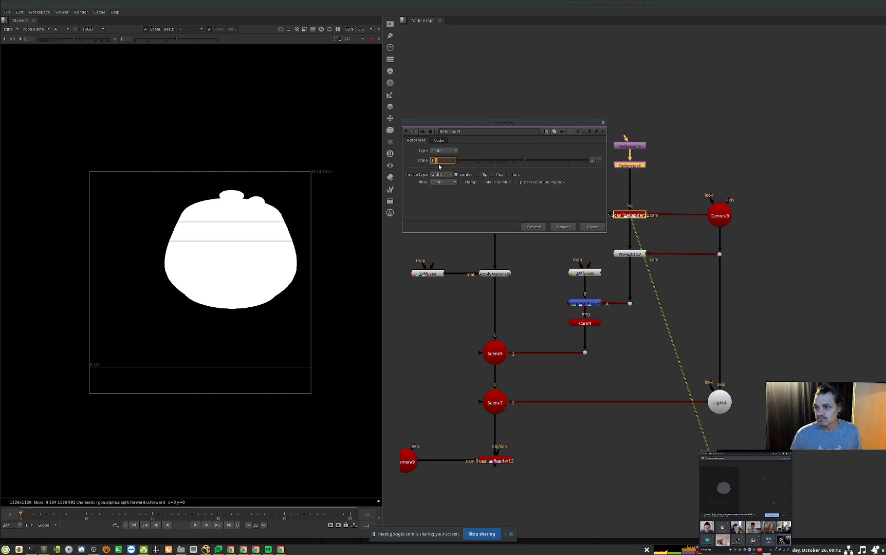
text(1)
key(Return)
click(593, 226)
View the main ScanlineRender12 in colour to check the teapot's projected shadow.
click(671, 197)
middle_drag(638, 280, 660, 263)
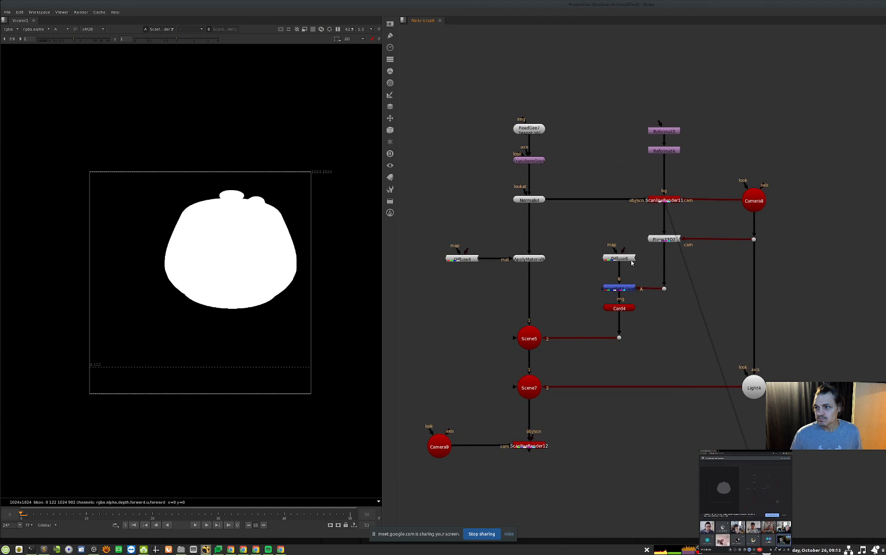
middle_drag(555, 405, 559, 403)
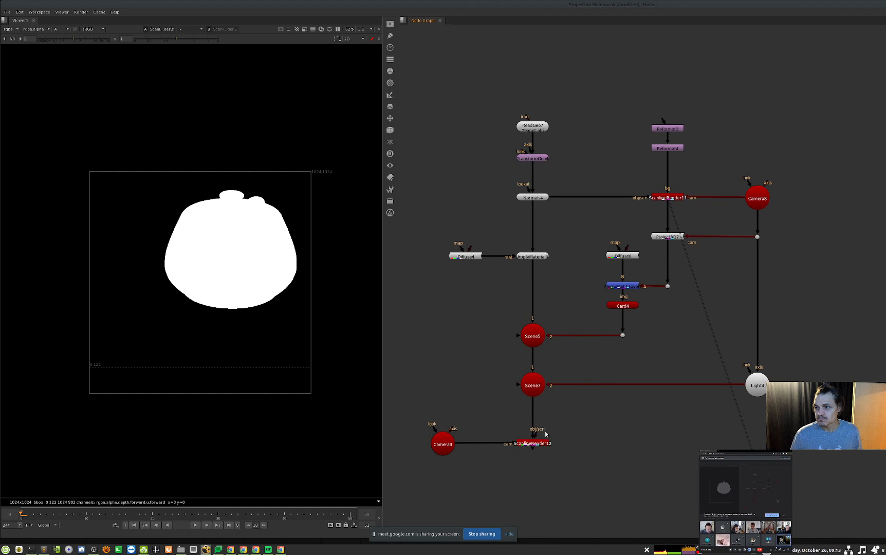
click(541, 442)
key(1)
key(a)
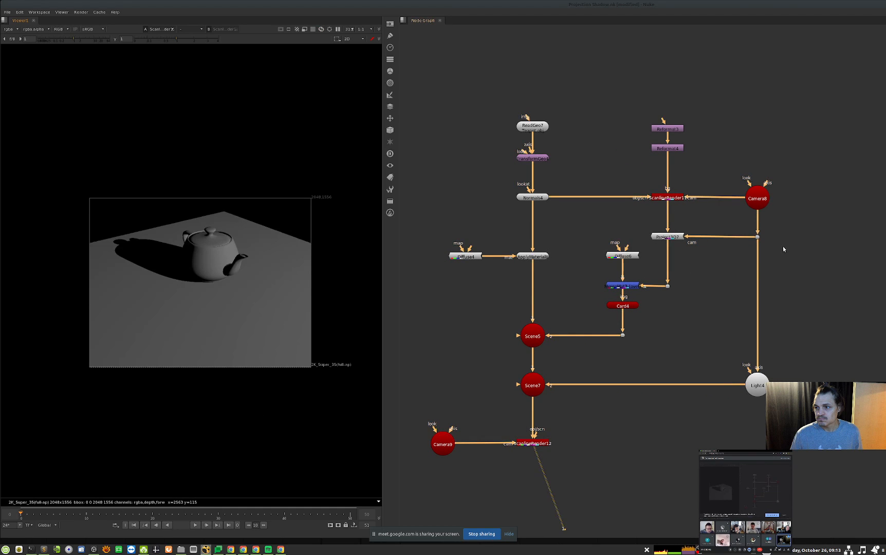
Compare the "lookat and zoom" node tree with the light camera's alpha render in the basic shadow map example.
middle_drag(784, 249, 748, 286)
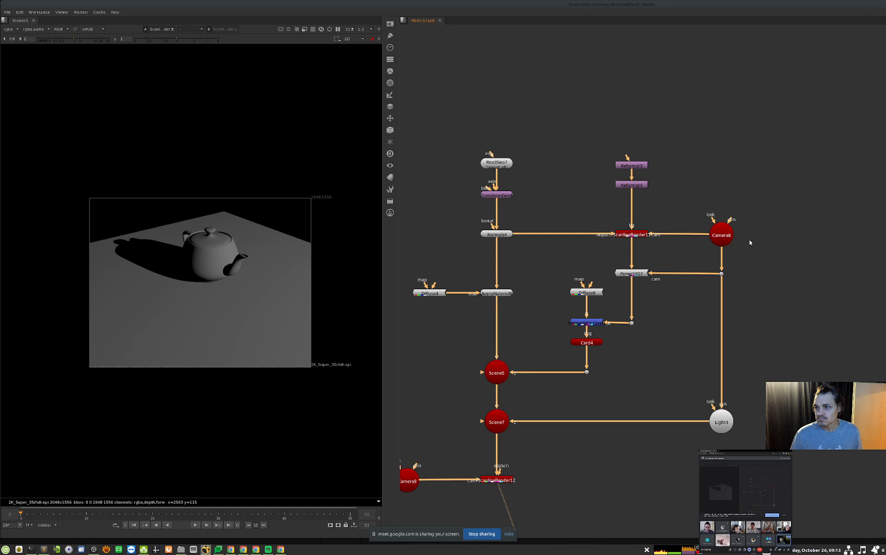
middle_drag(813, 244, 655, 223)
middle_drag(668, 298, 564, 291)
middle_drag(884, 302, 575, 287)
middle_drag(729, 304, 696, 304)
middle_drag(731, 268, 710, 274)
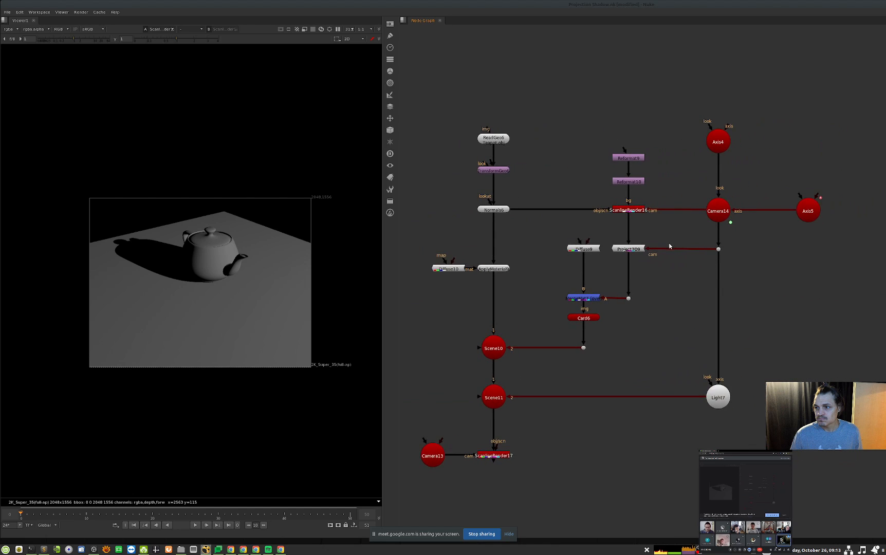
middle_drag(507, 270, 880, 247)
middle_drag(429, 286, 658, 262)
click(531, 175)
key(1)
key(a)
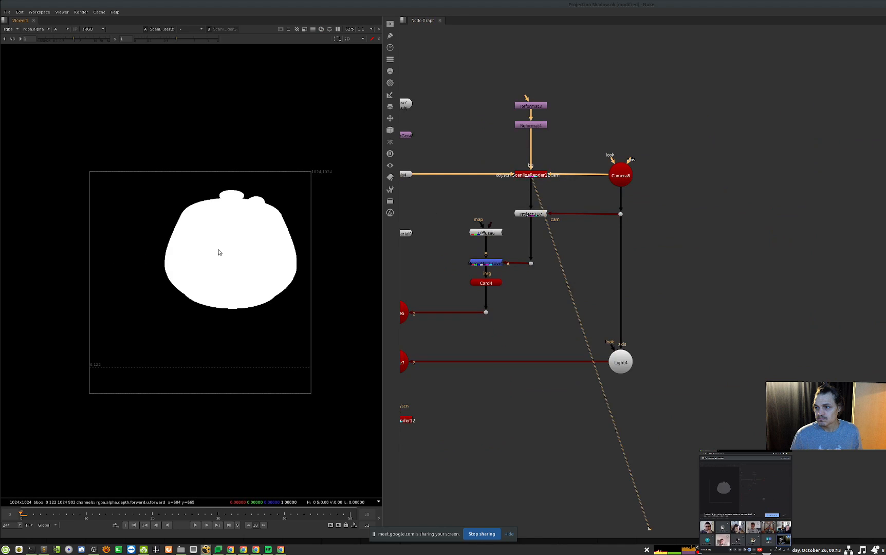
Open the properties of Axis4, the look target of the light camera in the "lookat and zoom" example.
middle_drag(718, 273, 380, 278)
middle_drag(883, 208, 749, 233)
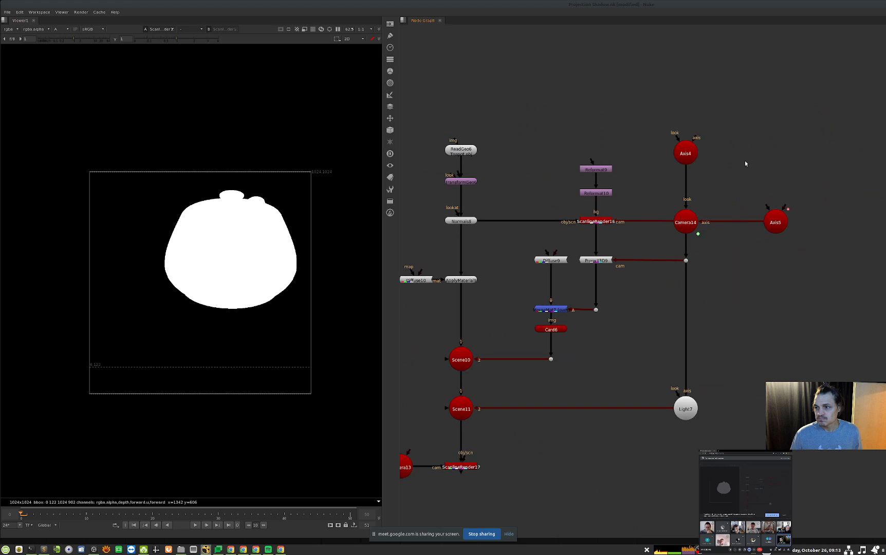
double_click(685, 153)
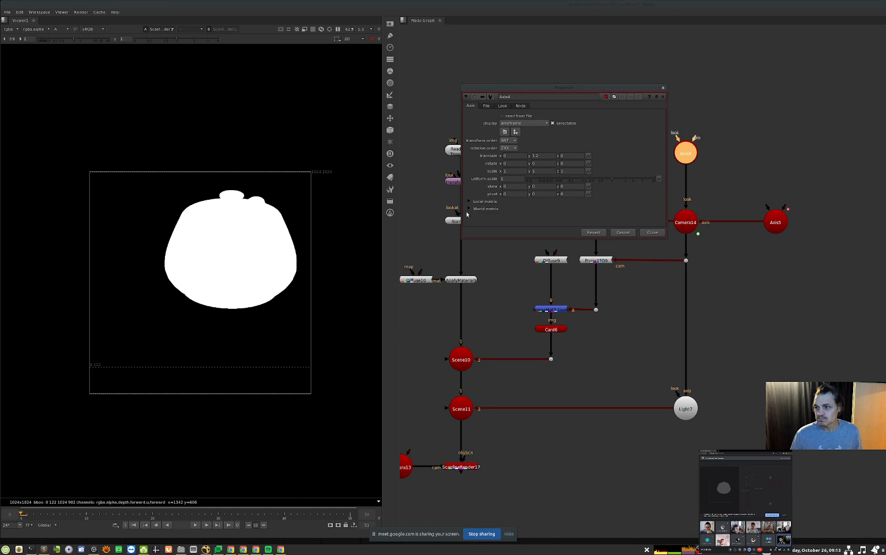
middle_drag(475, 235, 549, 291)
middle_drag(562, 251, 556, 284)
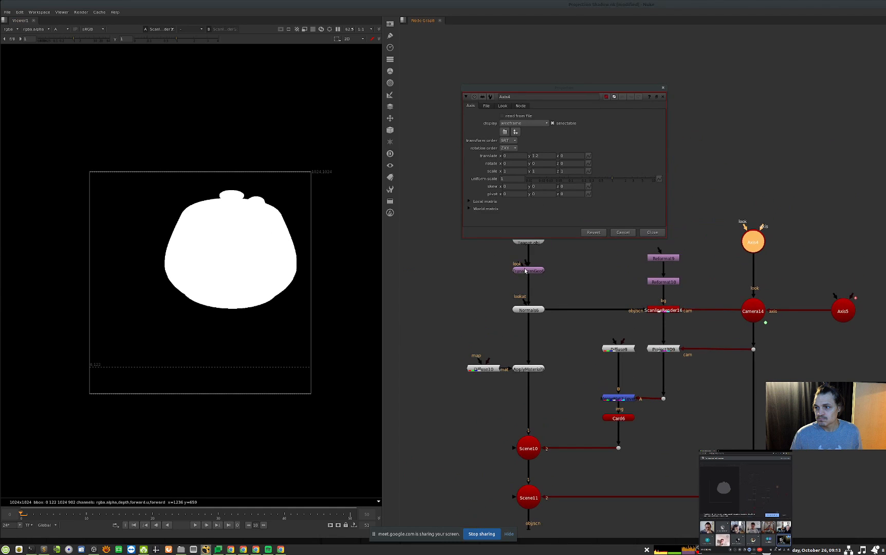
drag(525, 262, 469, 294)
View the light camera's ScanlineRender16 alpha in the "lookat and zoom" example.
middle_drag(574, 519, 574, 469)
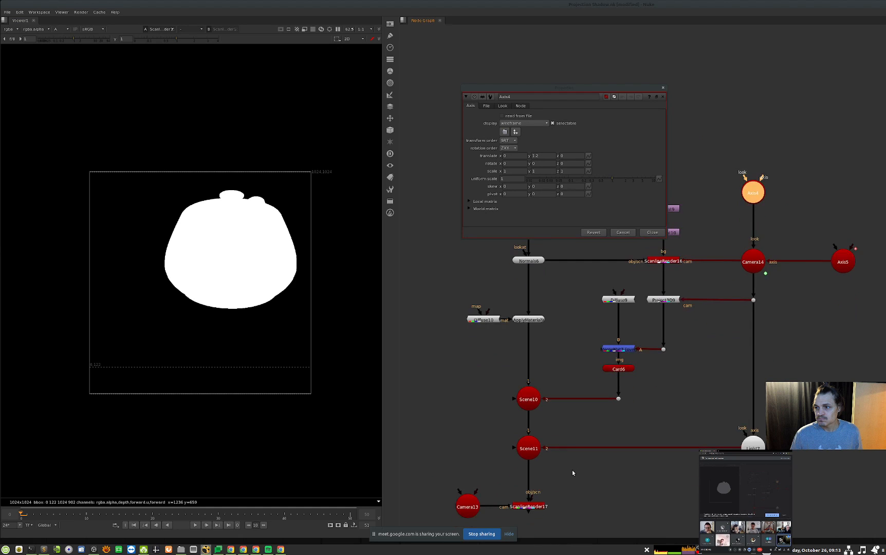
middle_drag(562, 418, 549, 476)
click(651, 319)
key(1)
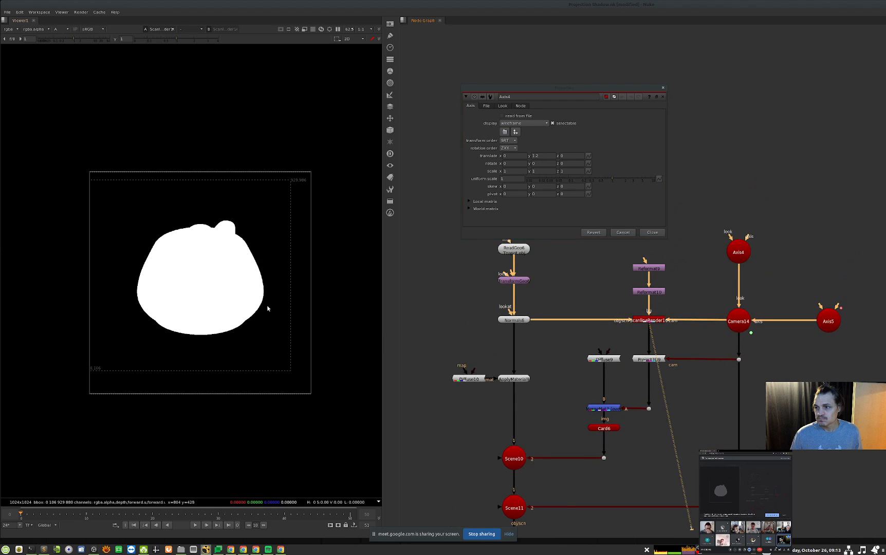
Inspect the teapot and its look target axis in the 3D view, and return to the 2D alpha render.
key(Tab)
scroll(188, 300, up, 2)
scroll(188, 300, down, 1)
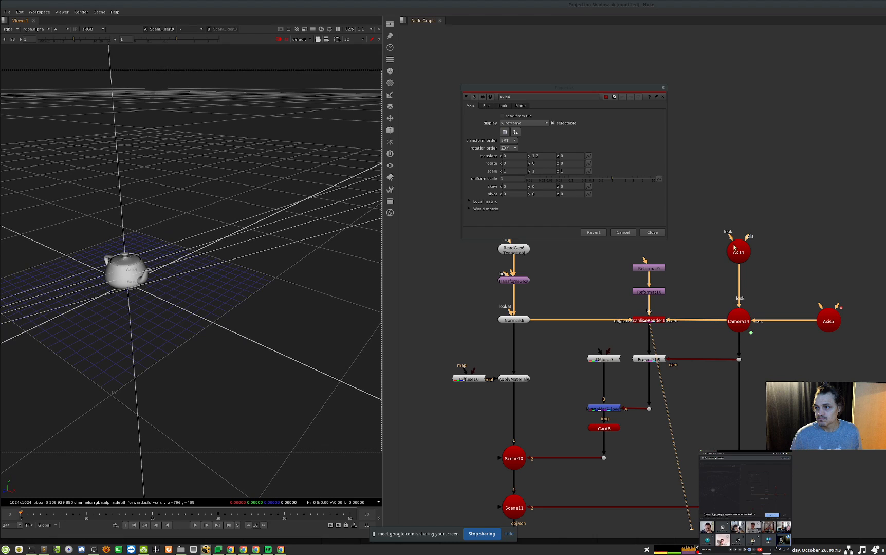
scroll(200, 279, down, 2)
ctrl+drag(210, 294, 166, 321)
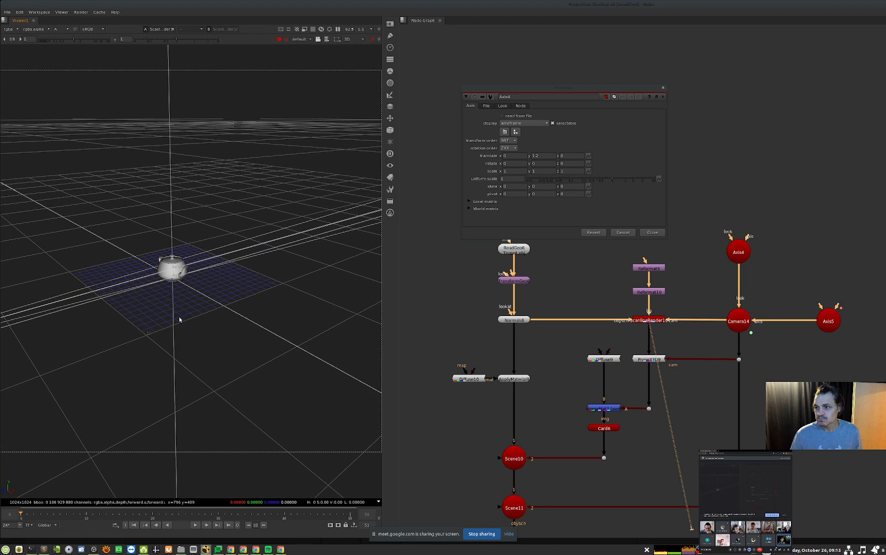
click(657, 233)
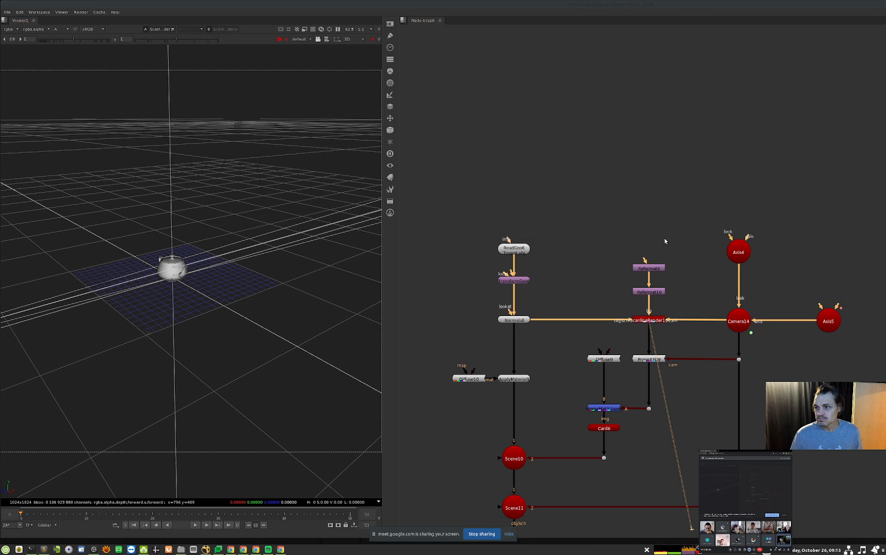
key(Tab)
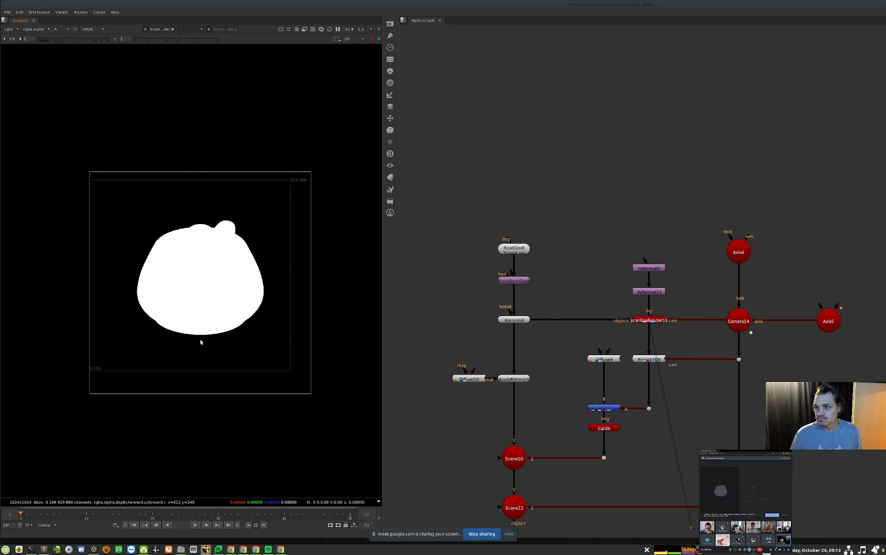
middle_drag(781, 350, 732, 337)
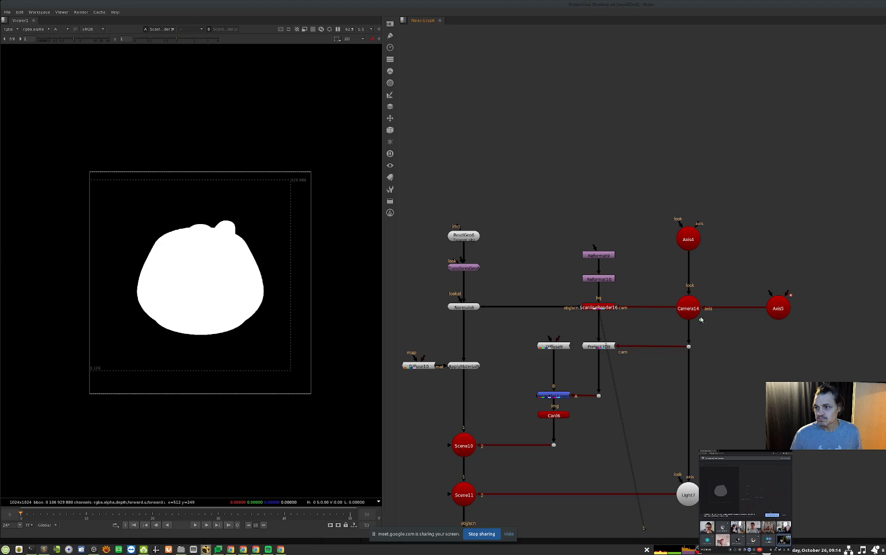
Inspect the light camera and its frustum around the teapot in the 3D view across the timeline, and return to the 2D render.
key(Tab)
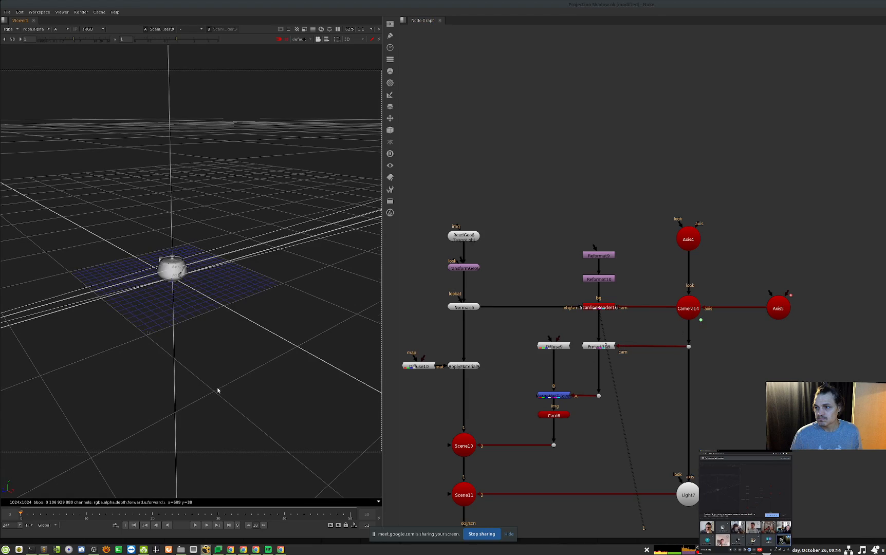
ctrl+drag(215, 386, 180, 400)
alt+middle_drag(179, 400, 90, 404)
ctrl+drag(90, 404, 203, 377)
drag(59, 515, 279, 502)
click(777, 309)
key(Tab)
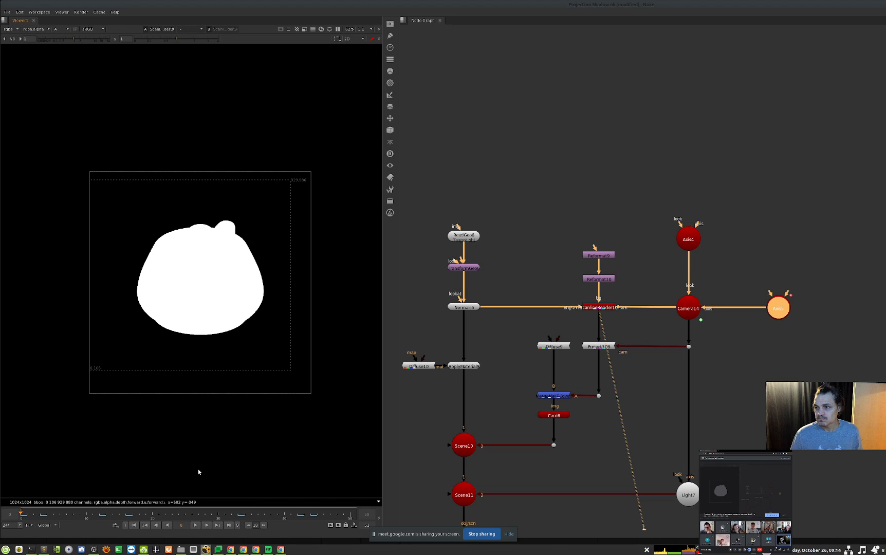
Review the transform settings of Axis5, the axis feeding Camera14, and close its properties.
middle_drag(738, 292, 738, 296)
click(690, 313)
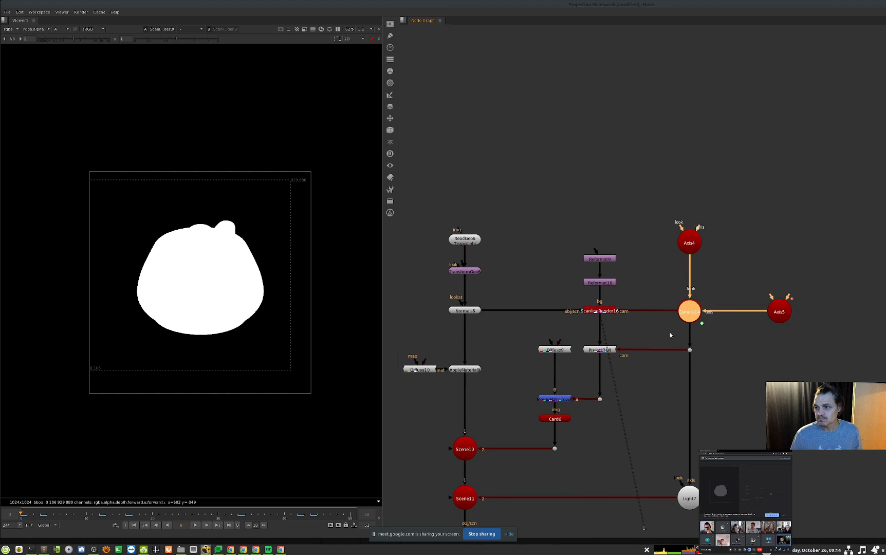
double_click(778, 312)
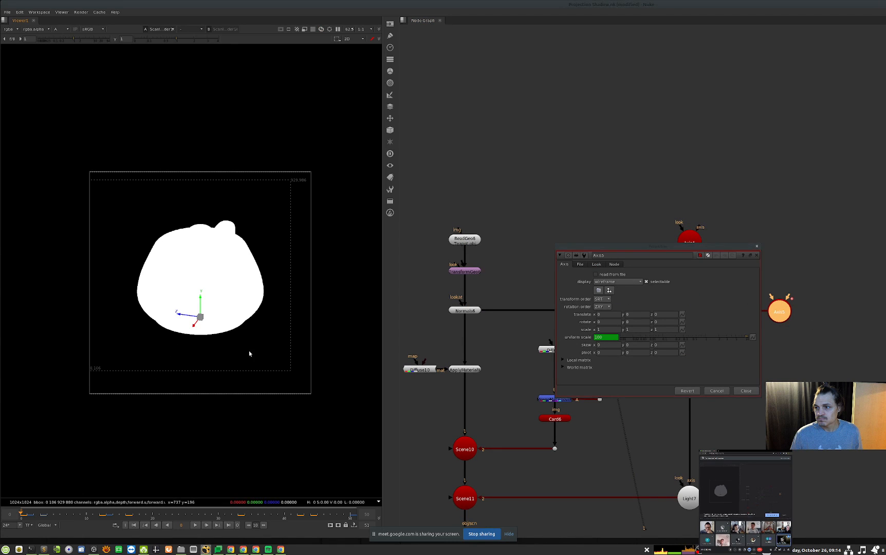
click(745, 390)
Open Camera14's projection settings and examine the focal length's values over the timeline and the expression driving it.
double_click(689, 312)
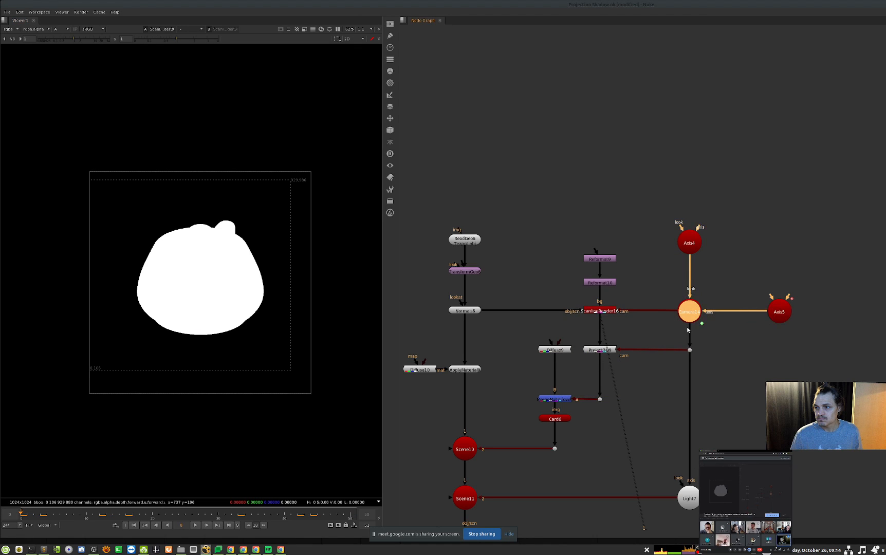
drag(542, 252, 531, 249)
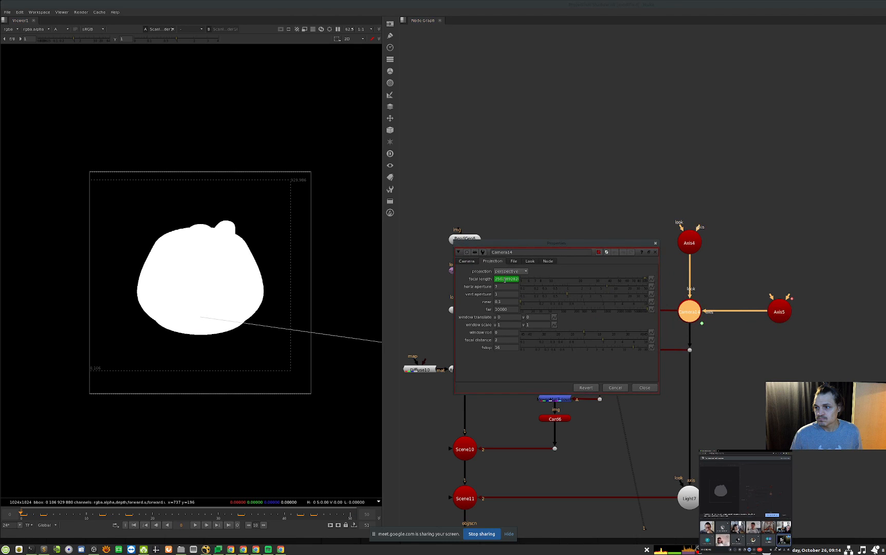
drag(22, 510, 94, 499)
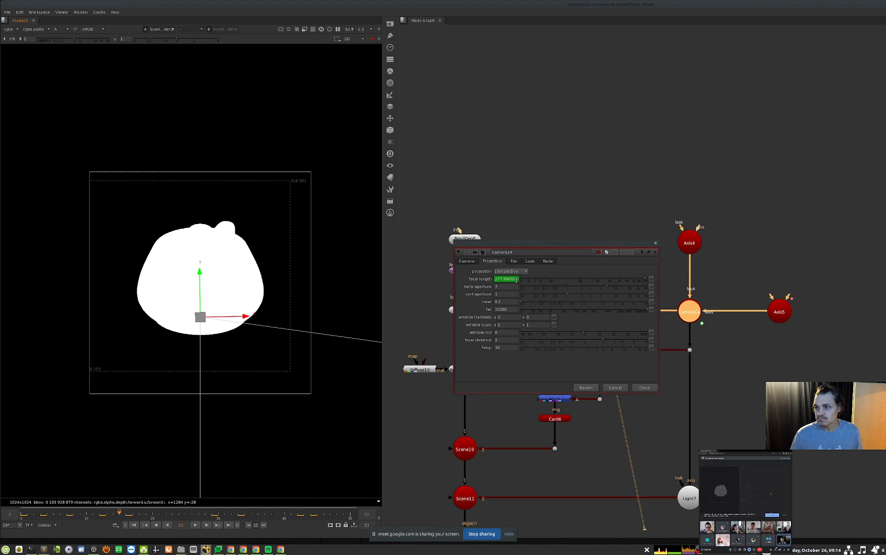
key(equal)
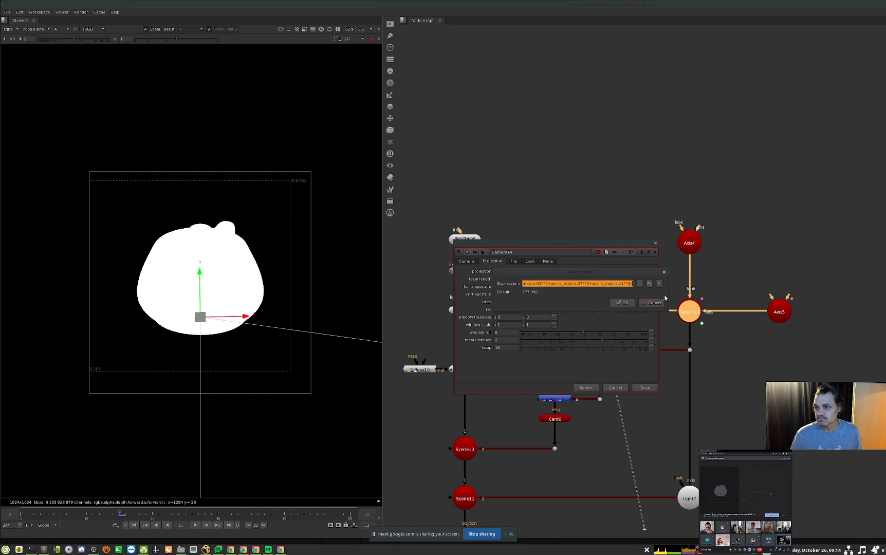
drag(668, 297, 885, 297)
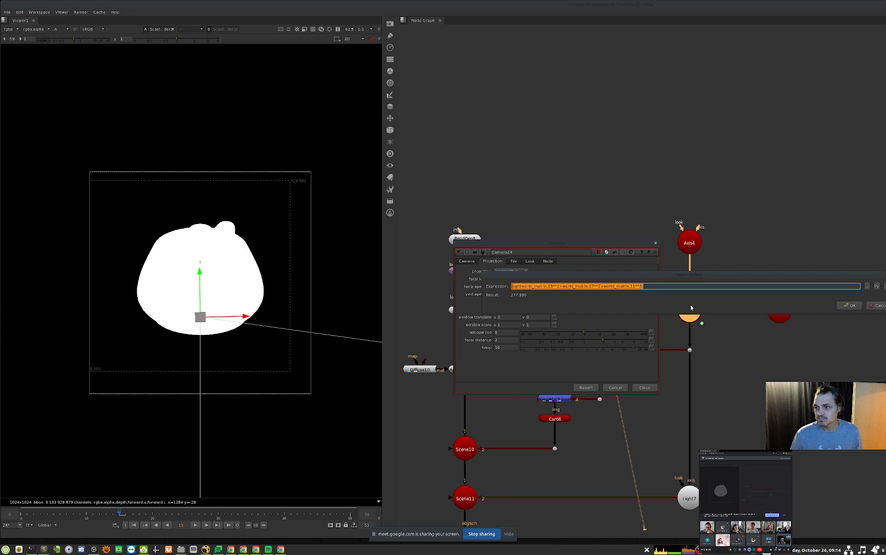
key(Return)
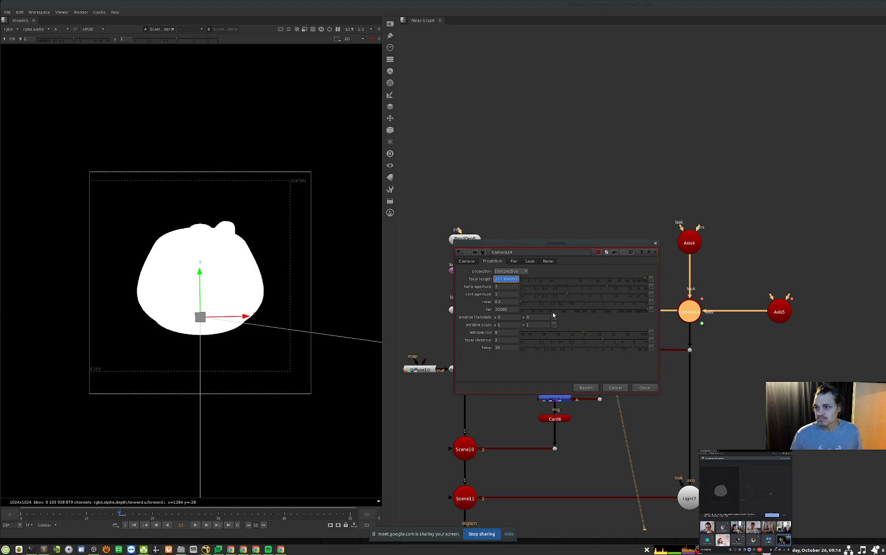
key(=)
right_click(510, 278)
click(531, 289)
click(625, 178)
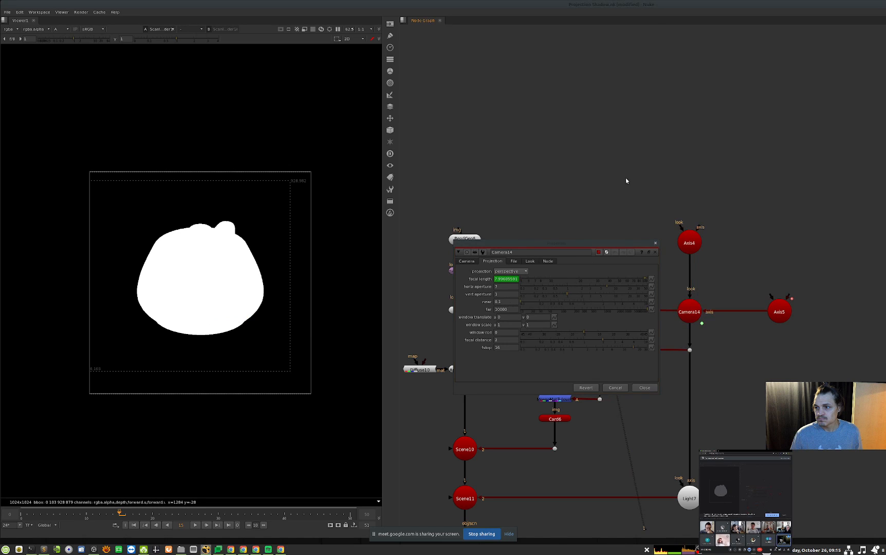
Add a StickyNote in the empty area above the render nodes.
key(Tab)
text(st)
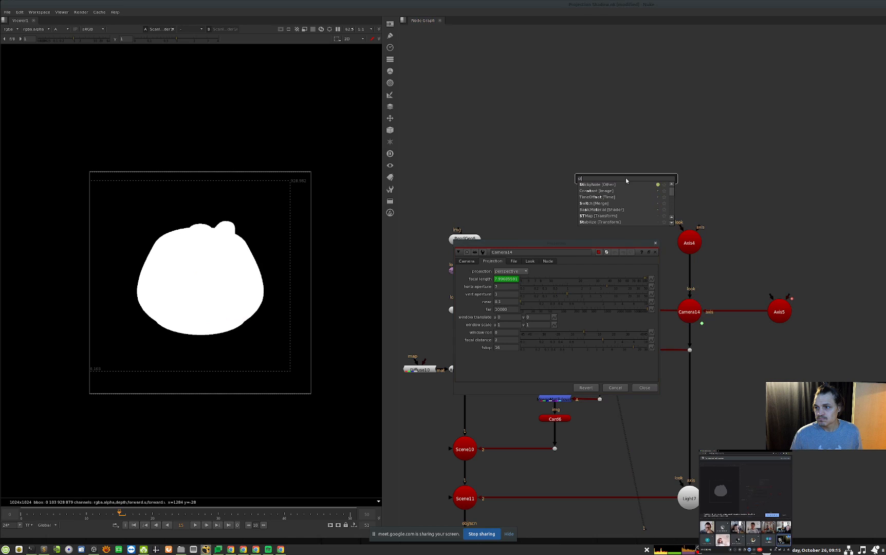
key(Down)
key(Return)
Copy Camera14's focal length expression, sqrt(world_matrix.03**2+world_matrix.07**2+world_matrix.11**2), into the sticky note's label and close the camera properties.
click(512, 282)
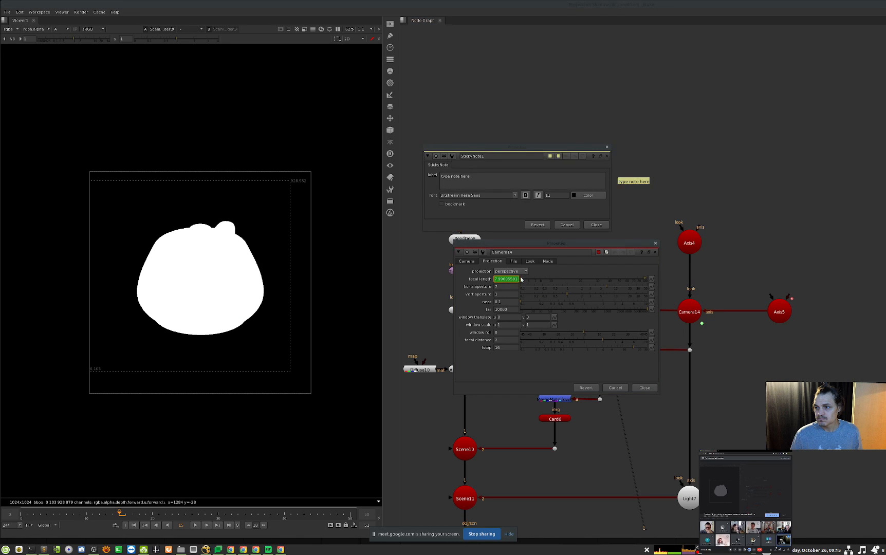
key(equal)
click(647, 301)
click(550, 186)
key(ctrl+a)
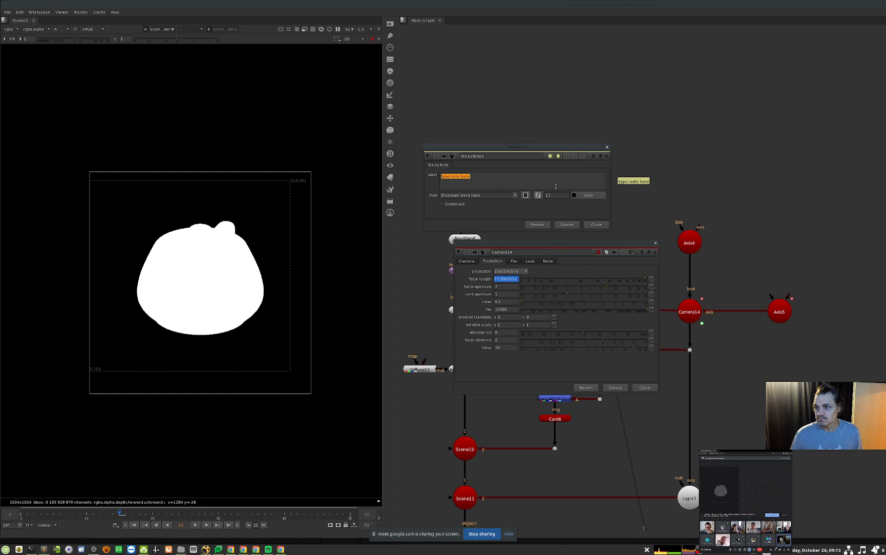
text(sqrt(world_matrix.03**2+world_matrix.07**2+world_matrix.11**2))
click(644, 387)
Simplify the sticky note's formula to sqrt(x**2+y**2+z**2) and close its properties.
double_click(479, 176)
key(ctrl+shift+Left)
text(x)
key(ctrl+Right)
key(ctrl+Right)
key(ctrl+Right)
key(ctrl+shift+Right)
key(ctrl+shift+Right)
key(ctrl+shift+Right)
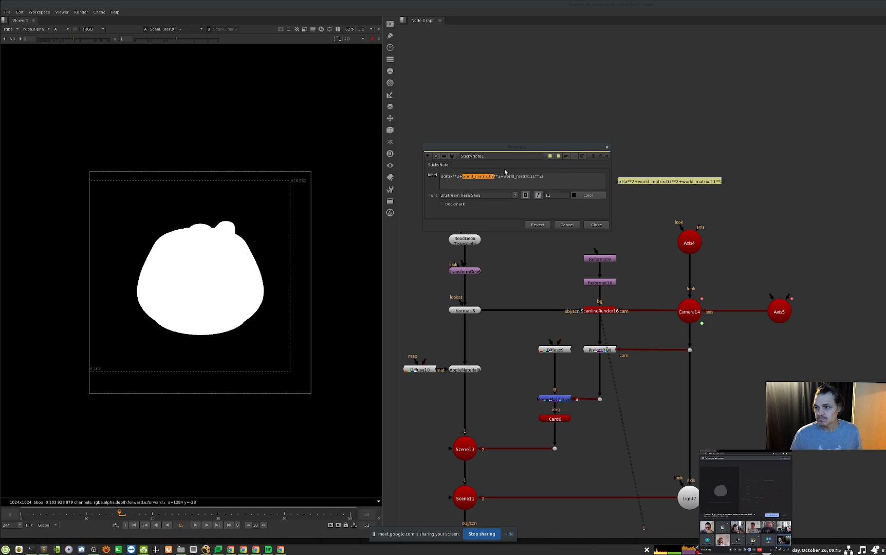
text(y**2+)
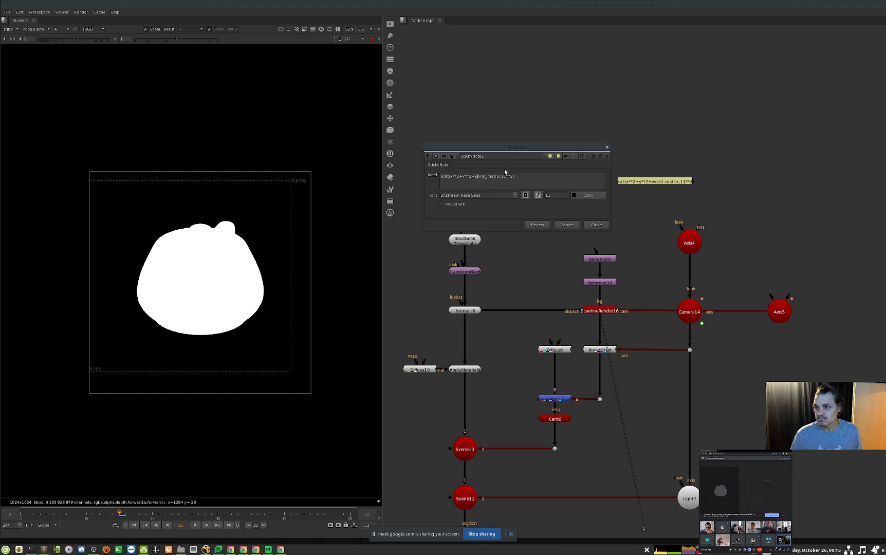
text(z)
scroll(649, 214, up, 3)
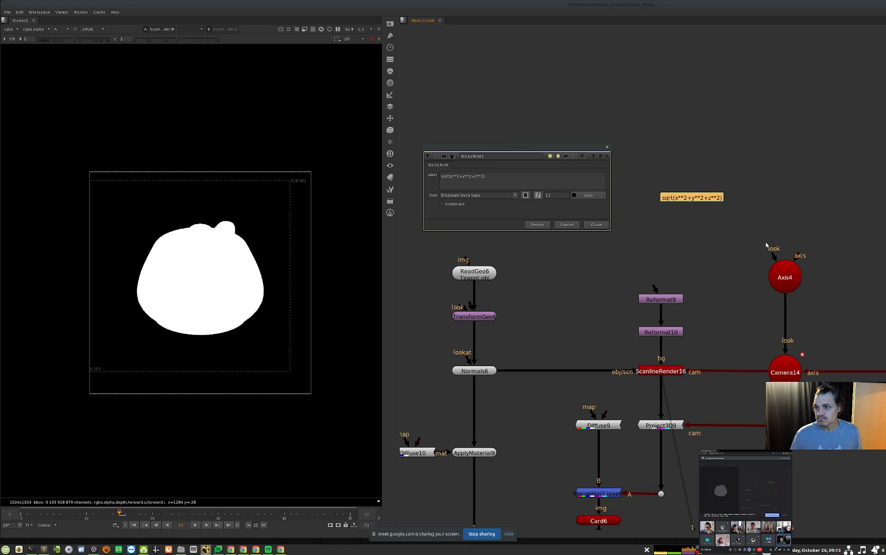
click(596, 224)
Review the settings of ScanlineRender16 and the focal length and horizontal aperture of Camera14.
middle_drag(710, 275, 681, 258)
double_click(632, 354)
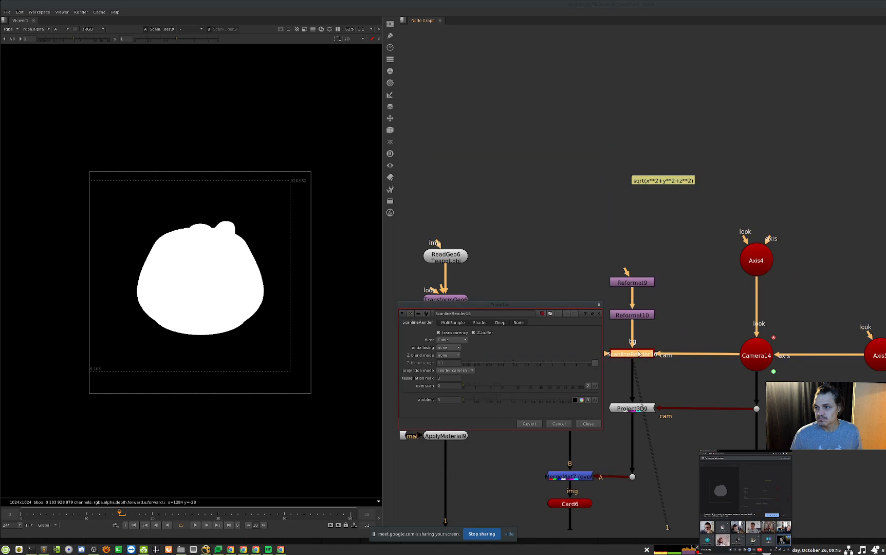
double_click(756, 355)
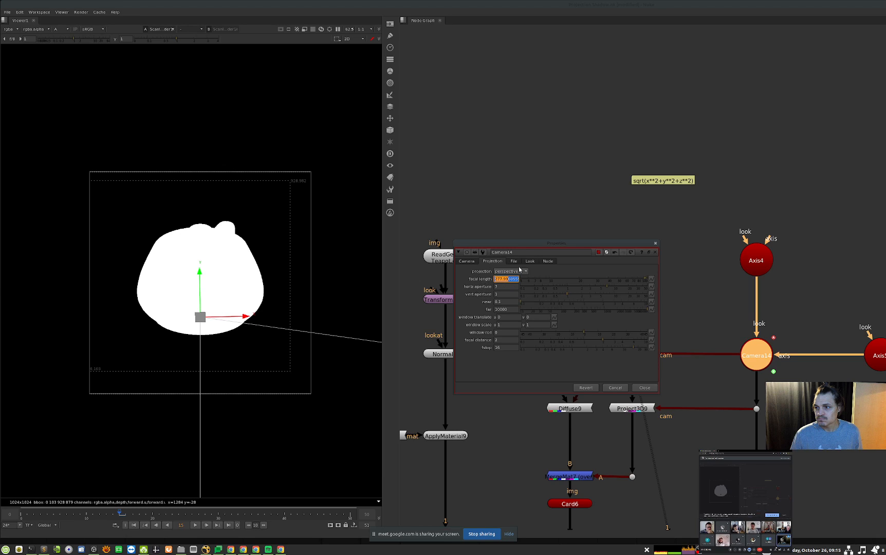
click(564, 273)
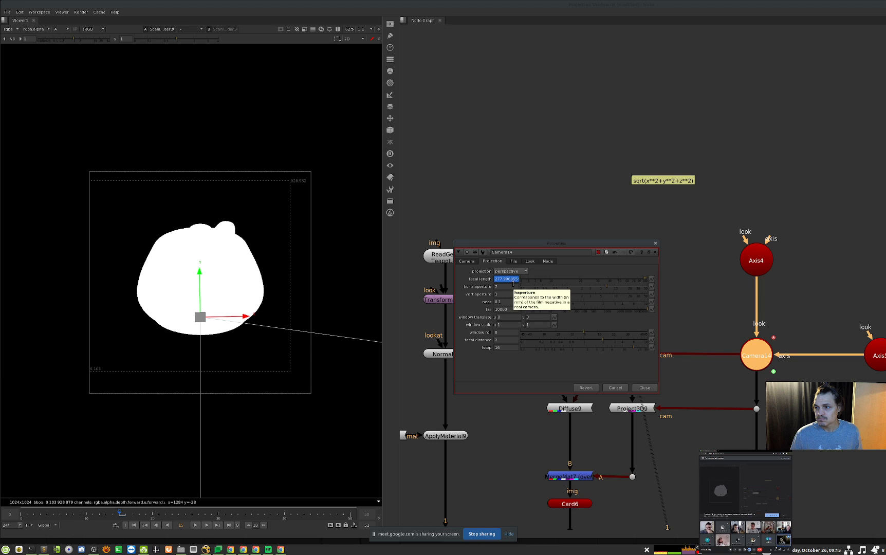
Inspect the light camera's position and frustum in the 3D view, and frame the teapot.
key(Tab)
ctrl+drag(198, 272, 225, 307)
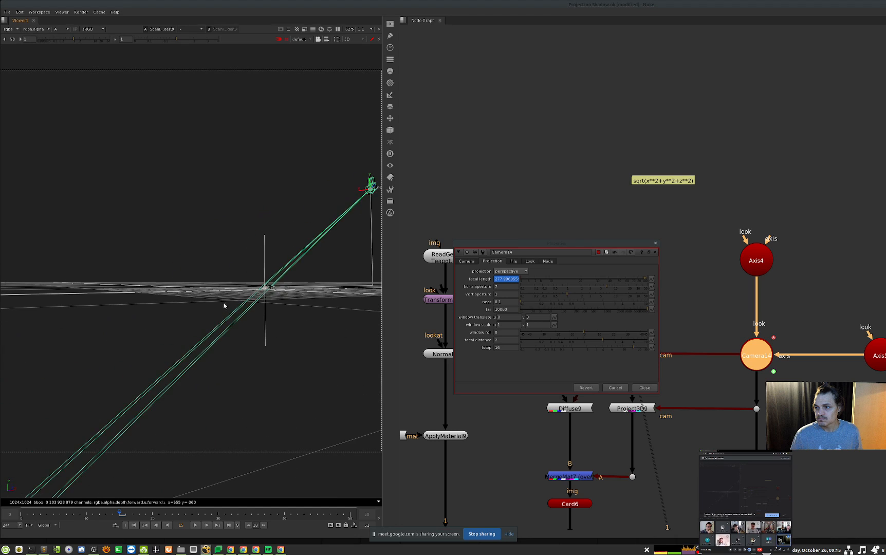
click(259, 288)
key(f)
ctrl+drag(306, 308, 240, 305)
scroll(161, 312, down, 8)
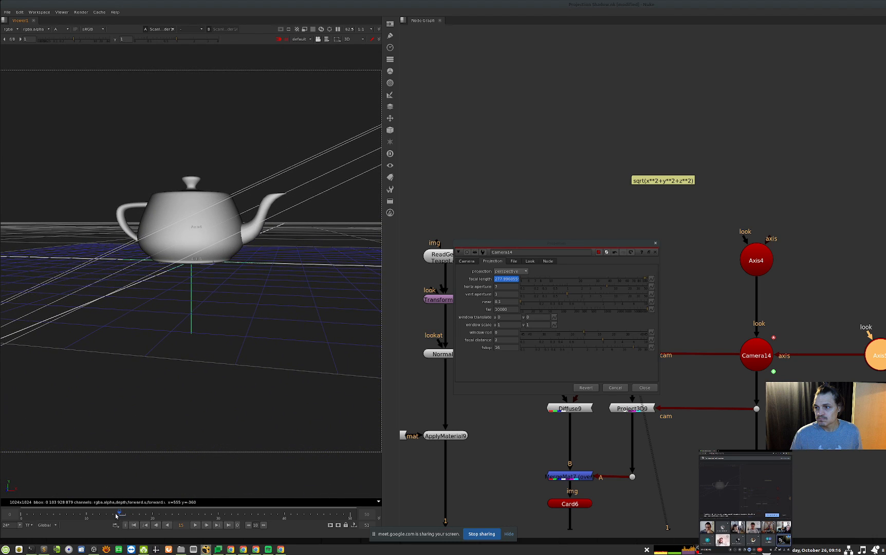
Compare Camera14's focal length with its movement in the 3D view over the timeline, close its properties, and return to the 2D render.
double_click(506, 280)
right_click(511, 282)
click(526, 290)
drag(109, 517, 310, 493)
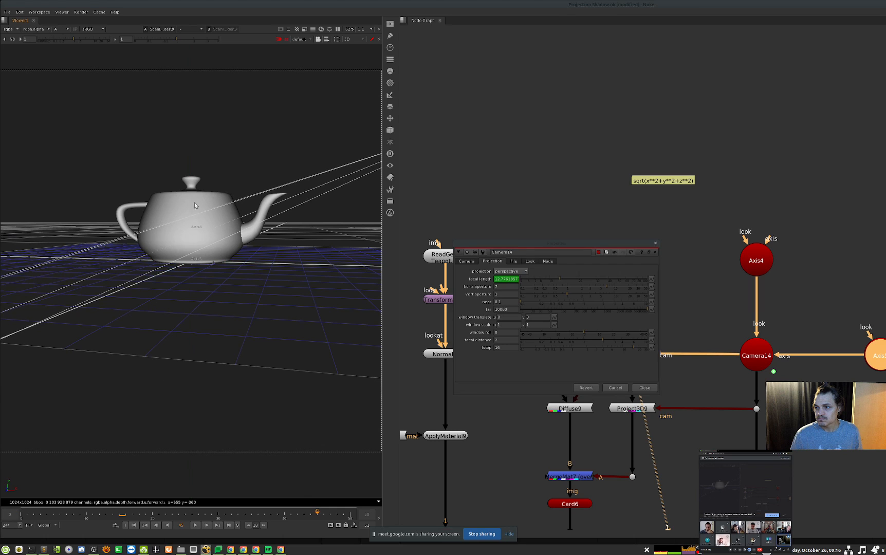
ctrl+drag(208, 327, 263, 293)
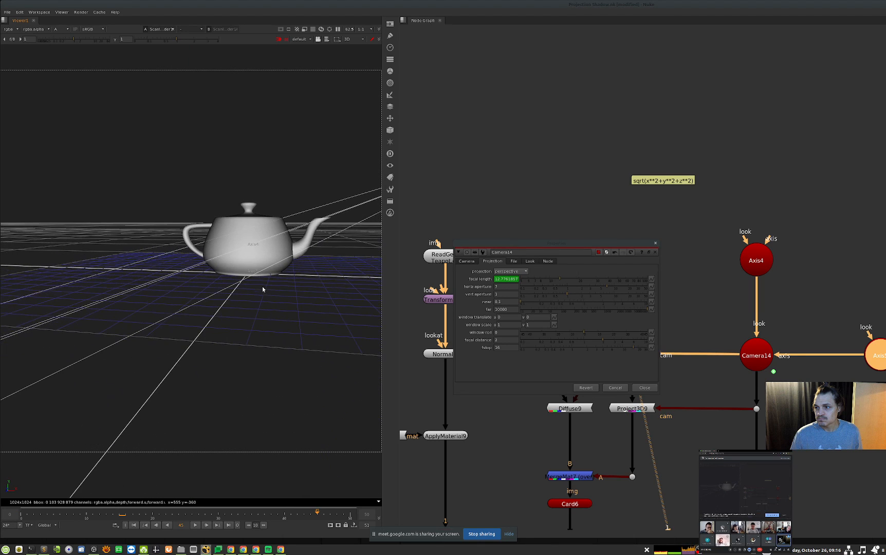
drag(257, 513, 165, 514)
drag(222, 515, 278, 512)
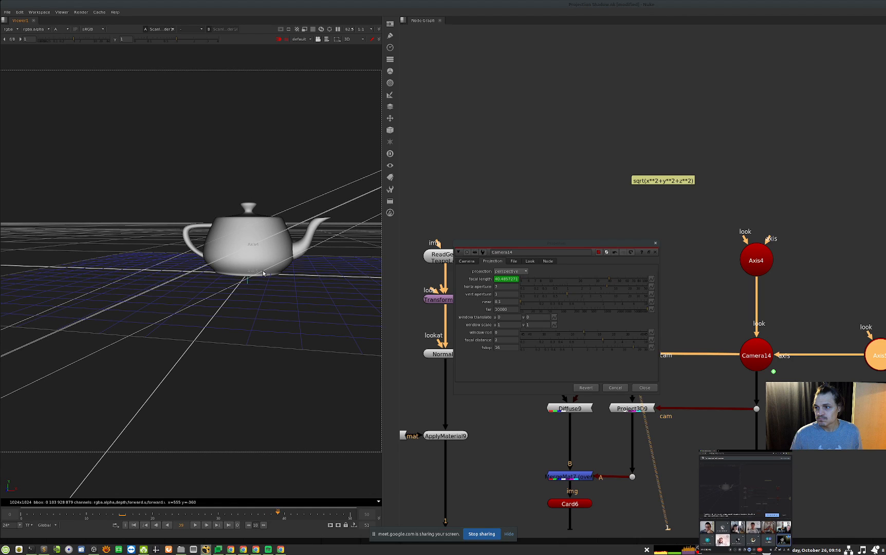
drag(85, 518, 219, 493)
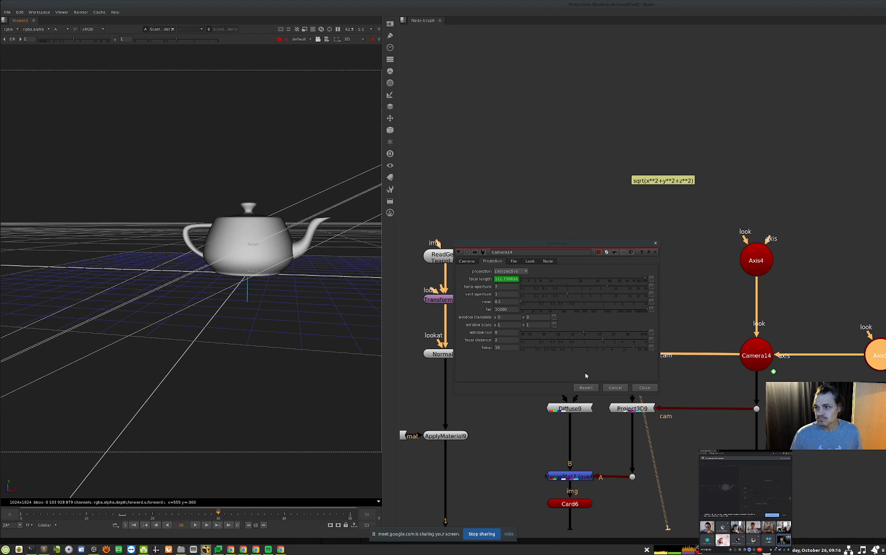
click(645, 388)
key(Tab)
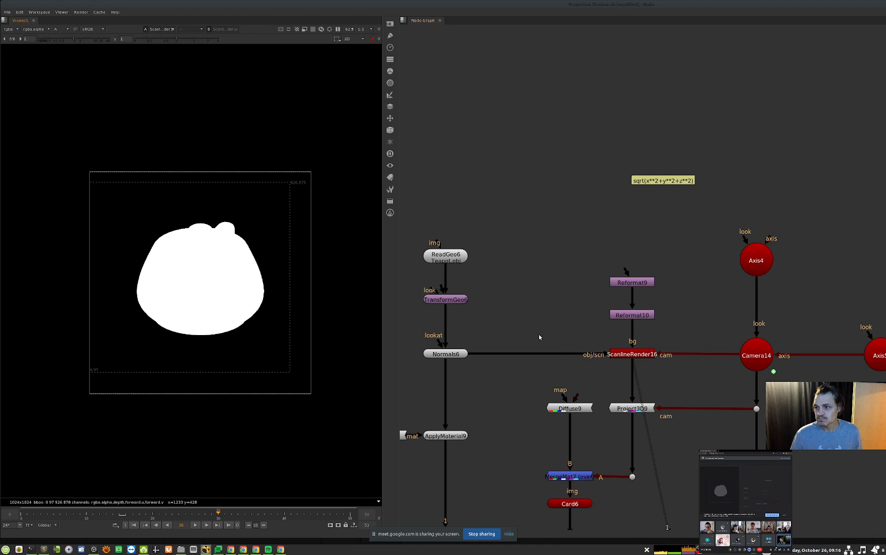
Display the render in RGB and connect a duplicate of the Diffuse10 material to ReadGeo6's img input.
key(a)
middle_drag(467, 436, 540, 417)
click(461, 418)
key(ctrl+c)
click(610, 268)
key(ctrl+v)
drag(510, 227, 608, 267)
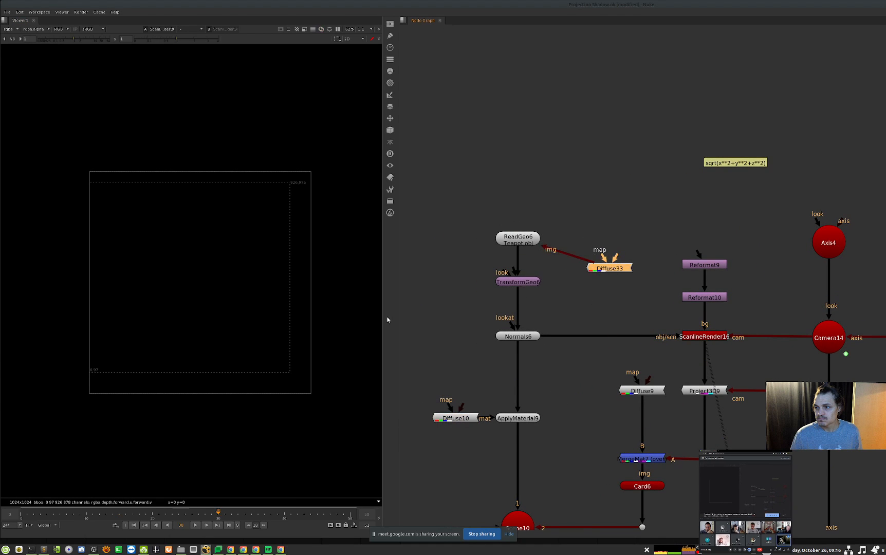
Insert a duplicated Scene node between Normals6 and ScanlineRender16, and connect Light7 to its second input.
key(a)
key(a)
middle_drag(575, 501, 541, 356)
click(511, 455)
click(549, 411)
click(500, 469)
click(539, 243)
key(ctrl+v)
mouse_move(528, 236)
mouse_down()
mouse_move(564, 200)
mouse_move(580, 201)
mouse_move(863, 398)
mouse_move(811, 462)
mouse_up()
middle_drag(812, 463, 824, 503)
Examine the shaded teapot's framing from the light camera at different frames of the timeline.
drag(168, 517, 211, 512)
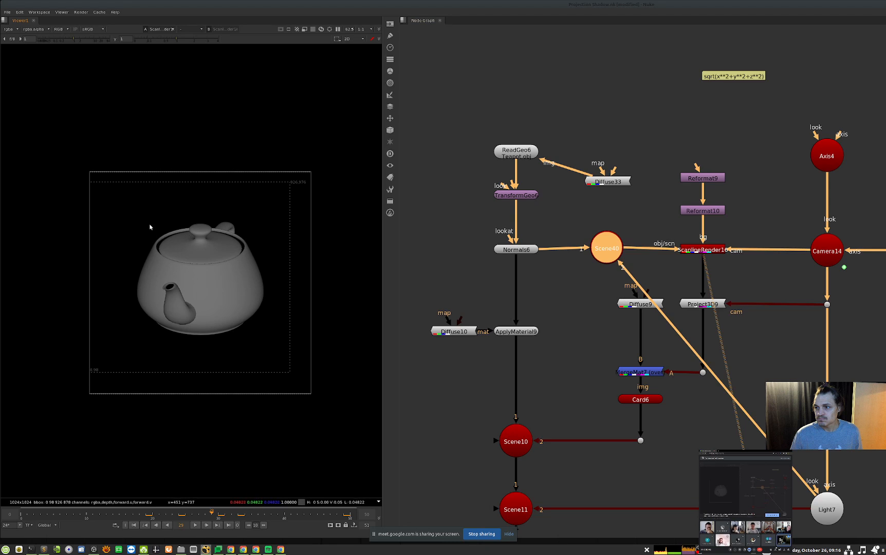
drag(179, 517, 351, 512)
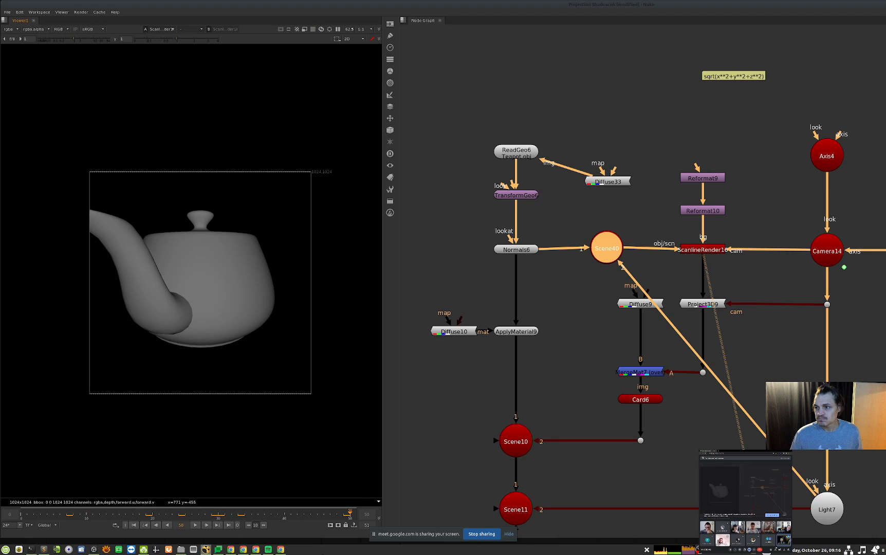
drag(290, 512, 72, 512)
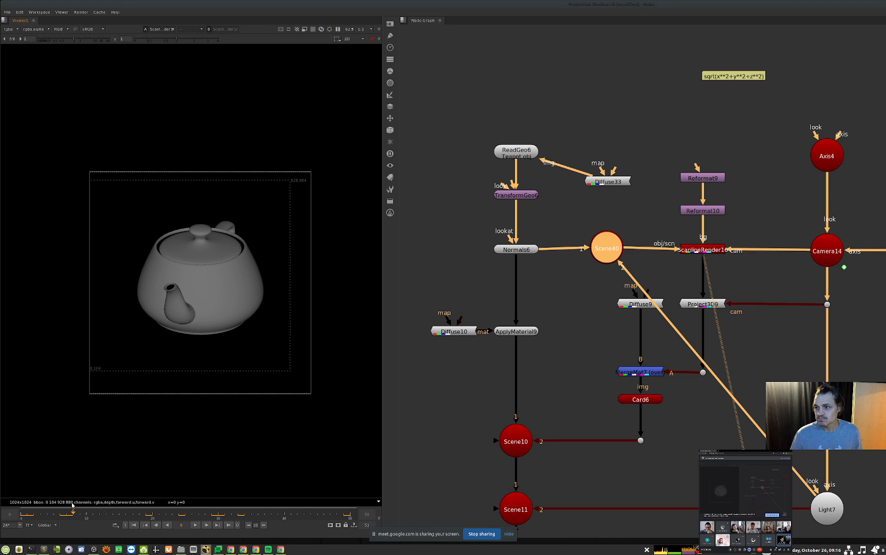
drag(72, 508, 172, 494)
Raise Camera14's horizontal aperture to 14 in its projection settings and check the teapot's framing over the timeline.
double_click(836, 242)
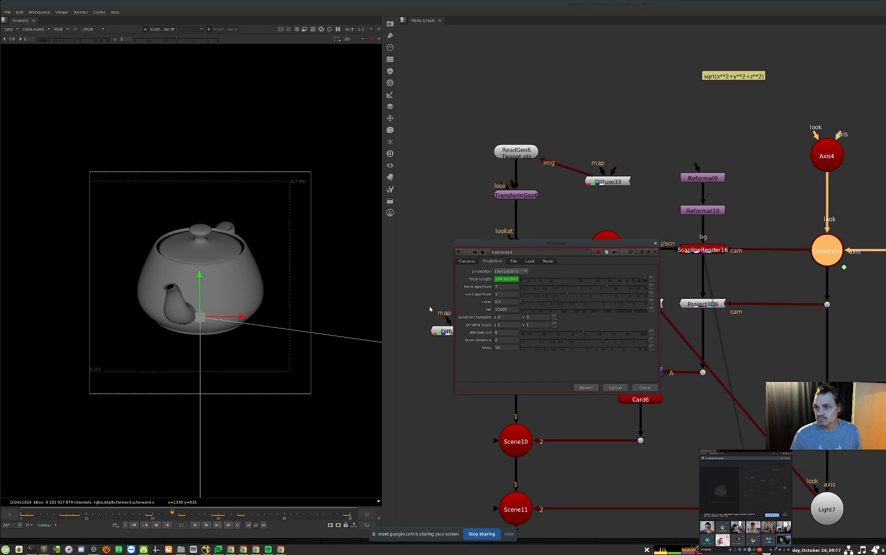
key(Tab)
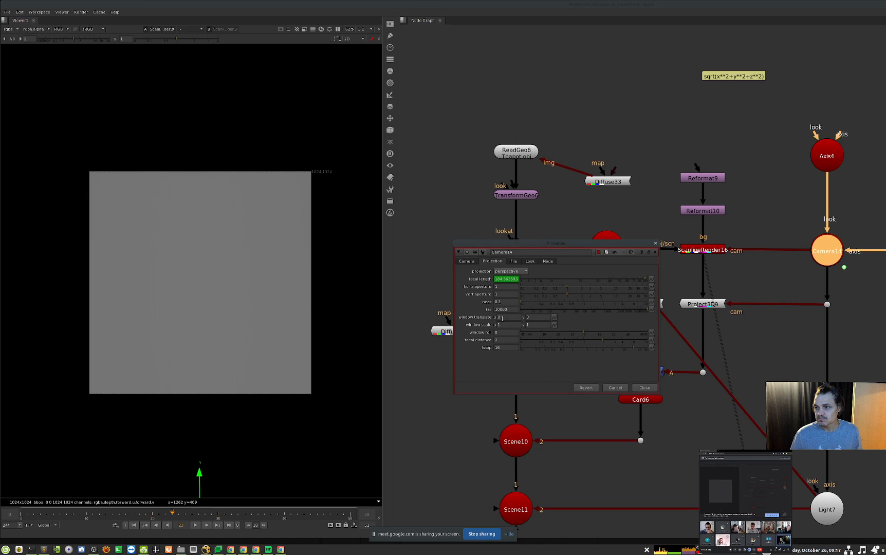
key(Up)
key(Up)
key(Up)
key(Up)
key(Up)
key(Up)
key(Up)
key(Up)
key(Up)
key(Up)
key(Up)
key(Up)
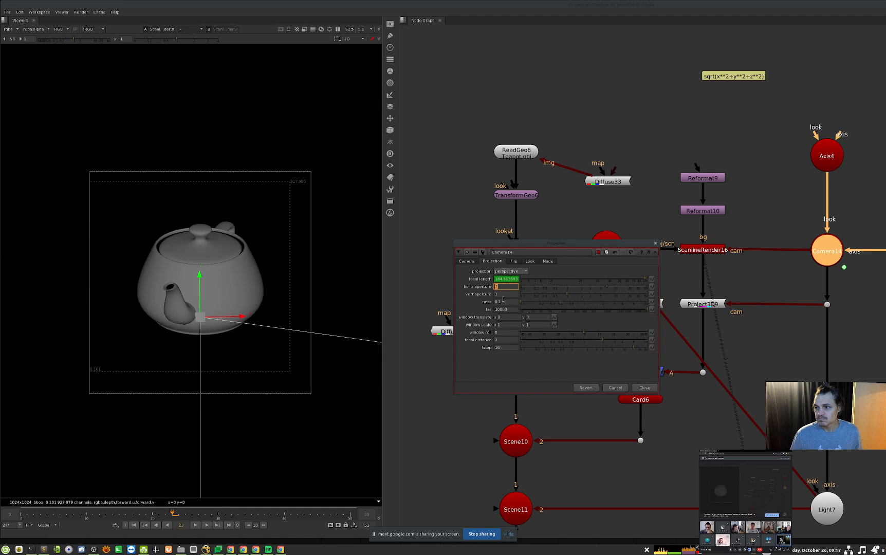
key(Up)
drag(93, 519, 250, 514)
click(513, 289)
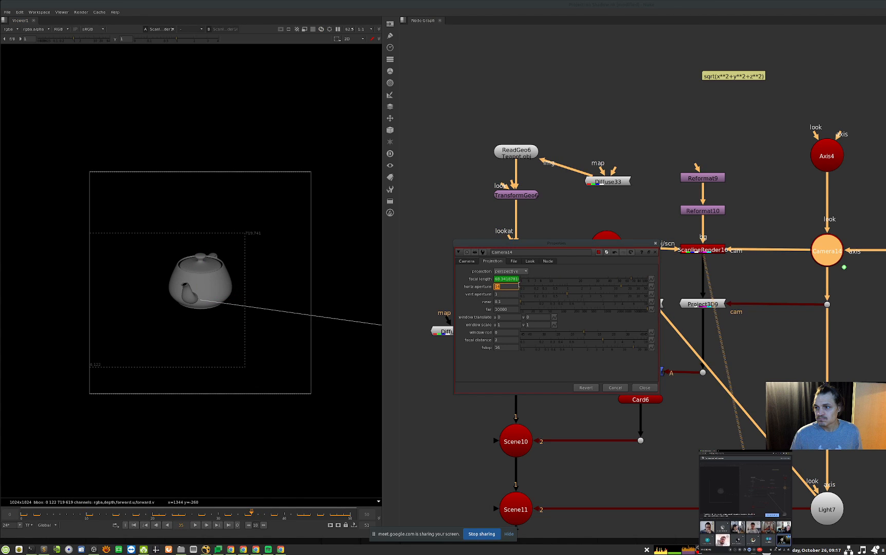
Set Camera14's horizontal aperture to 6, check the teapot's framing over the timeline, and close the camera's properties.
text(6)
key(Return)
drag(134, 514, 173, 513)
click(138, 514)
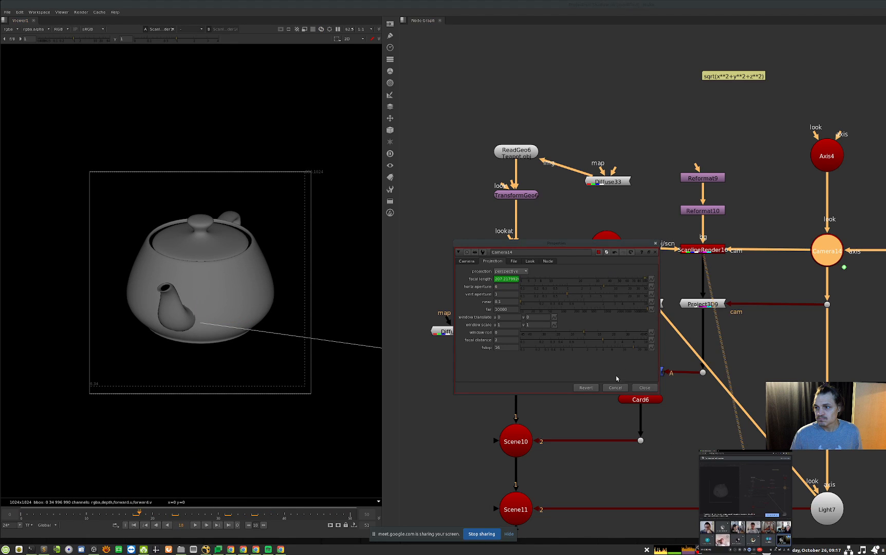
click(615, 387)
Review the focal length and aperture in Camera14's projection settings.
middle_drag(596, 250, 534, 256)
drag(594, 217, 489, 287)
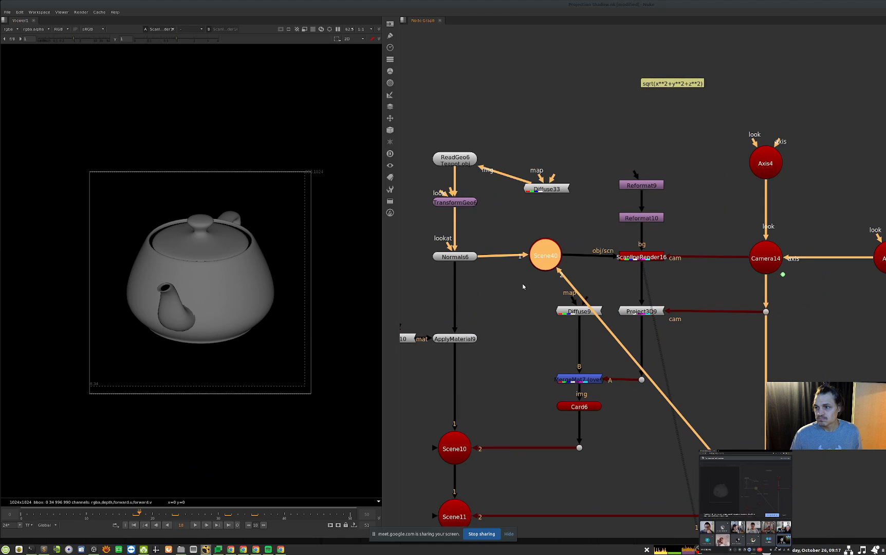
click(764, 259)
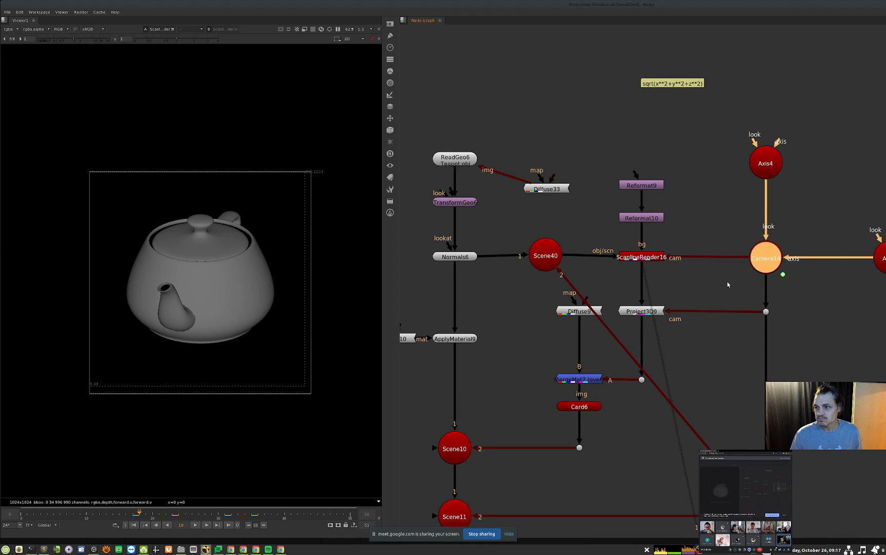
double_click(756, 261)
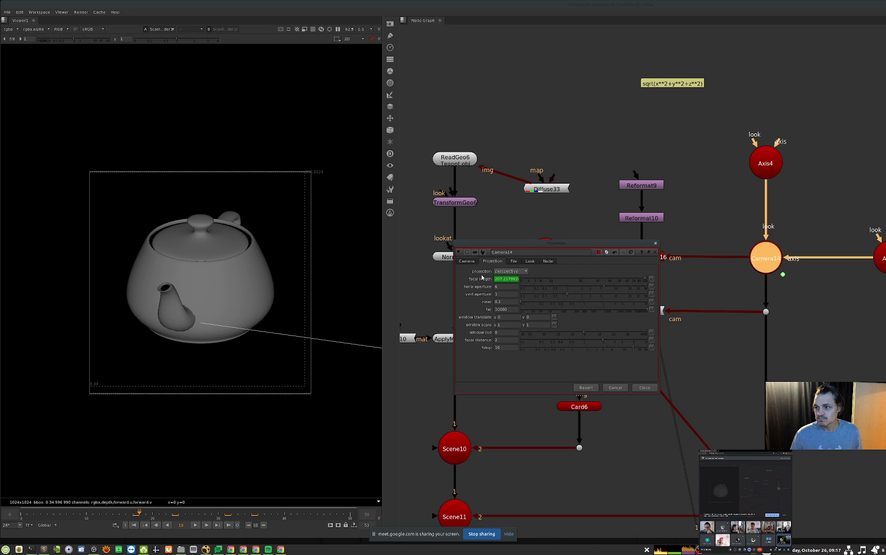
click(655, 388)
click(737, 367)
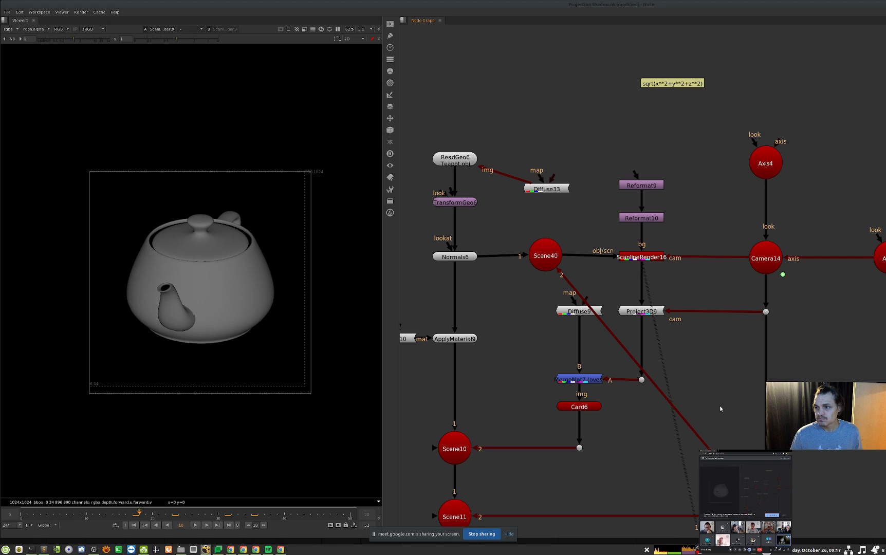
drag(816, 216, 727, 297)
key(Return)
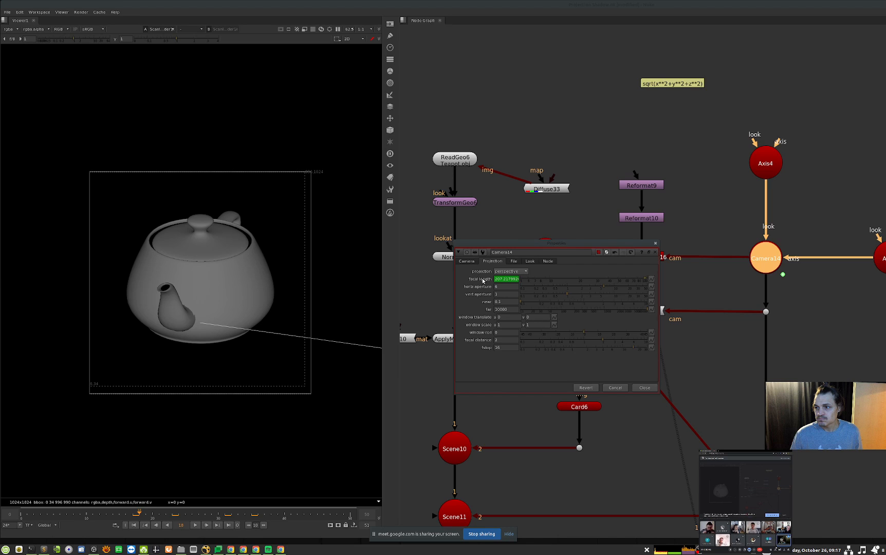
click(645, 388)
Delete the Scene40 node feeding ScanlineRender16 and the Diffuse33 material connected to ReadGeo6.
drag(593, 232, 494, 282)
key(Delete)
click(546, 189)
key(Delete)
middle_drag(711, 450, 672, 411)
scroll(734, 389, down, 1)
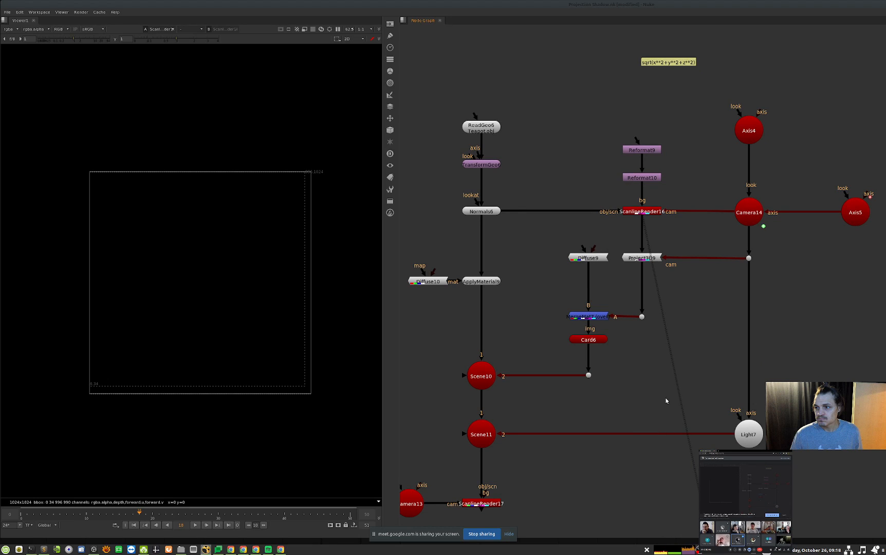
Display the light-camera render's alpha channel and open the properties of Axis4, the camera's look target.
middle_drag(632, 328, 619, 351)
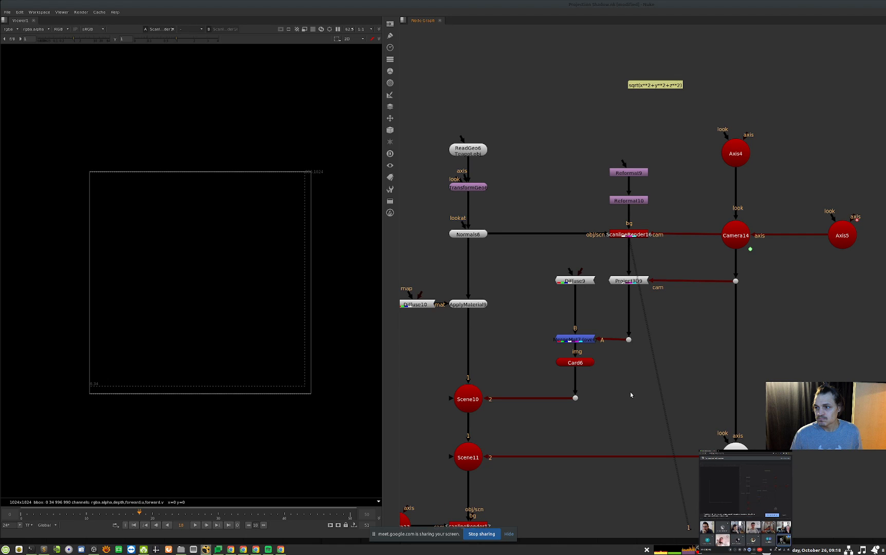
middle_drag(631, 390, 670, 388)
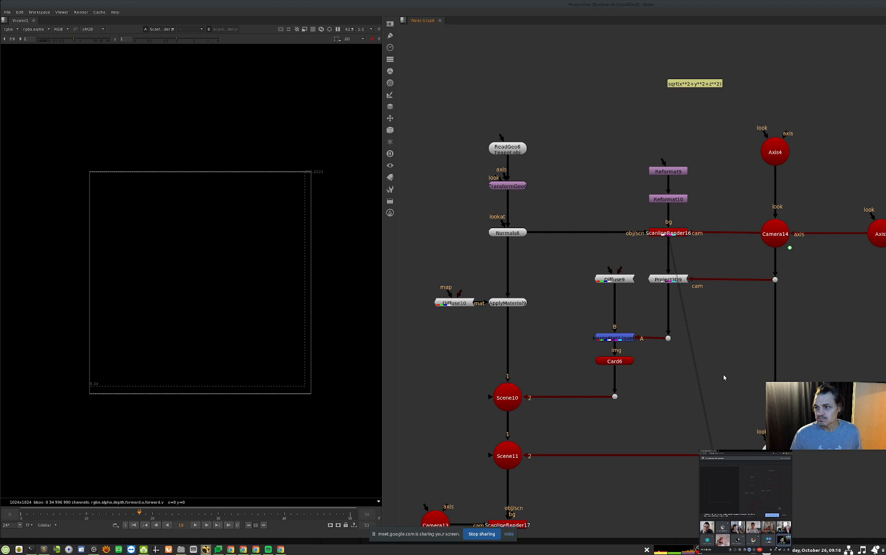
middle_drag(638, 381, 537, 406)
click(784, 262)
middle_drag(740, 289, 768, 293)
click(699, 183)
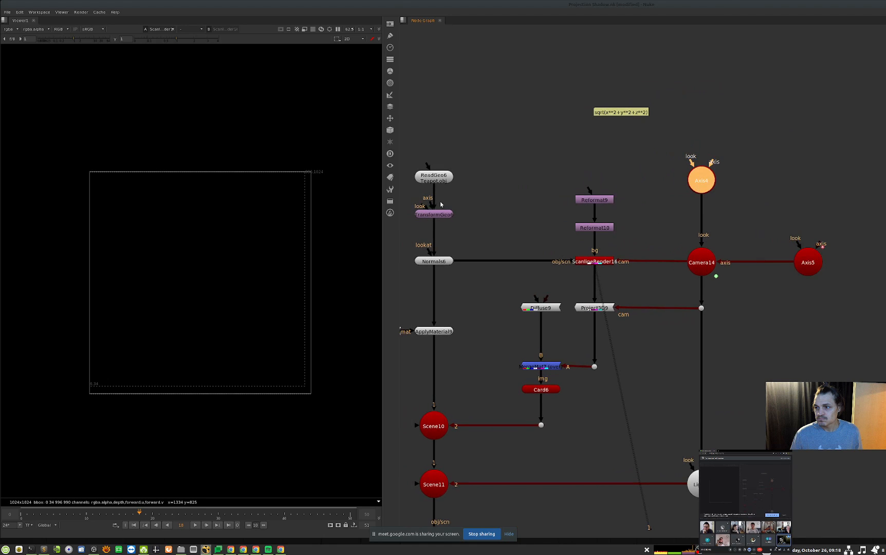
key(a)
middle_drag(561, 239, 574, 241)
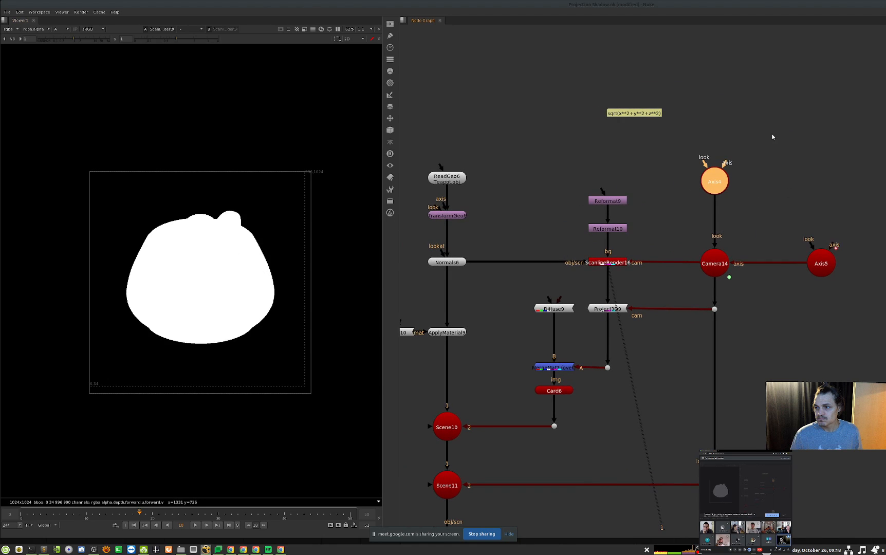
key(Return)
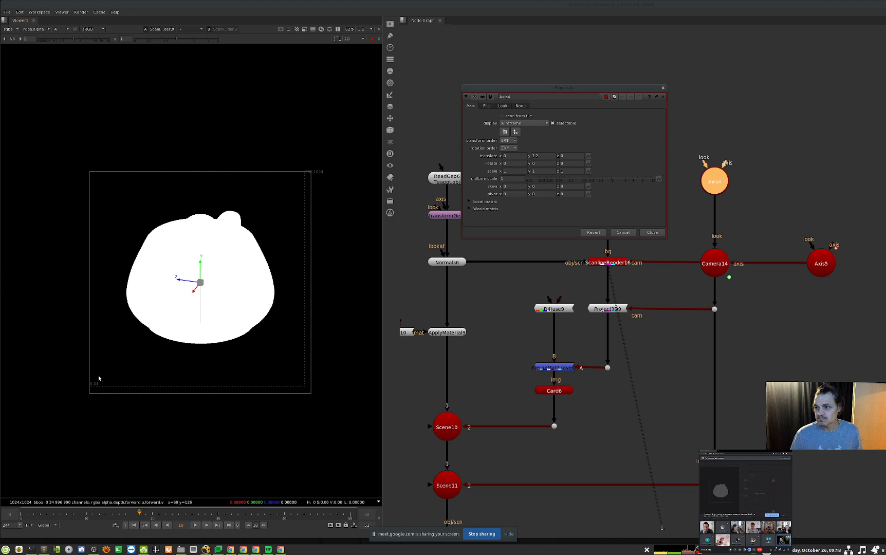
Compare the teapot and Axis4 in the 3D view with the light-camera alpha at a late frame.
key(Tab)
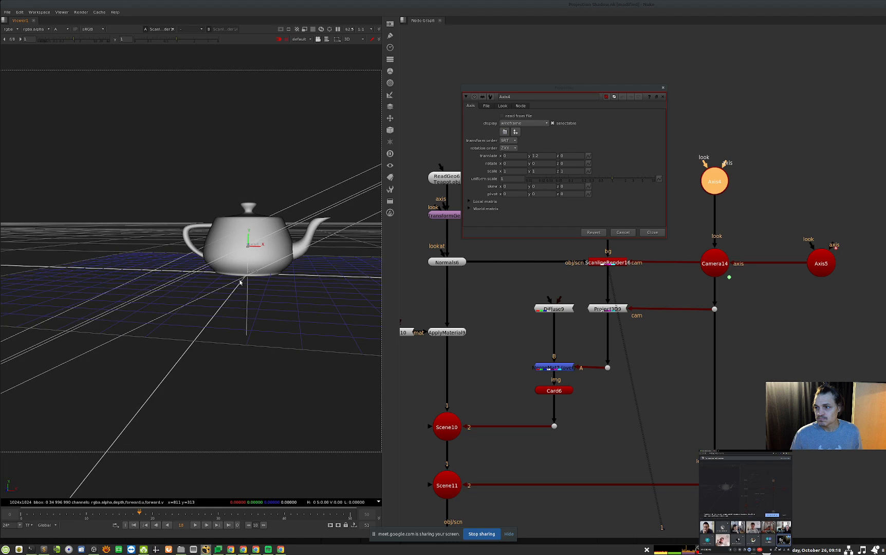
click(226, 336)
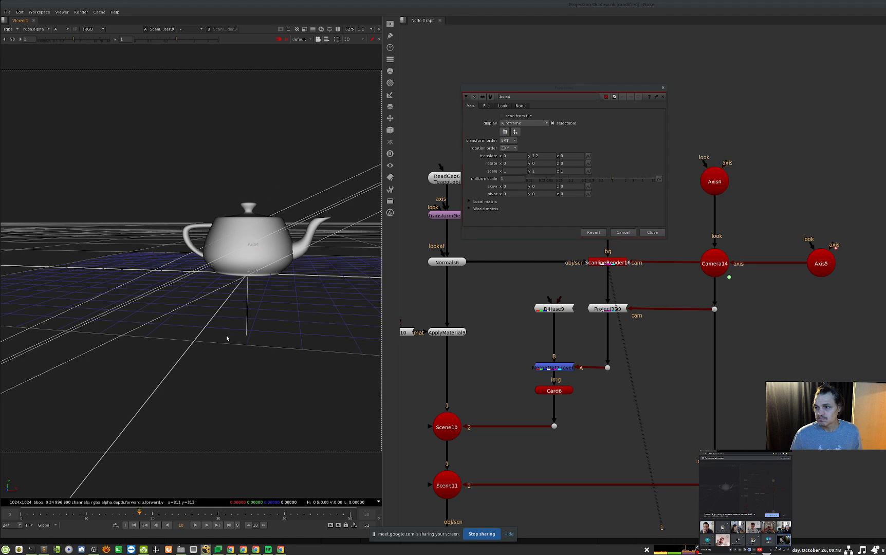
key(Tab)
click(344, 513)
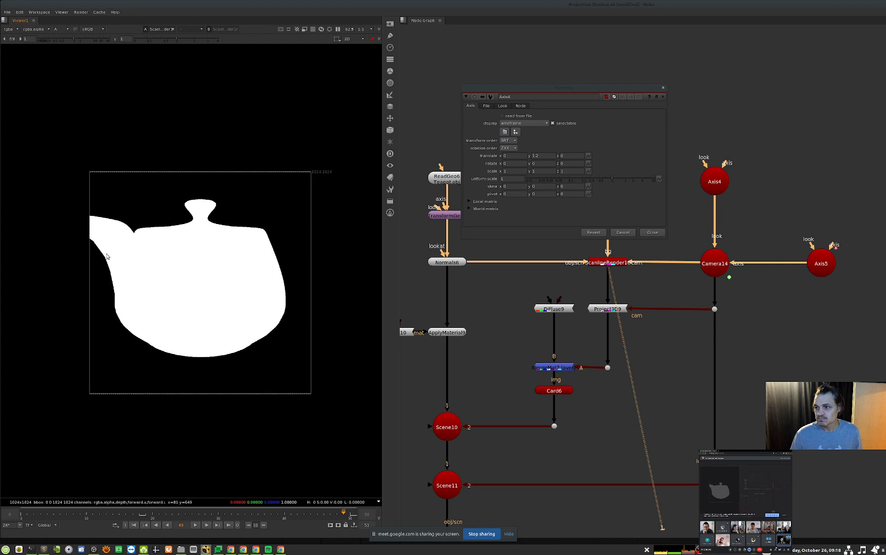
key(Tab)
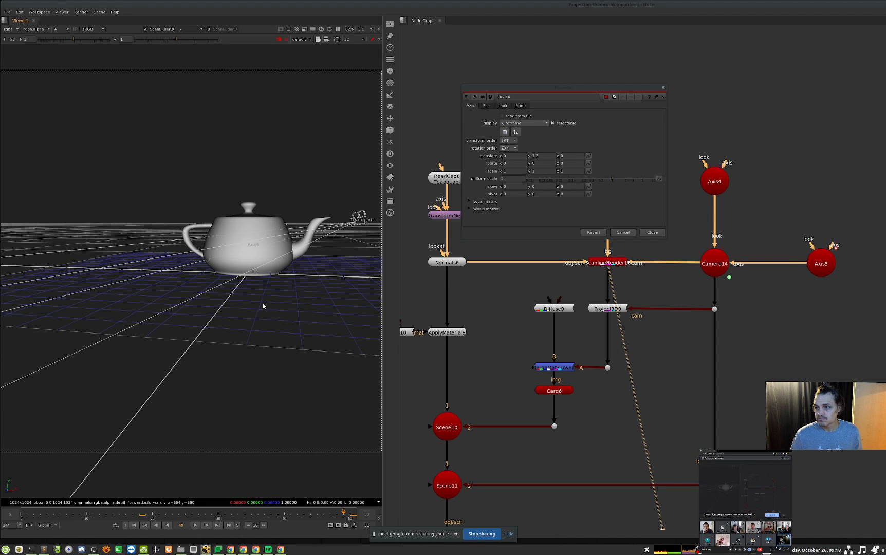
scroll(249, 257, up, 5)
middle_drag(247, 256, 156, 280)
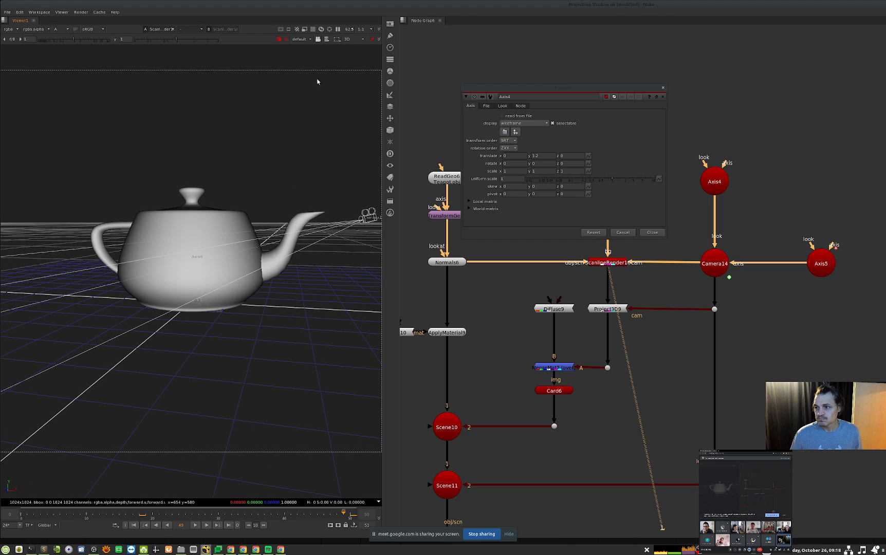
Examine the camera's aim at the teapot over the timeline in the side and front views, and close Axis4's properties.
click(351, 40)
click(360, 62)
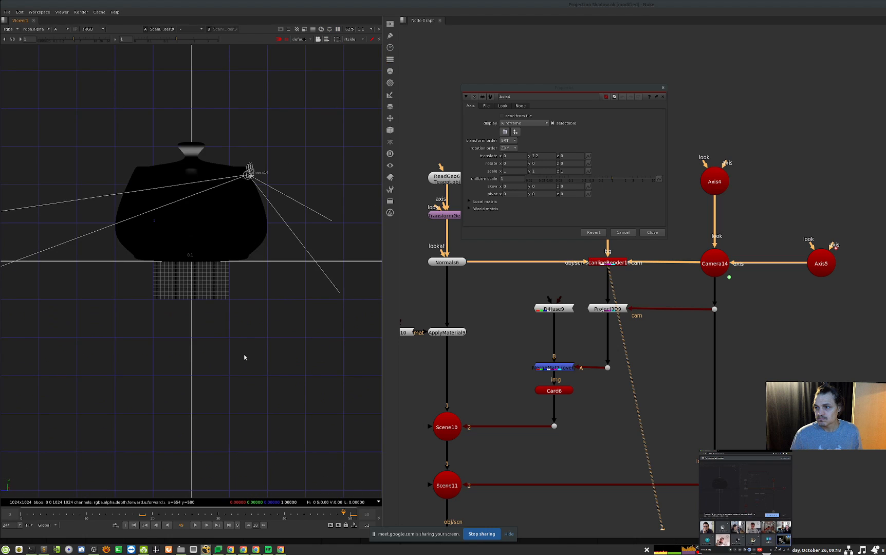
click(356, 39)
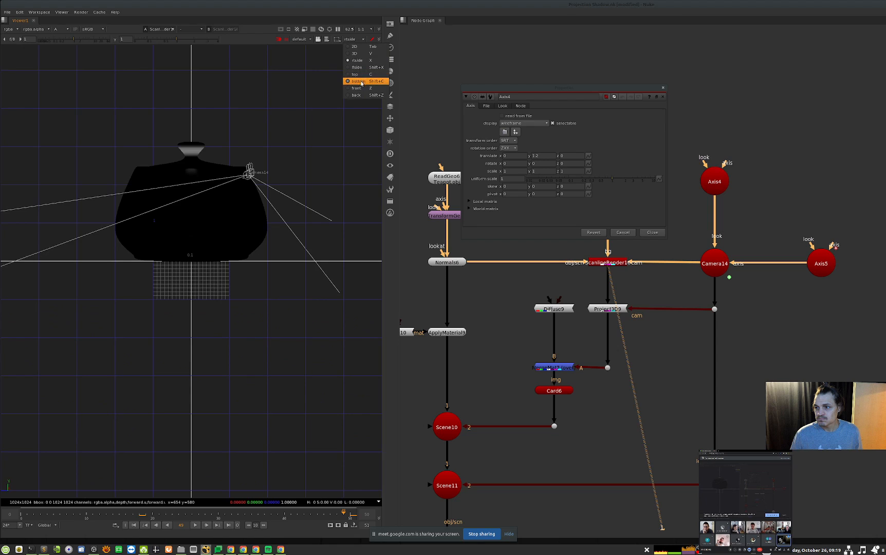
click(362, 85)
drag(195, 514, 309, 496)
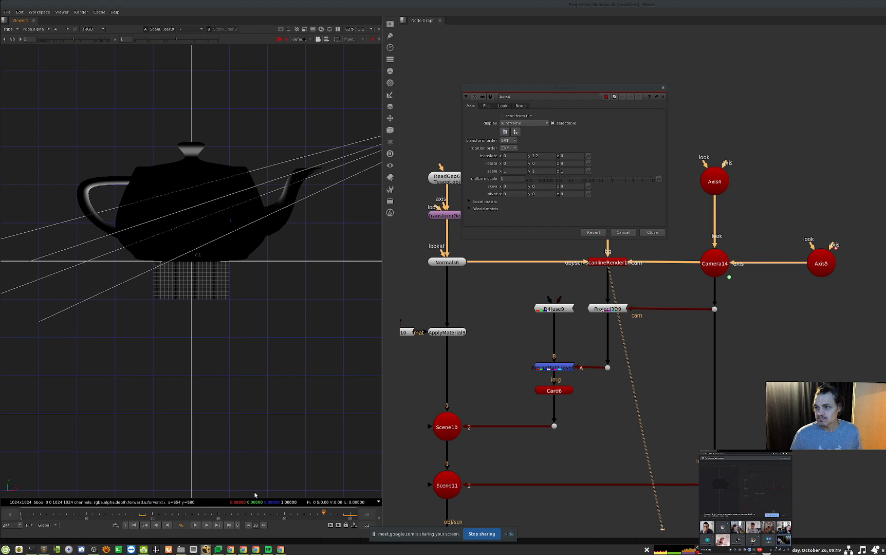
drag(301, 514, 349, 512)
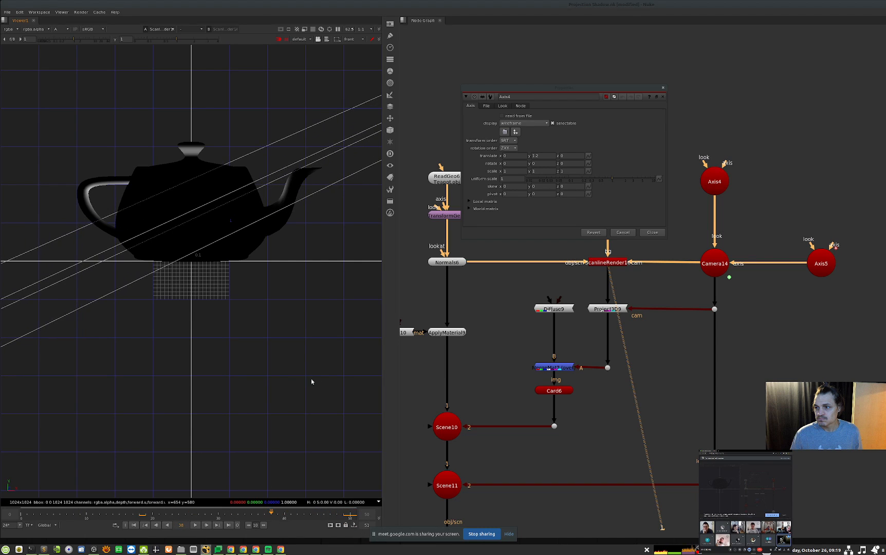
click(613, 167)
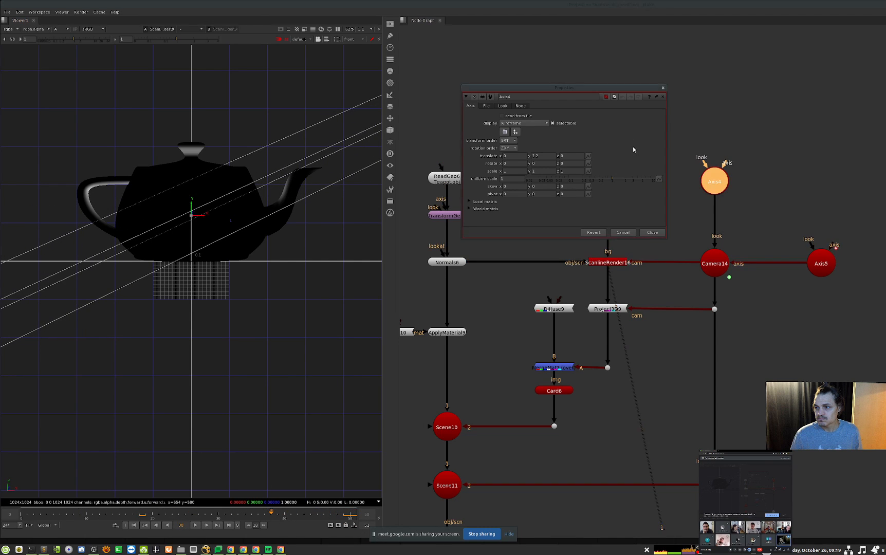
click(662, 96)
Go to the soften setup and show its final scanline render as a 2D RGB image fitted to the viewer.
middle_drag(668, 408, 691, 365)
scroll(667, 377, down, 4)
middle_drag(771, 382, 845, 355)
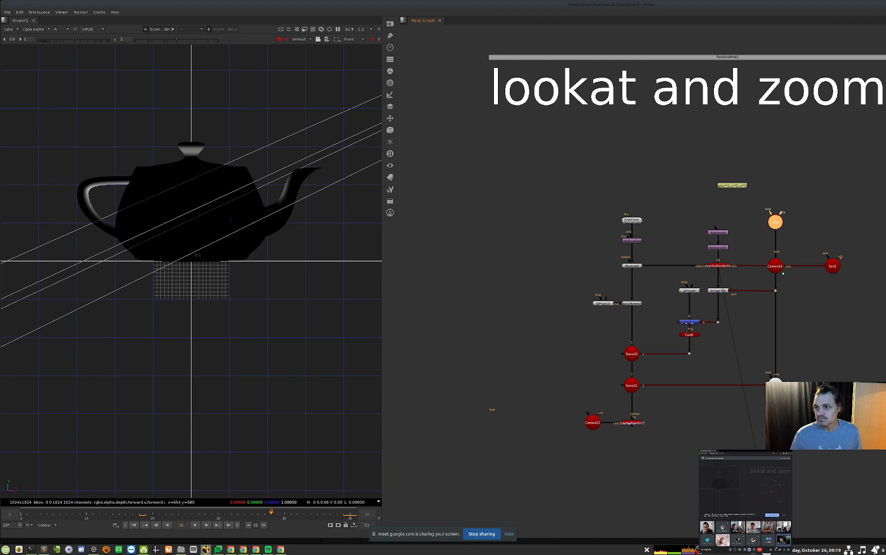
middle_drag(815, 359, 676, 361)
middle_drag(799, 358, 657, 357)
middle_drag(759, 382, 682, 383)
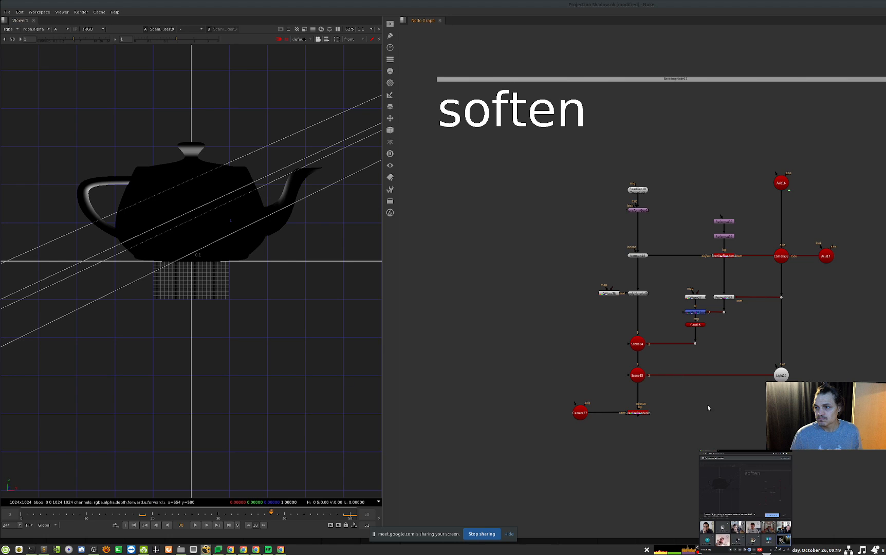
drag(671, 393, 603, 458)
key(1)
click(207, 404)
key(Tab)
key(a)
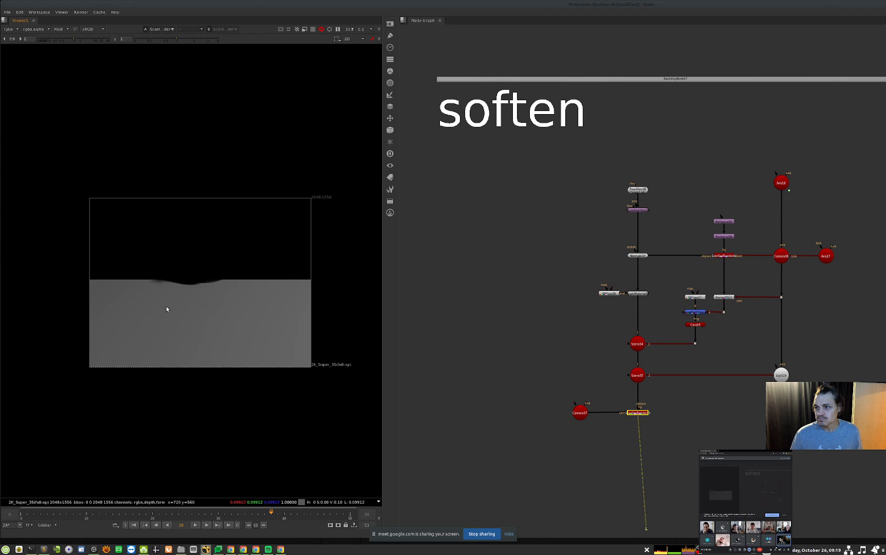
key(f)
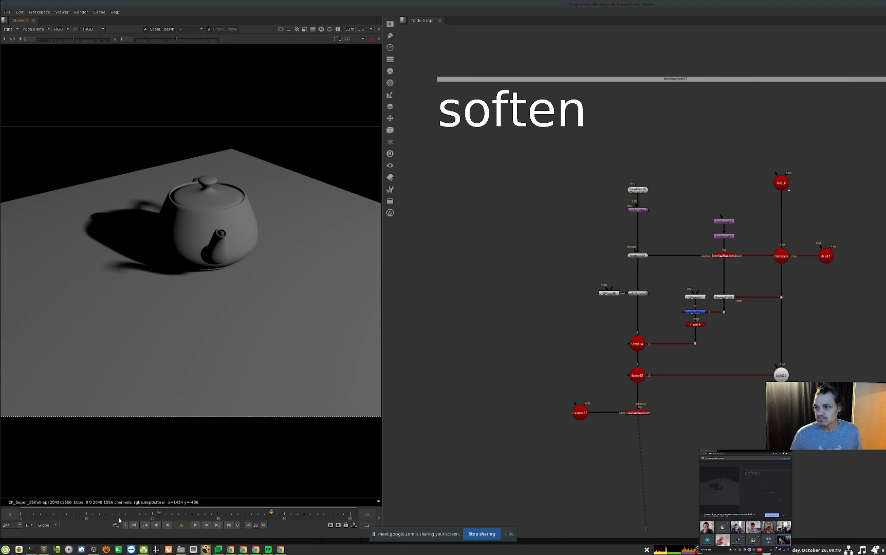
Compare the soft shadow at frames 10 and 0, and inspect the rotate values of Axis16.
click(86, 514)
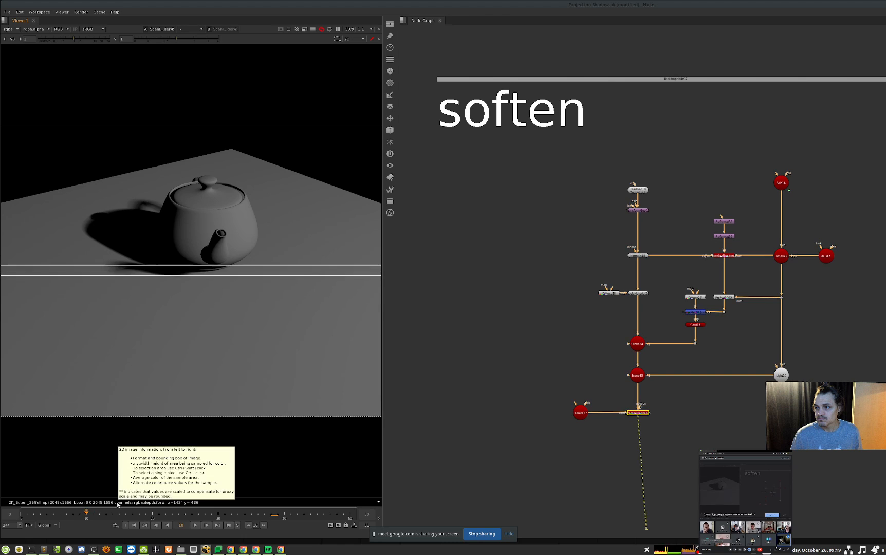
key(shift+Left)
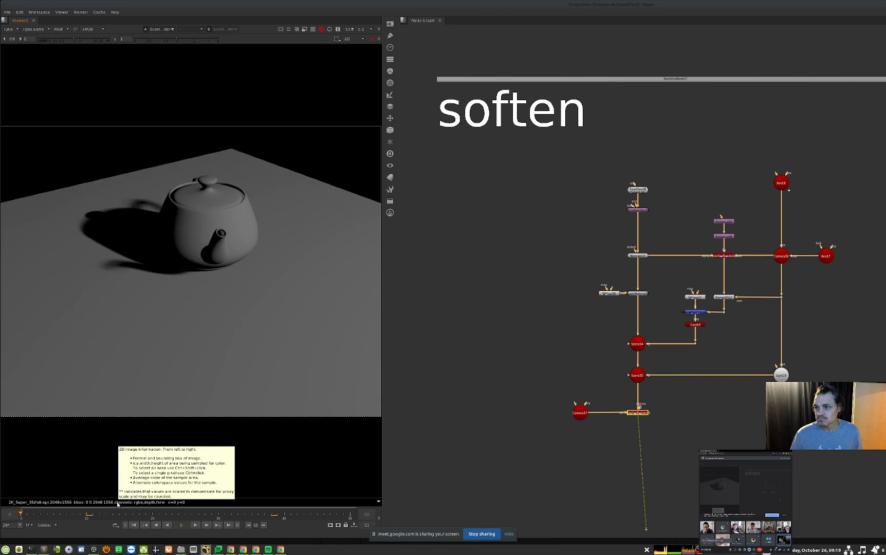
middle_drag(724, 362, 658, 380)
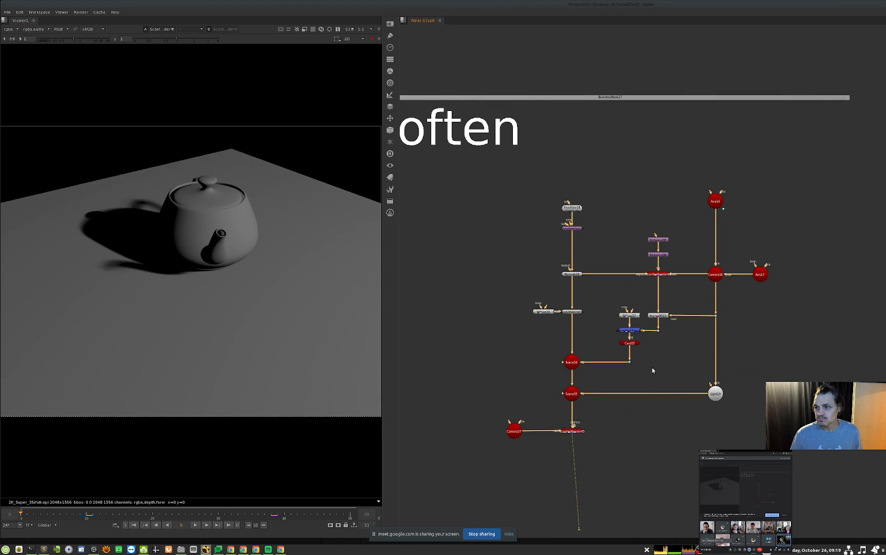
double_click(715, 200)
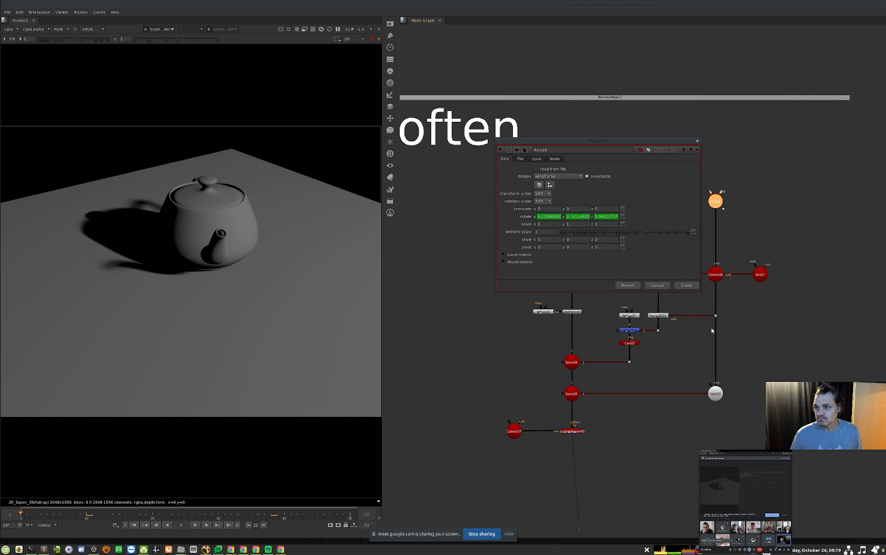
click(686, 285)
Show the soften setup's light camera in the 3D view and watch its movement over the first frames.
click(715, 274)
key(1)
mouse_move(256, 339)
ctrl+mouse_down()
mouse_move(176, 358)
mouse_move(301, 333)
mouse_move(251, 339)
ctrl+mouse_up()
drag(53, 511, 86, 512)
Review the random expressions driving the rotation of Axis16, leaving them unedited.
drag(795, 184, 670, 253)
key(Return)
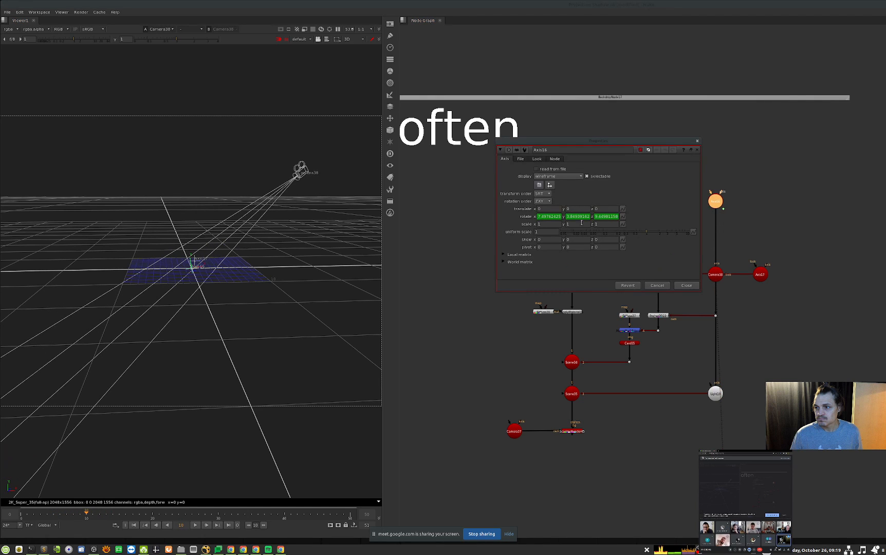
click(622, 216)
click(649, 262)
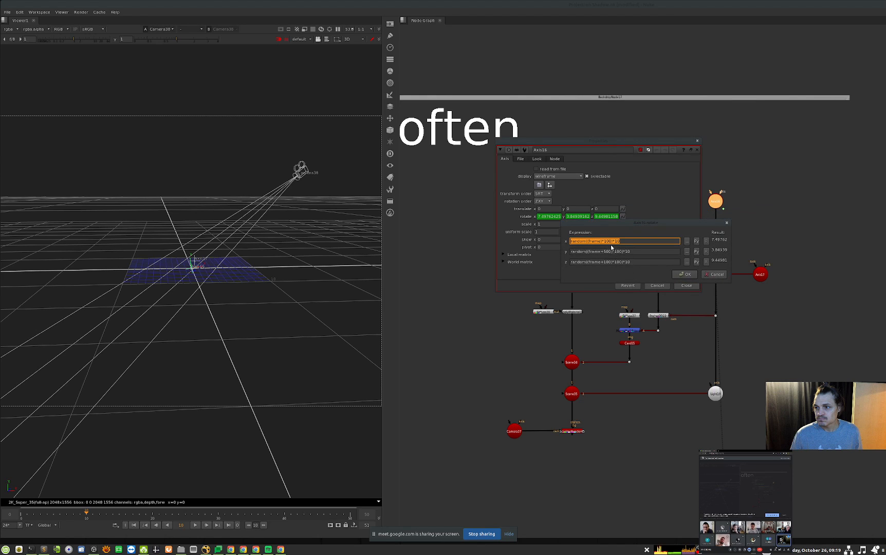
click(722, 273)
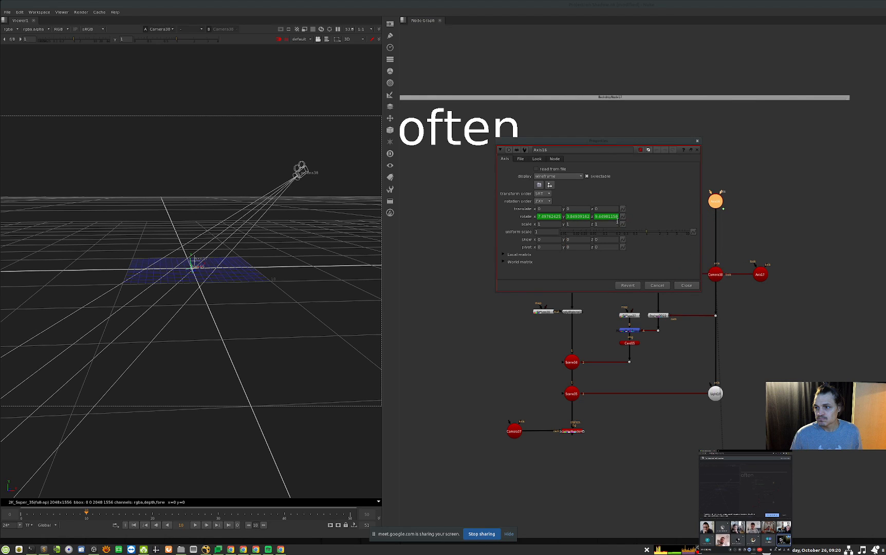
Show the rotate curves of Axis16 in the Curve Editor and reposition its window over the node graph.
click(622, 216)
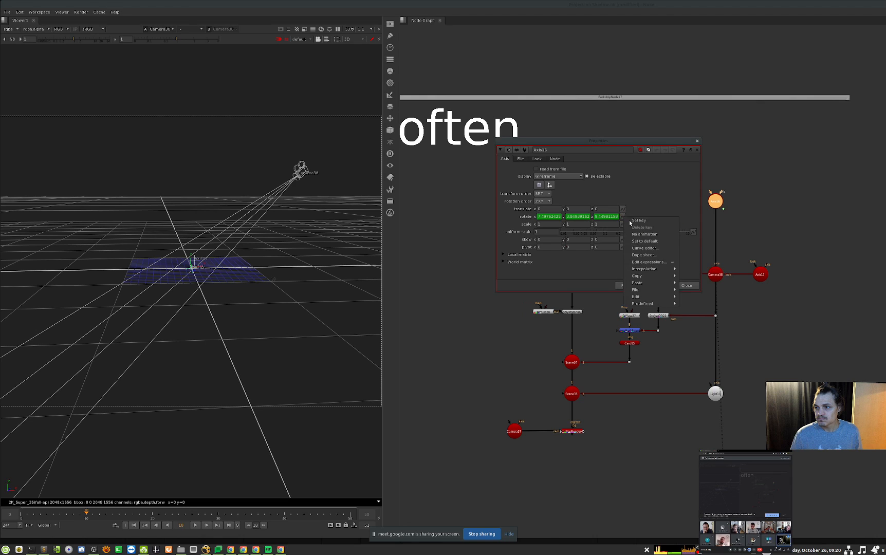
click(658, 249)
drag(173, 126, 537, 217)
drag(292, 5, 536, 149)
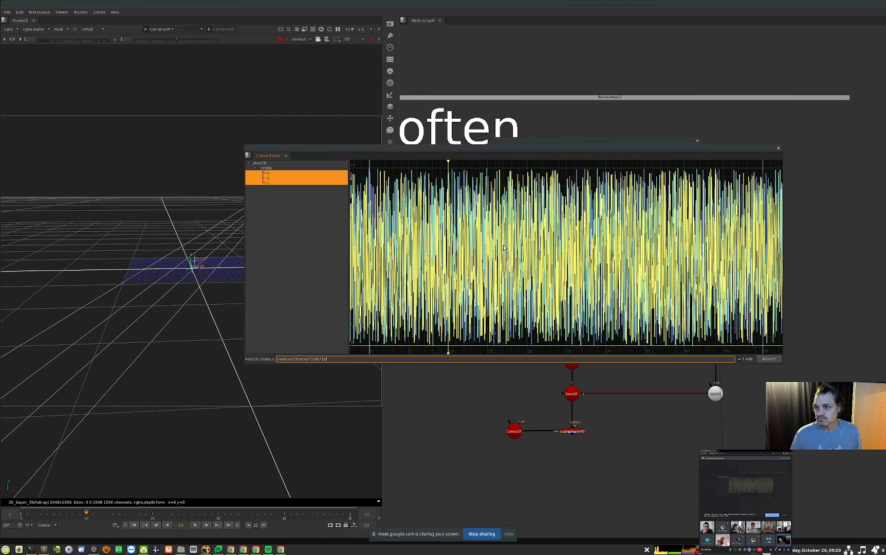
Examine the random rotate curves of Axis16 up close, and close the Curve Editor and the axis properties.
middle_drag(404, 292, 503, 296)
alt+middle_drag(503, 296, 801, 291)
alt+middle_drag(523, 262, 631, 252)
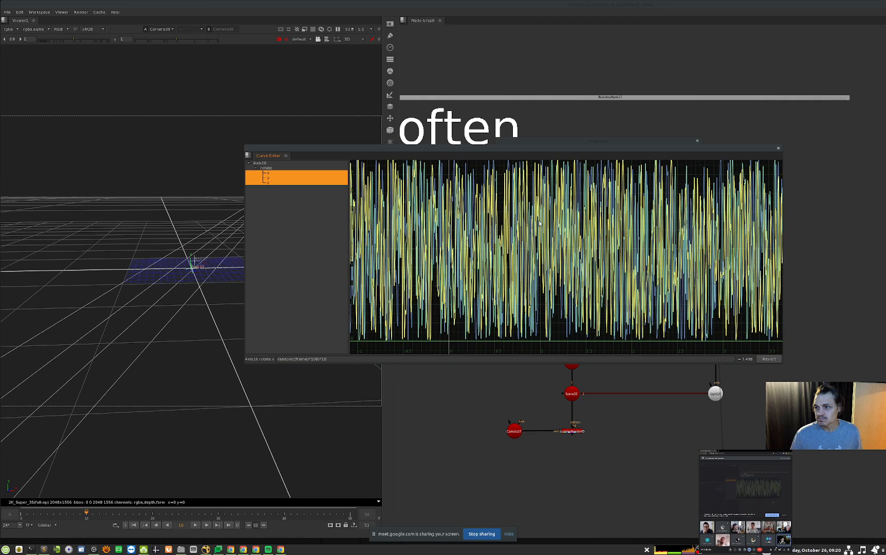
click(778, 148)
click(696, 141)
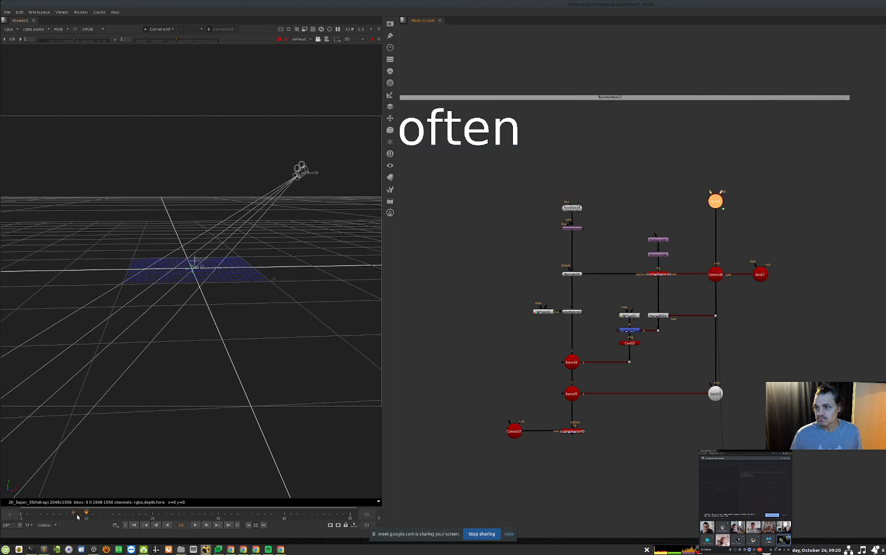
Advance to frame 11 and show the alpha of ScanlineRender44, the light camera's render.
click(208, 525)
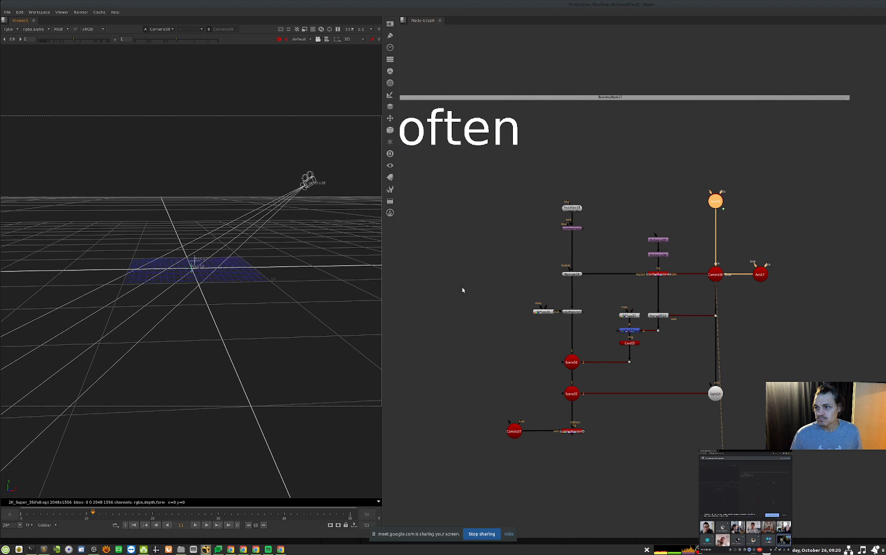
scroll(650, 276, up, 2)
click(658, 273)
key(1)
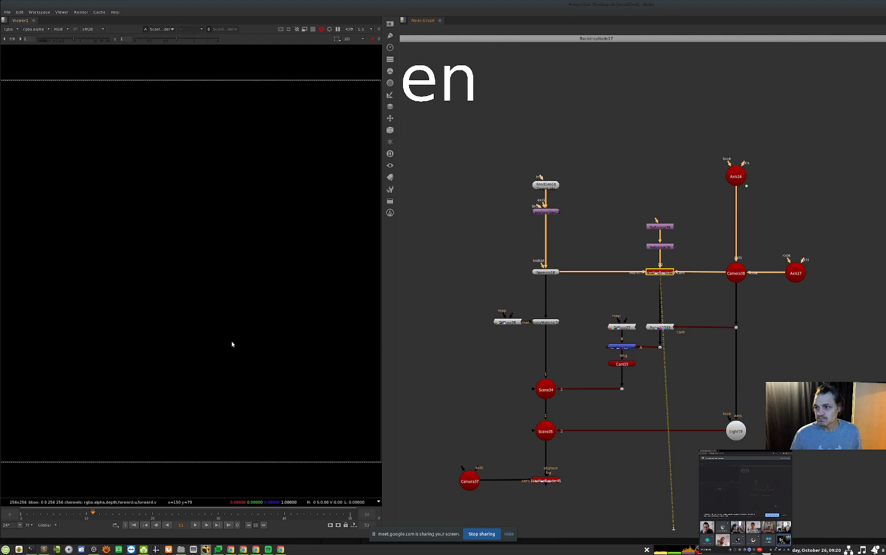
key(a)
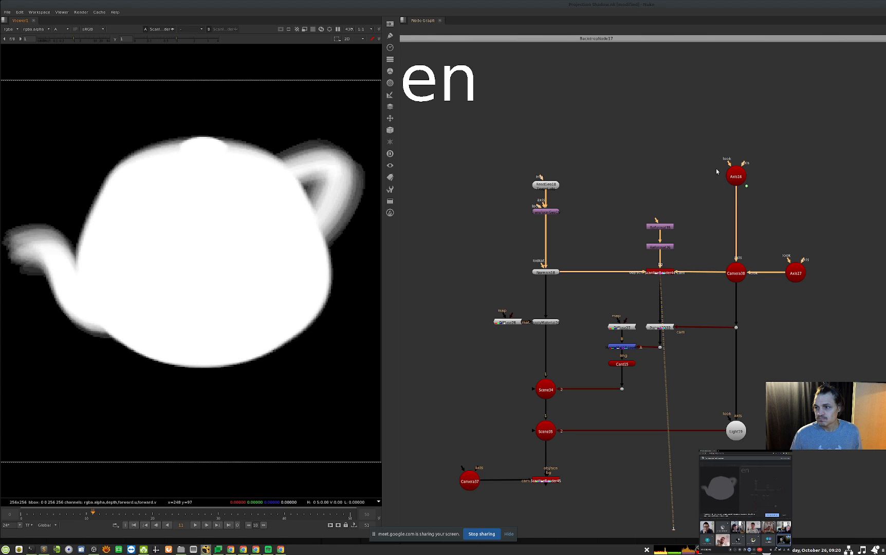
drag(739, 180, 737, 178)
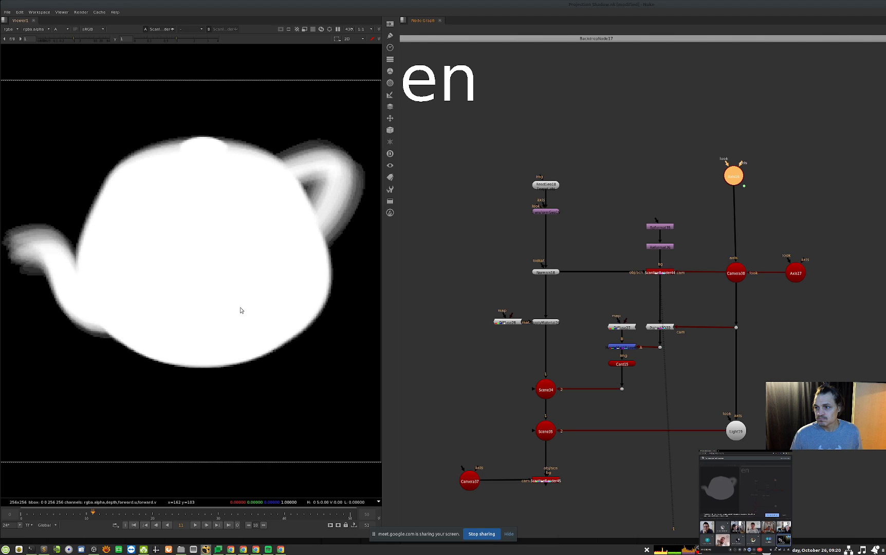
Set the MultiSample shutter of ScanlineRender44 to 1 and close its properties.
double_click(660, 272)
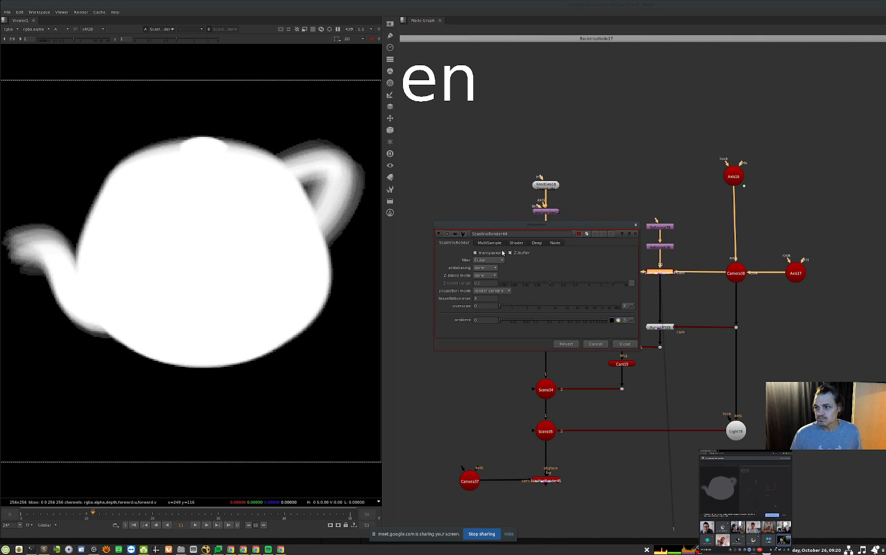
click(489, 242)
click(487, 260)
text(1)
key(Return)
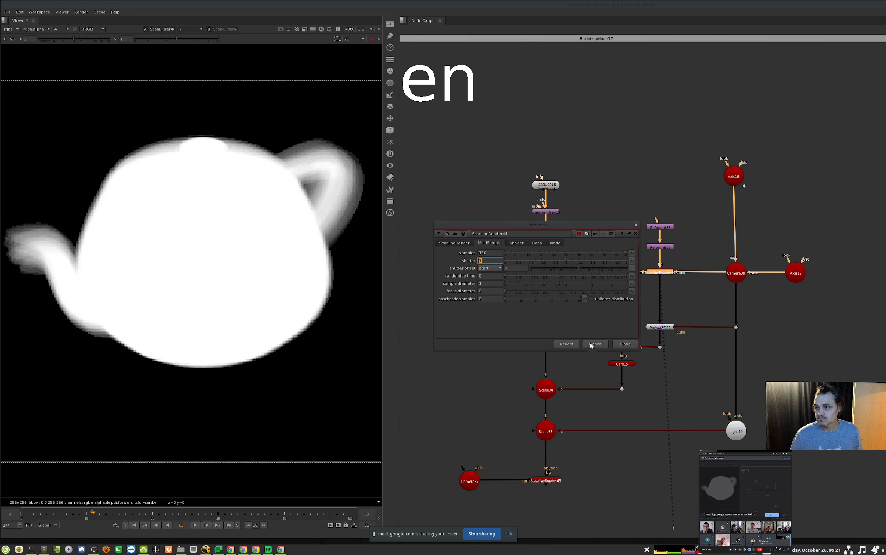
click(607, 322)
click(629, 344)
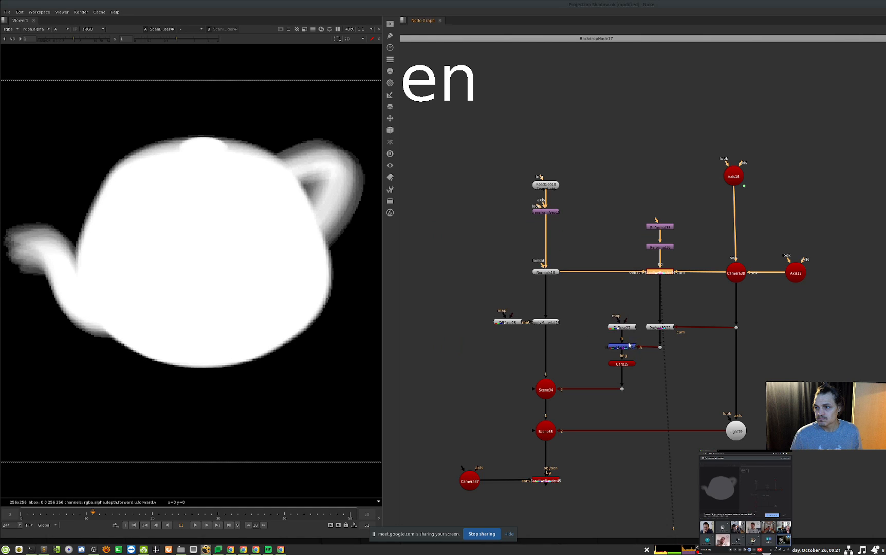
Review the MultiSample settings of ScanlineRender44 alongside the blurred teapot alpha, and close its properties.
middle_drag(788, 324, 742, 342)
drag(671, 197, 674, 198)
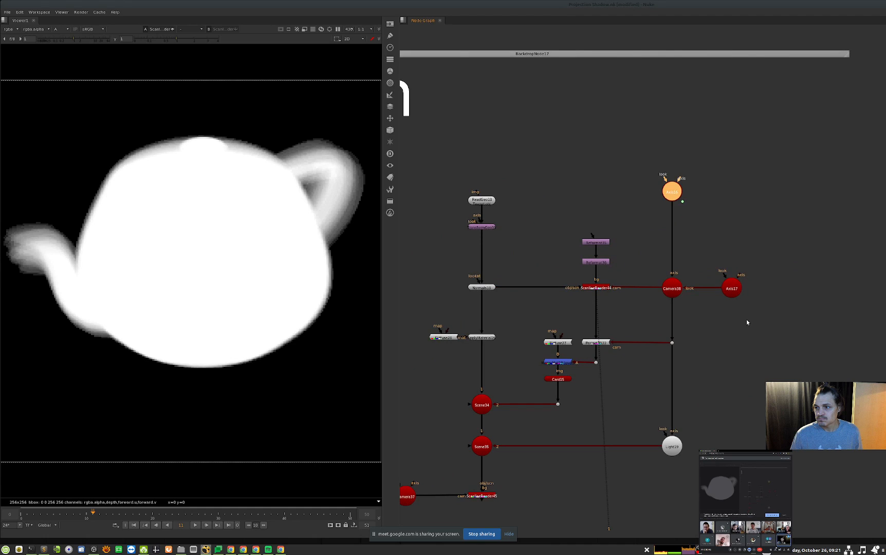
key(Return)
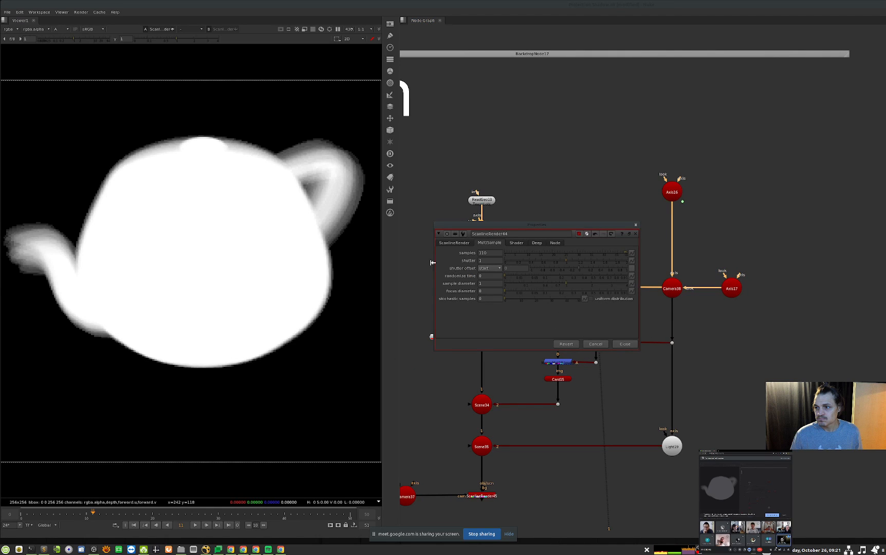
scroll(167, 196, down, 3)
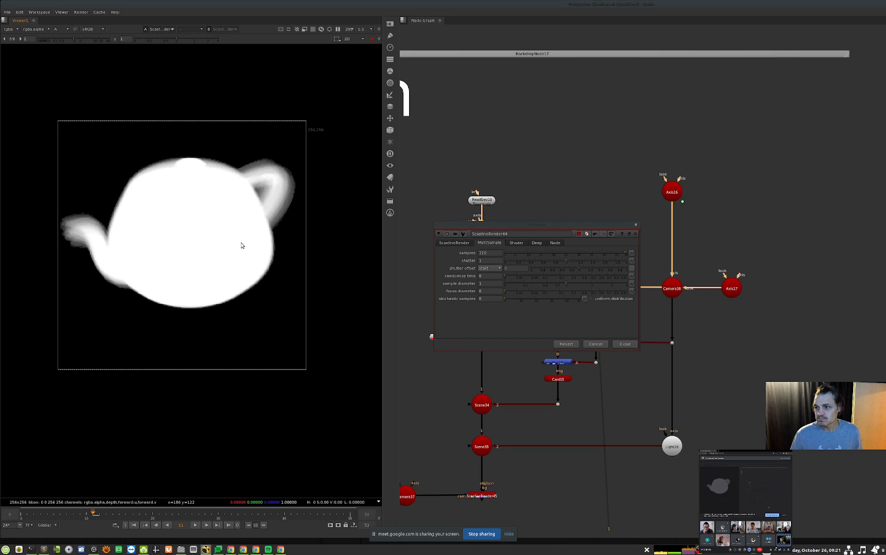
scroll(240, 246, up, 3)
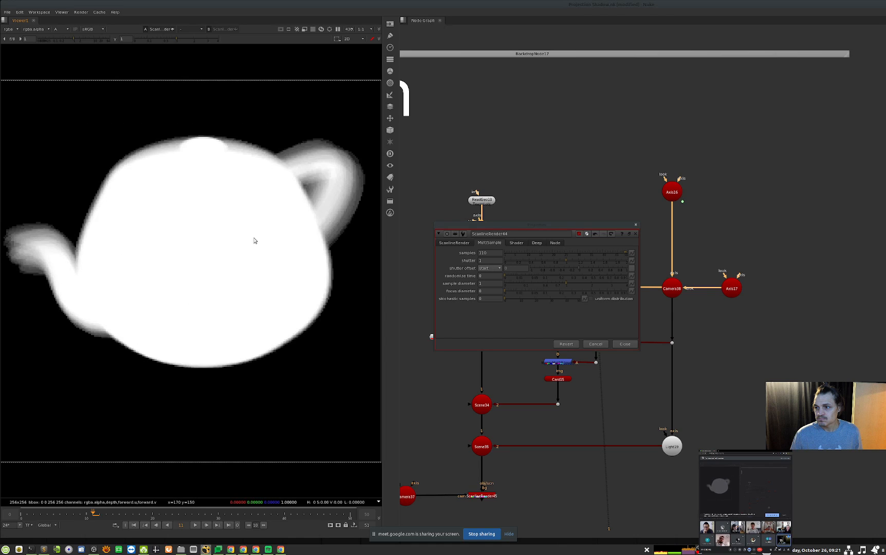
click(625, 344)
scroll(754, 366, down, 3)
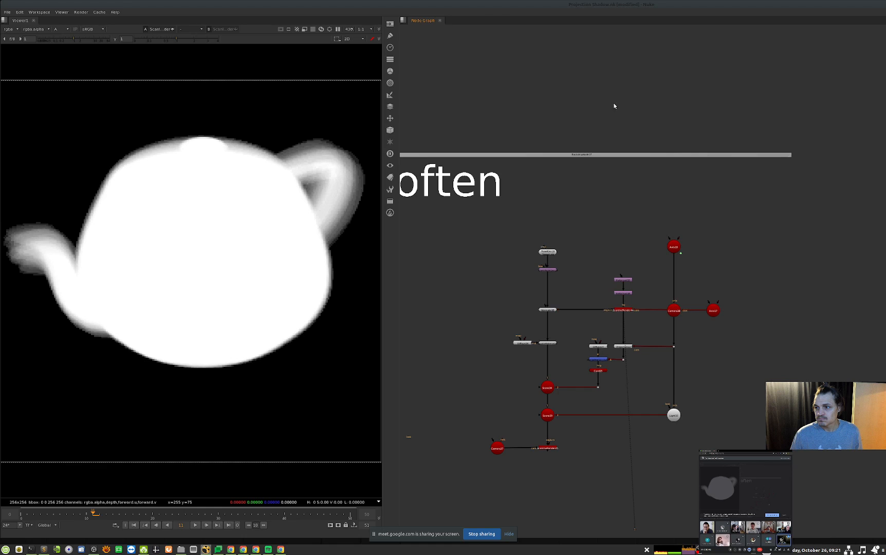
Load all five reference images from the img folder of Projection Shadows as Read nodes above the soften backdrop.
key(r)
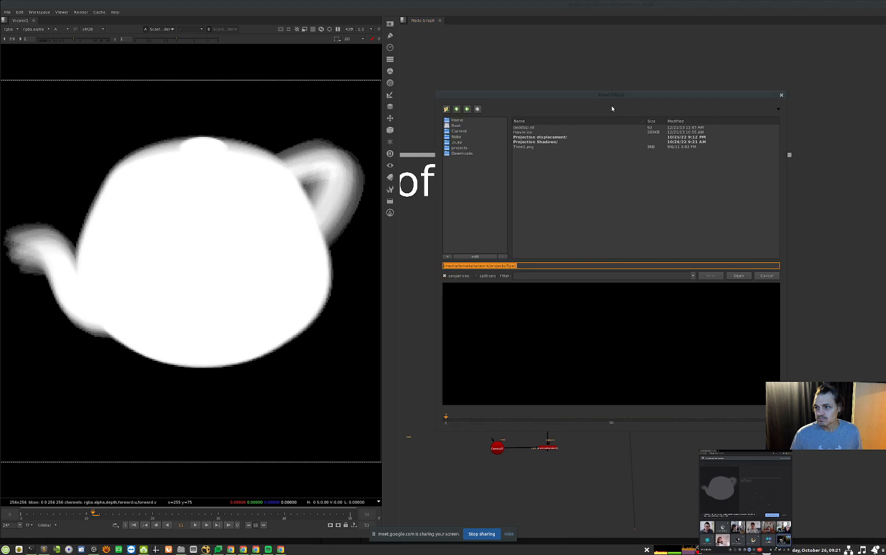
double_click(558, 142)
double_click(529, 134)
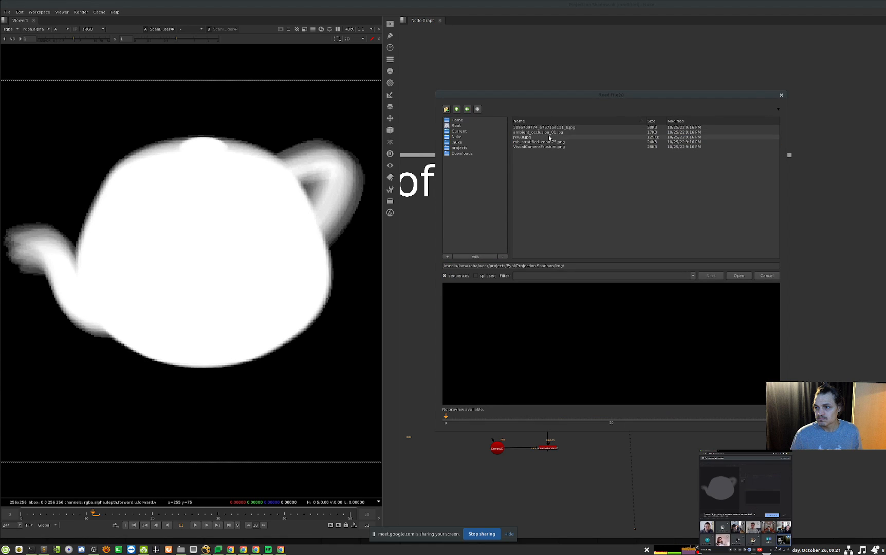
click(558, 127)
shift+click(559, 146)
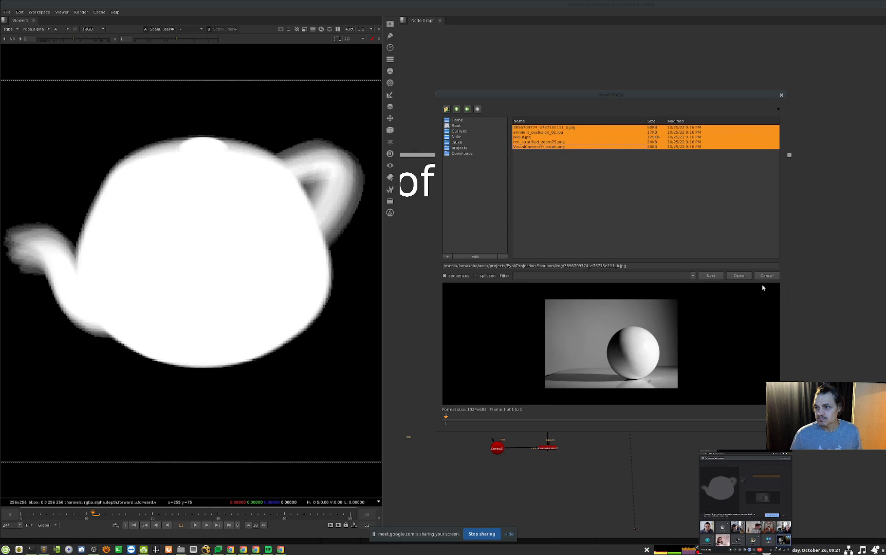
click(738, 276)
click(617, 195)
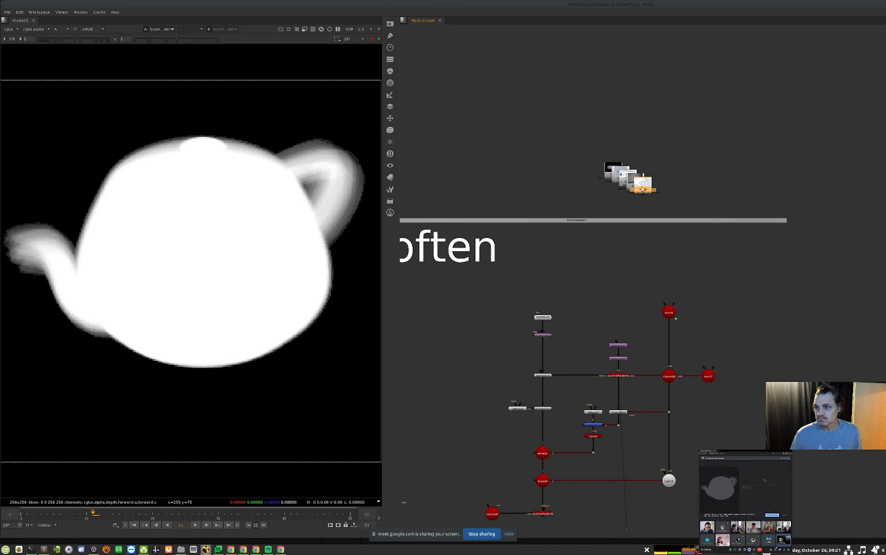
Spread the stacked Read nodes apart above the soften backdrop so each thumbnail is separate.
scroll(637, 186, up, 5)
drag(648, 187, 506, 221)
drag(614, 172, 629, 206)
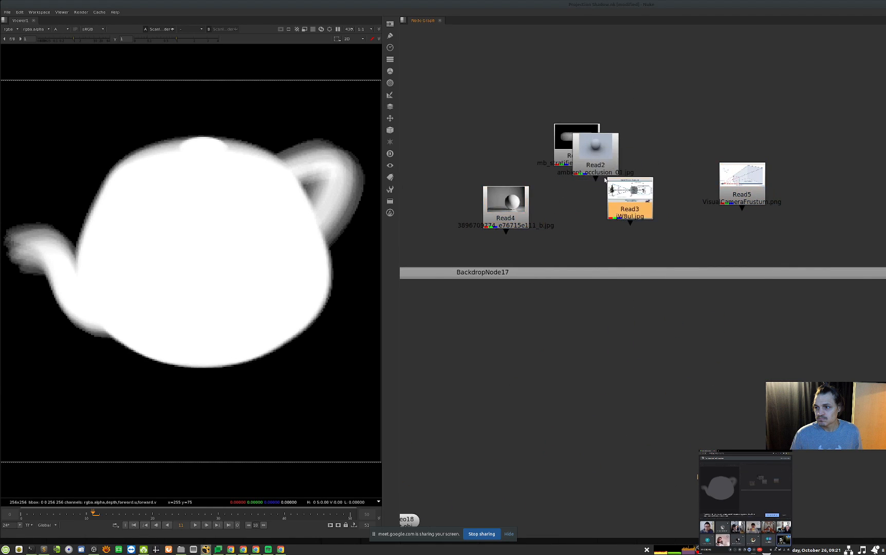
drag(591, 159, 671, 136)
View the lens focal length diagram in Read3 and the overlapping motion blur samples image in Read1.
click(630, 203)
key(1)
key(a)
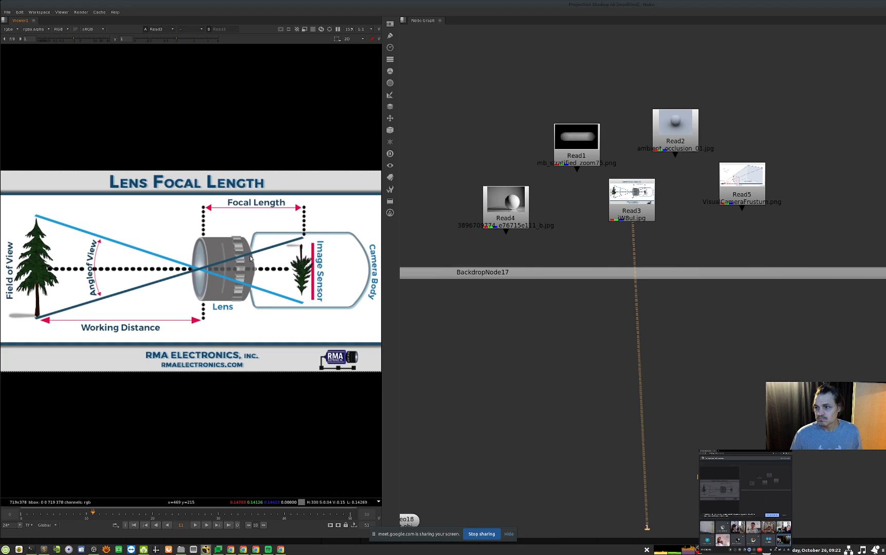
middle_drag(719, 186, 699, 176)
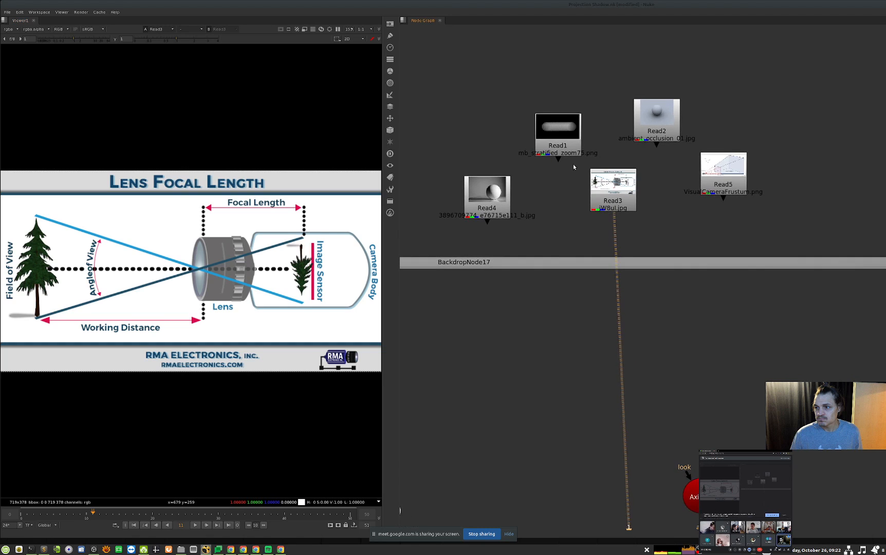
click(565, 144)
key(1)
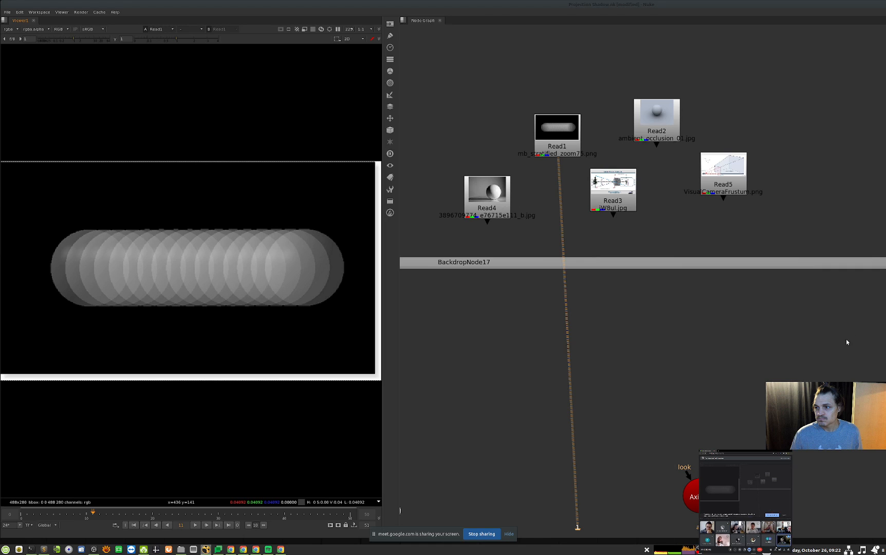
Show the view frustum diagram from Read5 in the viewer and frame the whole image.
scroll(784, 357, down, 5)
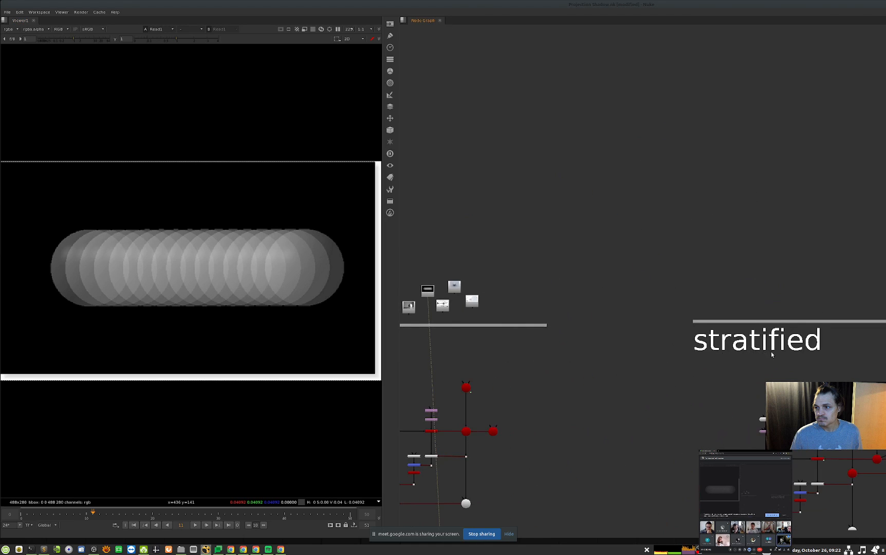
scroll(768, 359, left, 5)
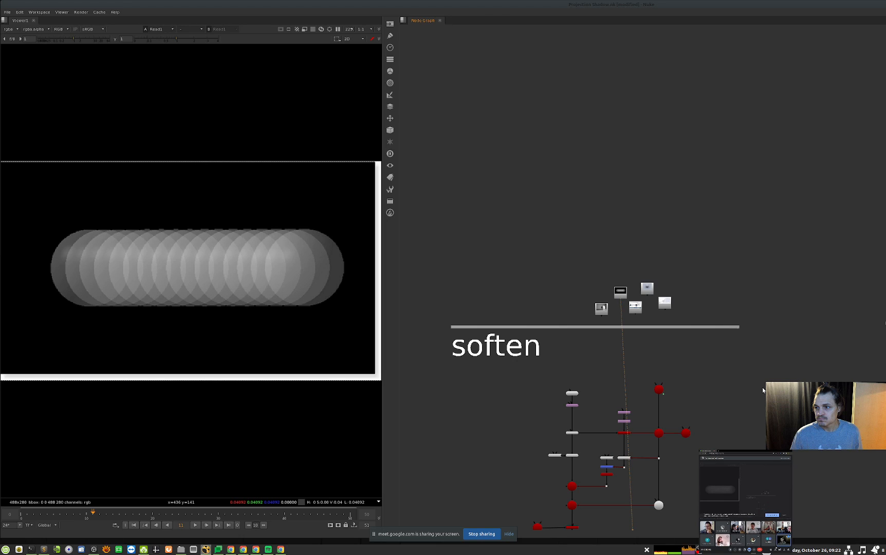
middle_drag(772, 384, 779, 380)
scroll(698, 342, up, 2)
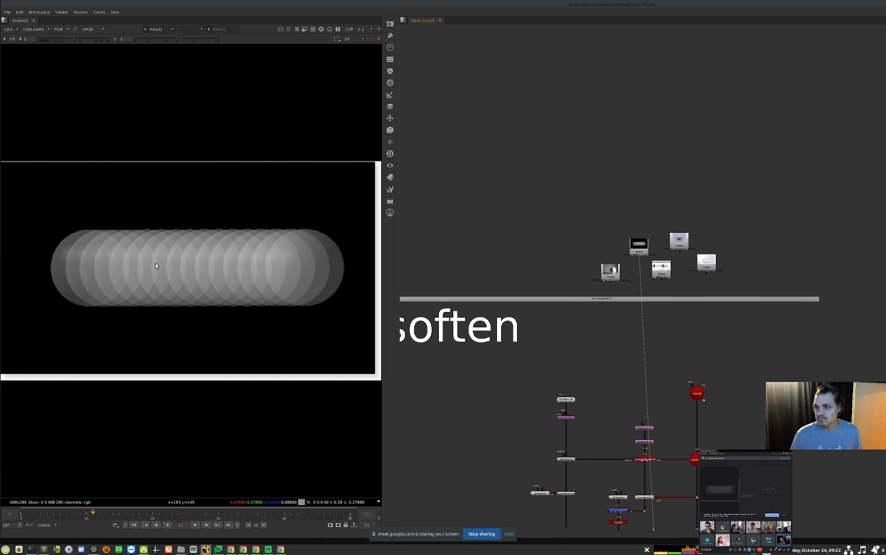
middle_drag(835, 350, 785, 278)
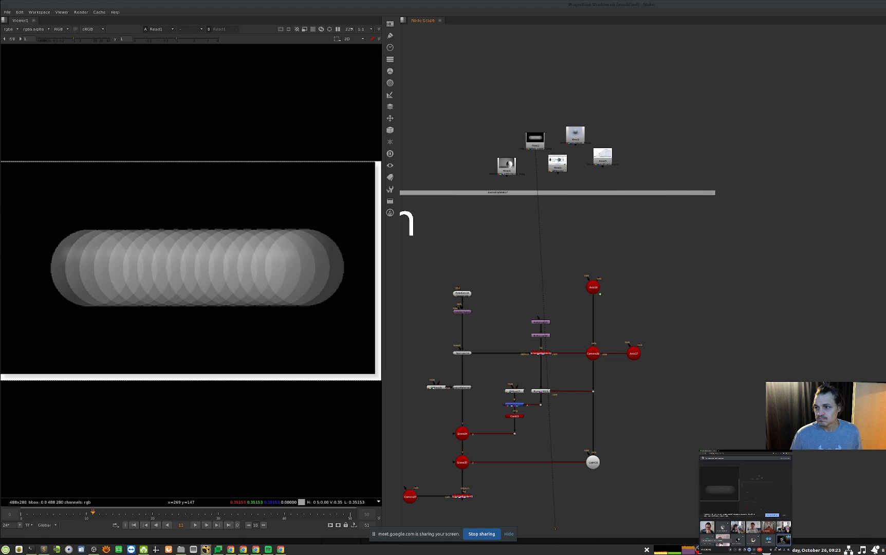
scroll(610, 149, up, 3)
click(599, 171)
key(1)
mouse_move(114, 321)
middle_down()
mouse_move(170, 306)
mouse_move(111, 313)
middle_up()
middle_drag(302, 283, 261, 305)
scroll(211, 307, down, 2)
middle_drag(198, 311, 226, 304)
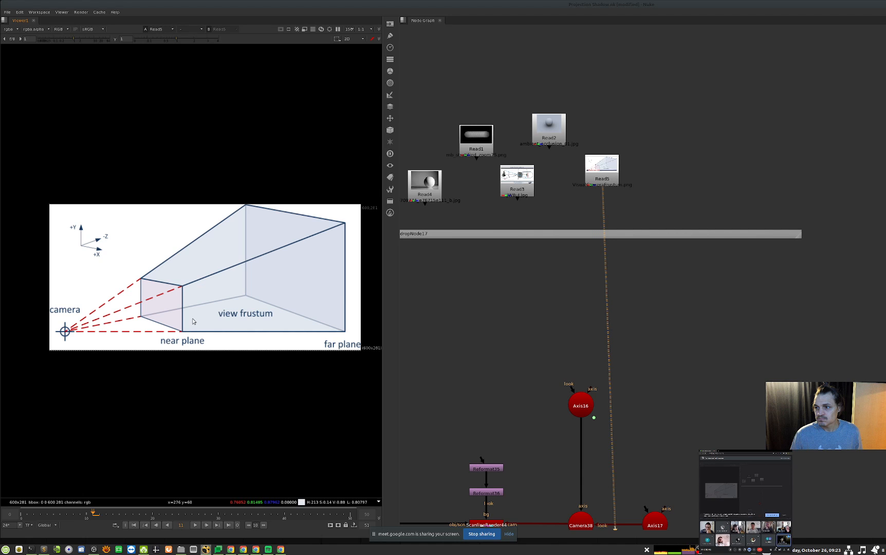
Look over the stratified setup in the node graph, and return to the light node of the soften setup.
mouse_move(798, 432)
middle_down()
mouse_move(613, 372)
mouse_move(416, 329)
middle_up()
middle_drag(852, 406, 579, 345)
middle_drag(840, 384, 670, 335)
middle_drag(648, 382, 625, 347)
scroll(700, 330, down, 1)
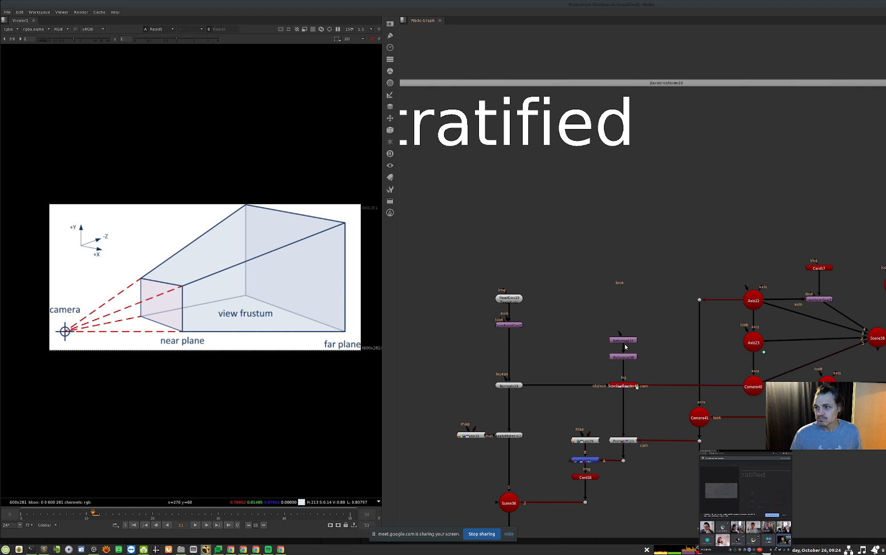
middle_drag(640, 363, 848, 278)
middle_drag(515, 386, 754, 303)
scroll(602, 348, down, 2)
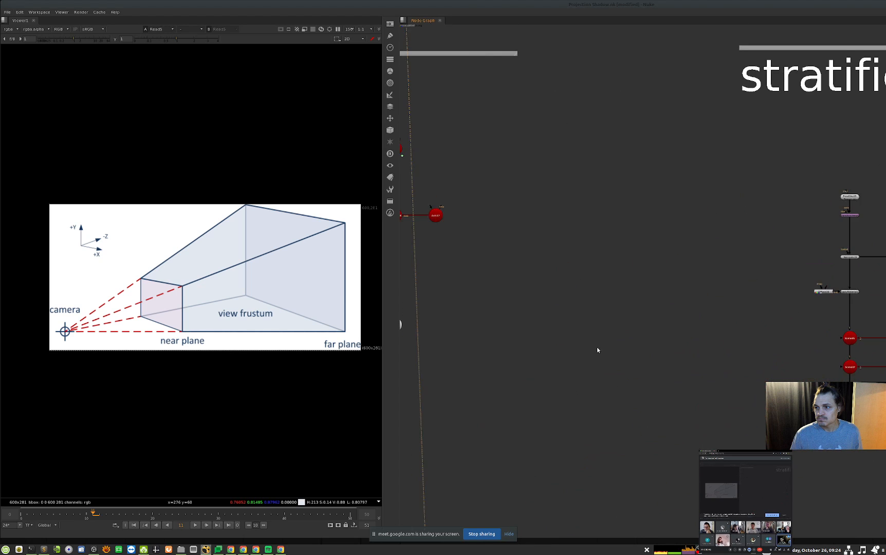
middle_drag(488, 329, 651, 335)
ctrl+click(559, 329)
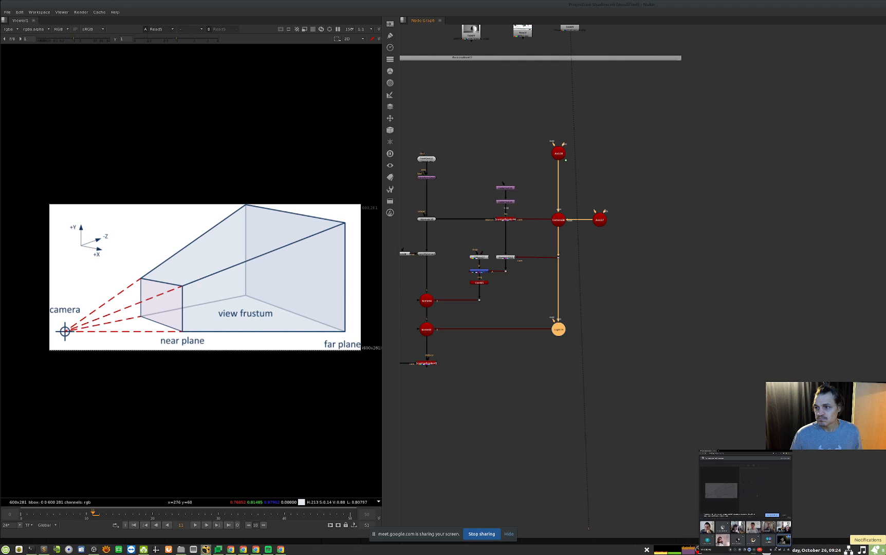
Rearrange the reference images, moving Read3 above the others and Read2 down near the soften backdrop.
middle_drag(827, 259, 813, 415)
scroll(534, 180, up, 3)
middle_drag(534, 180, 594, 240)
drag(594, 240, 603, 168)
drag(632, 192, 624, 244)
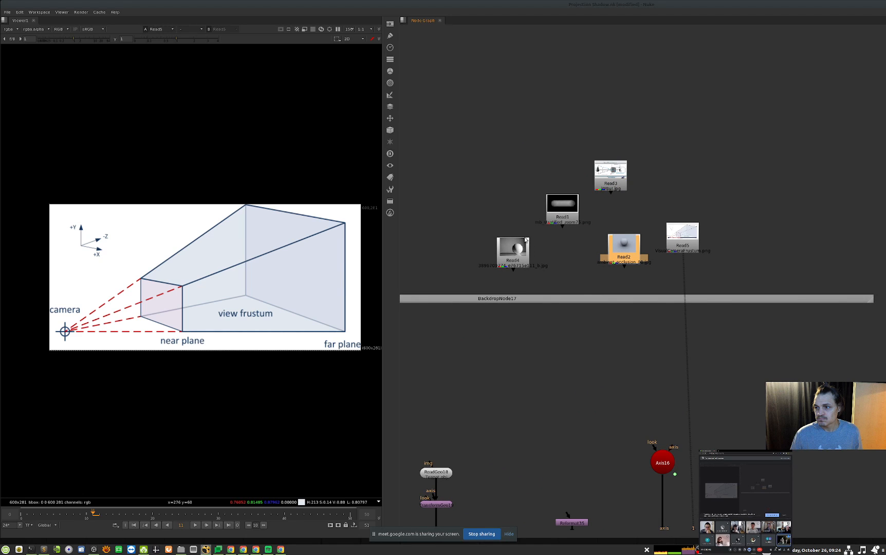
View the lit sphere in Read4 and the ambient occlusion sphere in Read2, lining both nodes up above the backdrop.
drag(526, 250, 521, 265)
key(1)
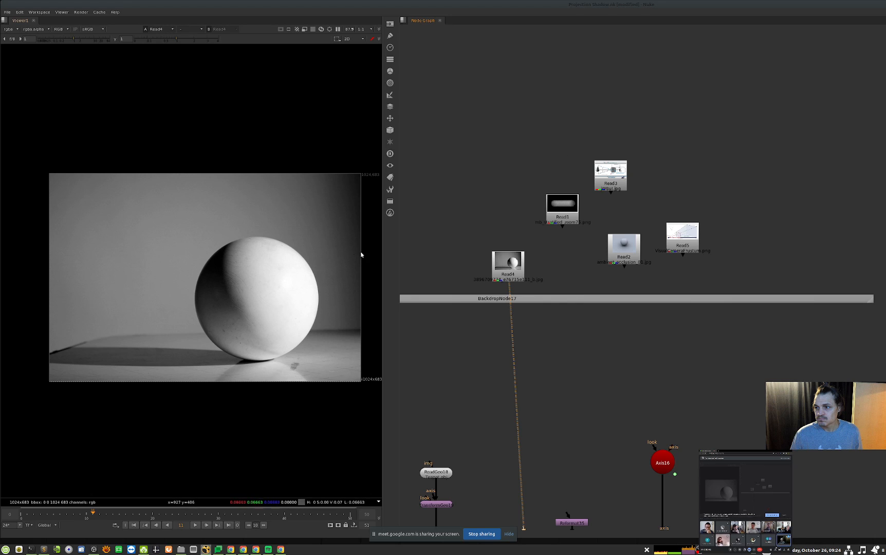
key(1)
drag(633, 249, 587, 277)
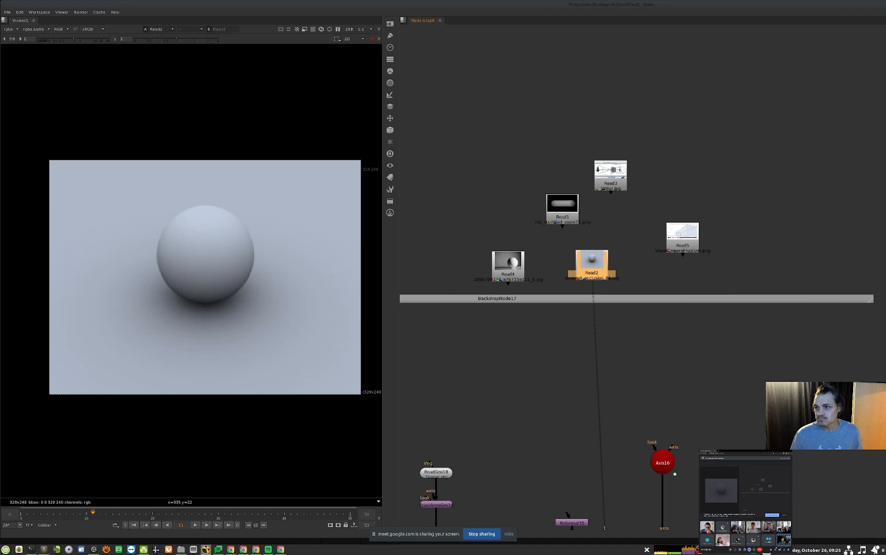
Show the soften setup's final scanline render of the teapot and its projected shadow.
middle_drag(739, 350, 710, 281)
scroll(711, 282, down, 3)
middle_drag(683, 371, 666, 336)
scroll(680, 339, down, 10)
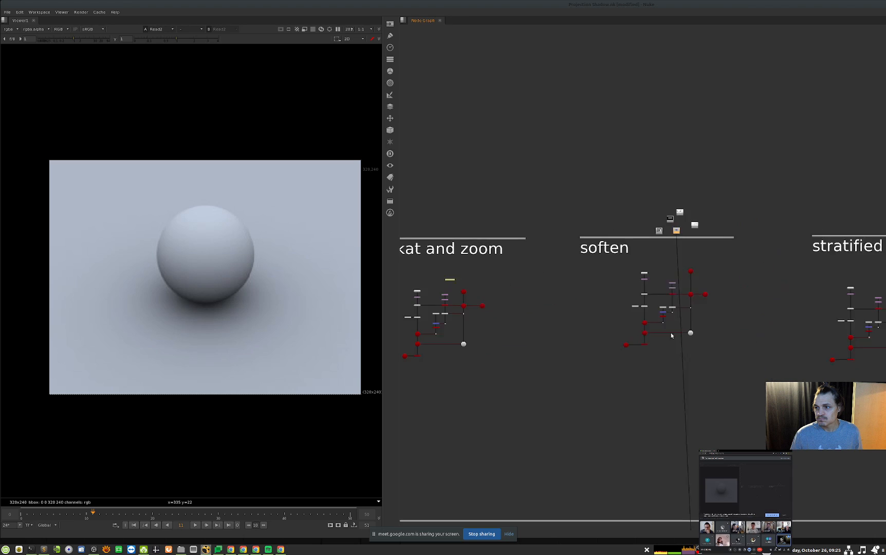
alt+drag(665, 336, 604, 338)
scroll(604, 338, up, 5)
click(613, 349)
key(1)
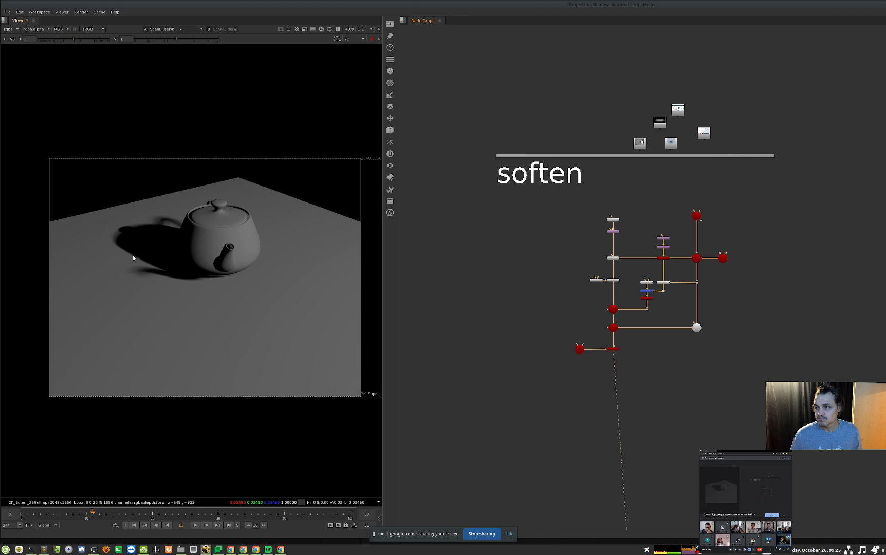
Look over the node graph past the ambient occlusion setup, and find the stratified setup's radial and transform nodes.
middle_drag(877, 327, 534, 345)
scroll(774, 305, up, 3)
middle_click(712, 324)
scroll(711, 324, up, 2)
middle_drag(818, 306, 536, 371)
middle_drag(677, 273, 644, 301)
scroll(652, 234, up, 3)
middle_drag(727, 69, 656, 311)
scroll(655, 219, up, 6)
middle_drag(792, 253, 702, 293)
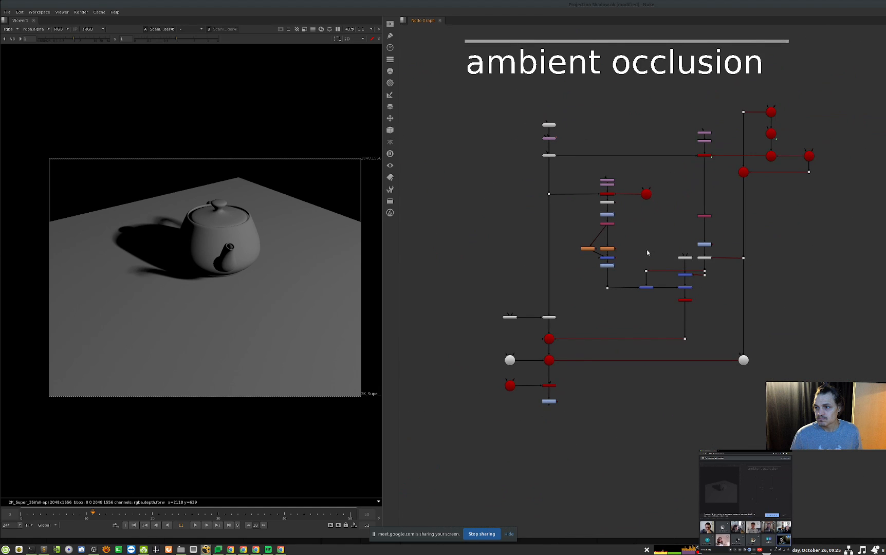
scroll(693, 232, down, 6)
middle_drag(693, 232, 670, 341)
scroll(836, 270, up, 6)
middle_drag(546, 342, 660, 344)
scroll(686, 295, up, 4)
middle_drag(734, 301, 692, 309)
scroll(692, 309, up, 5)
View the radial circle and the Transform2 node below it, stepping the timeline back to frame 0.
click(690, 305)
key(1)
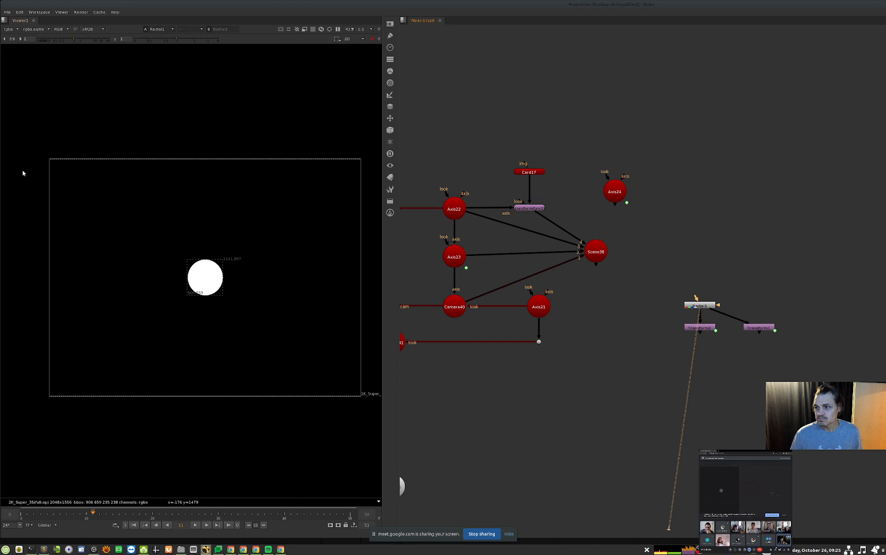
drag(651, 355, 738, 317)
key(1)
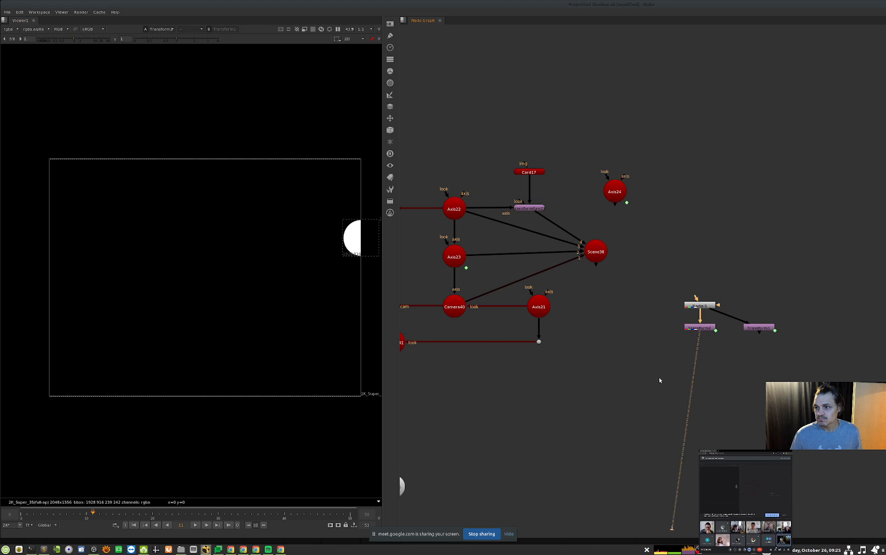
key(Left)
key(Left)
key(Left)
key(Left)
key(Left)
key(Left)
key(Left)
key(Left)
key(Left)
key(Left)
key(Left)
Open Transform2's user properties with the width and height steps, moving the panel clear of the nodes below.
drag(731, 317, 625, 357)
key(l)
key(ctrl+z)
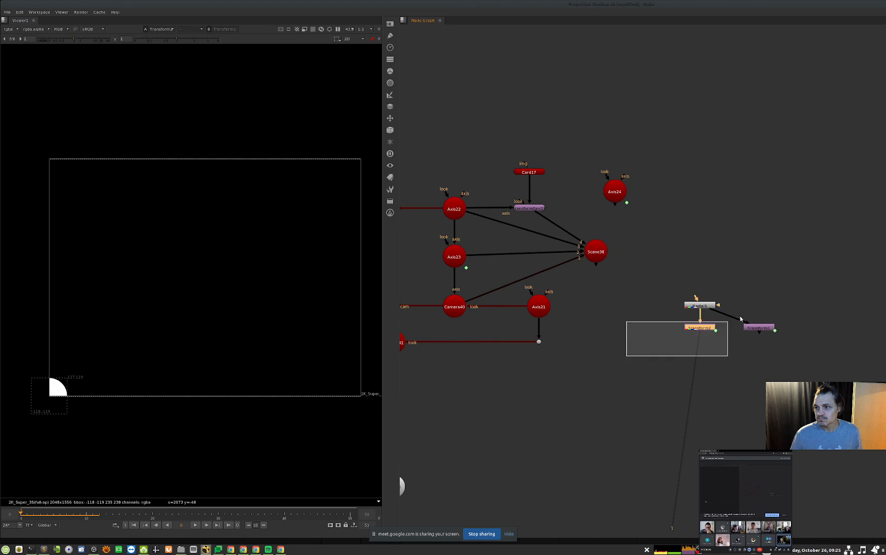
key(Return)
click(512, 292)
drag(562, 281, 556, 240)
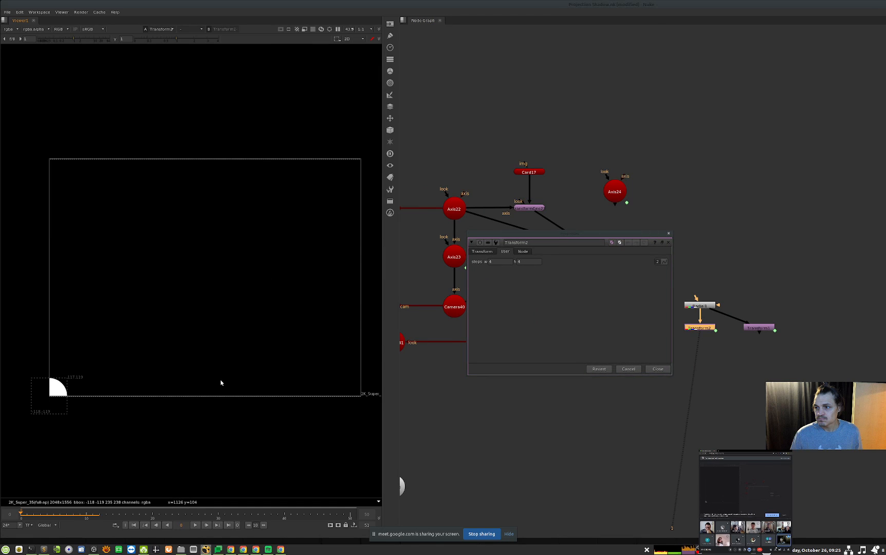
Step through the frames to follow the circle moved by Transform2, and close its properties.
key(Right)
key(Right)
key(Right)
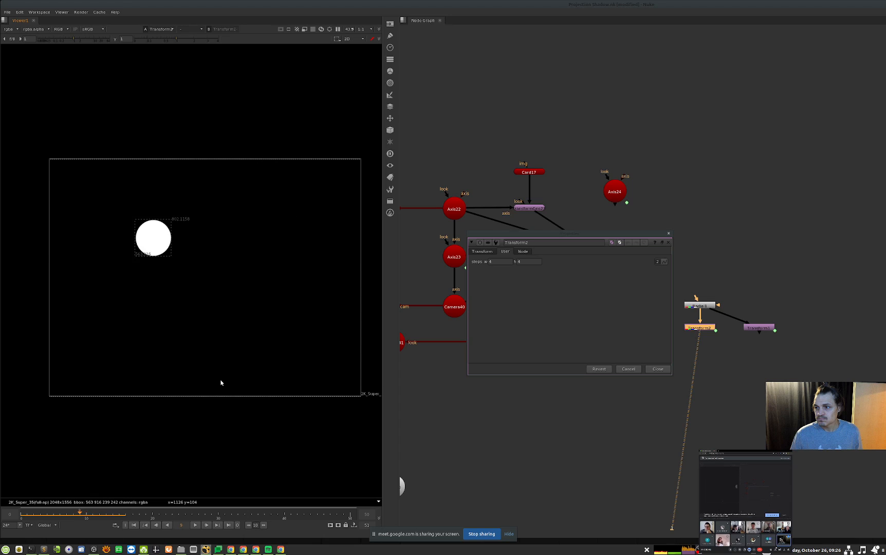
key(Left)
click(665, 366)
Show the transformed card between Card17 and Scene38 as a wireframe grid in the 3D viewer.
middle_drag(548, 223, 584, 280)
click(568, 266)
key(1)
middle_drag(343, 201, 230, 263)
scroll(272, 251, up, 8)
ctrl+drag(230, 263, 251, 259)
ctrl+drag(175, 211, 178, 210)
middle_drag(586, 302, 669, 279)
Frame the card grid in the 3D view, and display Scene38 with its card, axes and camera.
double_click(513, 376)
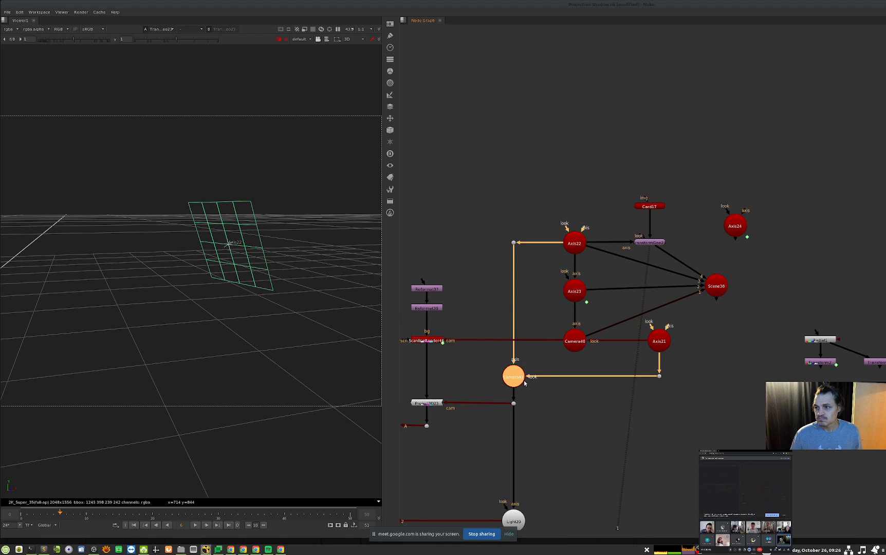
ctrl+drag(239, 255, 93, 277)
key(d)
key(d)
key(f)
mouse_move(264, 267)
ctrl+mouse_down()
mouse_move(219, 279)
mouse_move(277, 275)
ctrl+mouse_up()
click(473, 458)
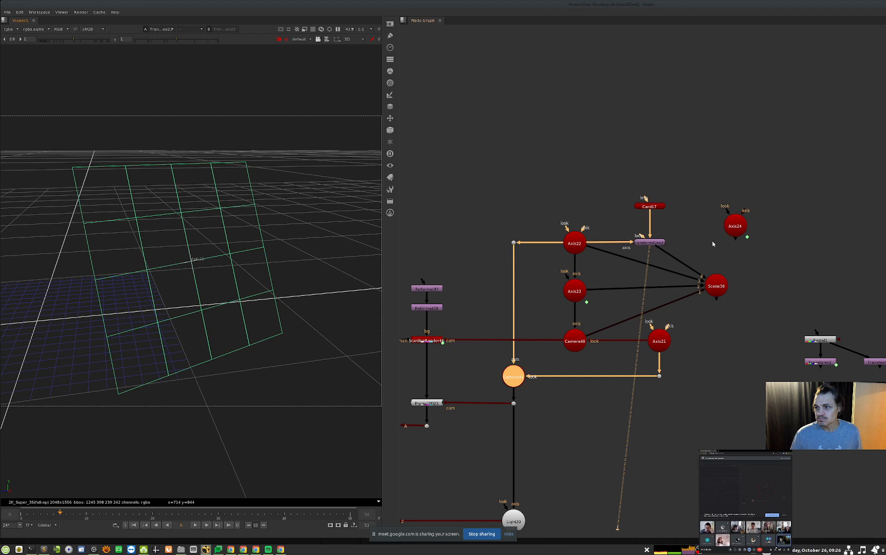
click(717, 285)
key(1)
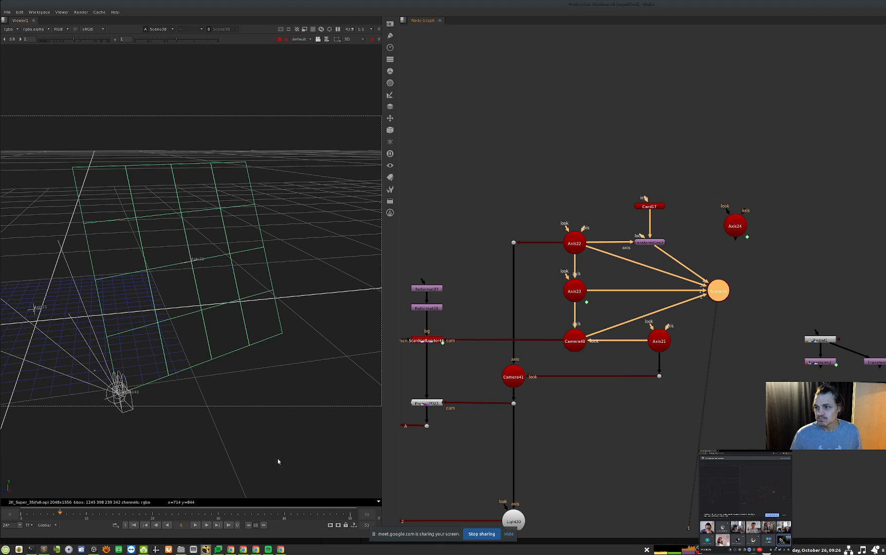
click(260, 459)
Swap Axis24 into the camera chain in place of Axis23, and open the user properties of both axes.
ctrl+shift+drag(735, 225, 574, 291)
double_click(582, 291)
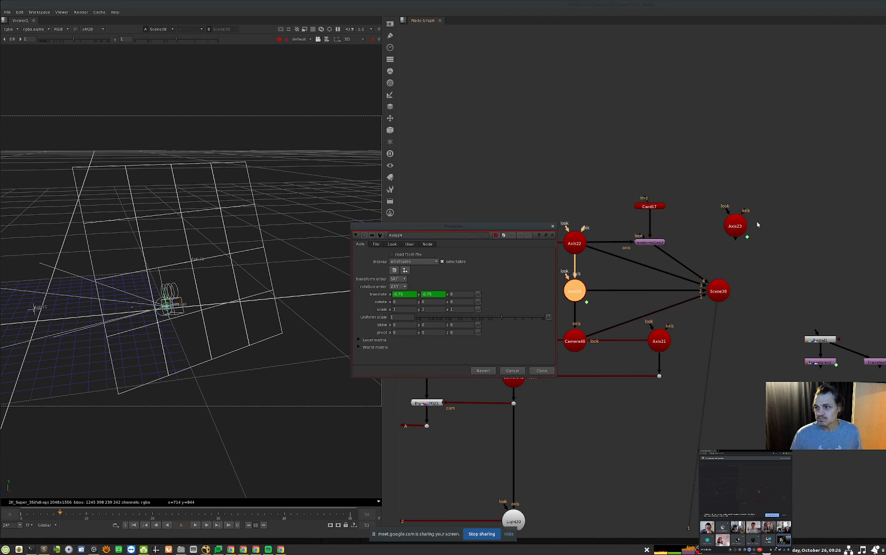
double_click(734, 225)
click(392, 244)
click(410, 244)
click(570, 179)
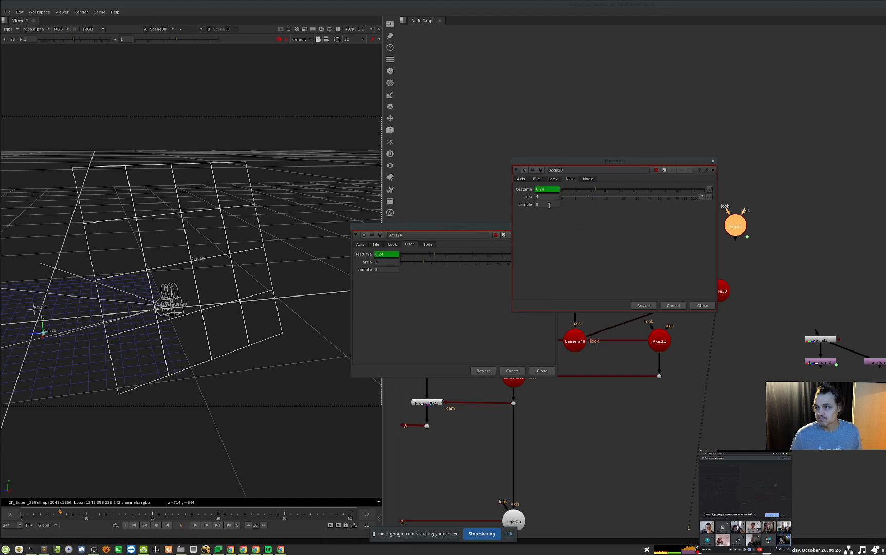
Set Axis24's area to 4, and close the properties of both axes.
double_click(384, 262)
text(4)
key(Return)
click(723, 256)
double_click(733, 227)
key(Escape)
click(523, 317)
key(Escape)
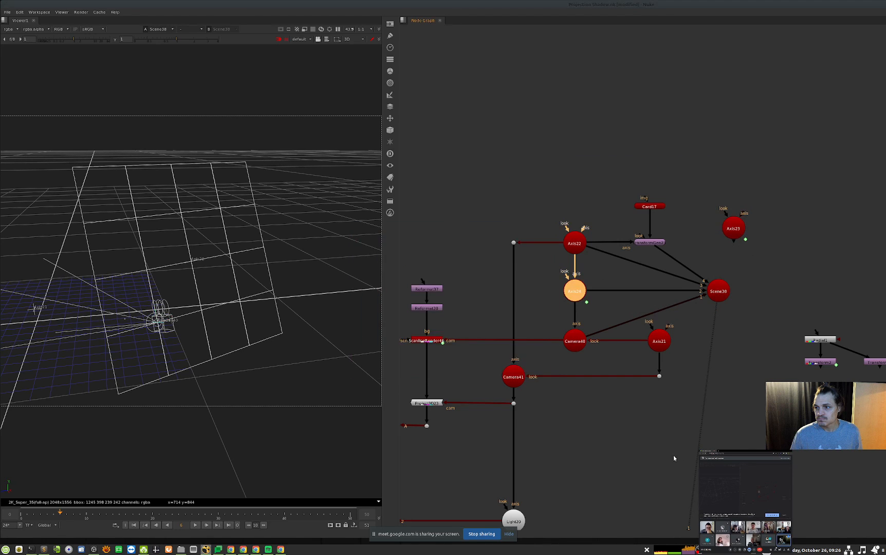
Step the timeline back to frame 0 to examine the camera positions produced by Axis24.
click(400, 435)
key(Left)
key(Left)
key(Left)
key(Left)
key(Left)
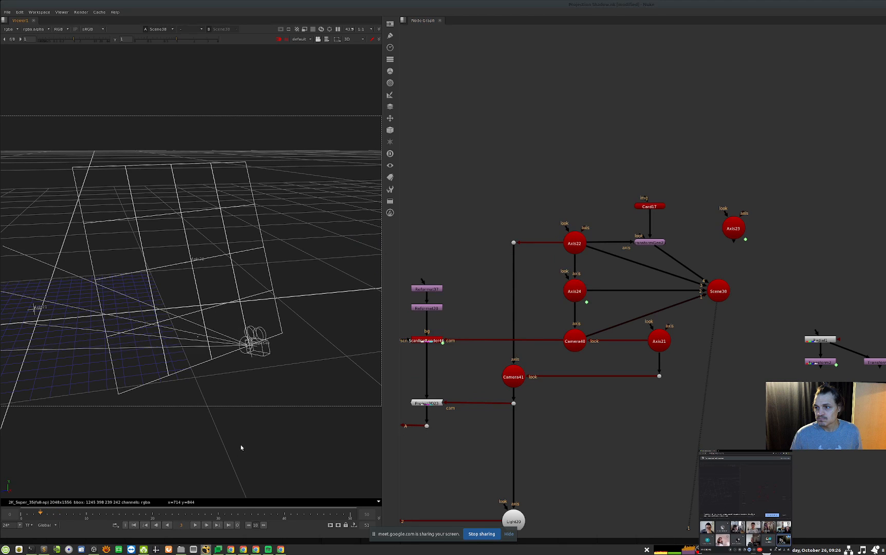
key(Left)
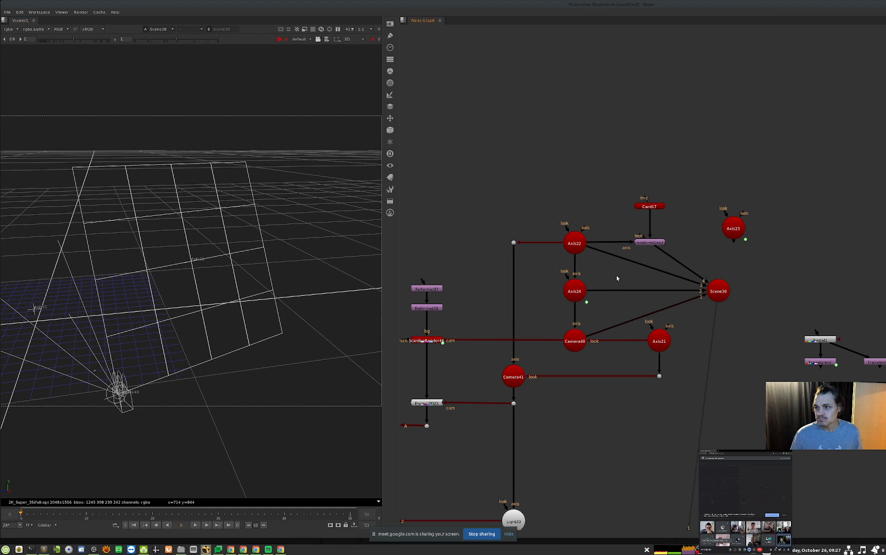
Open Axis24's properties and try a larger area value.
double_click(574, 291)
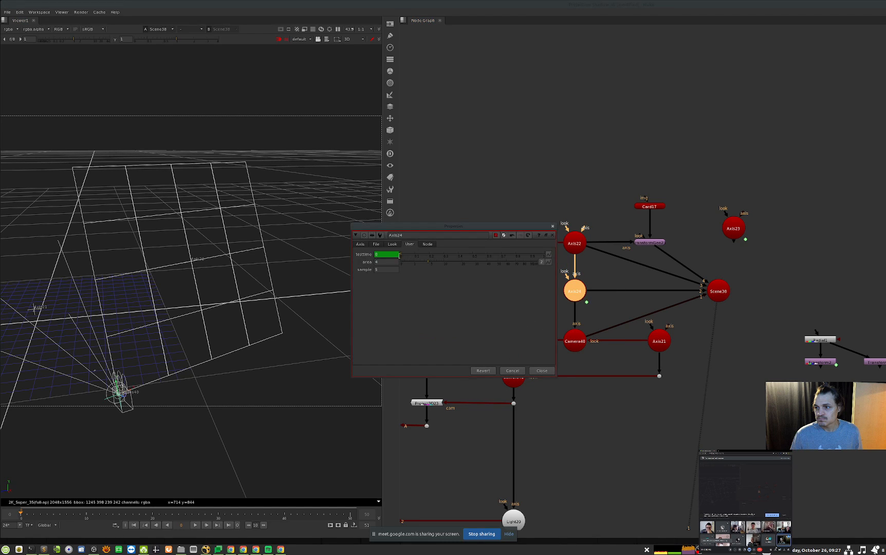
drag(385, 261, 373, 270)
text(6)
key(Return)
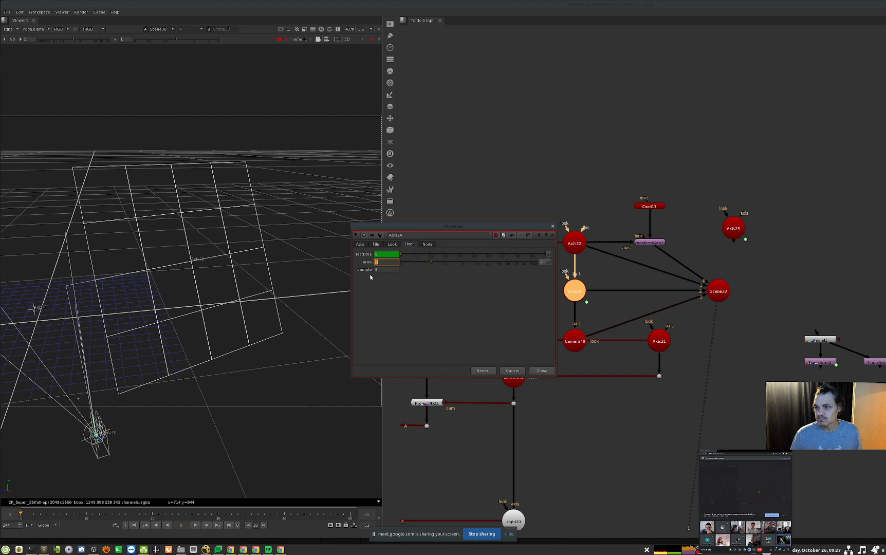
Link Card17's uniform scale to Axis24's area value, and close the card's properties.
double_click(648, 205)
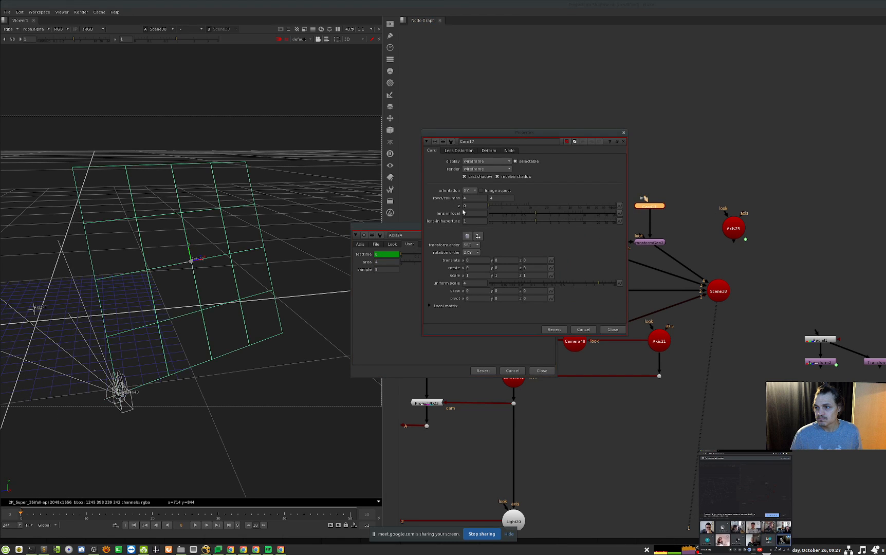
drag(471, 283, 443, 284)
key(Up)
key(Up)
key(Down)
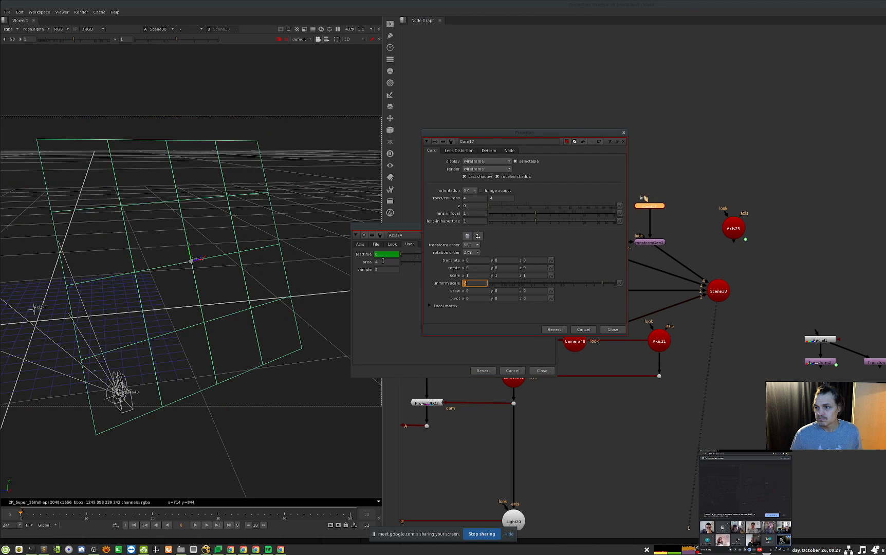
click(382, 261)
drag(538, 137, 715, 139)
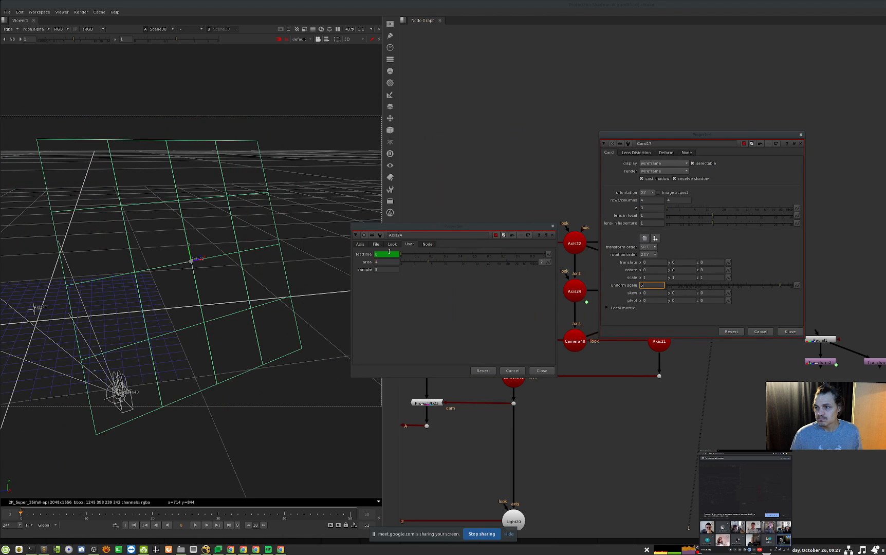
ctrl+drag(393, 261, 653, 284)
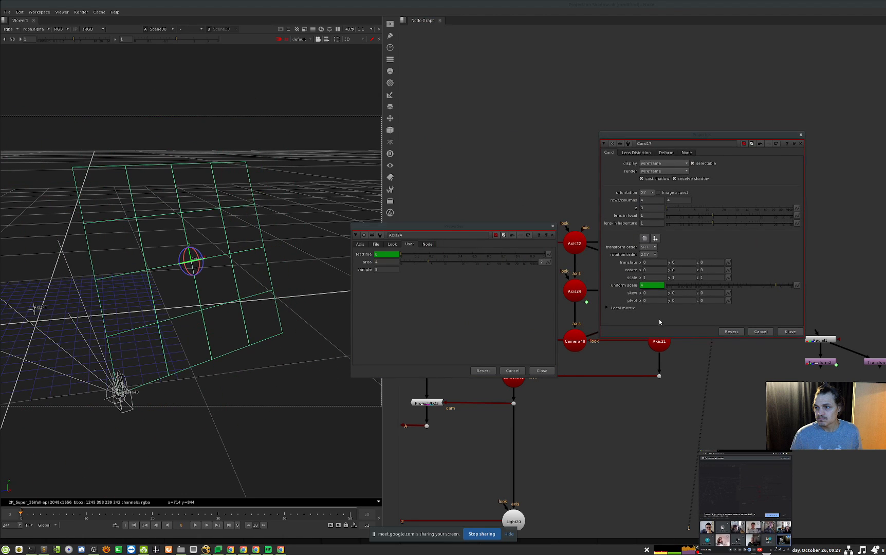
click(789, 331)
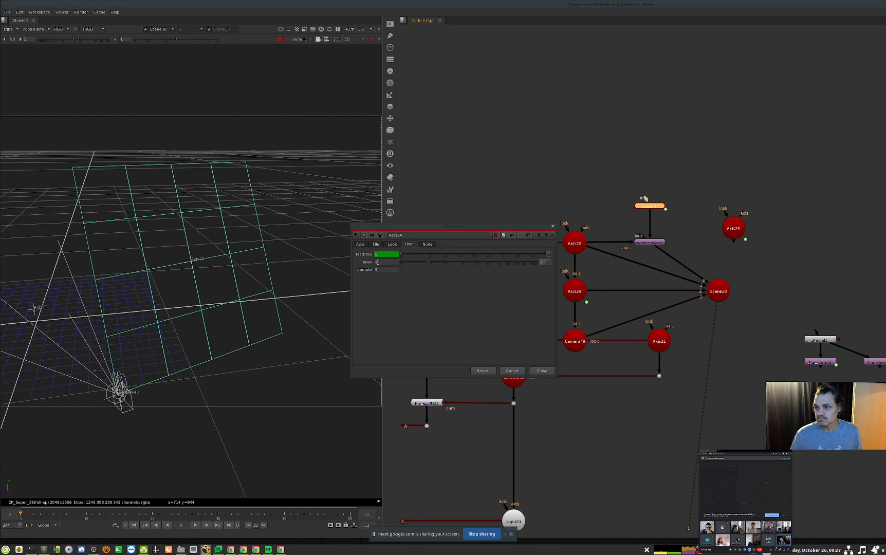
Step forward and back through the frames to compare Axis24's camera positions with the card grid, and close its properties.
click(377, 270)
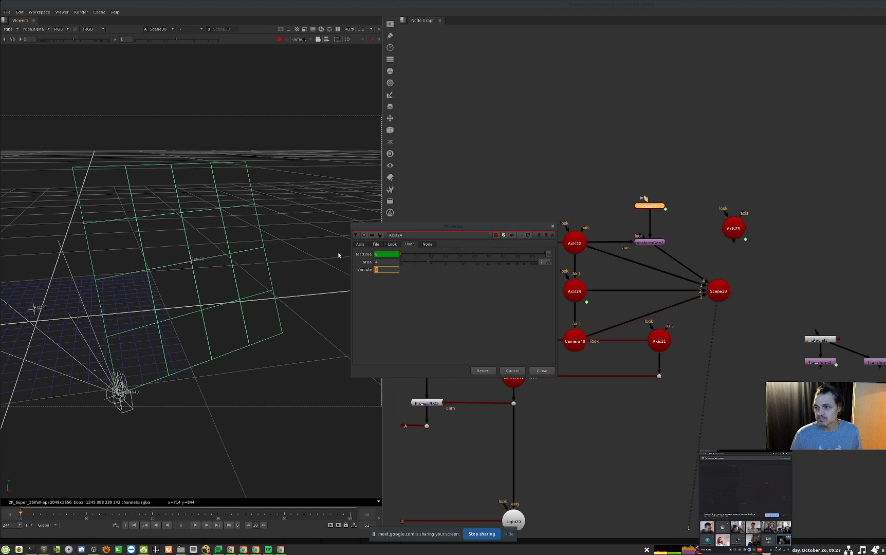
click(299, 389)
key(Right)
key(Right)
key(Right)
key(Right)
key(Right)
key(Right)
key(Right)
key(Right)
key(Right)
key(Right)
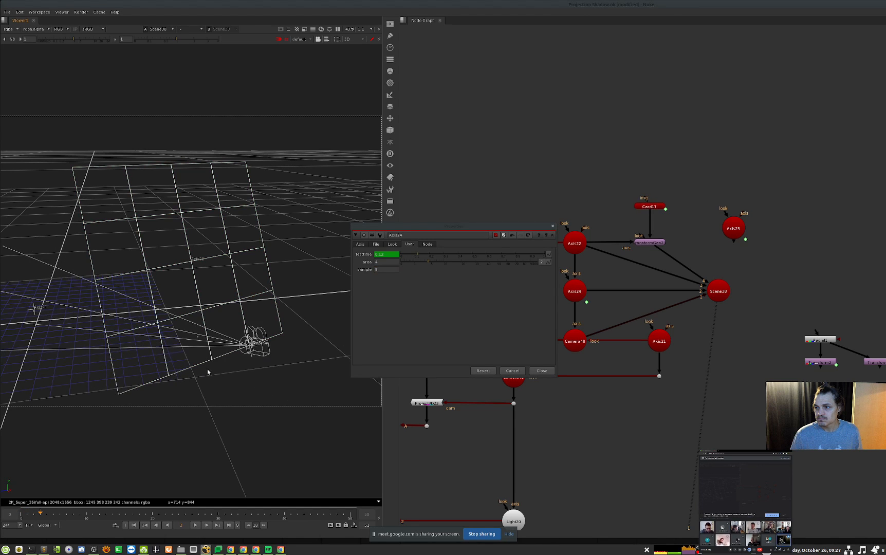
key(Right)
key(Right)
key(Right)
key(Right)
key(Right)
key(Right)
key(Right)
key(Right)
key(Right)
key(Right)
key(Right)
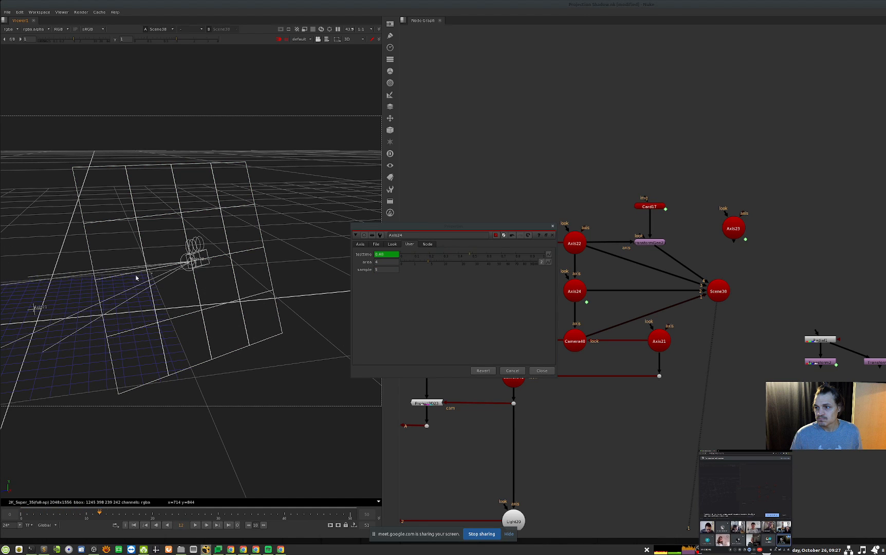
key(Left)
key(Left)
key(Left)
key(Left)
key(Left)
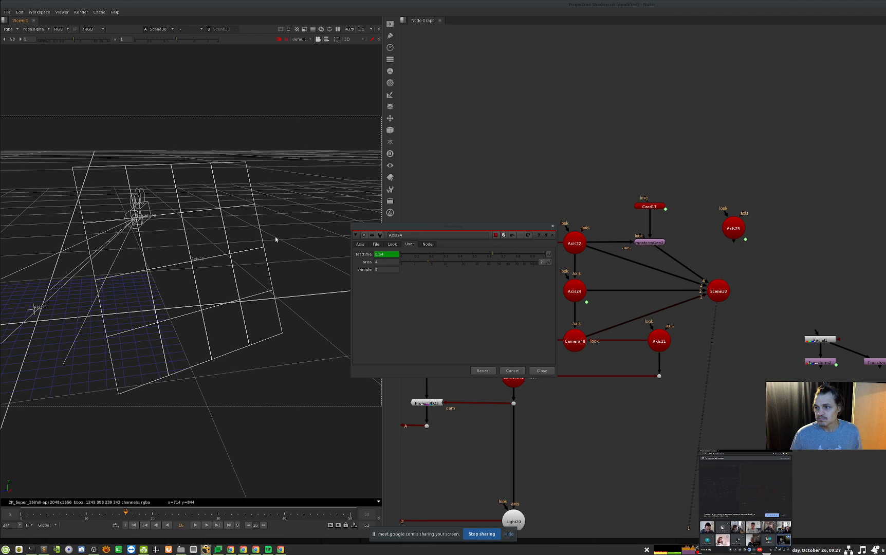
click(534, 370)
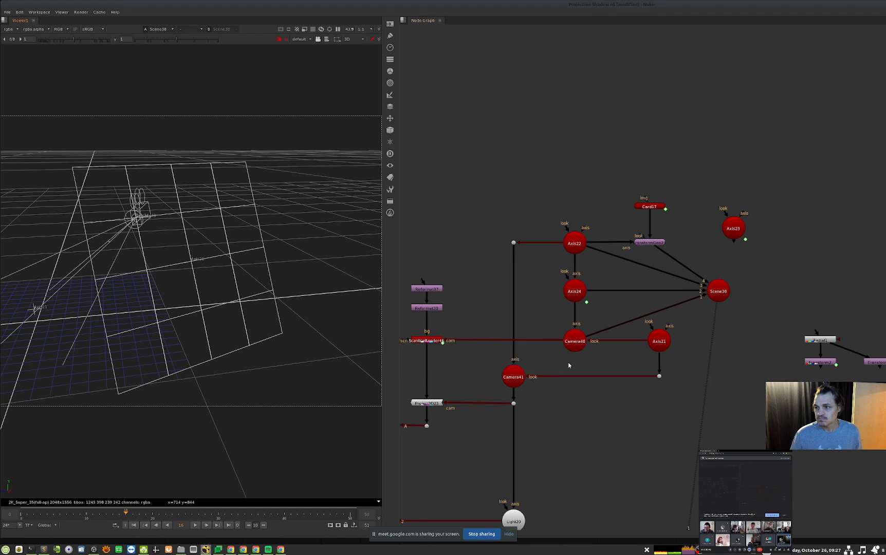
View Camera40 on its own, and swap Axis23 back into the camera chain in place of Axis24.
mouse_move(579, 379)
middle_down()
mouse_move(636, 356)
mouse_move(587, 377)
middle_up()
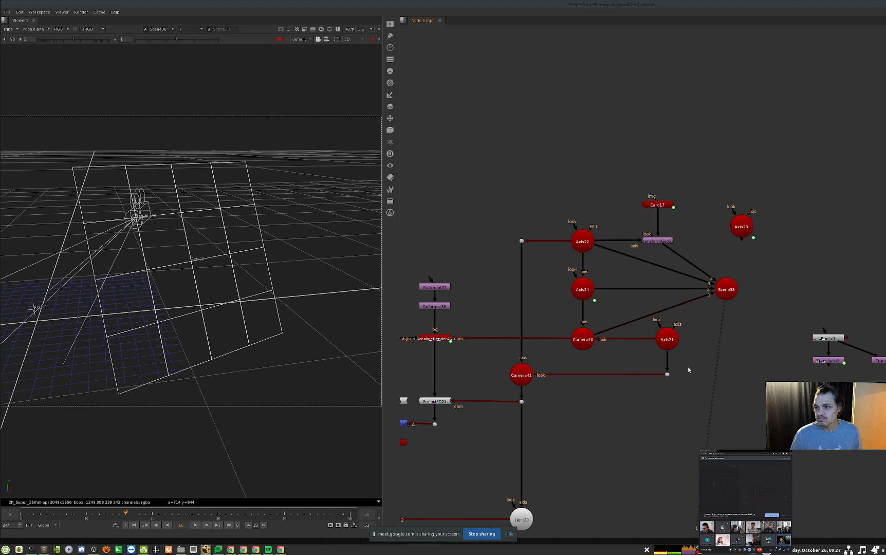
click(582, 339)
key(1)
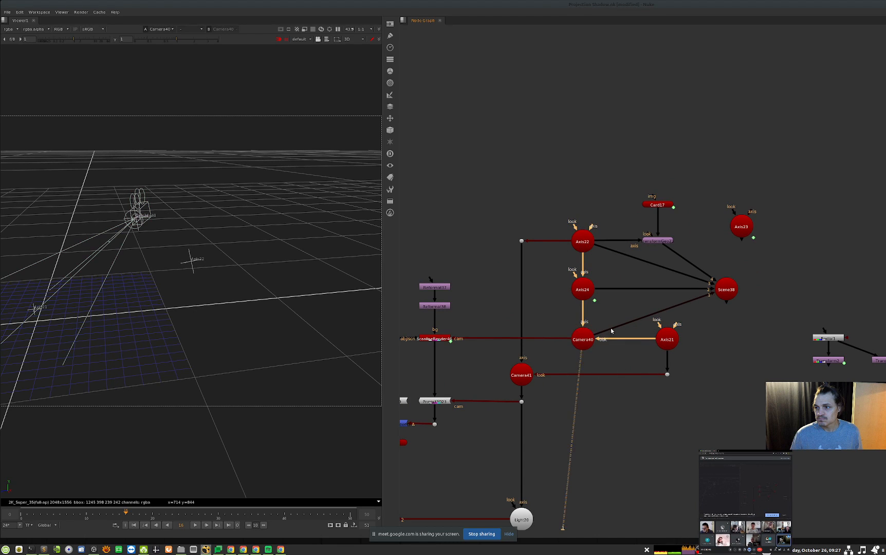
ctrl+shift+drag(740, 227, 584, 289)
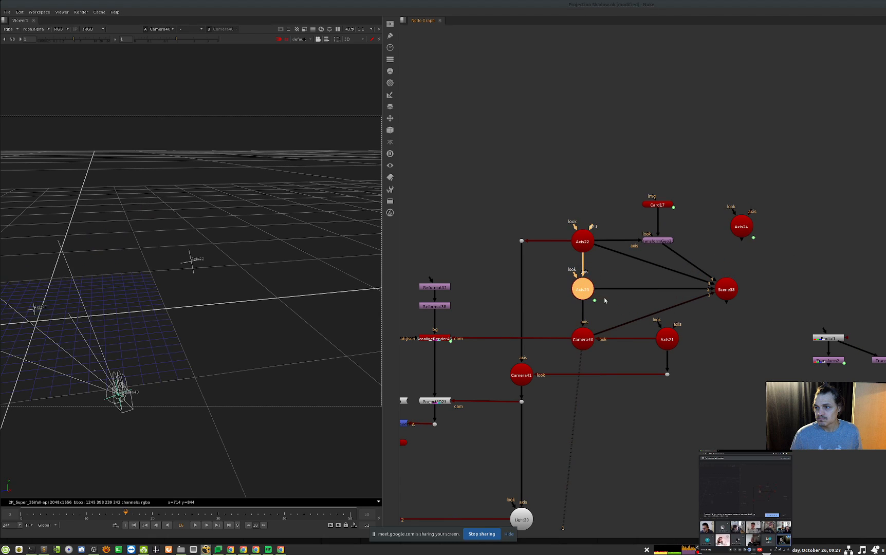
click(212, 459)
key(Left)
key(Left)
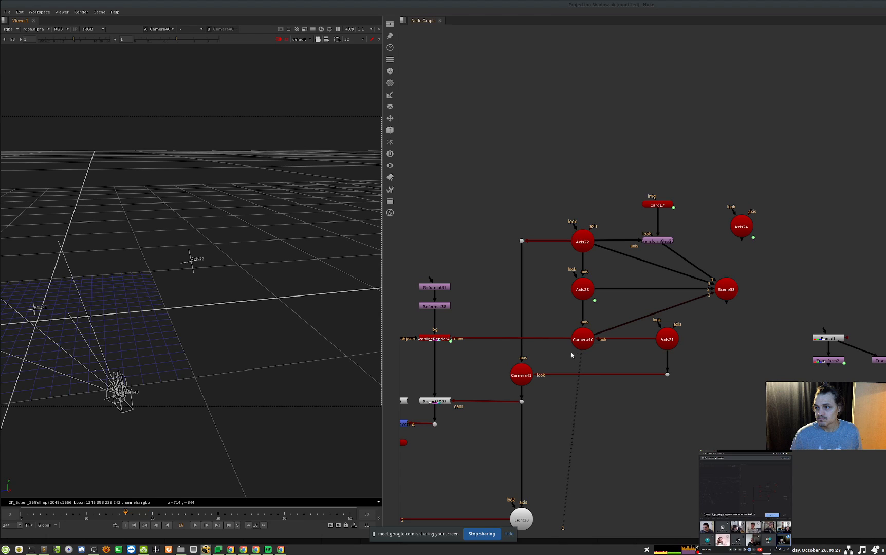
Open Axis23's translate x in the Curve Editor, and examine its expression curve over the first few frames.
double_click(582, 289)
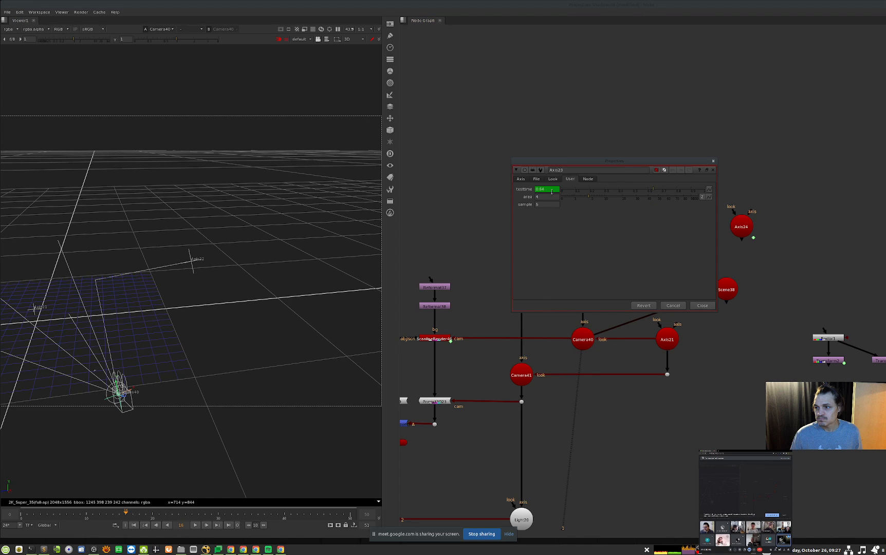
click(520, 179)
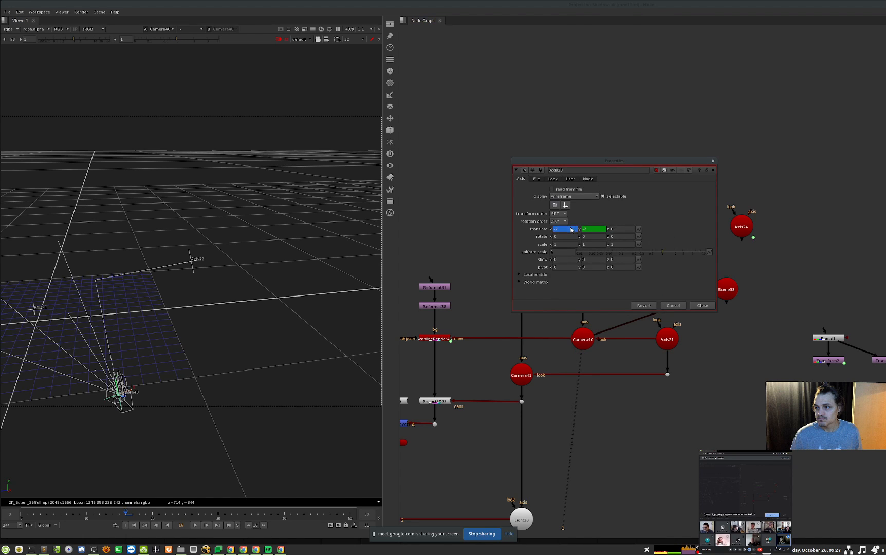
right_click(569, 231)
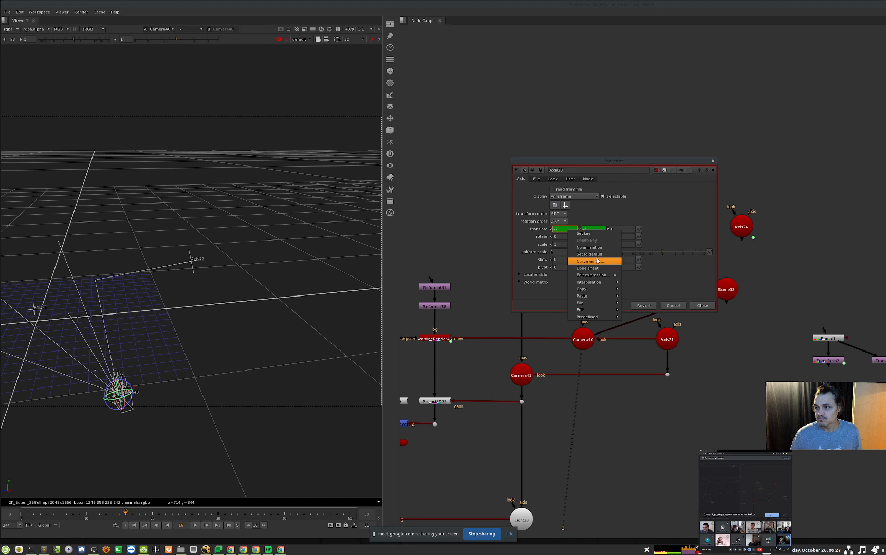
click(583, 261)
drag(173, 128, 633, 257)
drag(339, 12, 603, 120)
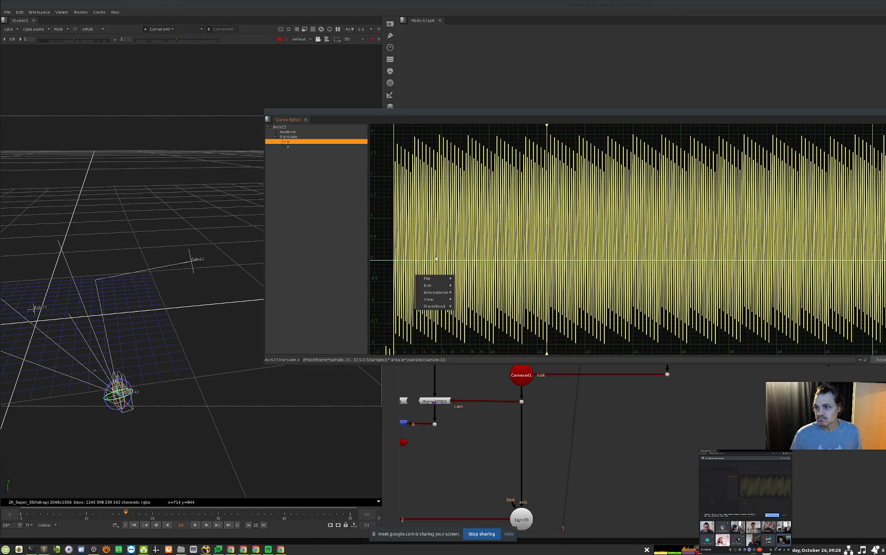
scroll(448, 248, up, 3)
middle_drag(717, 250, 464, 267)
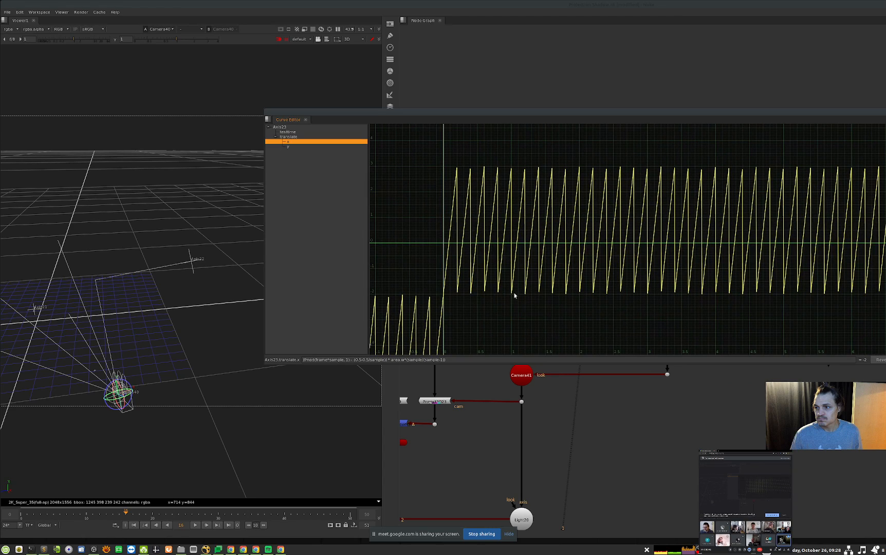
Examine Axis23's translate y curve, and close the Curve Editor and the axis's properties.
click(293, 146)
drag(714, 108, 489, 163)
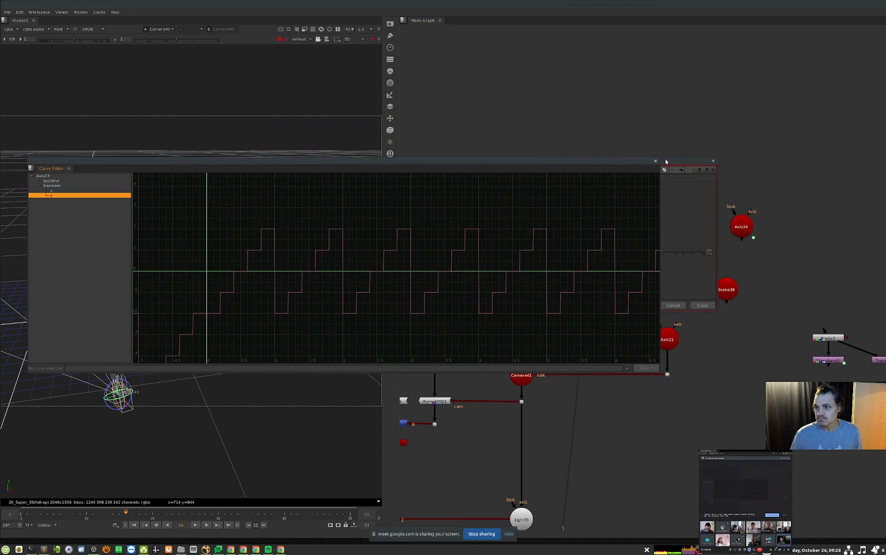
click(656, 162)
click(702, 305)
Look at Camera41, Camera40, Axis22 and Light20 in the 3D view to compare their placement.
middle_drag(651, 376, 662, 365)
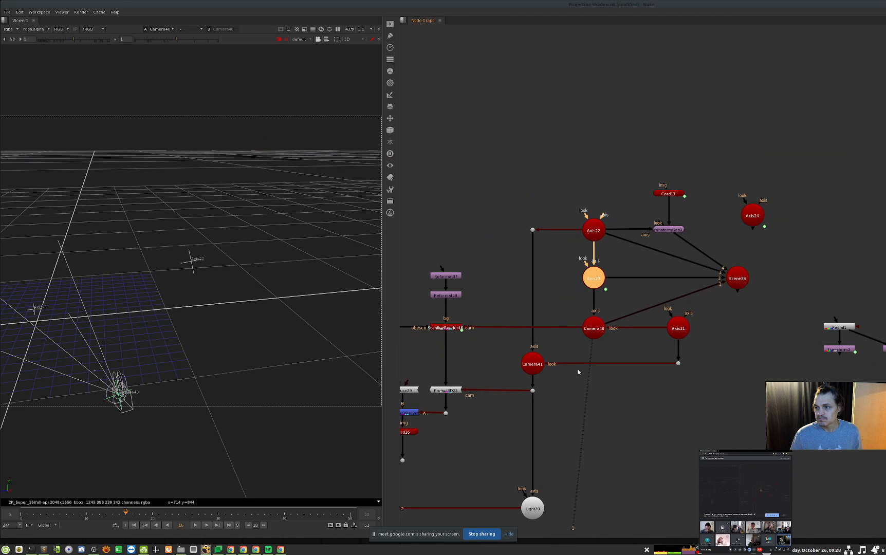
click(536, 370)
middle_drag(559, 416, 602, 401)
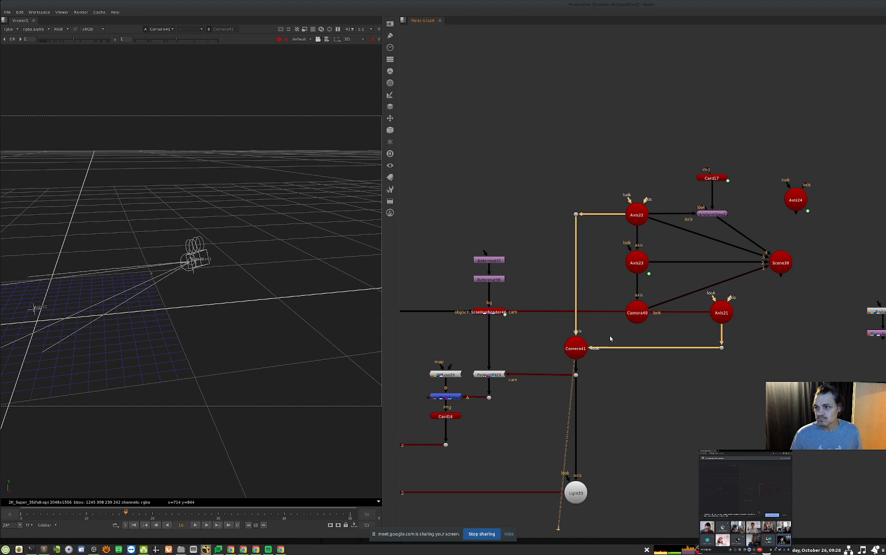
click(635, 314)
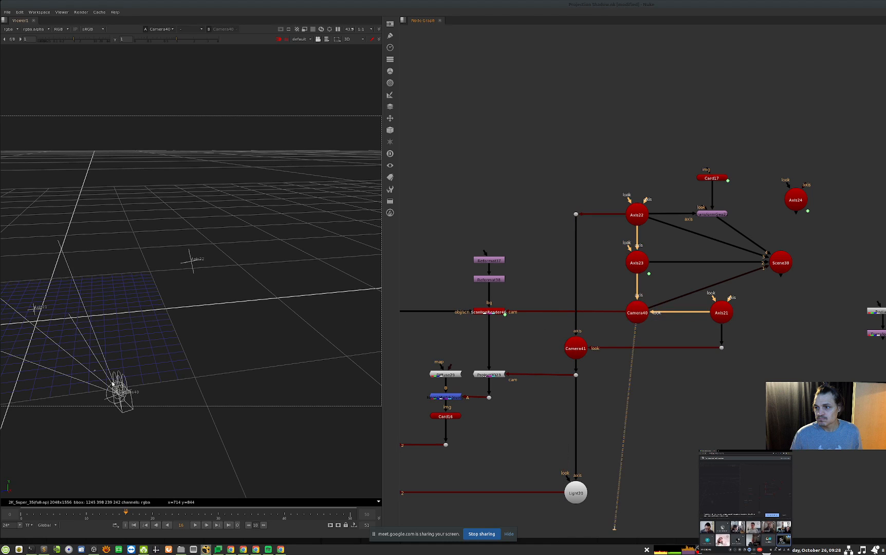
drag(566, 327, 586, 354)
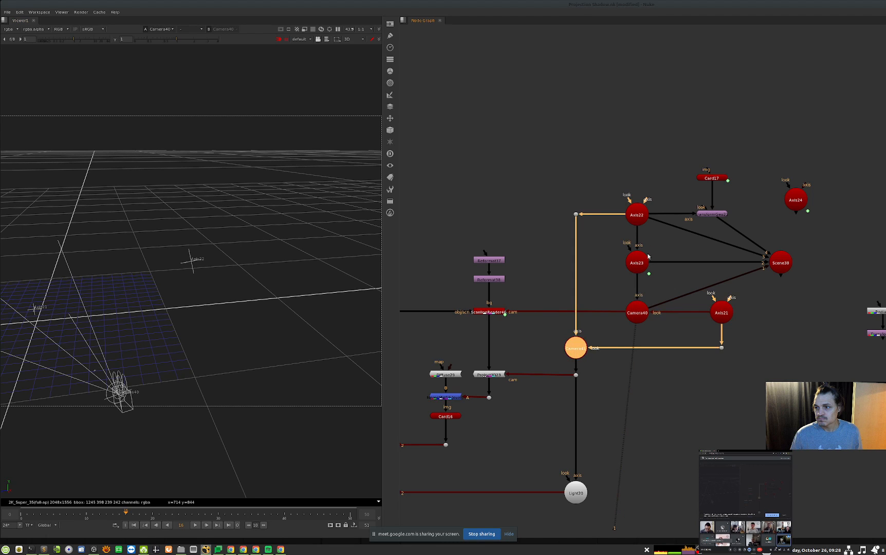
drag(666, 195, 627, 222)
key(1)
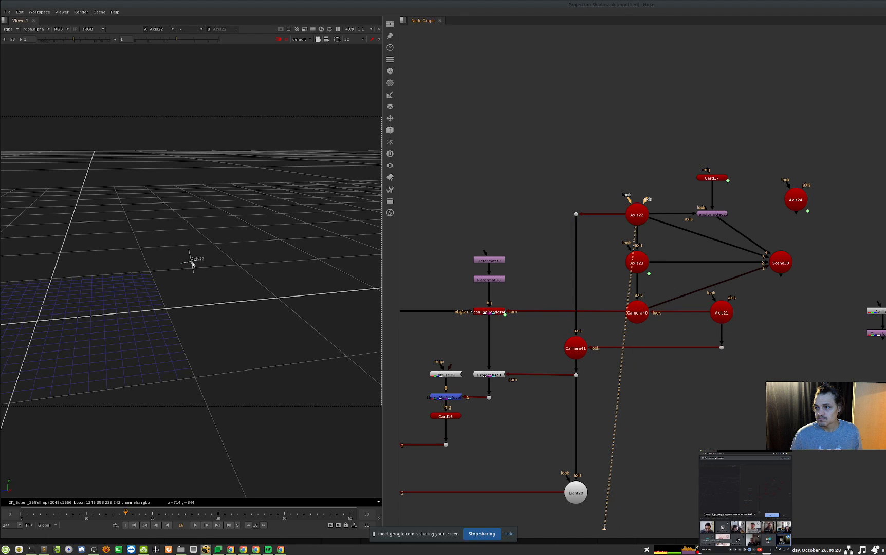
drag(538, 297, 459, 327)
middle_drag(639, 353, 650, 331)
drag(649, 425, 577, 490)
key(1)
drag(608, 315, 574, 341)
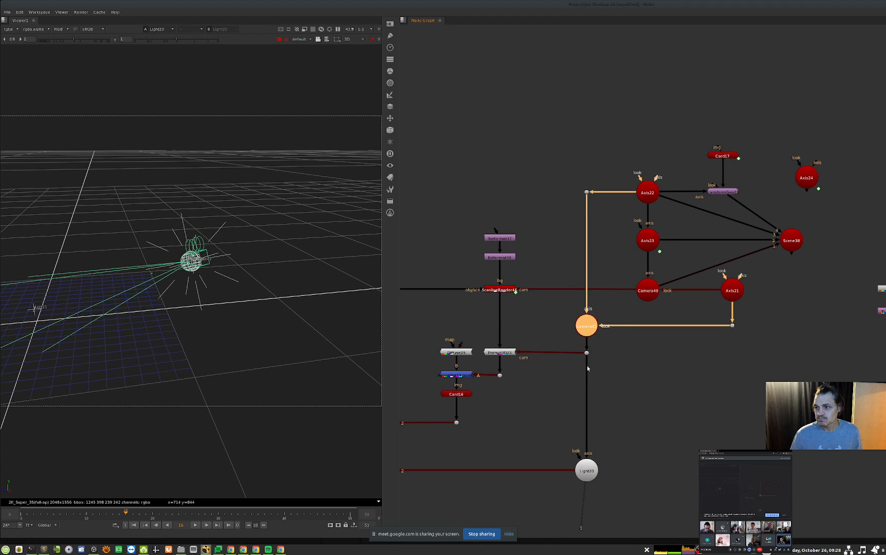
View the ScanlineRender47 output and fit the teapot render in the viewer.
middle_drag(515, 375, 600, 337)
middle_drag(512, 438, 549, 380)
drag(549, 383, 427, 452)
key(1)
key(Tab)
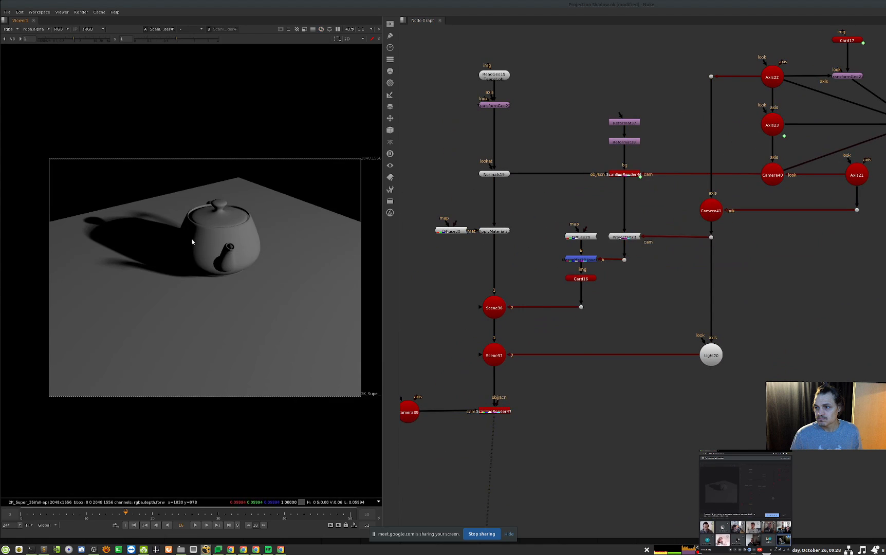
key(f)
Open Axis23's properties and the MultiSample settings of ScanlineRender46 side by side.
middle_drag(808, 110, 709, 262)
drag(715, 251, 637, 288)
key(Return)
drag(594, 164, 677, 165)
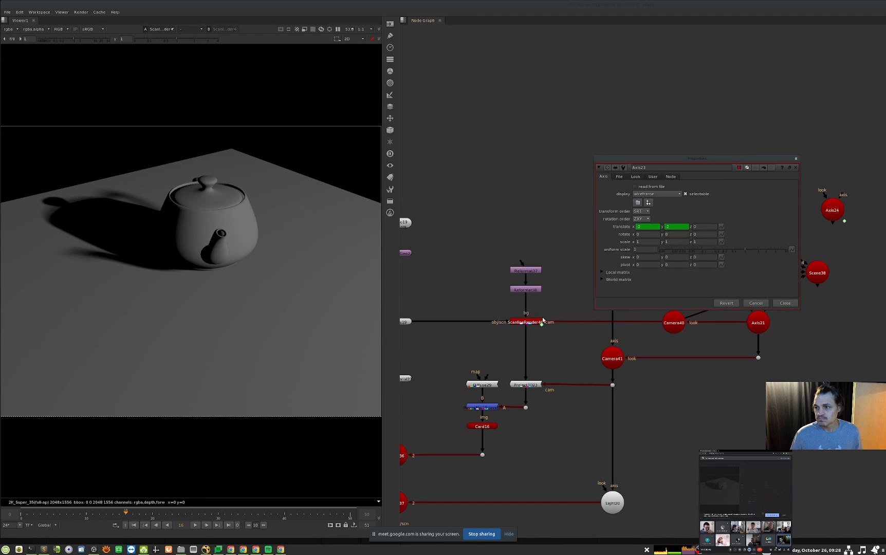
double_click(525, 322)
click(359, 293)
Try a sample value of 3 on Axis23, compare the soft shadow edge up close, and return the value to 5.
double_click(655, 240)
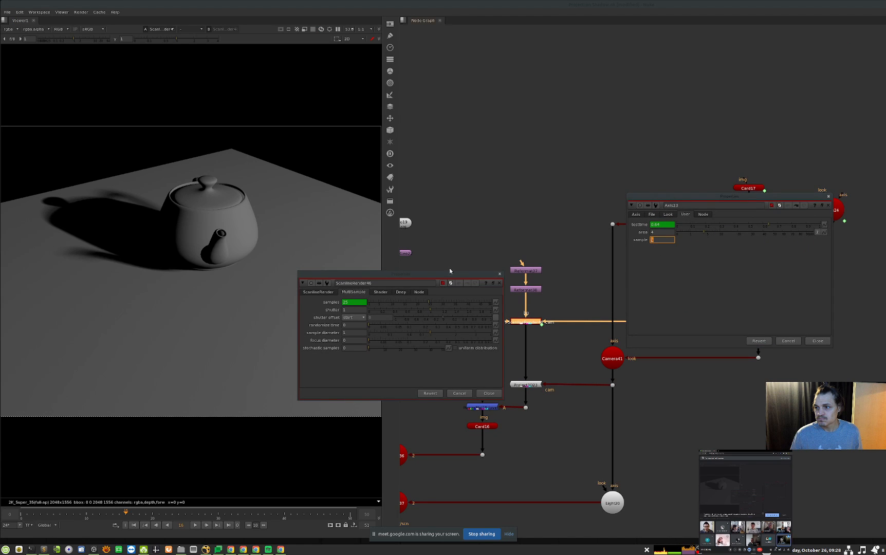
drag(400, 274, 458, 252)
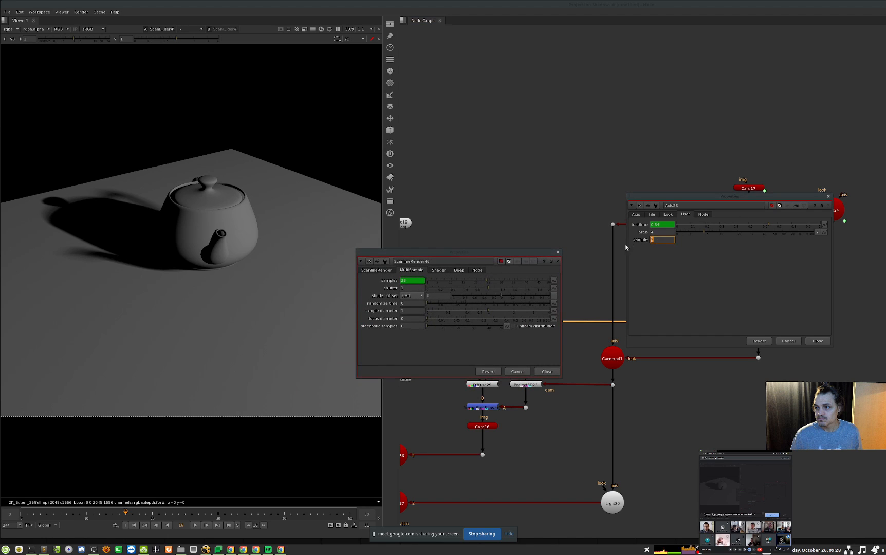
text(3)
key(Return)
scroll(136, 192, up, 4)
drag(538, 256, 601, 264)
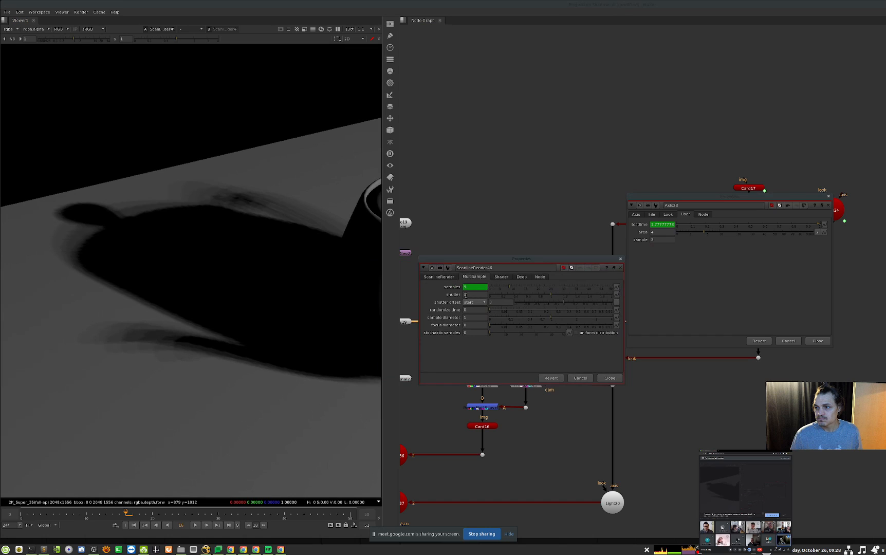
double_click(650, 241)
text(4)
key(Return)
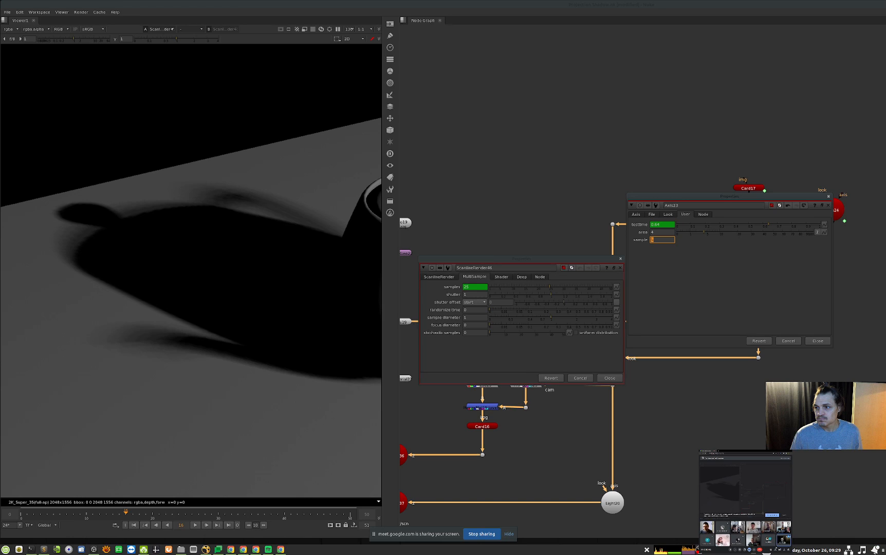
Examine the Read1 reference image of overlapping circles, and switch the viewer back to the stratified setup's teapot render.
scroll(653, 182, down, 10)
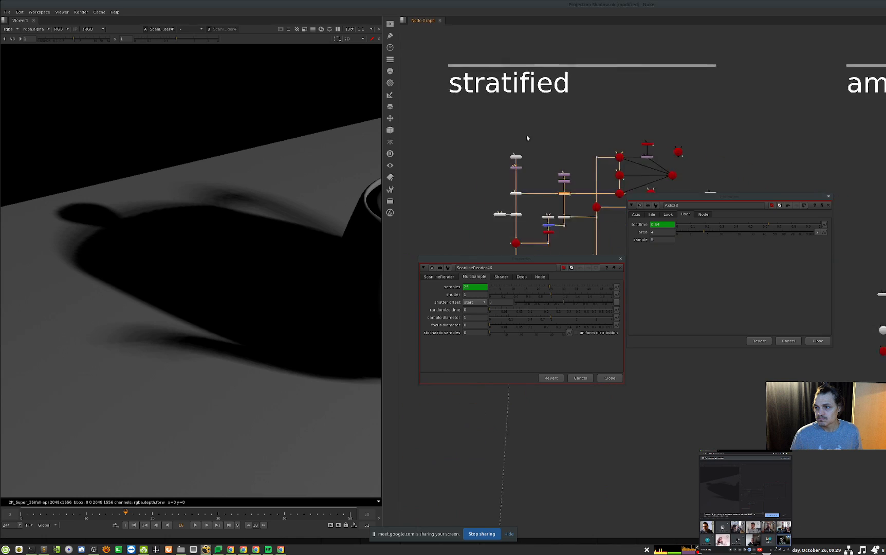
scroll(514, 163, up, 5)
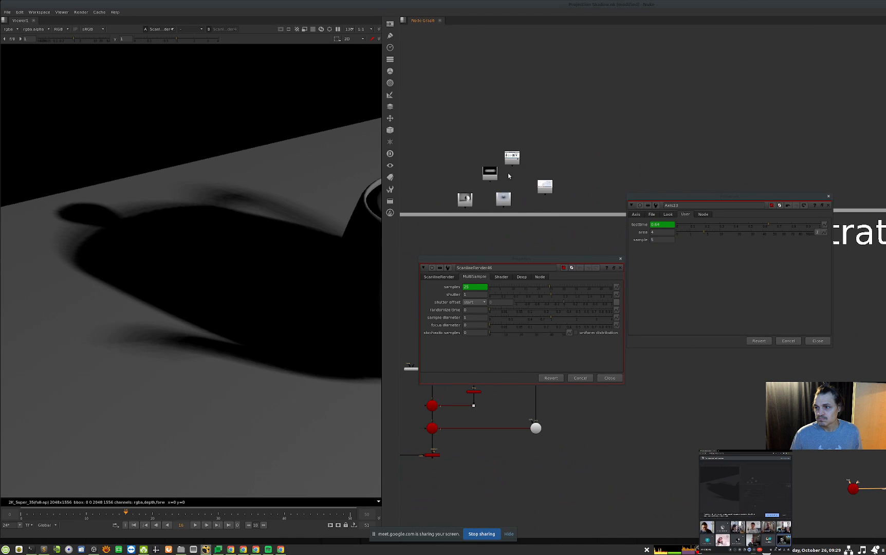
click(489, 175)
key(1)
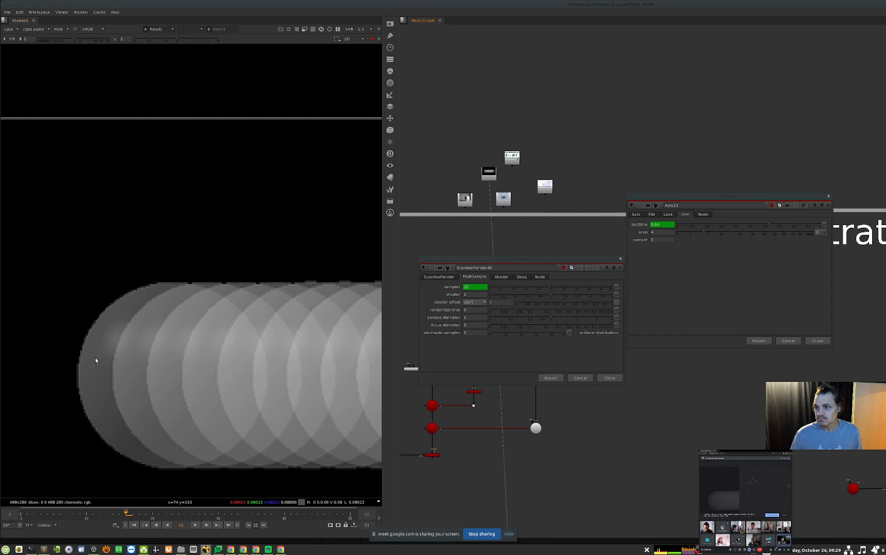
scroll(637, 139, down, 8)
scroll(571, 158, up, 5)
scroll(571, 159, down, 4)
scroll(534, 180, up, 4)
scroll(484, 181, up, 1)
click(470, 183)
key(1)
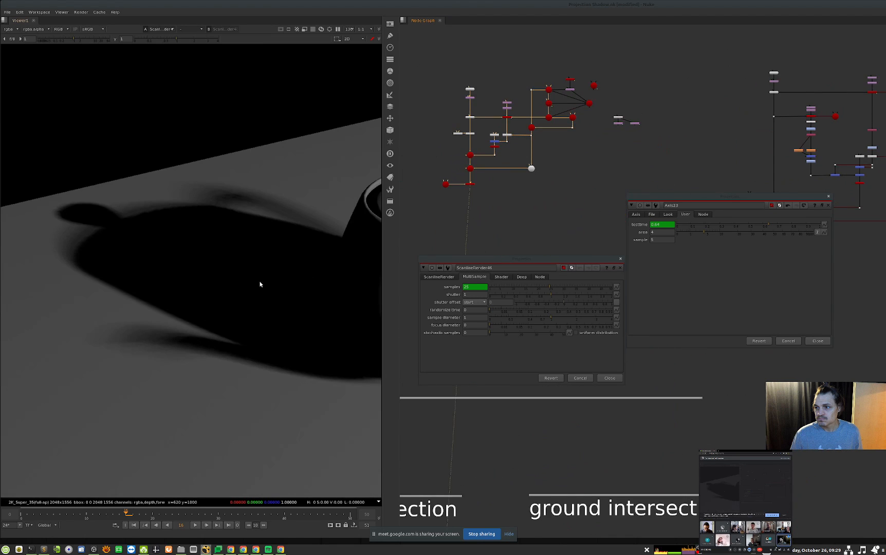
Raise Axis23's area to 6 and one unit further, and inspect the wider shadow blur.
double_click(660, 233)
text(6)
key(Return)
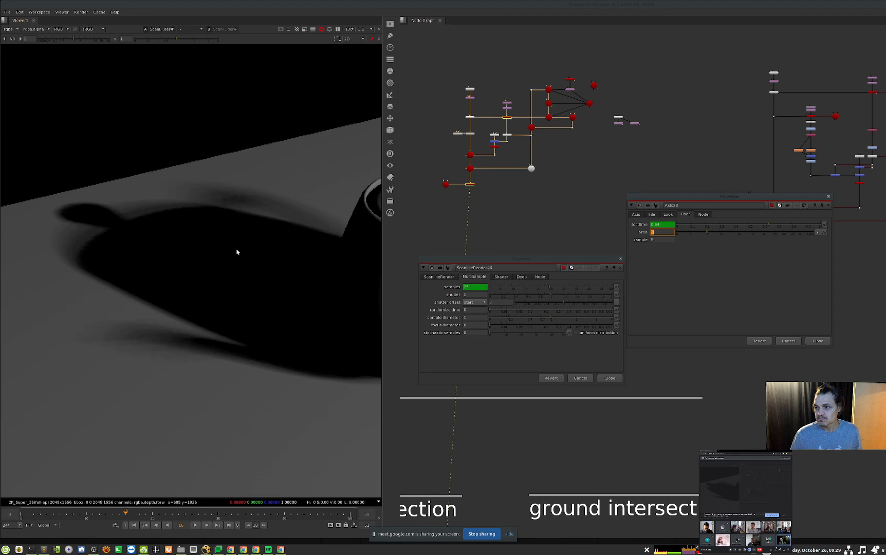
key(Up)
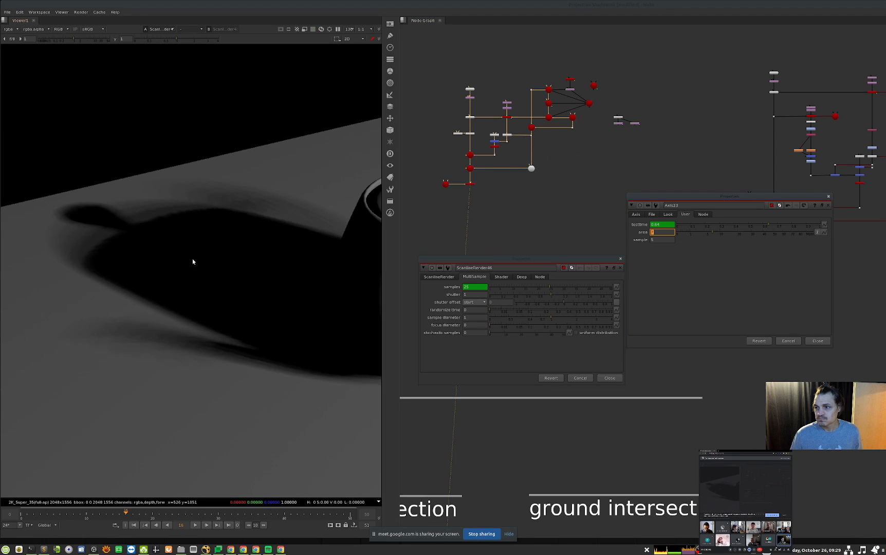
scroll(192, 258, down, 4)
Try an area of 1 on Axis23, raise it by one unit, and return it to 4.
double_click(659, 232)
text(1)
key(Return)
key(Up)
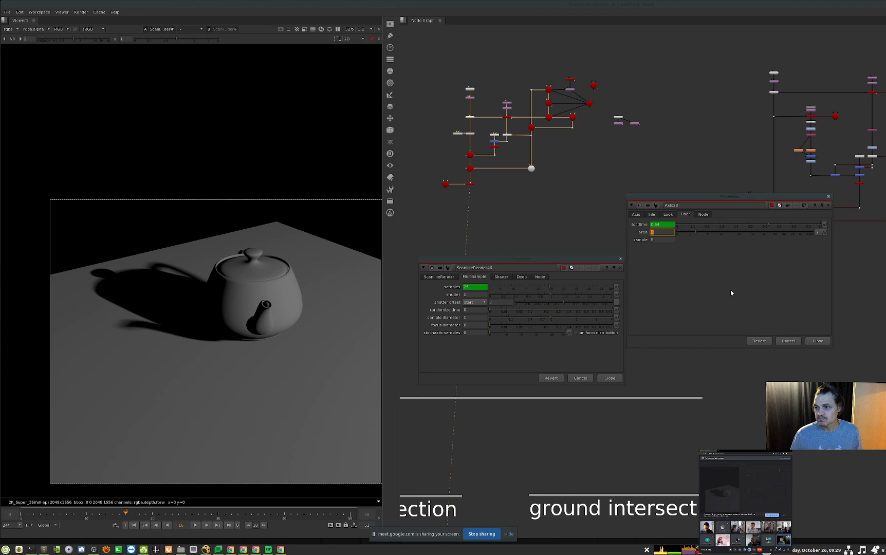
text(4)
key(Return)
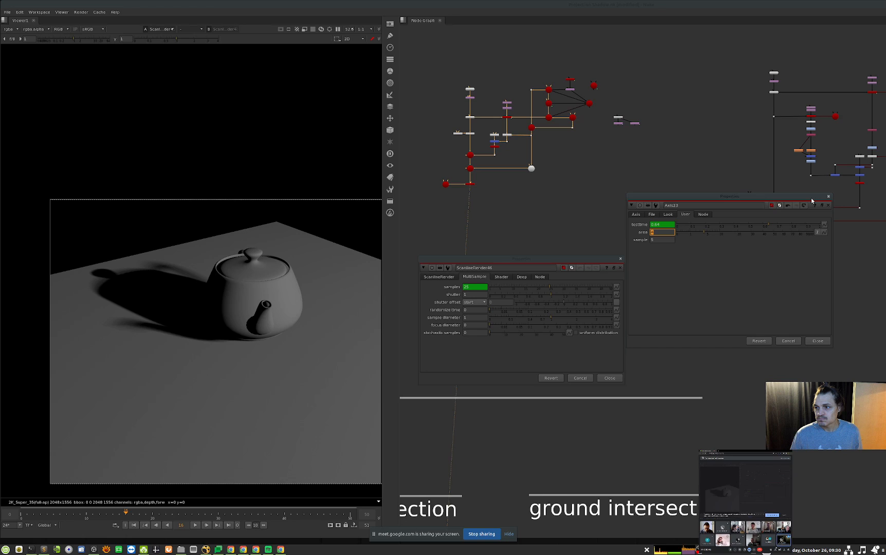
click(720, 285)
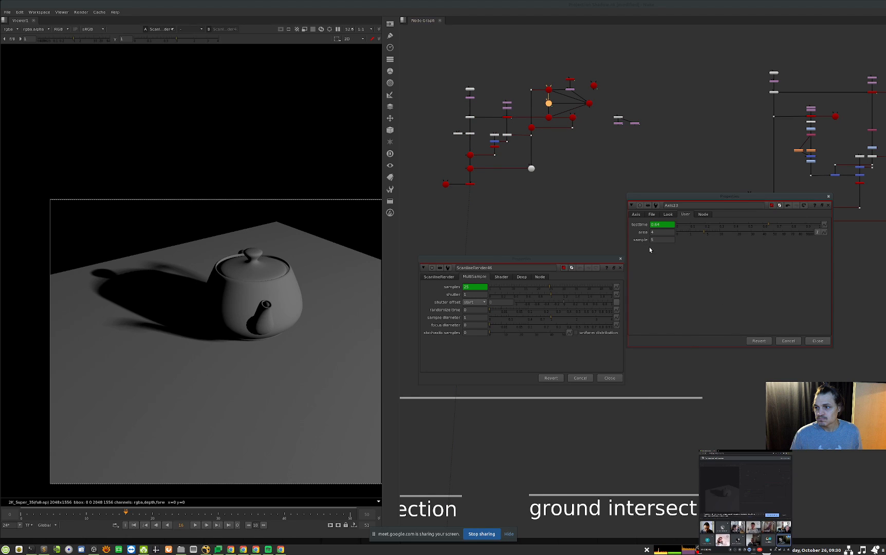
Try Axis23's area at 7, 9 and 10 to compare how soft the teapot shadow gets.
drag(661, 232, 644, 242)
text(7)
key(Return)
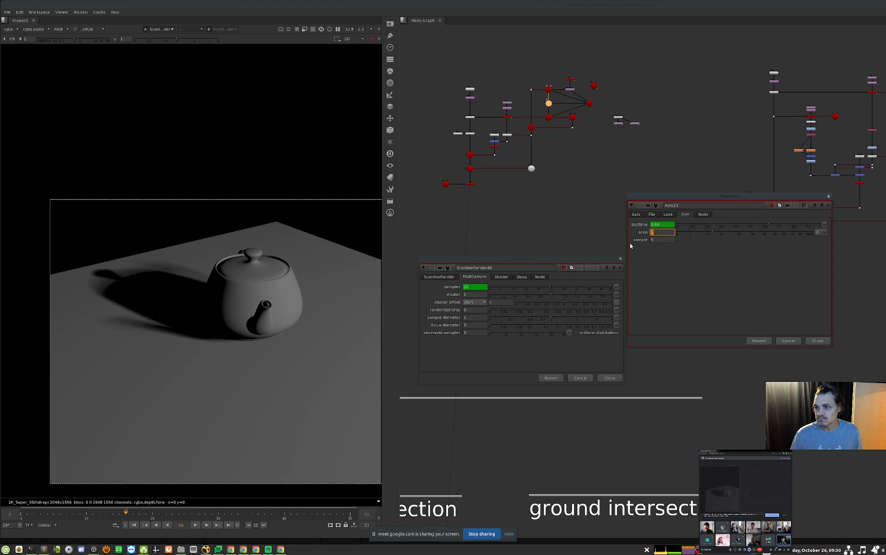
click(682, 324)
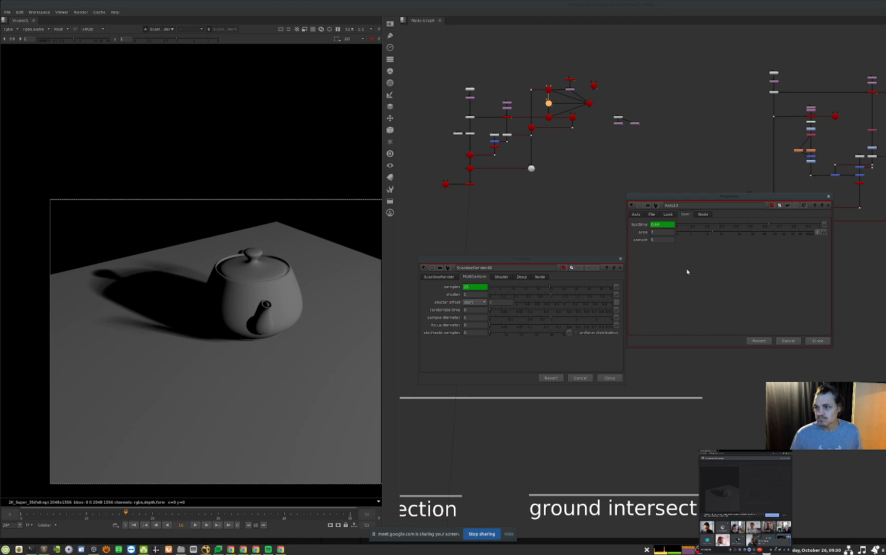
drag(667, 233, 631, 253)
text(9)
key(Return)
text(10)
key(Return)
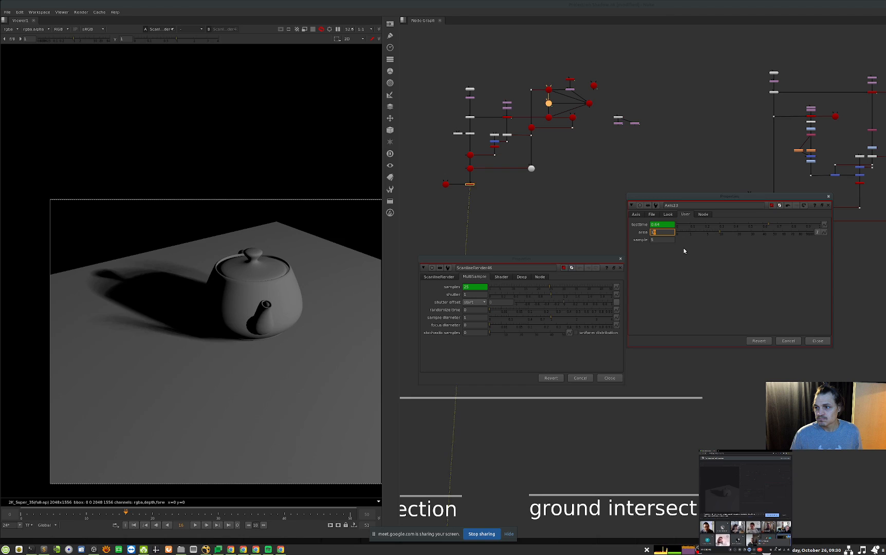
Bring Axis23's area down to 7, and close the properties of ScanlineRender46 and Axis23.
key(Down)
key(Down)
key(Down)
key(Down)
key(Down)
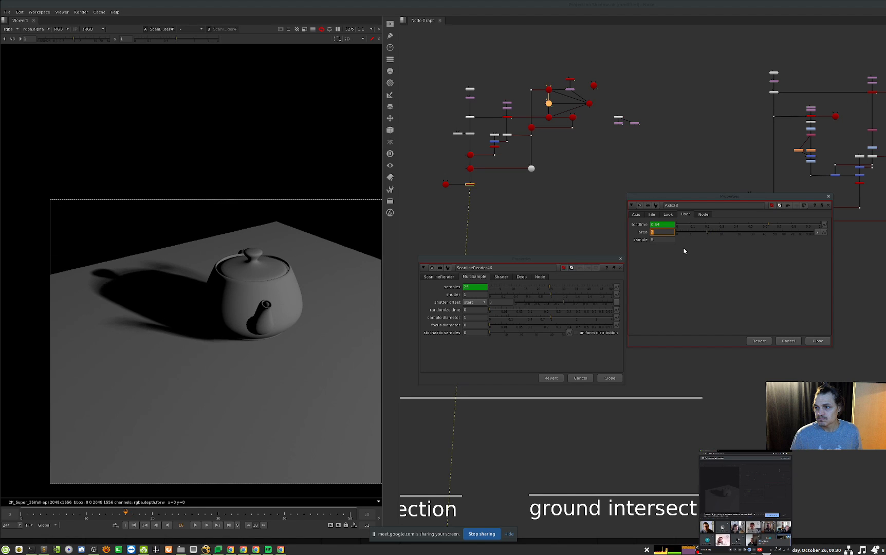
key(Up)
key(Up)
click(609, 378)
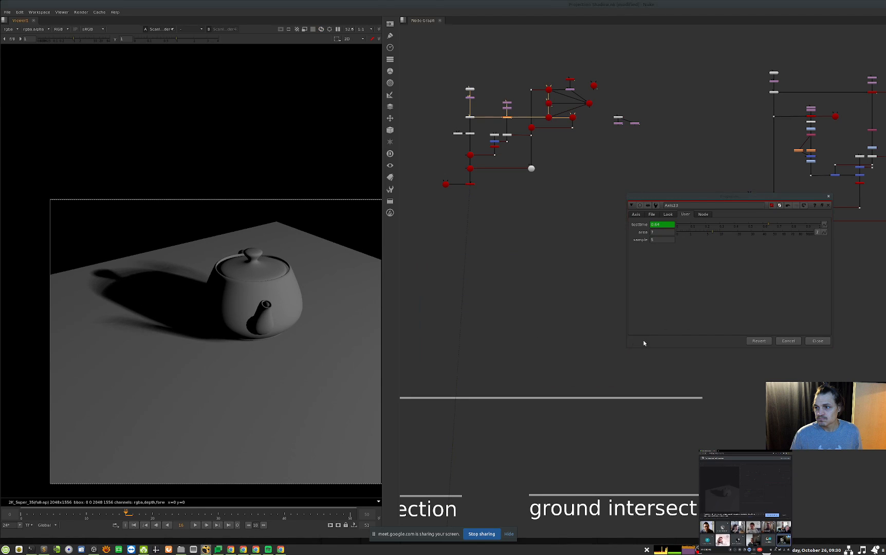
click(827, 205)
Add a RotoPaint node above the ambient occlusion title.
middle_drag(797, 269, 598, 398)
scroll(583, 287, up, 2)
middle_drag(582, 286, 606, 327)
middle_drag(660, 258, 652, 283)
middle_drag(485, 164, 486, 198)
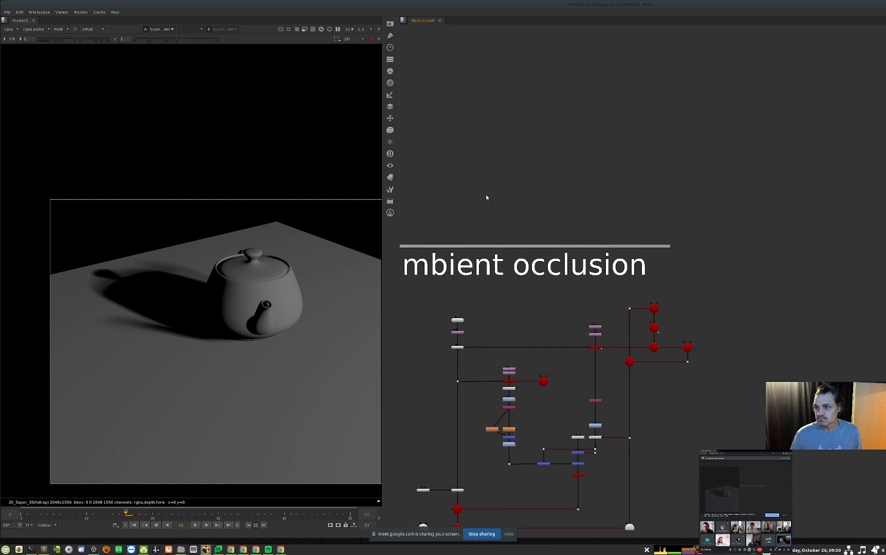
key(p)
click(540, 167)
Add a StickyNote node above the ambient occlusion title, beside the RotoPaint node.
key(Tab)
text(c)
key(BackSpace)
text(sticky)
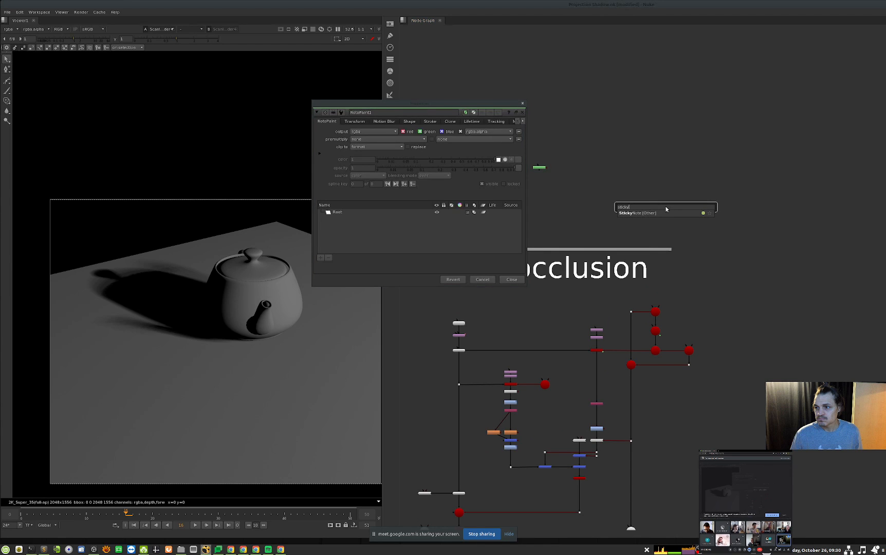
key(Return)
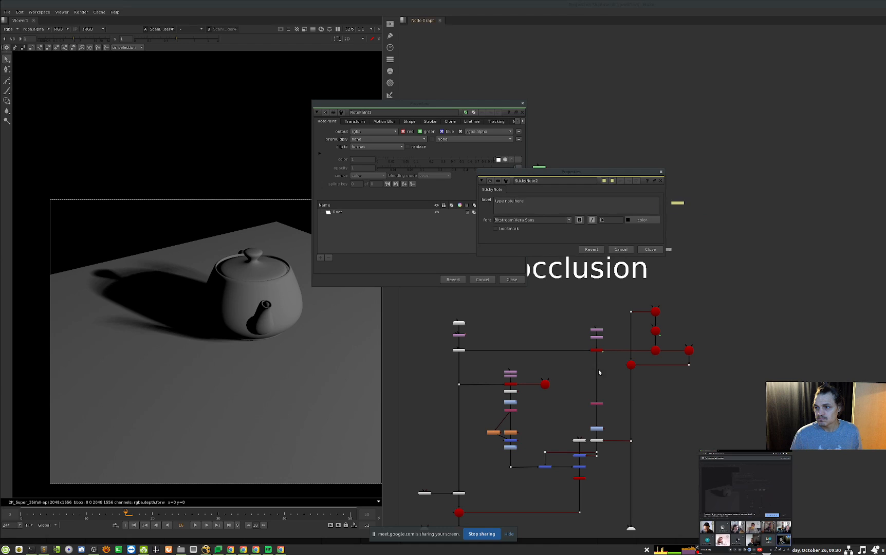
Copy the translate x expression of Axis26 in the ambient occlusion setup into the sticky note's label, and leave the expression unchanged.
scroll(635, 373, up, 3)
double_click(666, 335)
drag(554, 114, 698, 270)
click(618, 287)
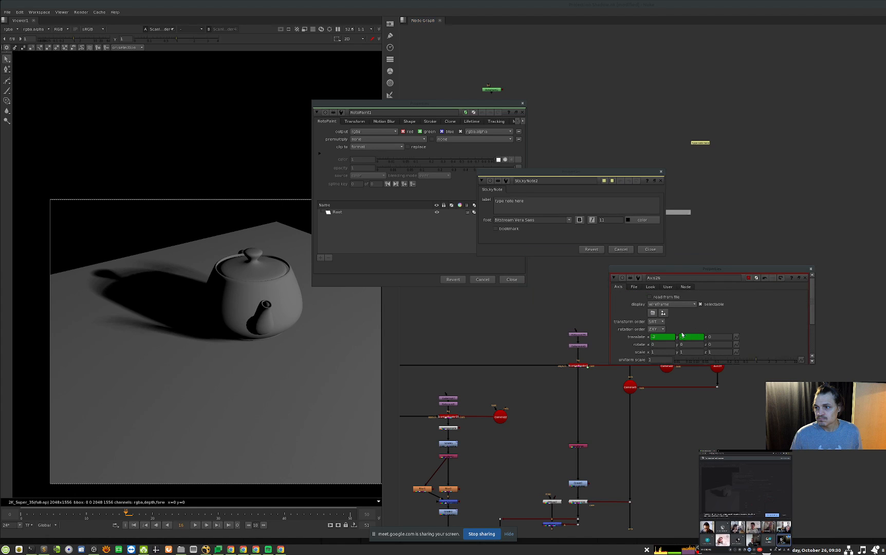
right_click(657, 339)
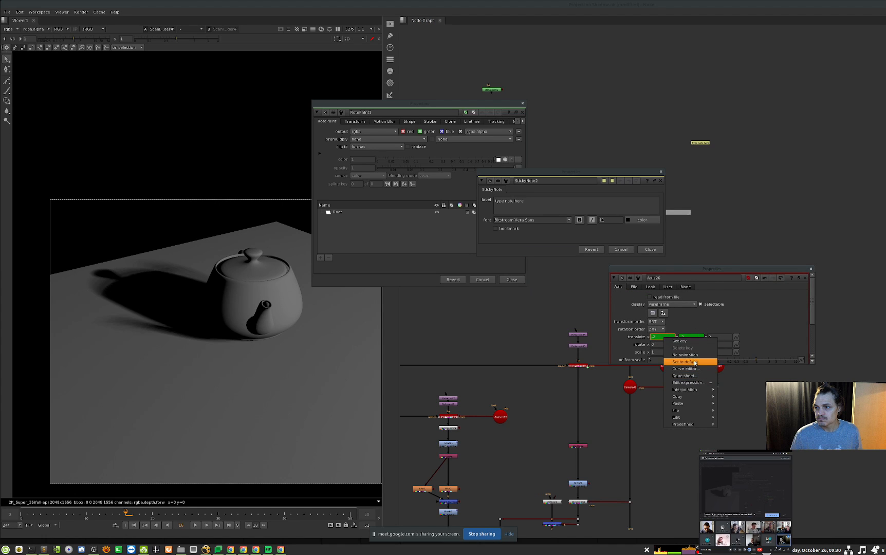
click(695, 384)
key(ctrl+c)
click(583, 204)
key(ctrl+a)
key(ctrl+v)
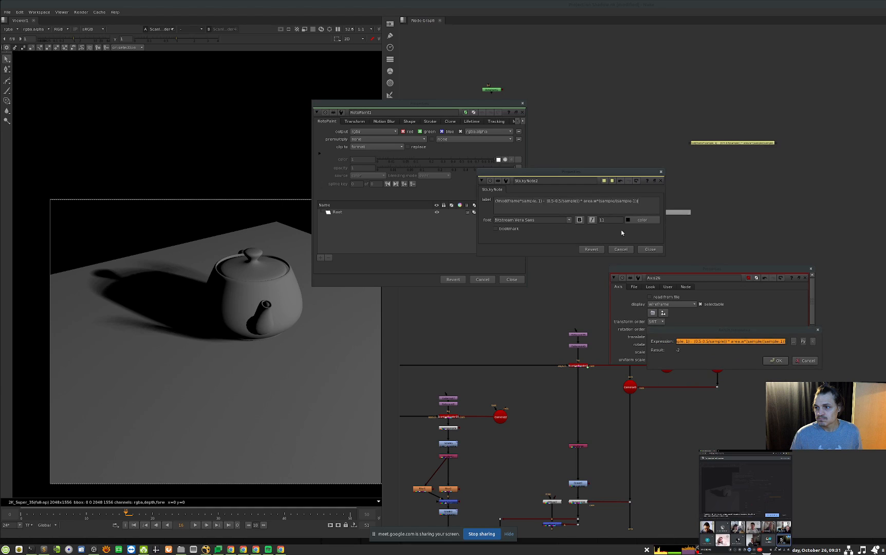
drag(663, 254, 727, 261)
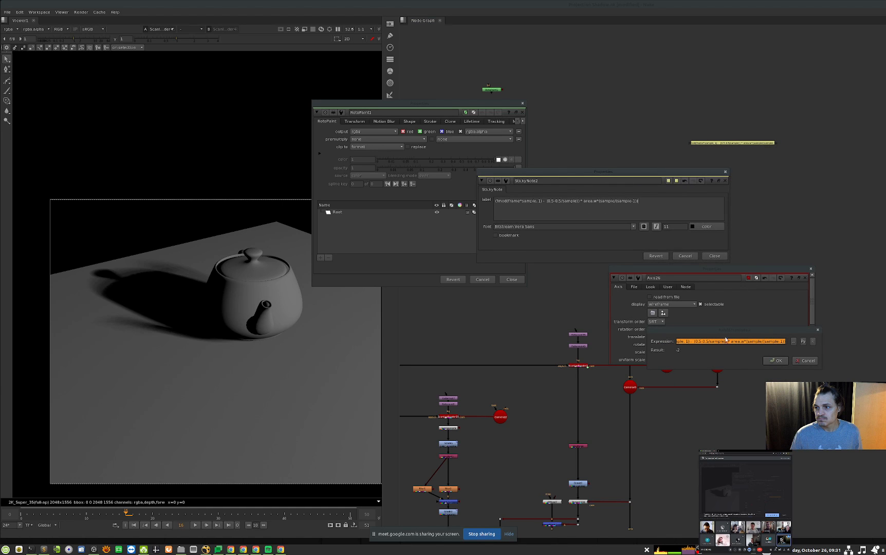
click(807, 361)
Copy the translate y expression of Axis26 into the sticky note's label, below the x expression.
right_click(694, 337)
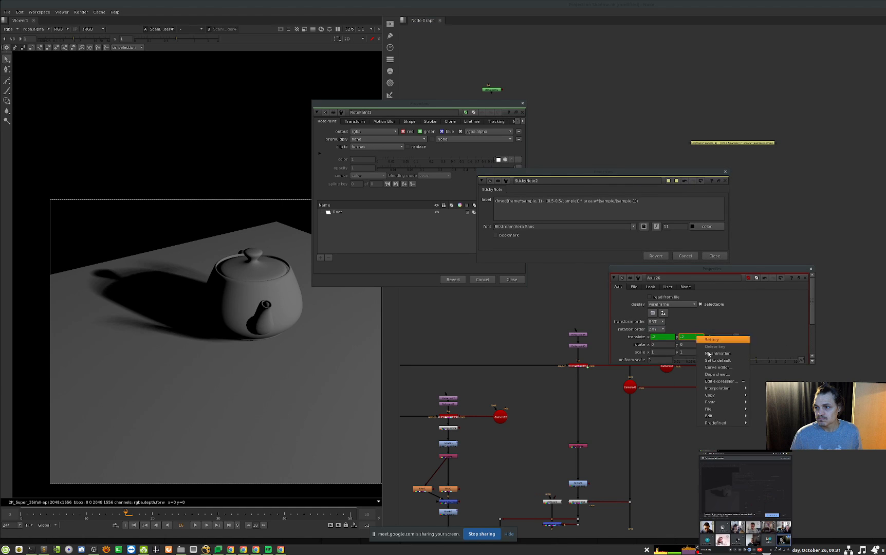
click(710, 351)
click(812, 359)
click(691, 197)
key(Return)
key(Return)
key(ctrl+v)
Set the sticky note's font size to 61 and reposition the note above the ambient occlusion title.
key(ctrl+a)
click(668, 226)
key(Up)
key(Up)
key(Up)
key(Up)
key(Up)
drag(754, 159, 516, 124)
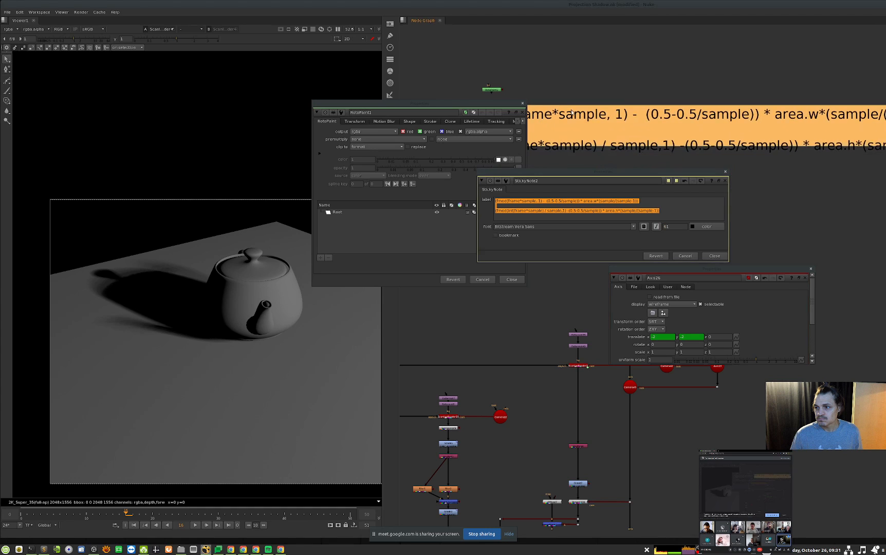
Close the properties of the sticky note, RotoPaint1 and Axis26, and move the sticky note just above the RotoPaint node.
click(676, 206)
click(715, 256)
click(763, 286)
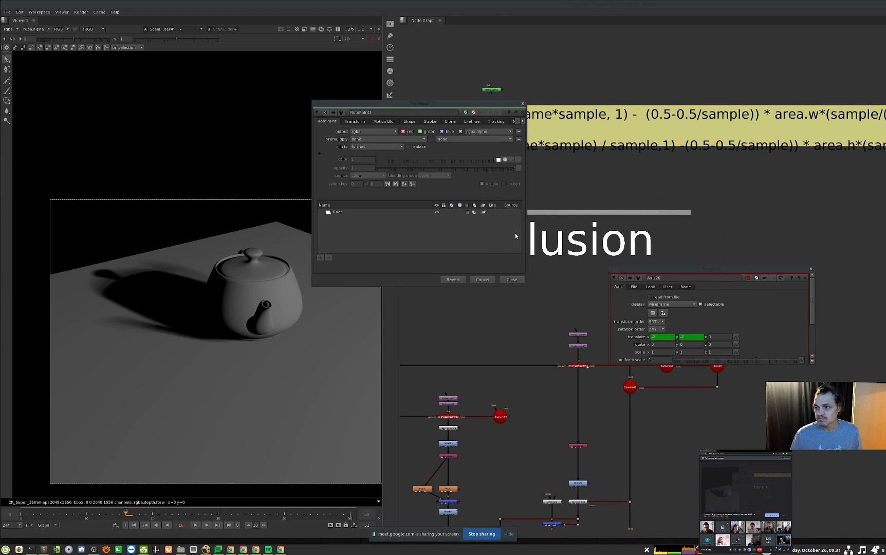
click(512, 280)
click(806, 277)
middle_drag(611, 147, 569, 175)
drag(568, 167, 571, 96)
middle_drag(556, 130, 591, 190)
scroll(570, 188, down, 2)
Show the RotoPaint node's output fitted in the viewer and open its properties clear of the viewer.
click(492, 195)
key(1)
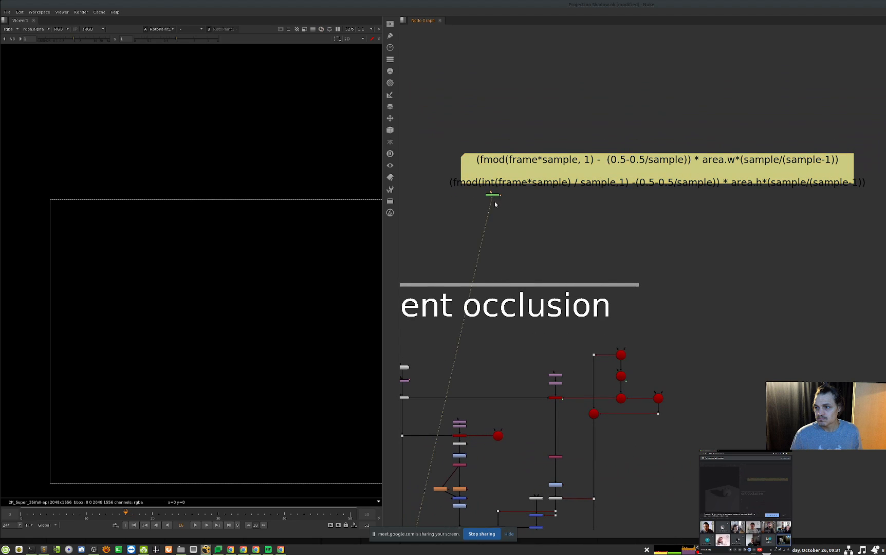
key(f)
mouse_move(234, 290)
middle_down()
mouse_move(223, 293)
mouse_move(248, 298)
middle_up()
scroll(231, 293, down, 2)
double_click(492, 194)
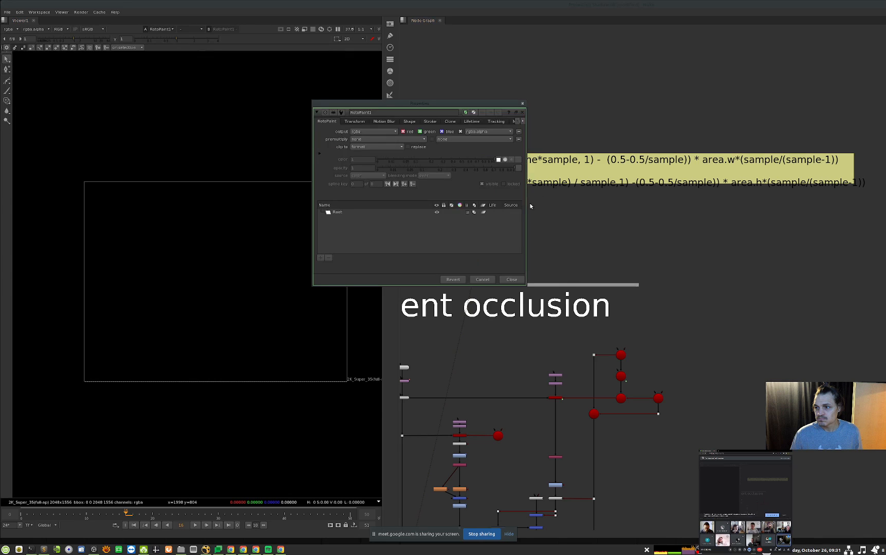
drag(477, 107, 796, 177)
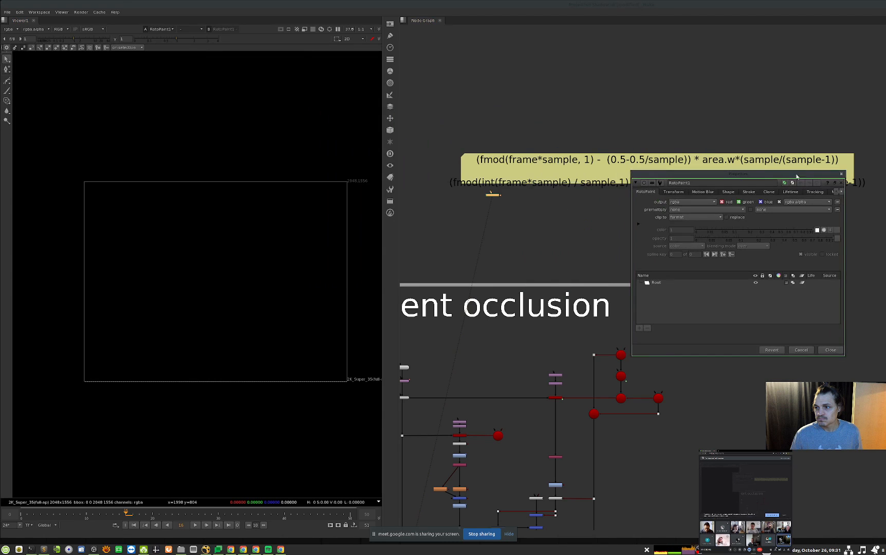
Enlarge the paint Brush to size 137 and paint spaced white dots along the frame's lower edge.
click(7, 91)
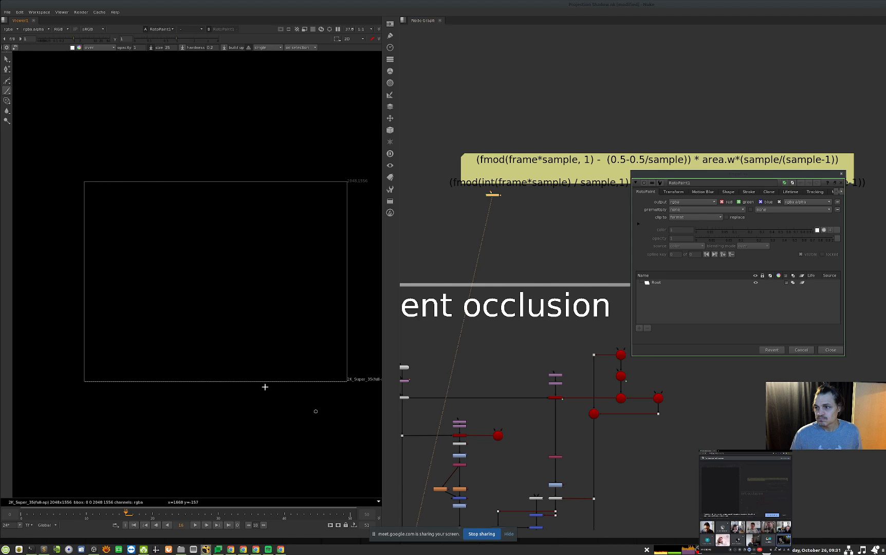
shift+drag(97, 374, 112, 374)
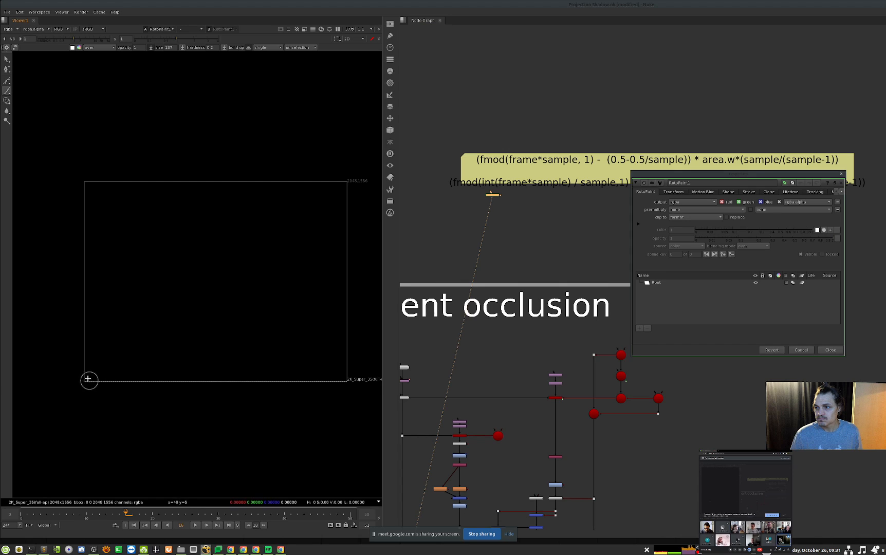
click(86, 380)
click(150, 382)
click(233, 379)
click(149, 380)
click(89, 378)
click(145, 381)
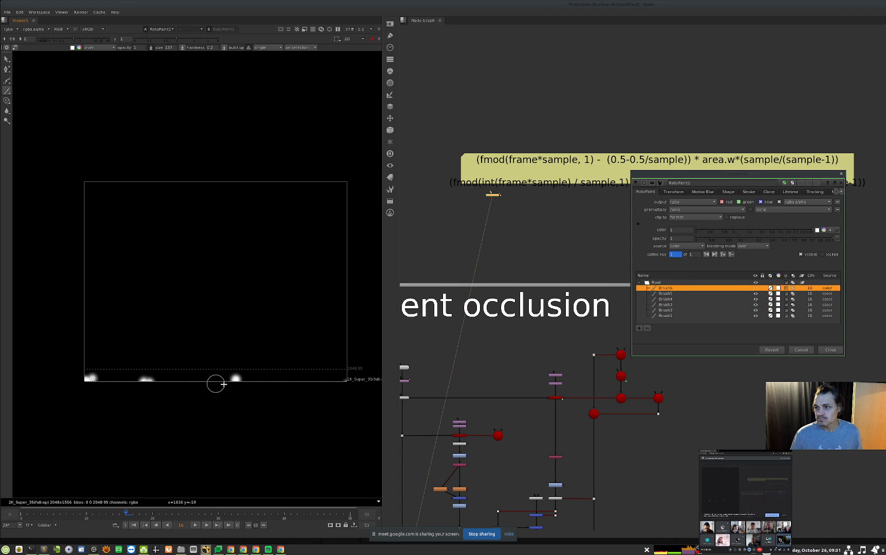
click(348, 382)
click(100, 383)
click(168, 384)
click(246, 384)
click(352, 383)
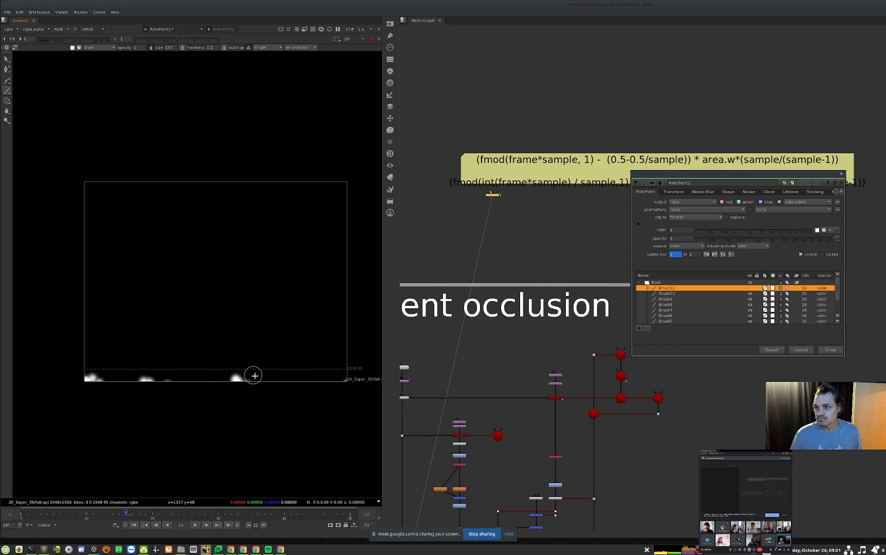
Paint spaced white dots up the frame's left edge, from the lower corner to the upper corner.
click(90, 379)
click(90, 379)
click(90, 379)
click(90, 379)
click(92, 315)
click(92, 315)
click(91, 315)
click(91, 315)
click(83, 245)
click(87, 244)
click(88, 243)
click(88, 243)
click(99, 189)
click(90, 186)
click(90, 187)
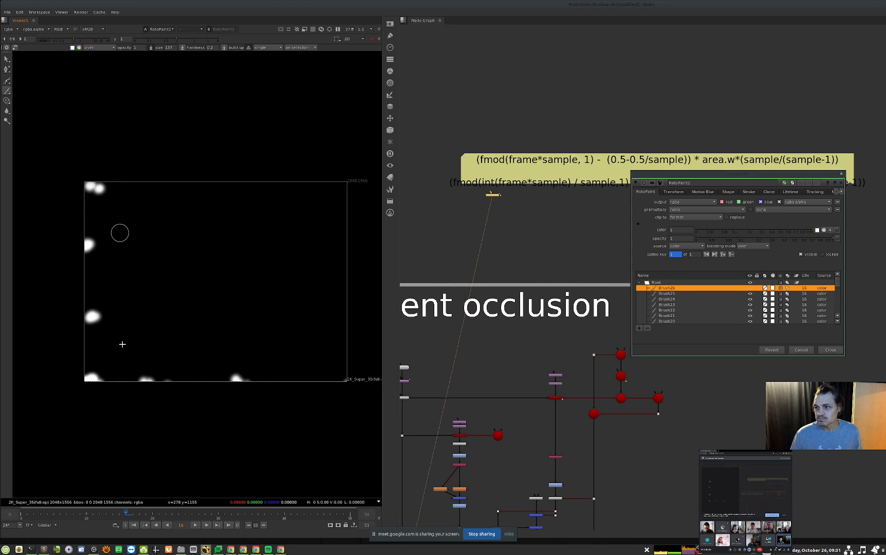
Paint two more dots along the frame's lower edge and close the RotoPaint properties.
click(89, 381)
click(163, 379)
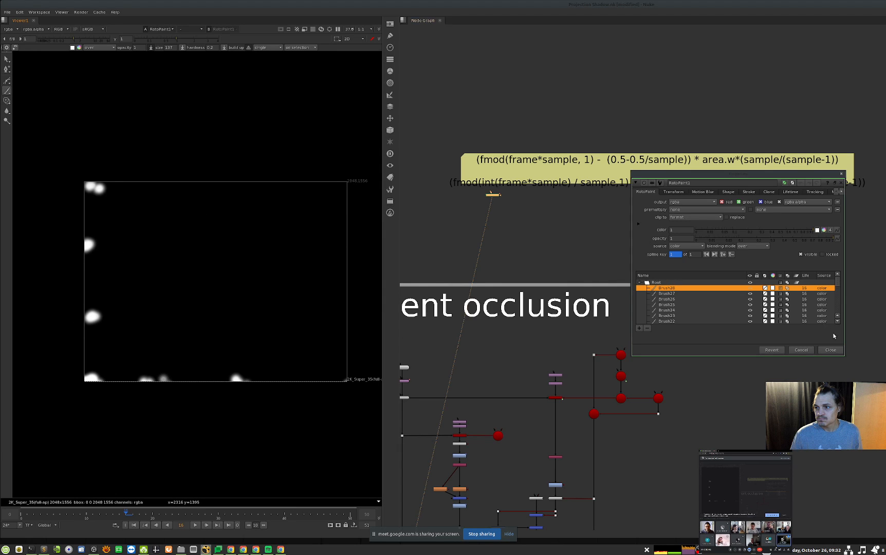
click(830, 349)
Add a Transform node below the RotoPaint node and set its translate x expression to fmod(frame, 5).
click(491, 174)
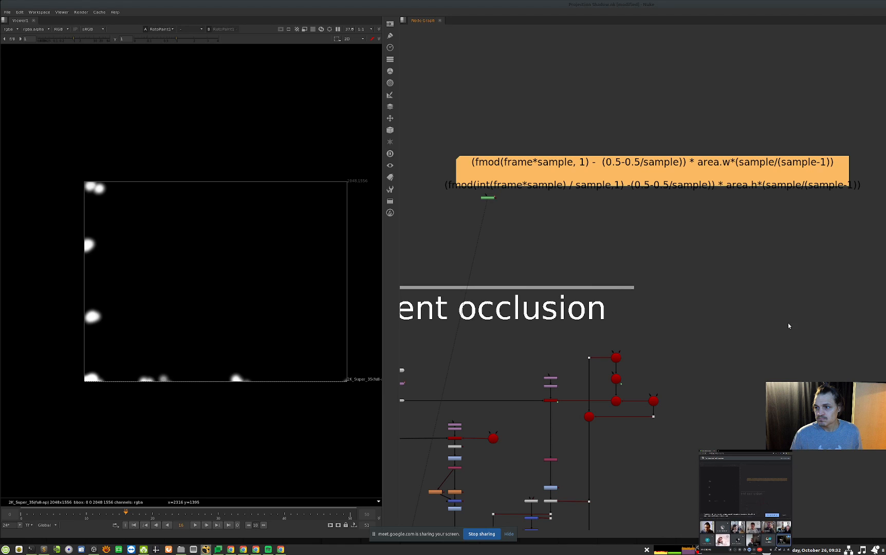
key(t)
drag(448, 190, 562, 277)
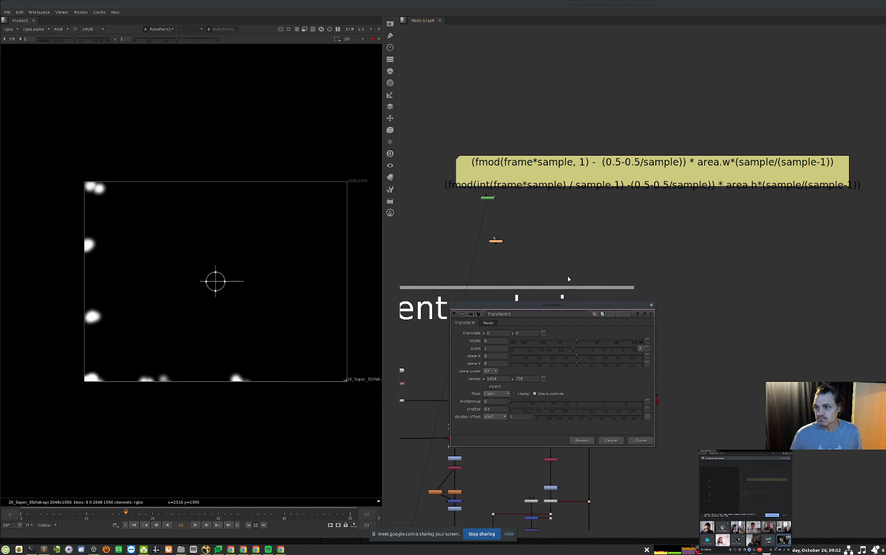
click(496, 333)
key(equal)
text(frame)
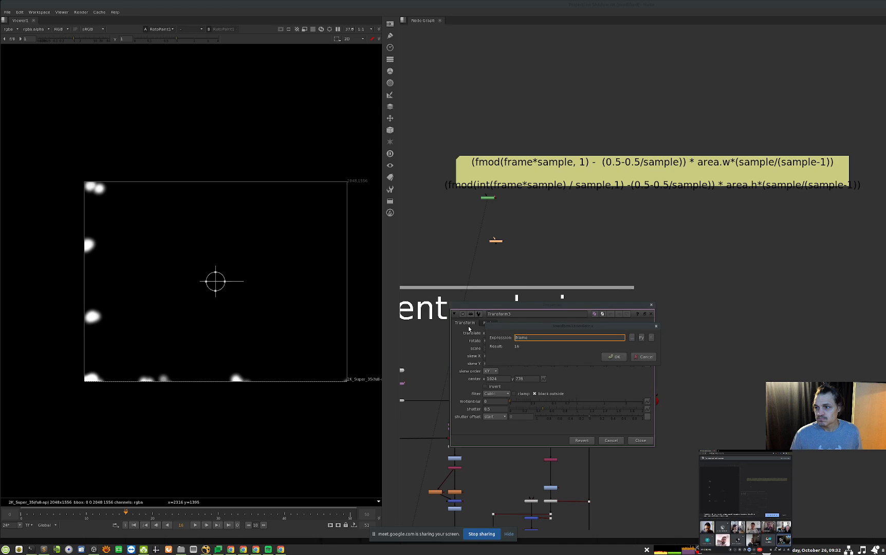
key(Home)
text(()
key(Home)
text(fmod. 5))
drag(528, 338, 536, 337)
click(616, 357)
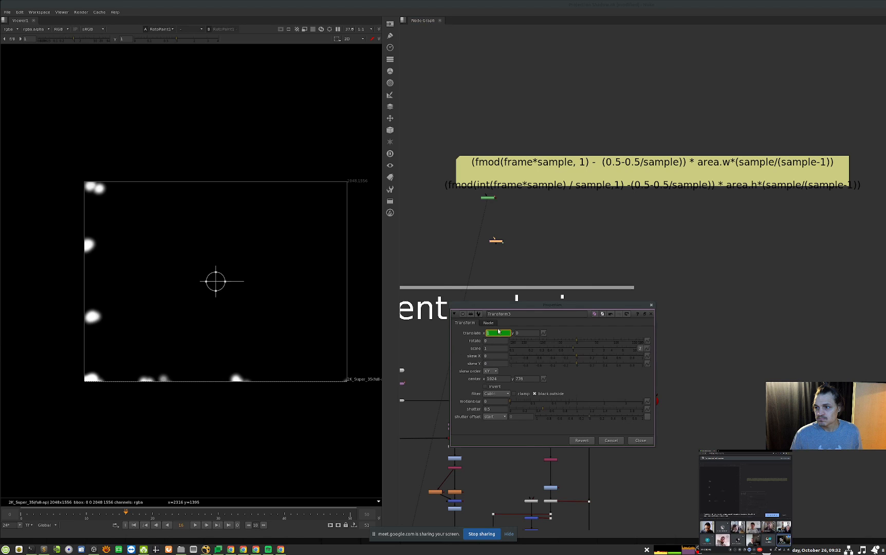
Display the Transform's translate x curve in an enlarged Curve Editor window placed over the viewer and node graph.
right_click(501, 334)
click(523, 365)
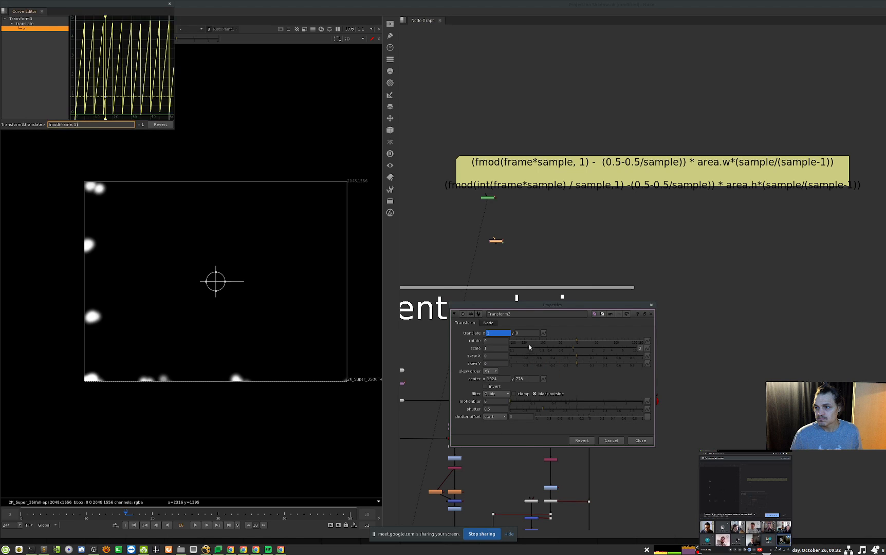
drag(676, 207, 692, 209)
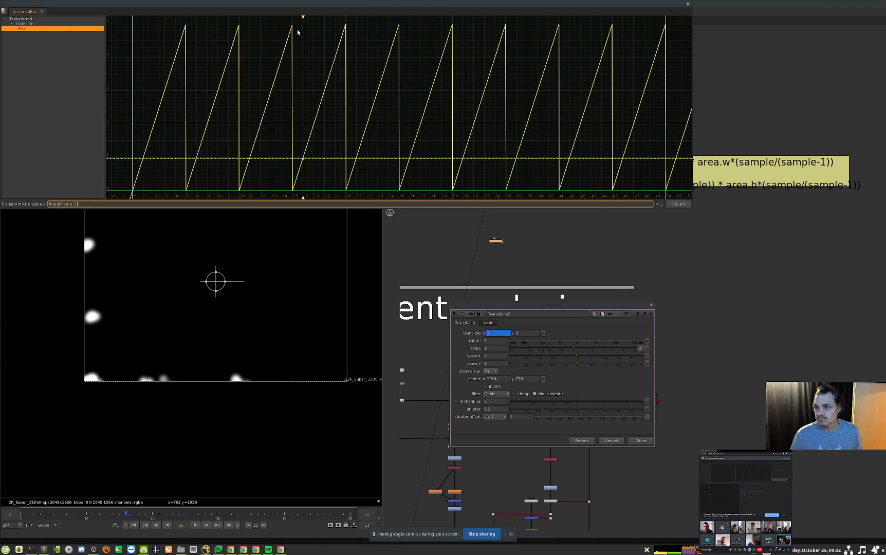
alt+drag(381, 34, 539, 87)
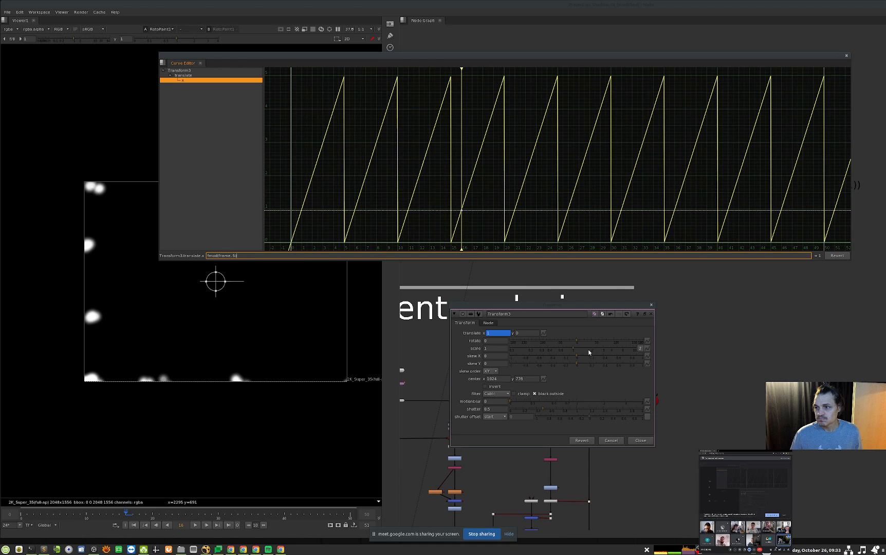
Change the Transform's translate x expression to int(frame*5)/5.
click(504, 332)
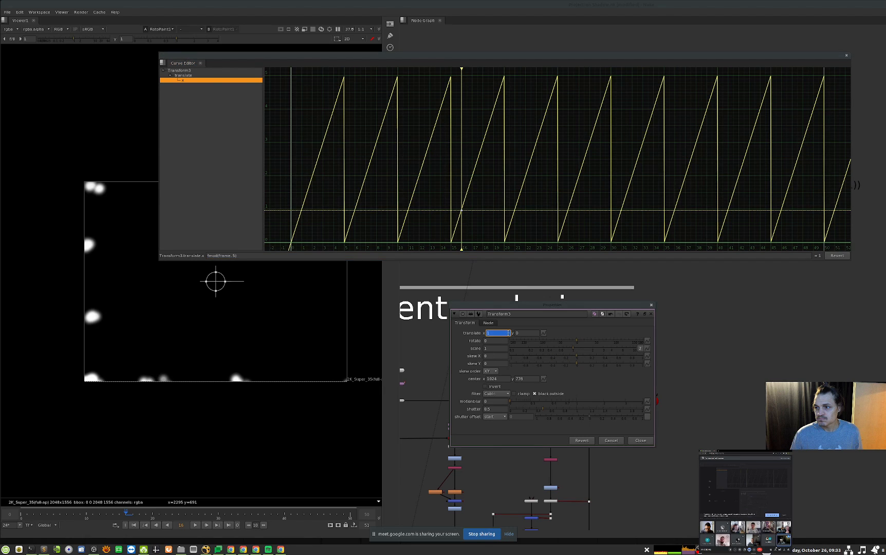
key(equal)
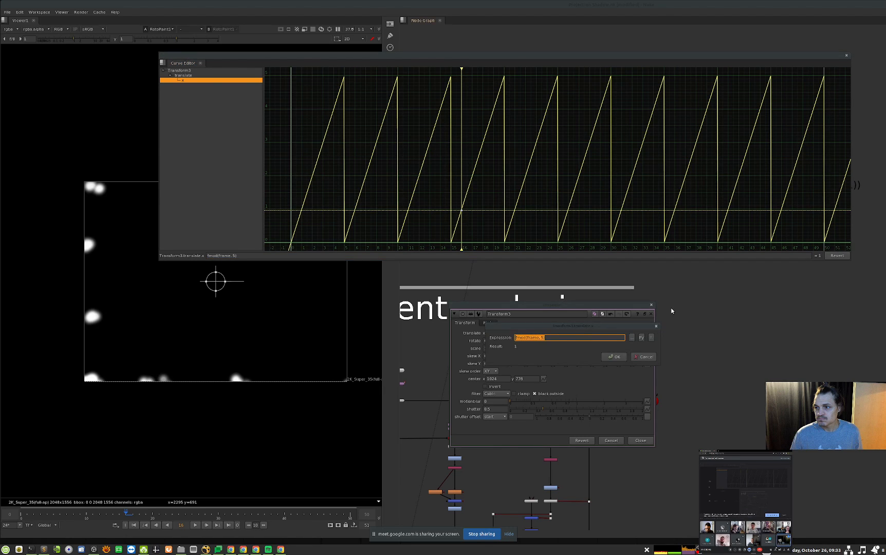
key(Left)
key(shift+Home)
key(BackSpace)
key(BackSpace)
key(BackSpace)
text(*)
key(Home)
text(int()
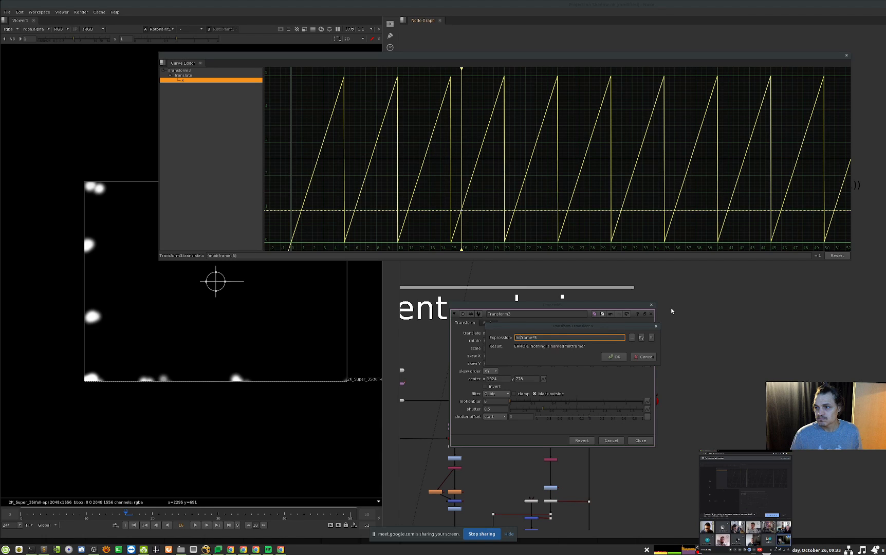
key(End)
text())
key(Return)
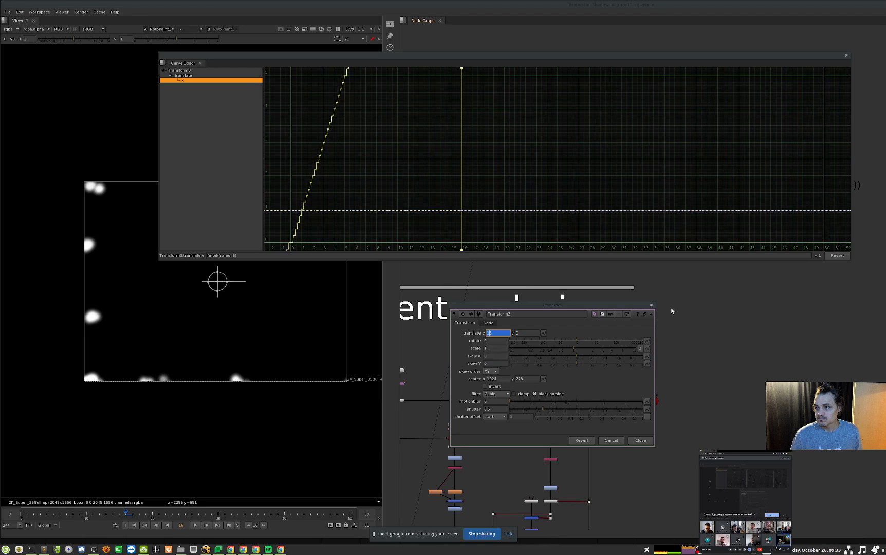
Examine the translate x curve near frame 0, change its expression to int(frame/5)/5, and fit the curve.
alt+middle_drag(406, 180, 366, 196)
middle_drag(316, 221, 609, 200)
right_click(436, 184)
click(433, 174)
alt+middle_drag(370, 198, 544, 180)
middle_drag(400, 206, 562, 198)
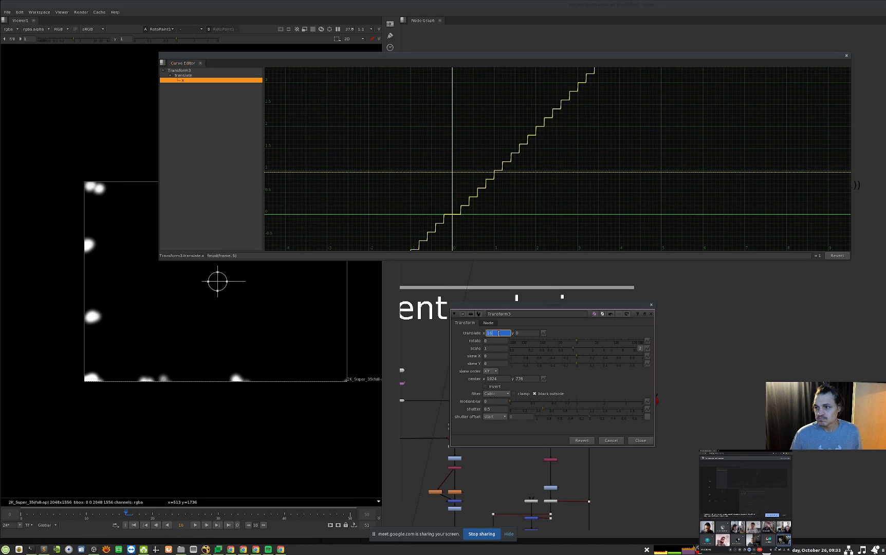
key(equal)
key(Right)
key(Left)
key(Left)
key(Left)
key(Left)
key(BackSpace)
text(/)
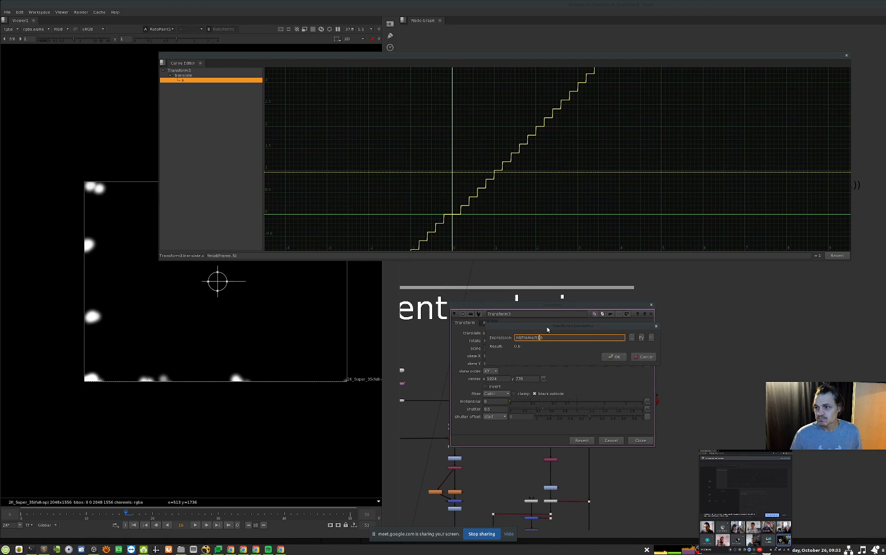
key(Return)
key(f)
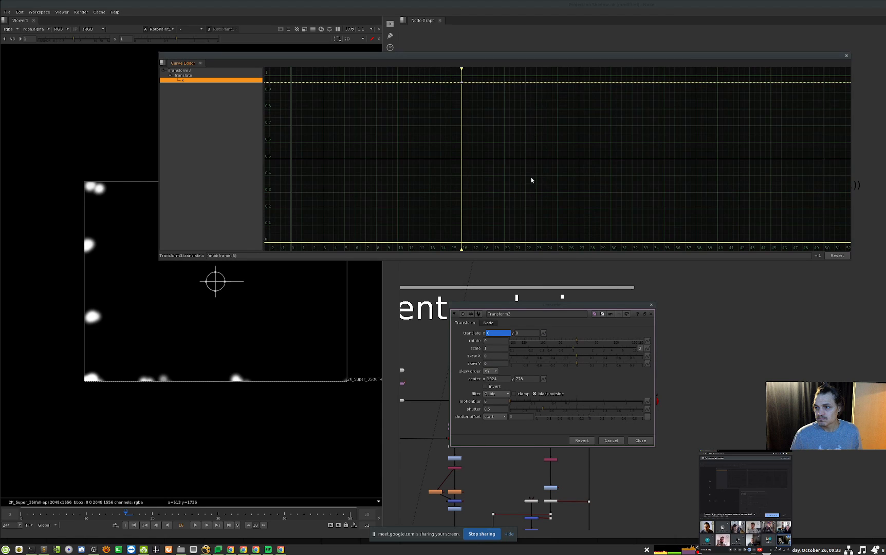
Change the translate x expression to int(frame/5)*5 and fit the curve in the Curve Editor.
click(504, 332)
key(equal)
key(Left)
key(Left)
key(Delete)
key(Return)
key(f)
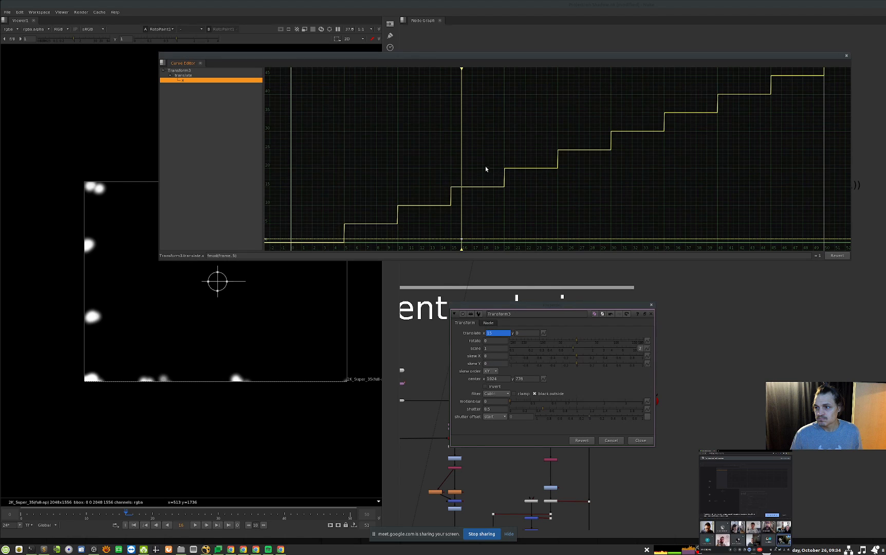
middle_drag(455, 249, 494, 241)
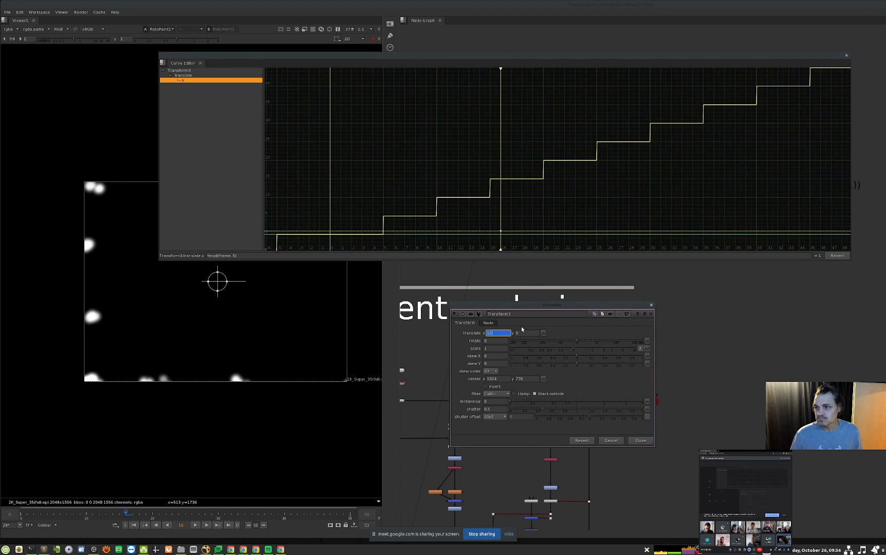
Review the expression on Transform3's x translate without changing it, close its properties and move the Curve Editor aside.
key(equal)
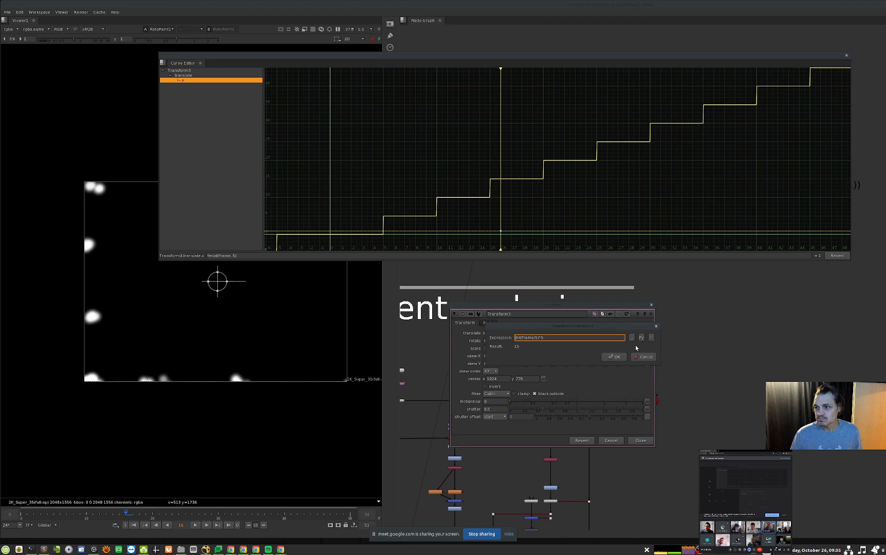
click(650, 356)
click(651, 312)
drag(565, 49, 884, 185)
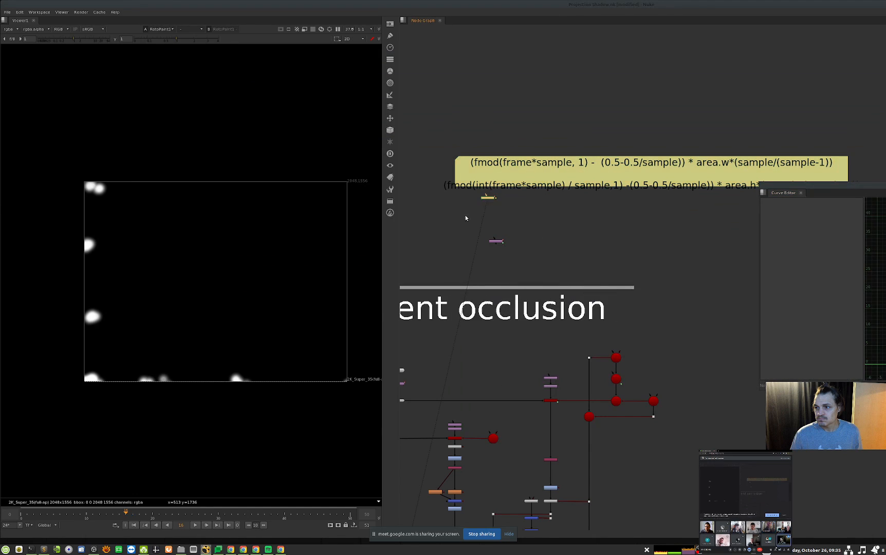
Open RotoPaint1's properties and delete all of its brush strokes.
double_click(492, 198)
click(697, 304)
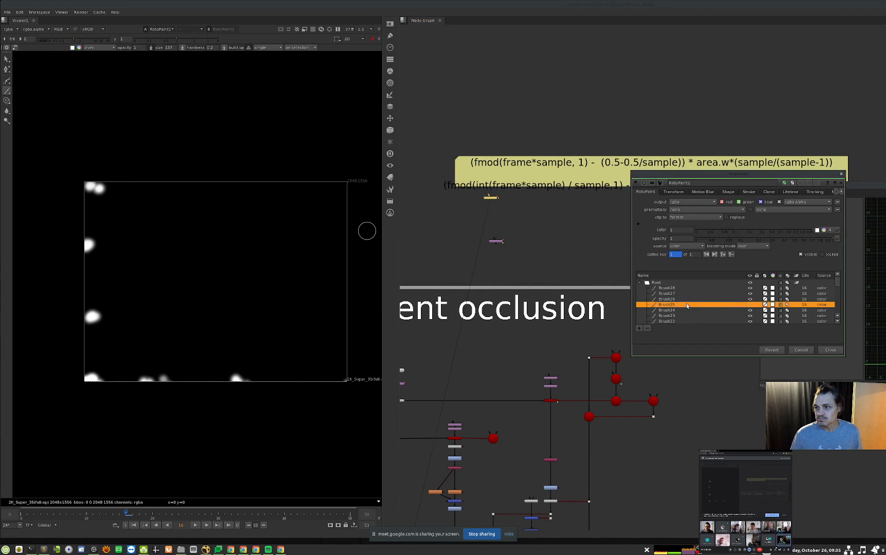
key(ctrl+a)
key(shift+Down)
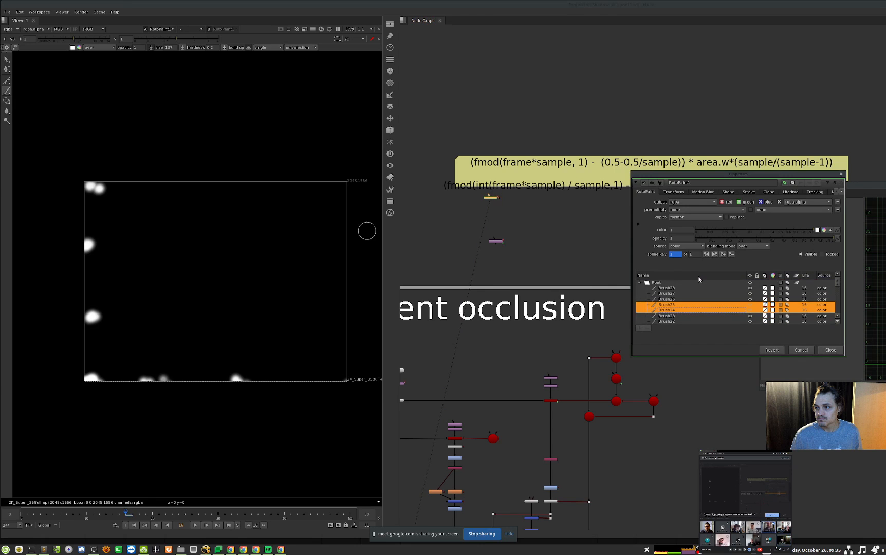
key(Up)
key(Up)
key(Up)
key(Up)
key(Up)
key(shift+Down)
key(Up)
key(Down)
key(shift+Down)
key(shift+Down)
key(shift+Down)
key(shift+Down)
key(shift+Down)
key(shift+Down)
key(shift+Down)
key(shift+Down)
key(shift+Down)
key(shift+Down)
key(shift+Down)
key(shift+Down)
key(shift+Down)
key(shift+Down)
key(shift+Down)
key(shift+Down)
key(shift+Down)
key(shift+Down)
key(shift+Down)
key(shift+Down)
key(shift+Down)
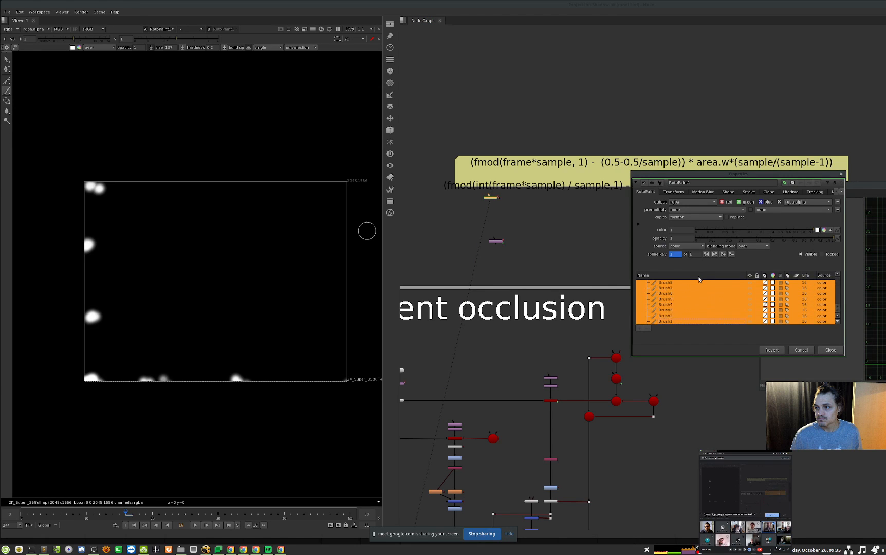
key(Delete)
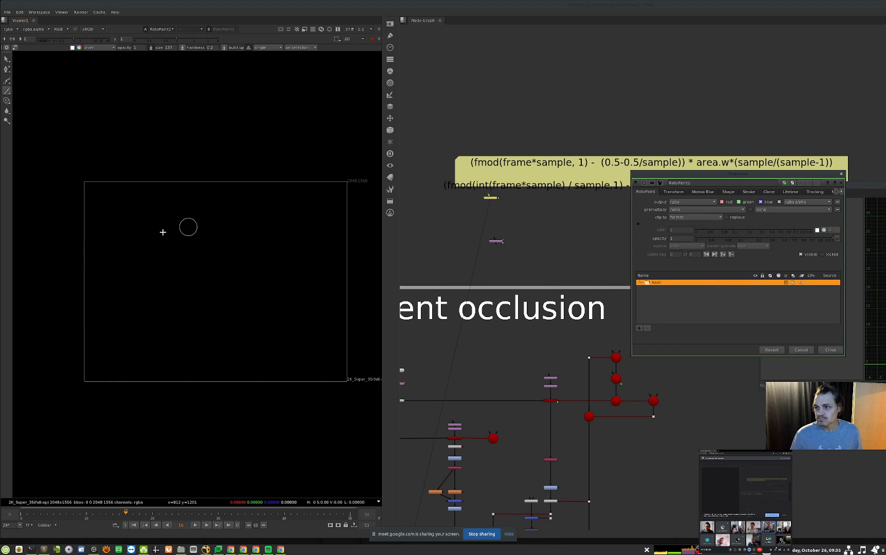
drag(172, 248, 149, 248)
key(ctrl+z)
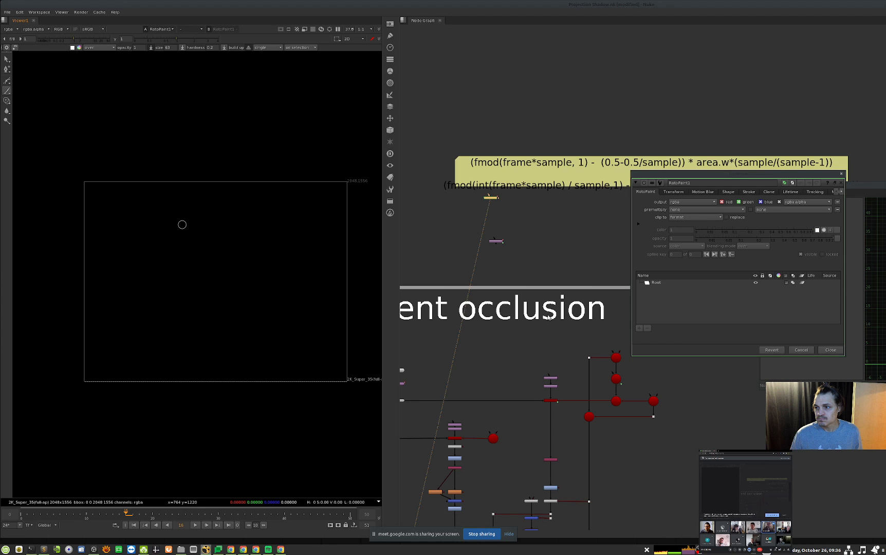
drag(114, 230, 127, 232)
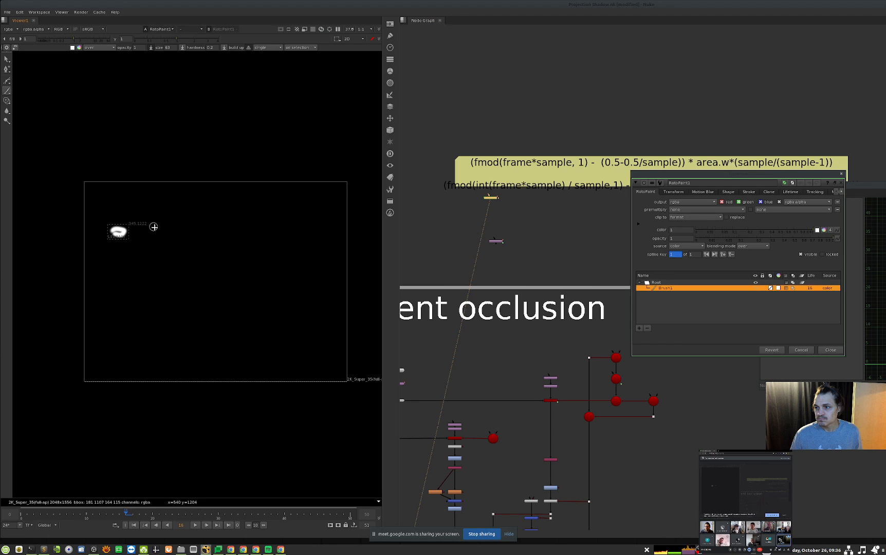
key(ctrl+z)
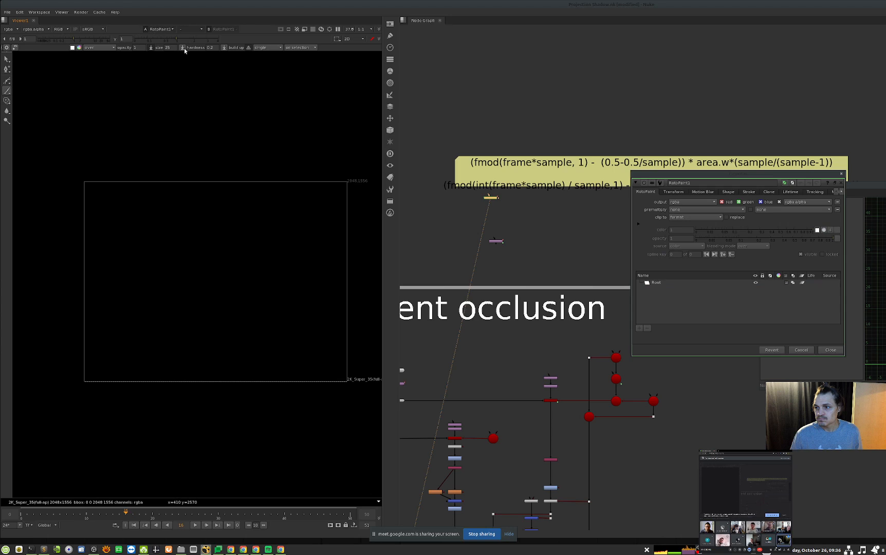
Set the brush hardness to 1 and paint the digits 1 to 5 in a row across the upper part of the frame.
double_click(211, 47)
text(1)
click(193, 92)
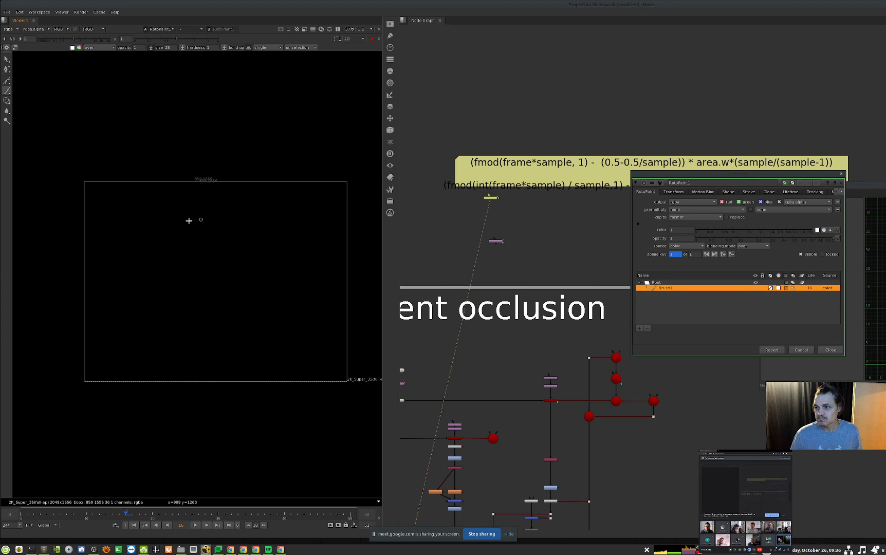
key(ctrl+z)
mouse_move(113, 205)
mouse_down()
mouse_move(114, 219)
mouse_move(282, 220)
mouse_up()
drag(287, 204, 311, 200)
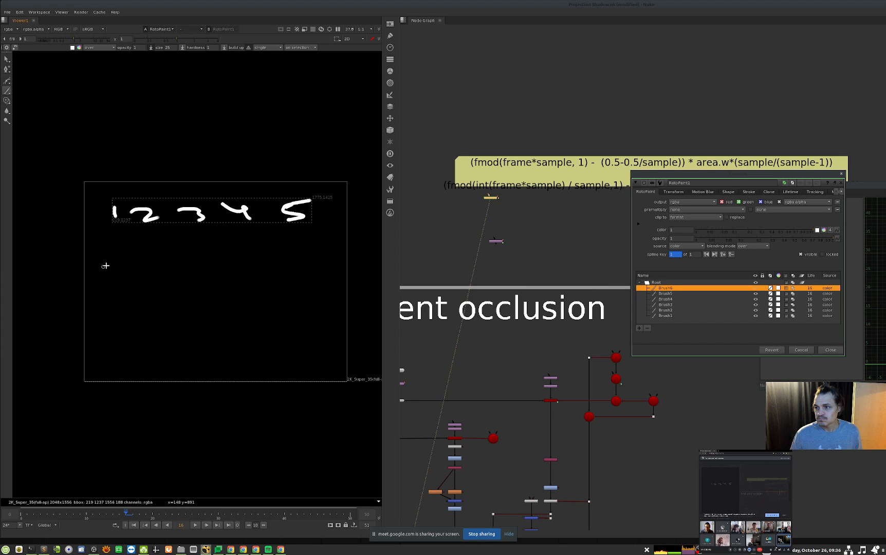
Paint a second row of fractions ending in 0.4, 0.8 and 1 beneath the digits 1 to 5.
drag(303, 256, 303, 269)
click(261, 268)
mouse_move(234, 265)
mouse_down()
mouse_move(249, 269)
mouse_move(280, 253)
mouse_move(231, 270)
mouse_move(191, 264)
mouse_up()
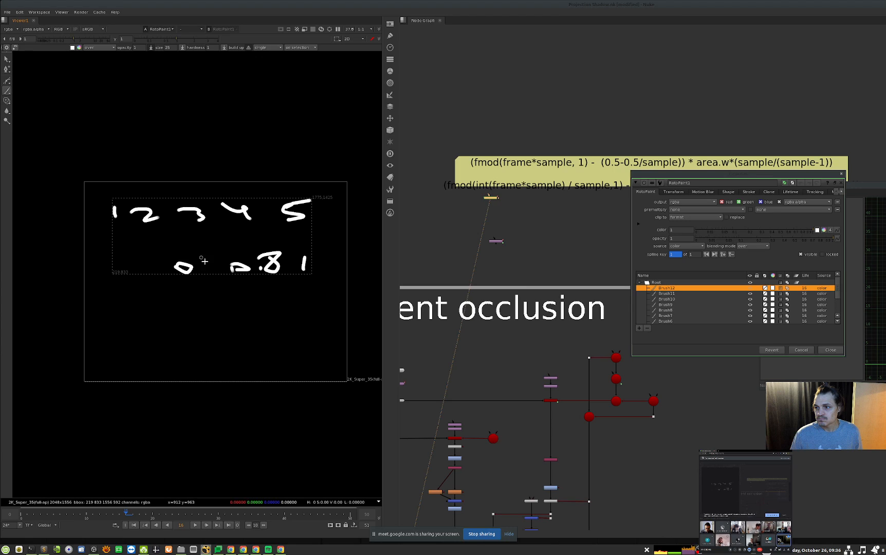
mouse_move(132, 264)
mouse_down()
mouse_move(162, 269)
mouse_move(176, 253)
mouse_move(223, 268)
mouse_up()
click(151, 271)
click(199, 271)
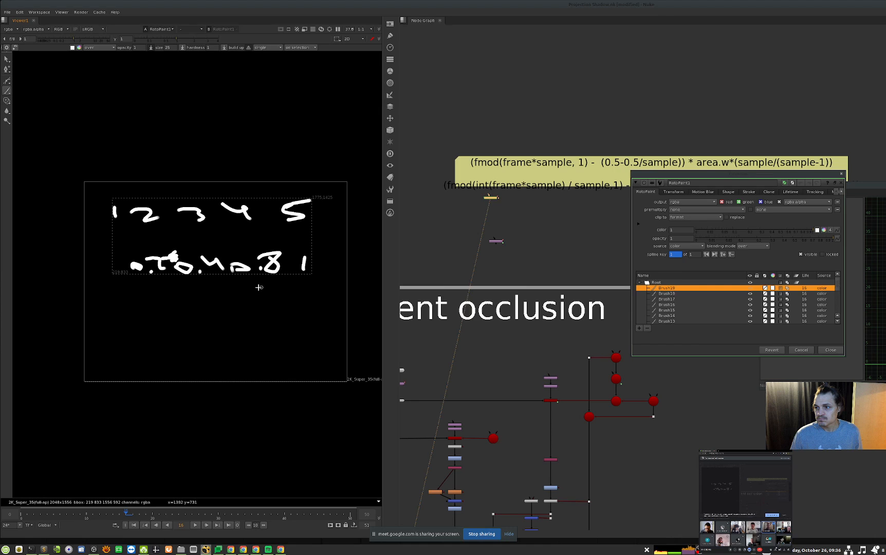
Paint an x after the row of fractions and a third row of zeros ending in 1, with a 5 below it.
drag(67, 270, 75, 267)
drag(332, 257, 348, 267)
drag(349, 254, 331, 269)
drag(109, 308, 166, 307)
drag(183, 306, 195, 307)
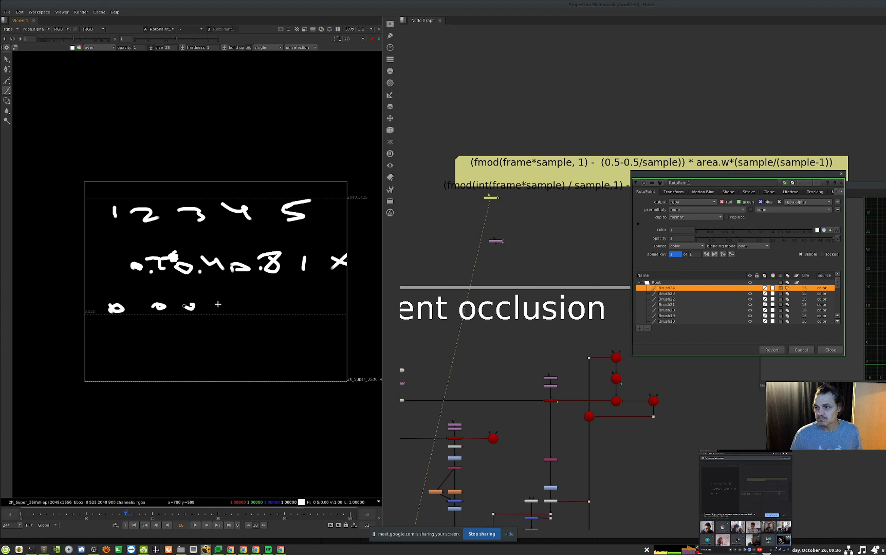
click(240, 303)
mouse_move(275, 303)
mouse_down()
mouse_move(344, 306)
mouse_move(300, 340)
mouse_up()
drag(297, 320, 317, 318)
Paint a 6 at the end of the first row, another 1 in the second row and a second 5 below the third.
drag(347, 202, 343, 223)
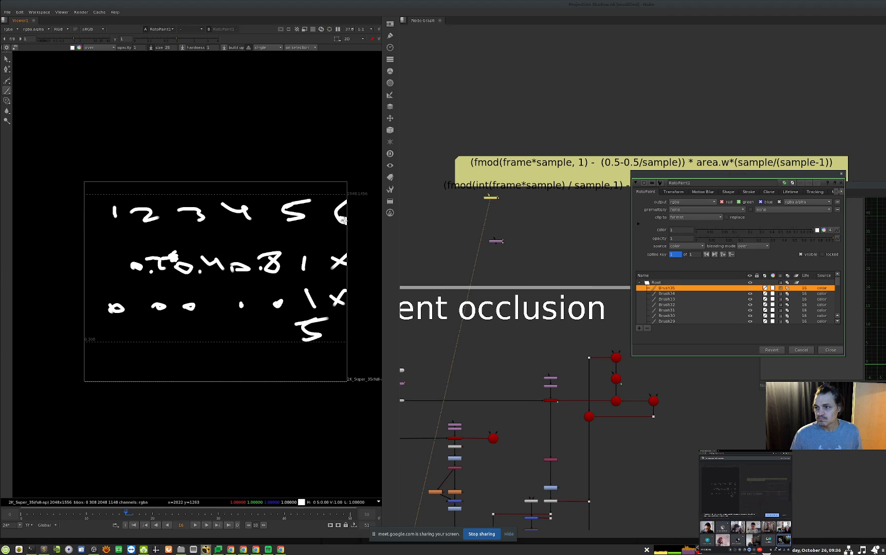
drag(317, 255, 313, 270)
drag(329, 274, 348, 272)
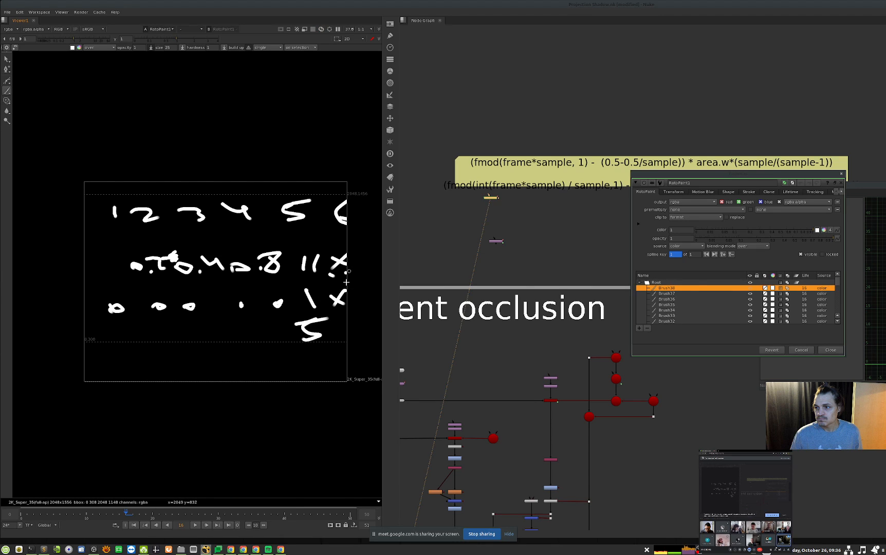
drag(339, 327, 334, 349)
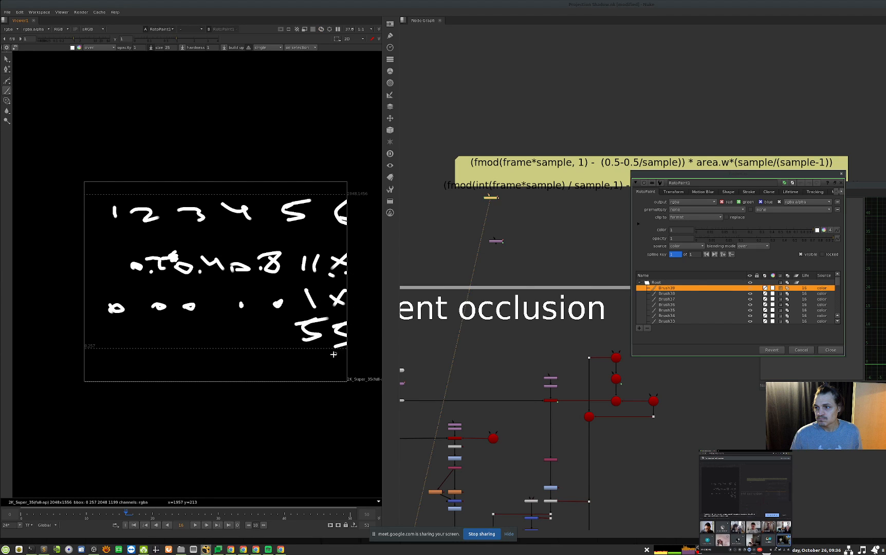
Undo all the painted numbers and the deletion of RotoPaint1's original brush strokes.
key(ctrl+z)
key(ctrl+z)
key(ctrl+z)
key(ctrl+z)
key(ctrl+z)
key(ctrl+z)
key(ctrl+z)
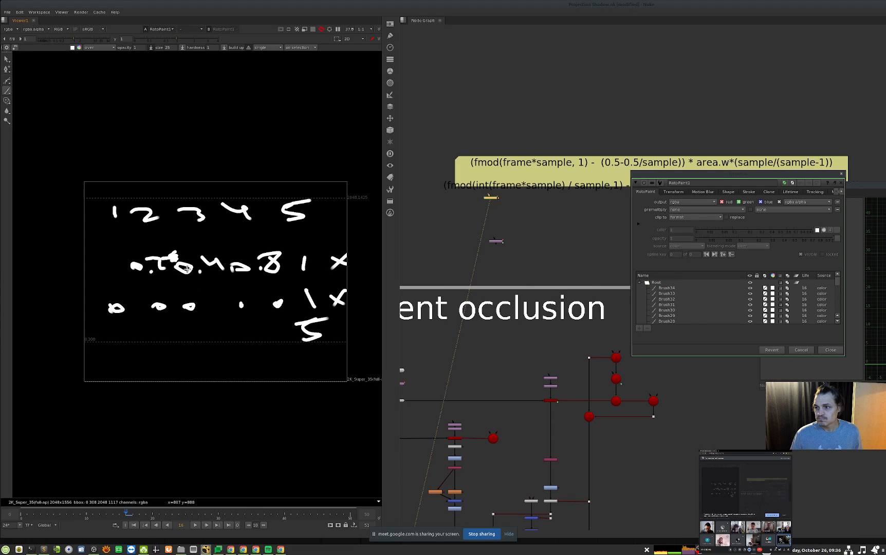
key(ctrl+z)
key(ctrl+z)
key(ctrl+z)
key(ctrl+z)
key(ctrl+z)
key(ctrl+z)
key(ctrl+z)
key(ctrl+z)
key(ctrl+z)
key(ctrl+z)
key(ctrl+z)
key(ctrl+z)
key(ctrl+z)
key(ctrl+z)
key(ctrl+z)
key(ctrl+z)
key(ctrl+z)
key(ctrl+z)
key(ctrl+z)
key(ctrl+z)
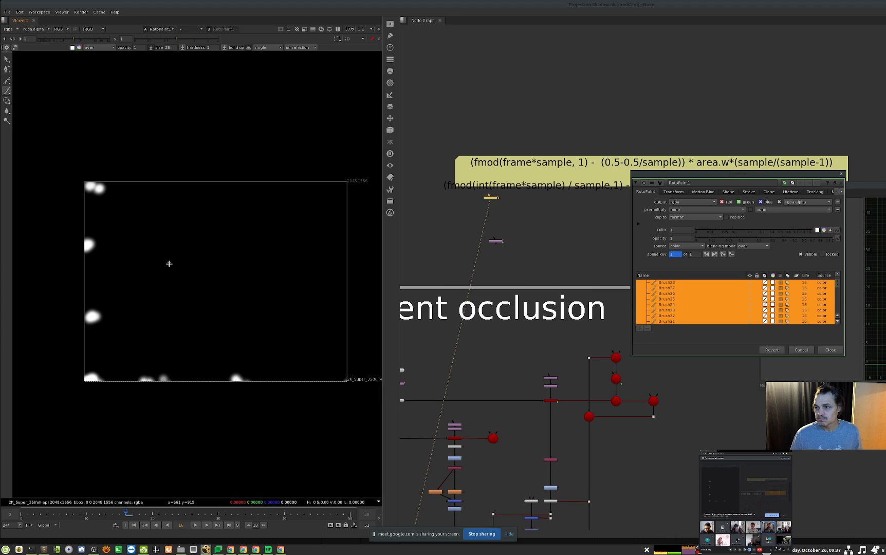
Move the sticky note with the fmod formulas higher above the RotoPaint and Transform nodes, clear of the properties window.
drag(579, 182, 559, 173)
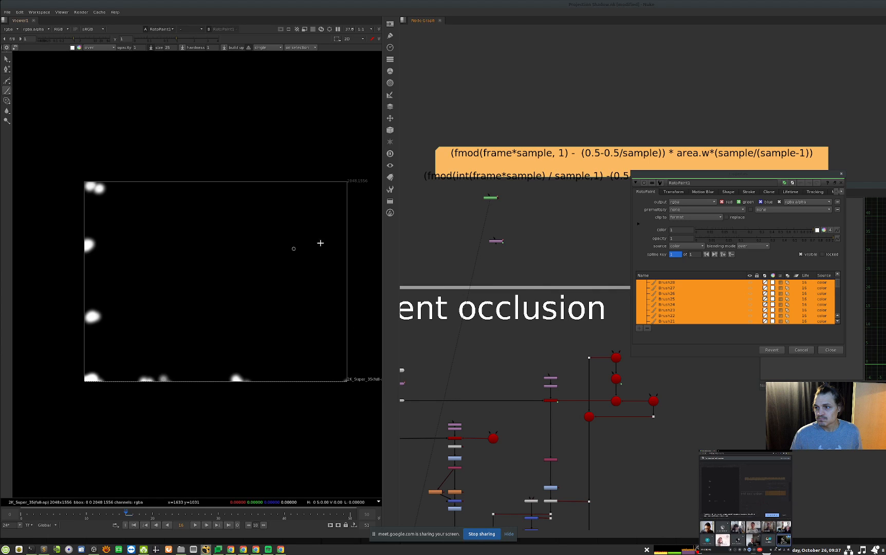
drag(578, 163, 604, 139)
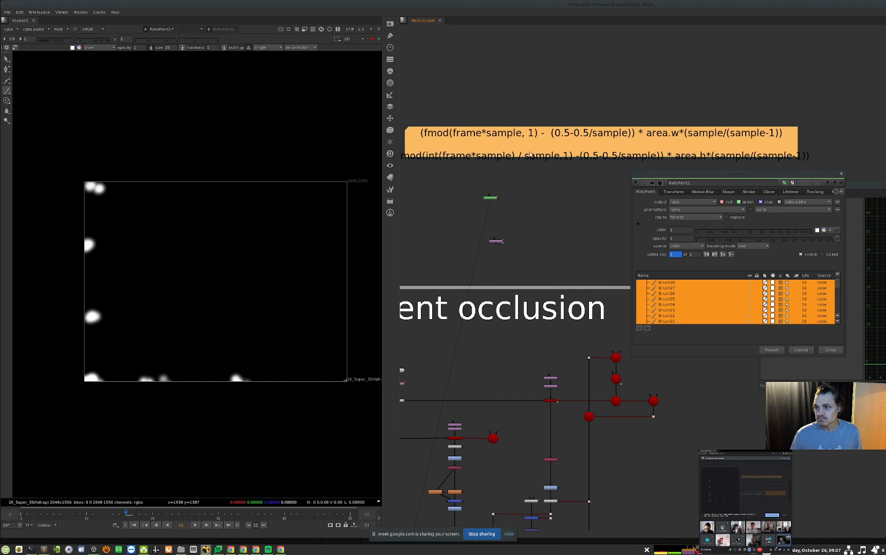
drag(456, 156, 514, 161)
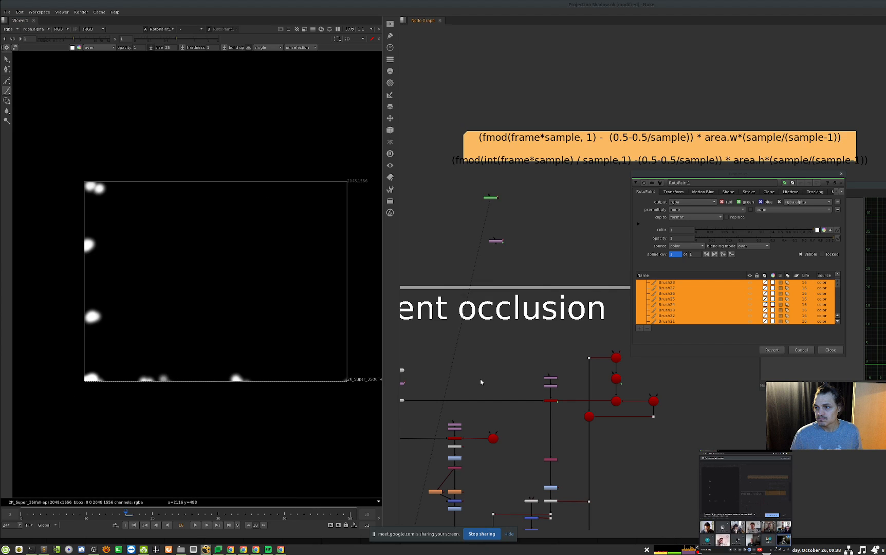
Delete the RotoPaint and Transform nodes below the formula note and close the floating Curve Editor.
drag(541, 179, 448, 276)
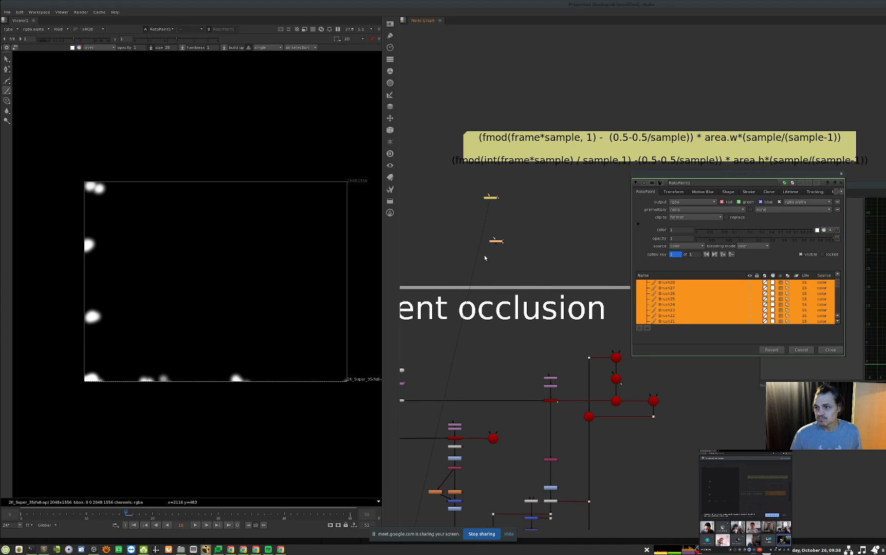
key(Delete)
drag(868, 185, 774, 235)
key(alt+F4)
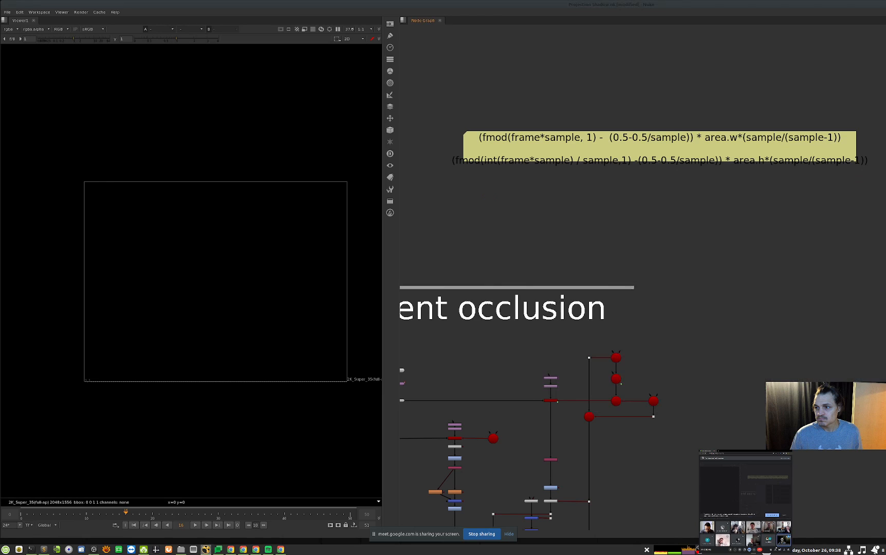
Display the output of the final Multiply2 node of the ambient occlusion setup in the viewer.
scroll(854, 236, down, 3)
middle_drag(784, 295, 651, 261)
middle_drag(692, 304, 762, 276)
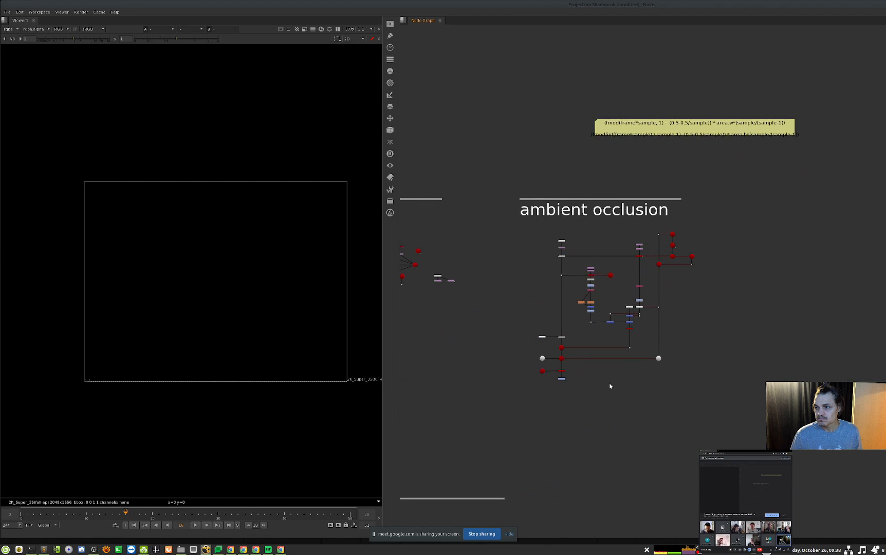
scroll(564, 361, up, 5)
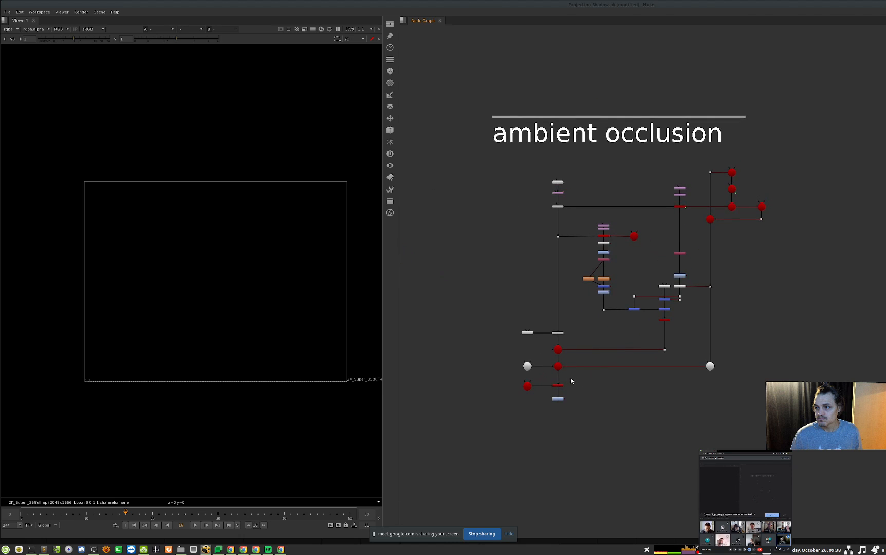
click(553, 410)
key(1)
click(521, 446)
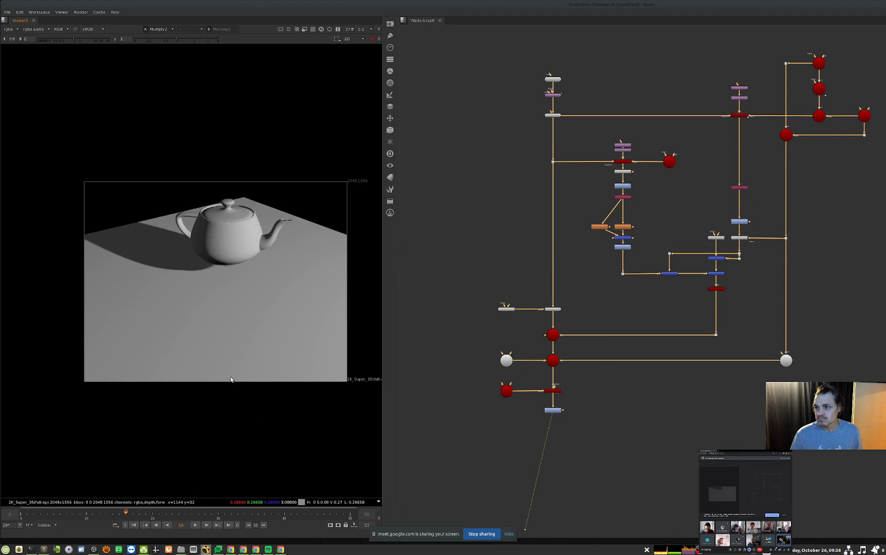
Go to the first frame and examine the contact shadow at the teapot's base up close.
key(f)
key(Home)
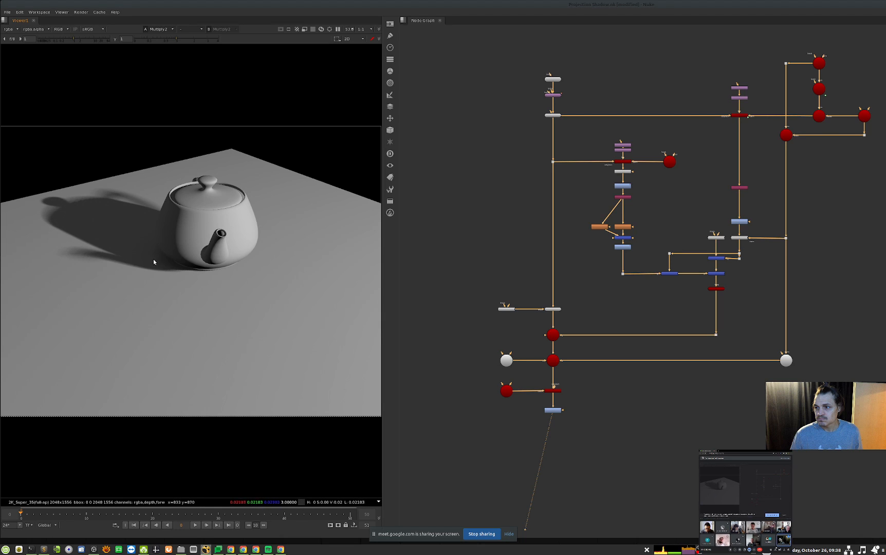
scroll(180, 258, up, 5)
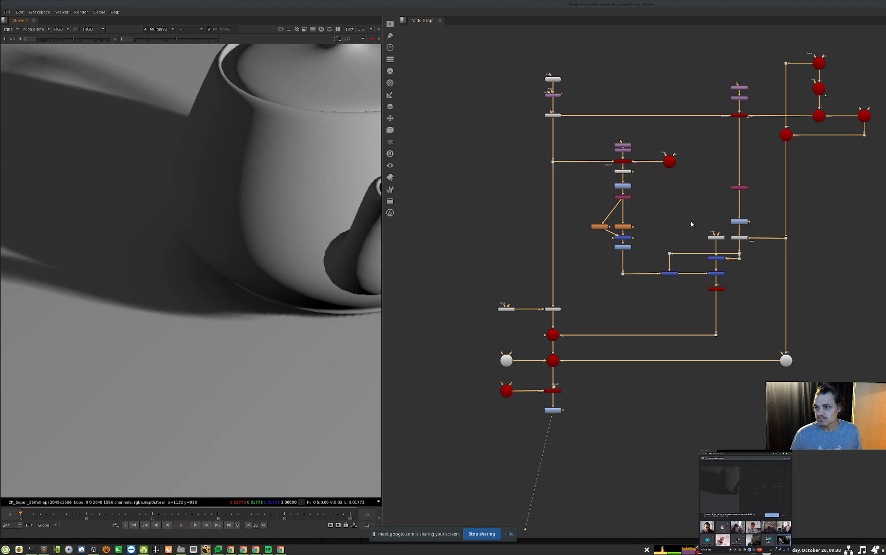
scroll(701, 261, up, 4)
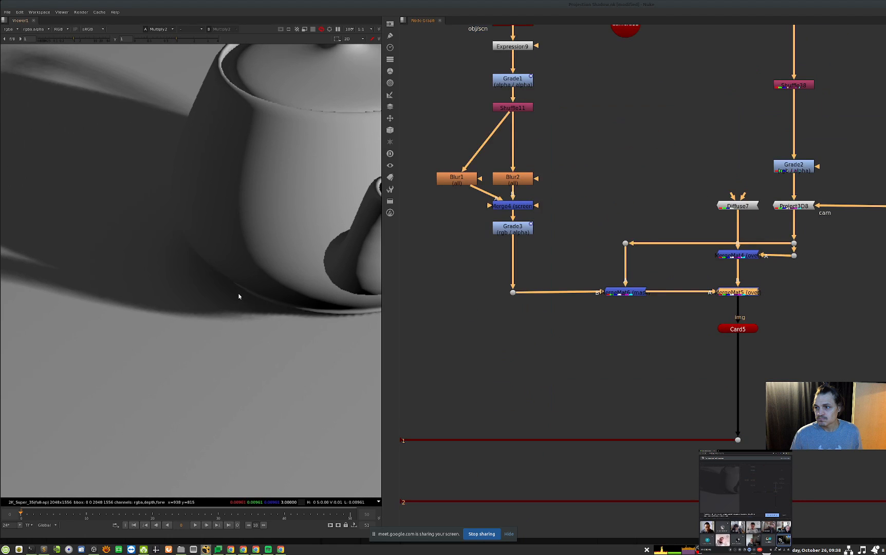
key(f)
Display the output of Expression9 below the top-view ScanlineRender in the viewer.
middle_drag(572, 88, 623, 237)
scroll(613, 253, down, 1)
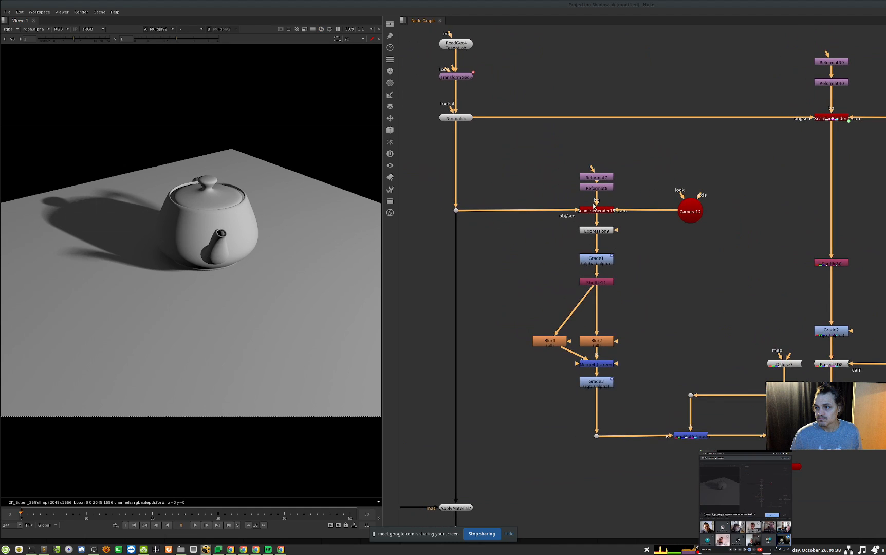
middle_drag(720, 181, 640, 198)
middle_drag(571, 231, 630, 225)
click(433, 225)
key(1)
drag(636, 205, 512, 253)
key(1)
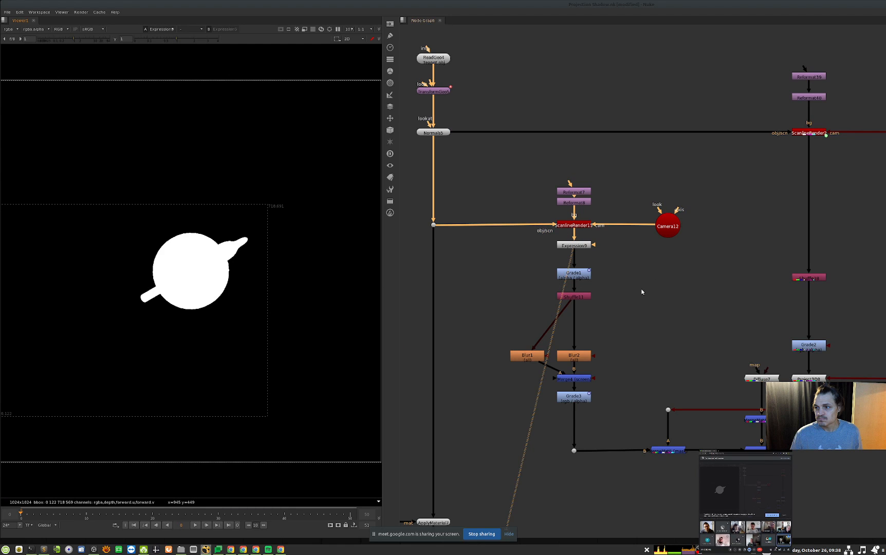
Display Grade1's output in the viewer, switch to the alpha channel and display the blurred matte from Grade3.
middle_drag(645, 289, 594, 275)
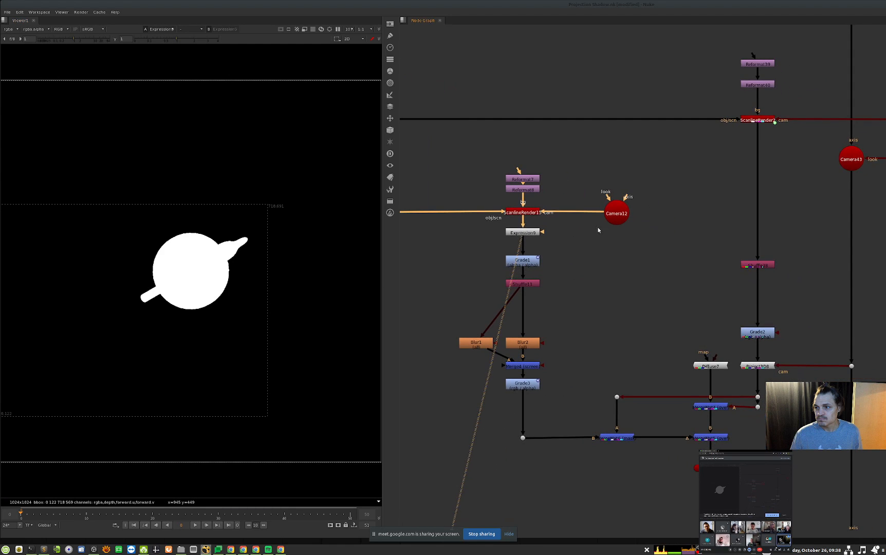
click(524, 261)
key(1)
click(431, 283)
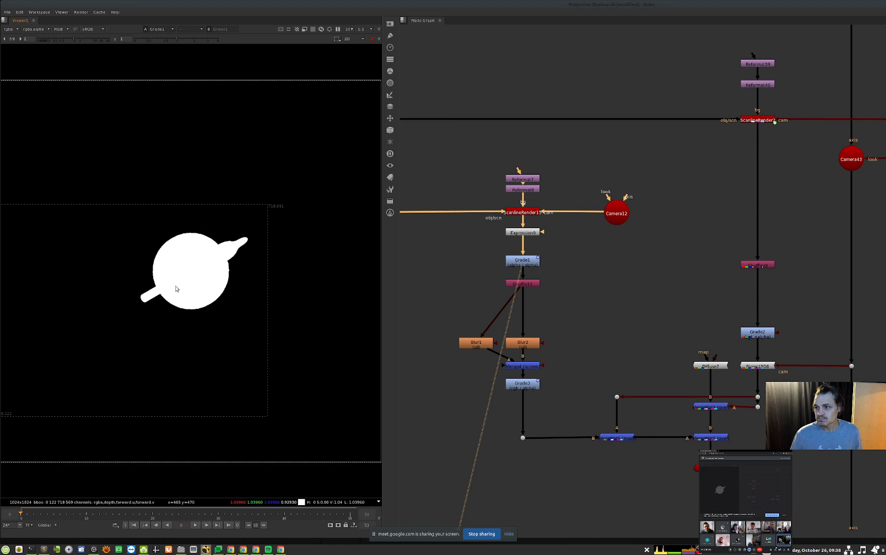
key(a)
drag(590, 362, 476, 419)
key(1)
click(452, 419)
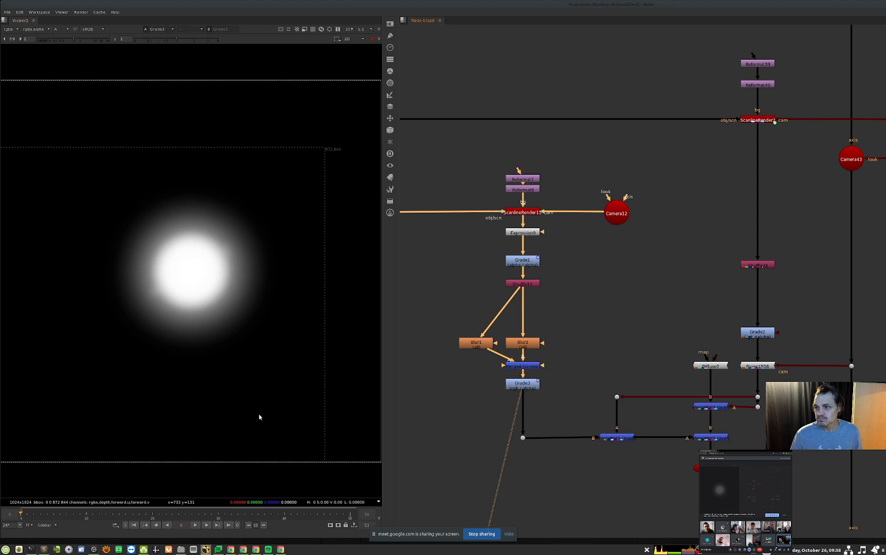
Step the timeline forward and back in ten-frame increments to check the blurred contact-shadow matte across frames.
key(shift+Right)
key(shift+Right)
key(shift+Left)
key(shift+Left)
key(shift+Right)
key(shift+Right)
key(shift+Left)
key(shift+Left)
key(shift+Right)
key(shift+Right)
key(shift+Left)
key(shift+Left)
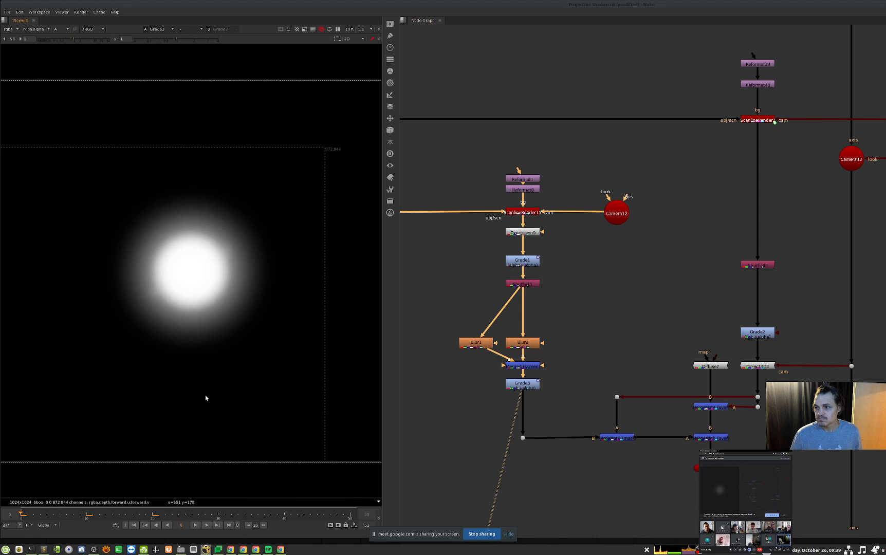
key(shift+Right)
key(shift+Right)
key(shift+Right)
key(shift+Left)
key(shift+Left)
key(shift+Left)
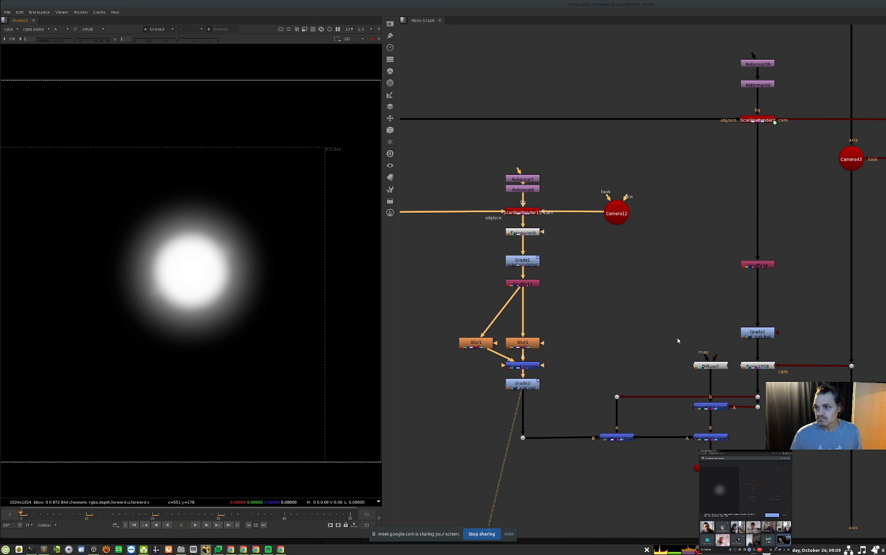
Display the final Multiply2 output in the viewer and switch from alpha back to full colour.
middle_drag(687, 388, 601, 345)
middle_drag(611, 430, 681, 319)
middle_drag(533, 420, 692, 303)
click(525, 396)
middle_drag(603, 380, 418, 463)
key(1)
click(466, 447)
key(a)
Disable the MergeMat6 mask and the Scene8 node to expose the unmasked contact shadow without the teapot.
scroll(614, 275, up, 2)
click(556, 284)
key(d)
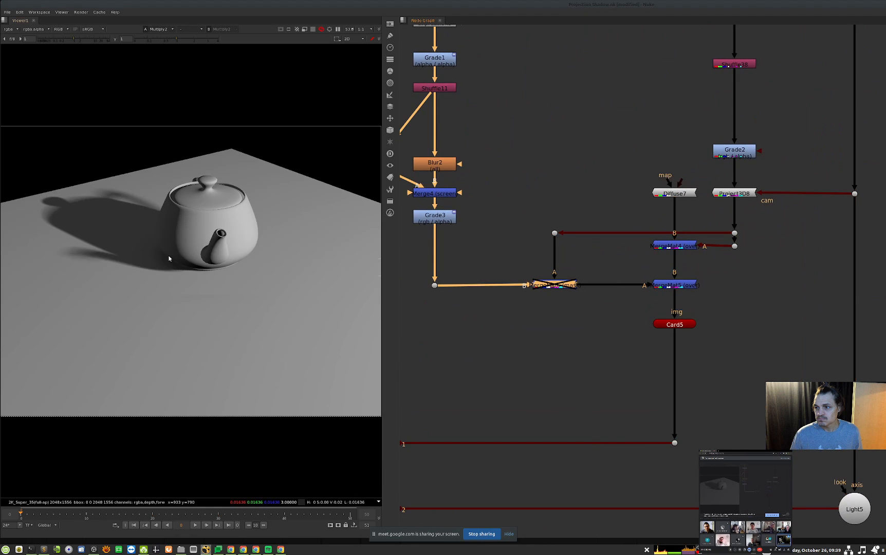
middle_drag(474, 343, 551, 354)
click(494, 379)
key(d)
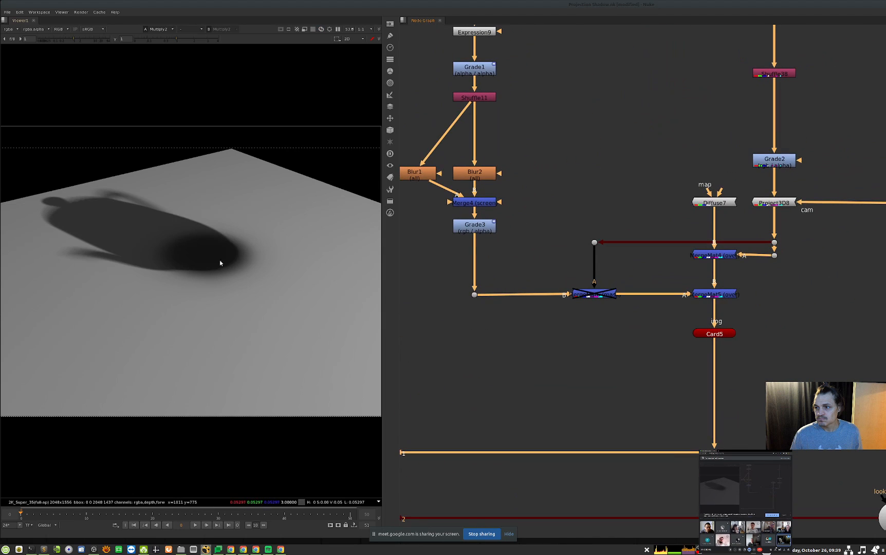
Display the teapot's alpha matte from Grade2, above Project3D8, in the viewer.
middle_drag(735, 254, 702, 316)
click(667, 284)
drag(772, 273, 655, 189)
key(1)
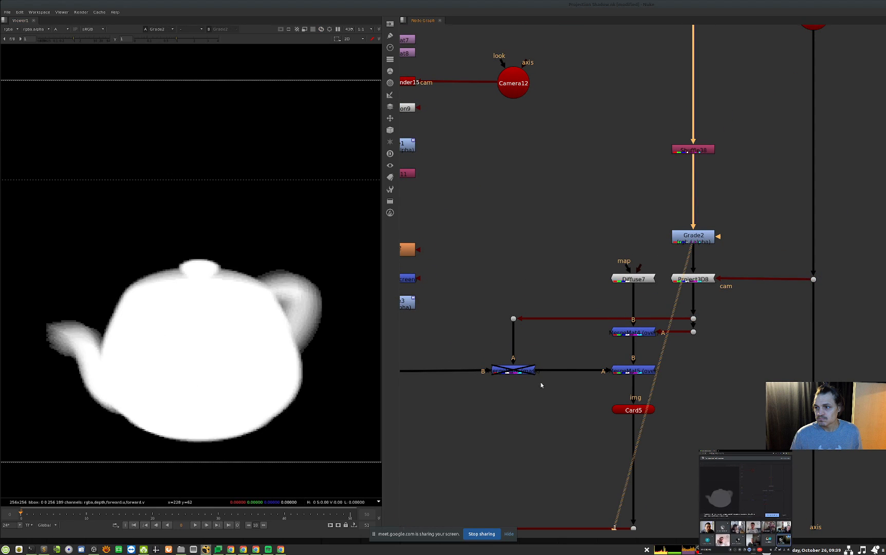
Display Multiply2's output again and return the viewer from alpha to full colour.
middle_drag(529, 376, 580, 330)
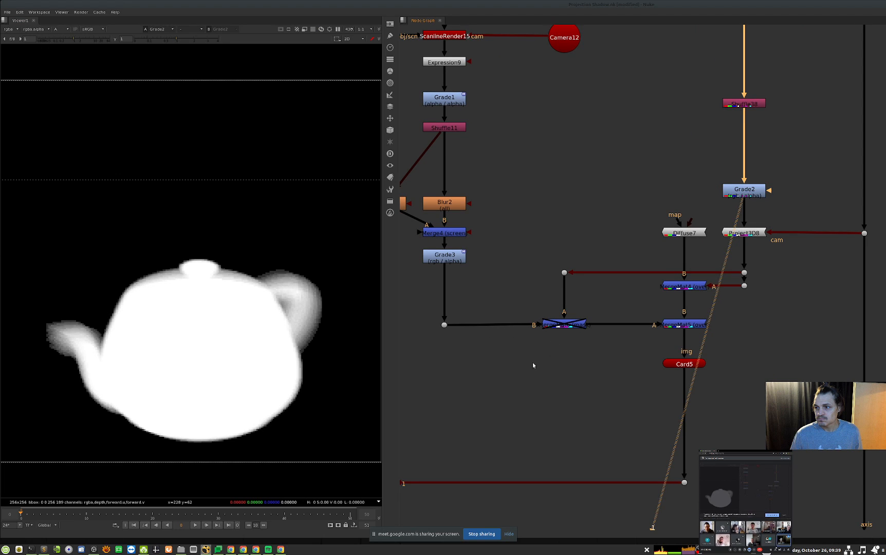
middle_drag(519, 401, 652, 248)
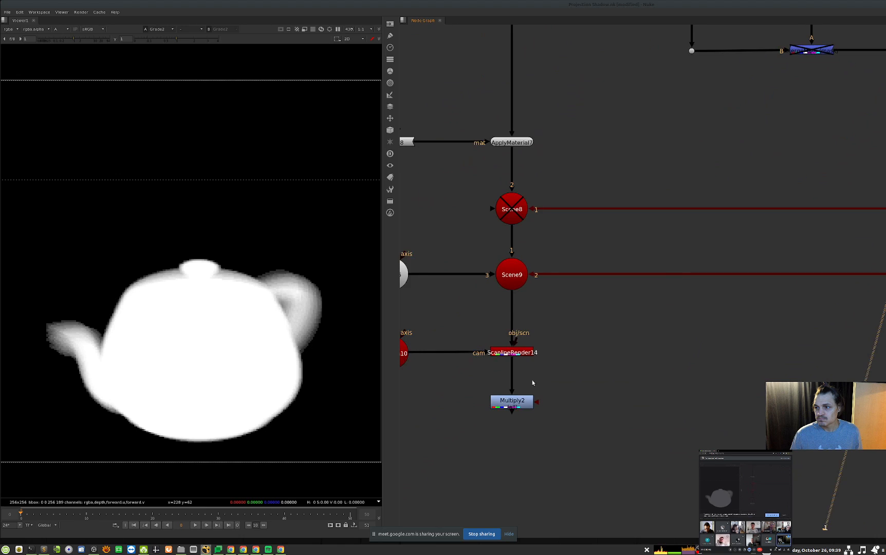
click(516, 399)
key(1)
middle_drag(656, 350, 571, 394)
key(a)
Enable the MergeMat6 mask and the Scene8 node again to limit the contact shadow and restore the teapot.
middle_drag(616, 308, 510, 382)
middle_drag(616, 172, 518, 252)
click(522, 248)
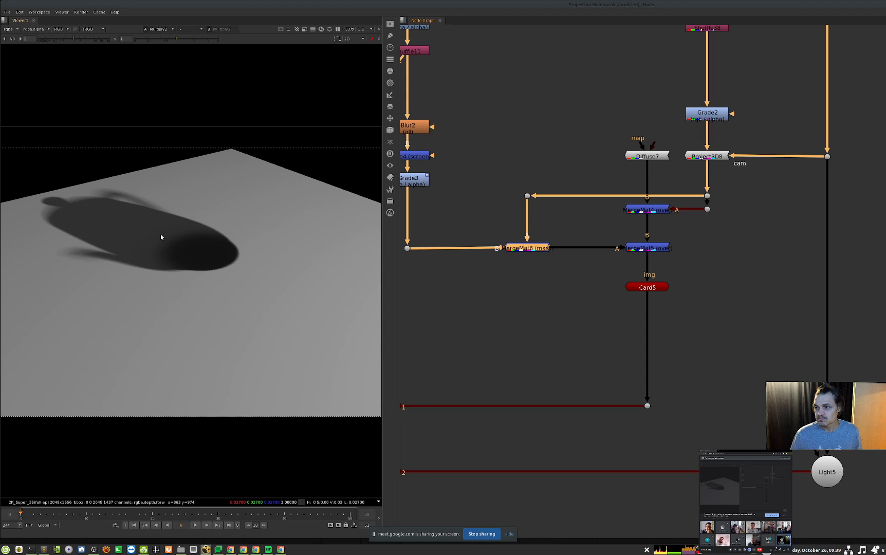
middle_drag(522, 444, 659, 381)
click(560, 223)
key(d)
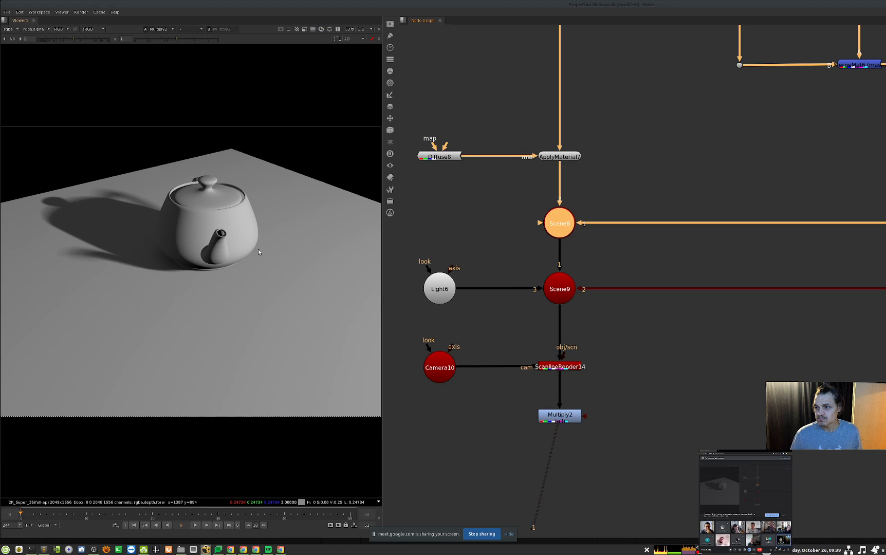
Disable Light6 to compare the render, and enable it again.
click(451, 291)
key(d)
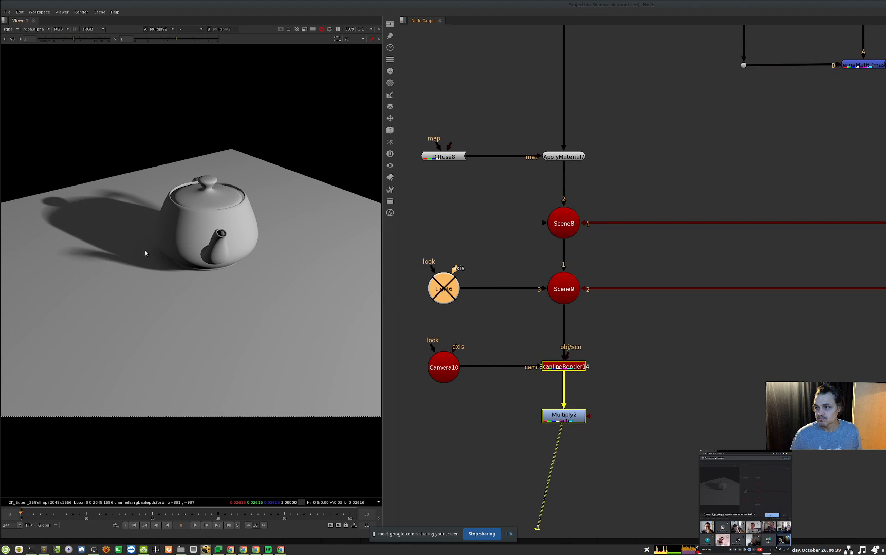
key(d)
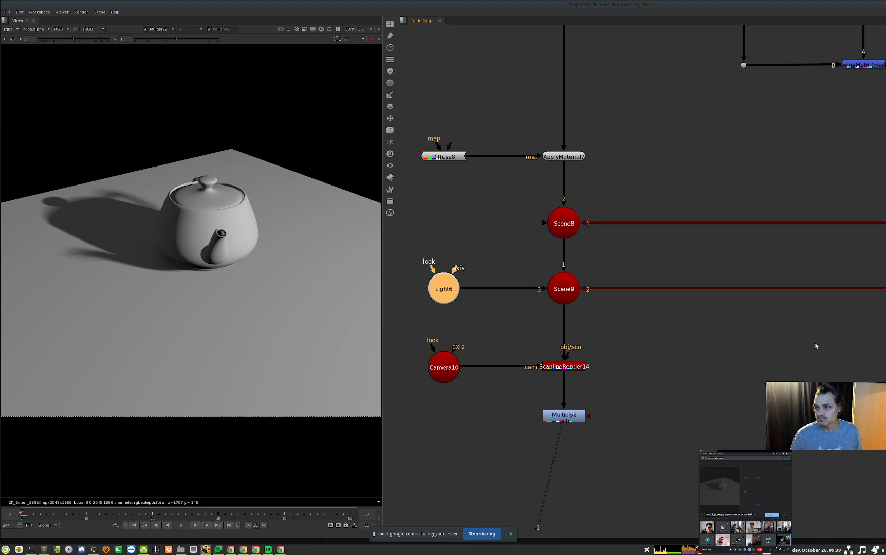
Go to the "two teapots problem" node tree and disable the MergeMat node that feeds the teapot's ApplyMaterial.
scroll(801, 355, down, 10)
middle_drag(714, 378, 692, 318)
middle_drag(631, 336, 873, 236)
middle_drag(612, 441, 782, 366)
scroll(656, 328, up, 5)
middle_drag(655, 328, 691, 378)
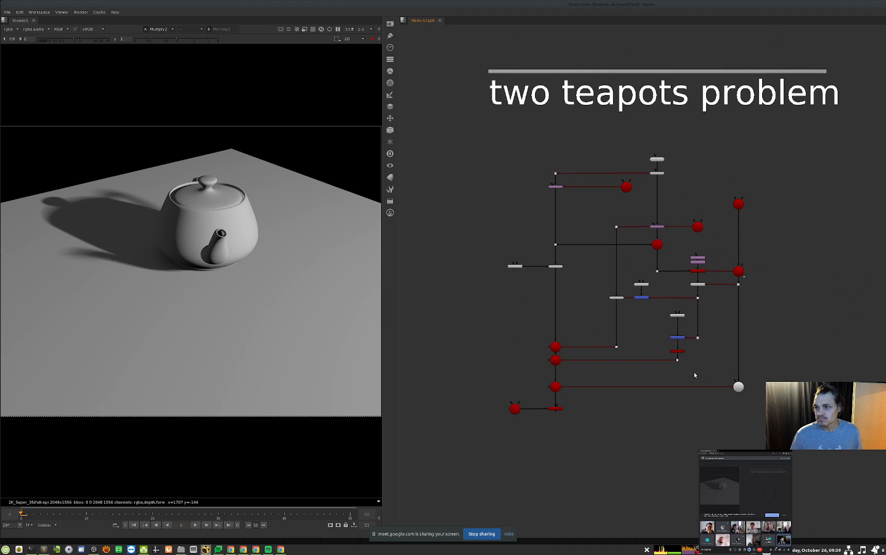
drag(600, 390, 534, 444)
scroll(617, 312, up, 1)
scroll(616, 312, down, 1)
scroll(573, 336, up, 4)
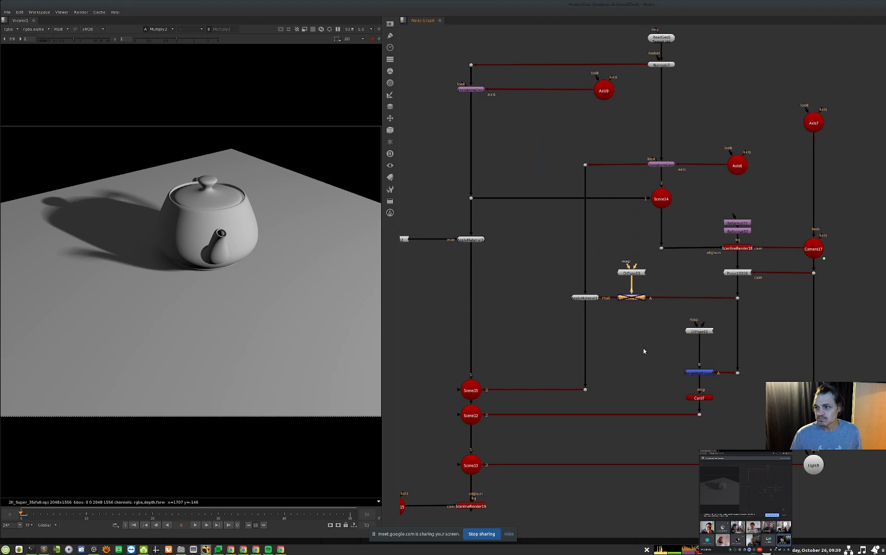
Display the output of ScanlineRender19, at the end of the two-teapot tree, in the viewer.
middle_drag(554, 391, 617, 343)
drag(583, 435, 522, 475)
key(1)
click(424, 441)
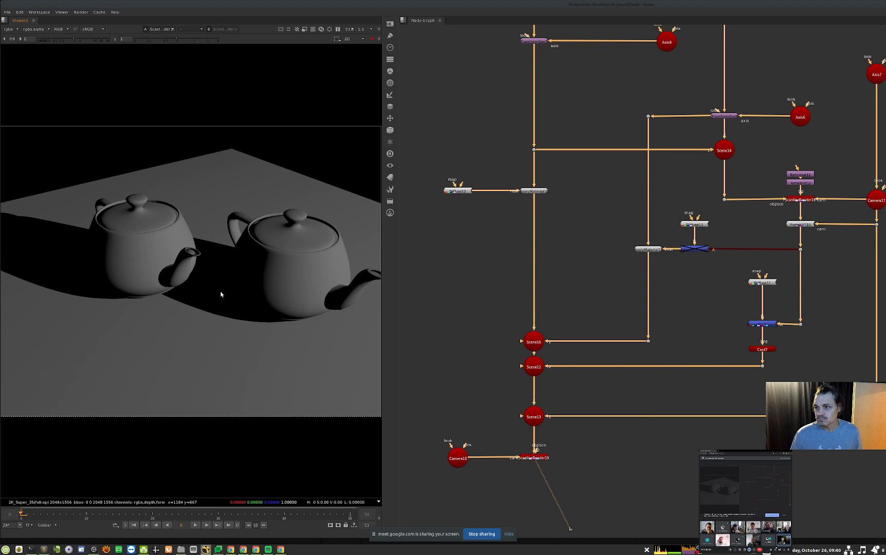
Display the alpha of the projected matte from the Dot that splits to both MergeMat nodes.
middle_drag(655, 289, 609, 318)
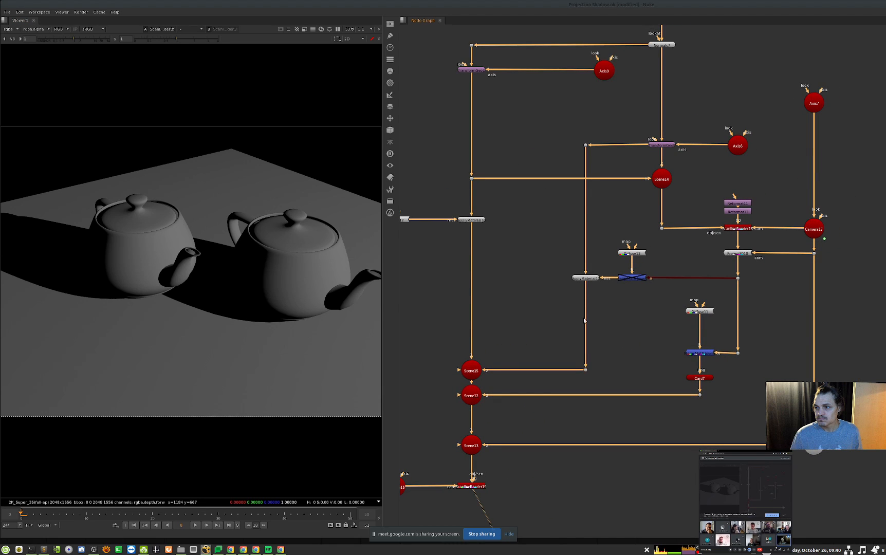
click(730, 289)
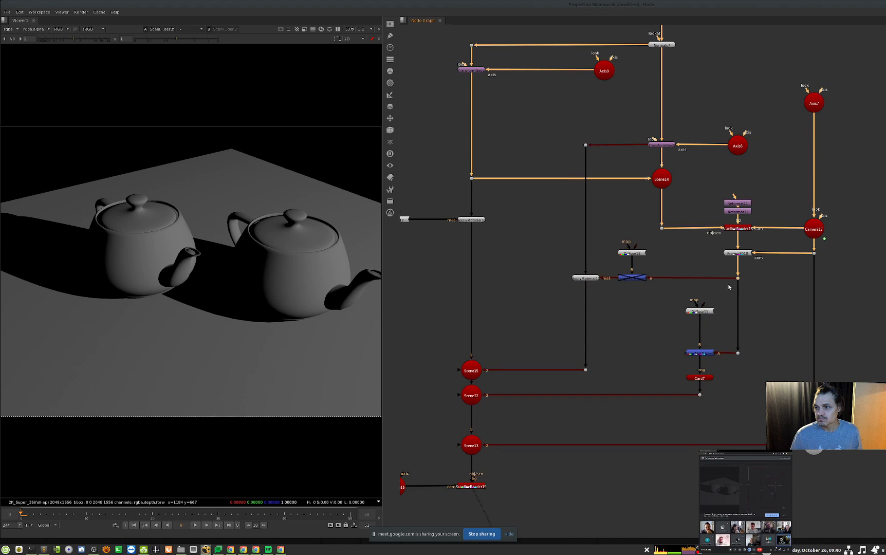
key(1)
key(a)
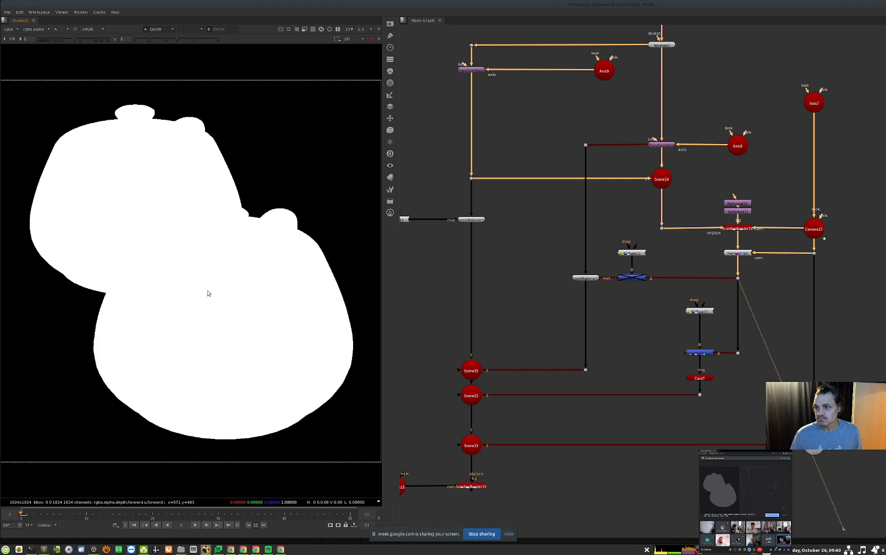
Display ScanlineRender19's output again and return the viewer to full colour.
middle_drag(768, 384, 838, 287)
drag(590, 370, 494, 437)
key(1)
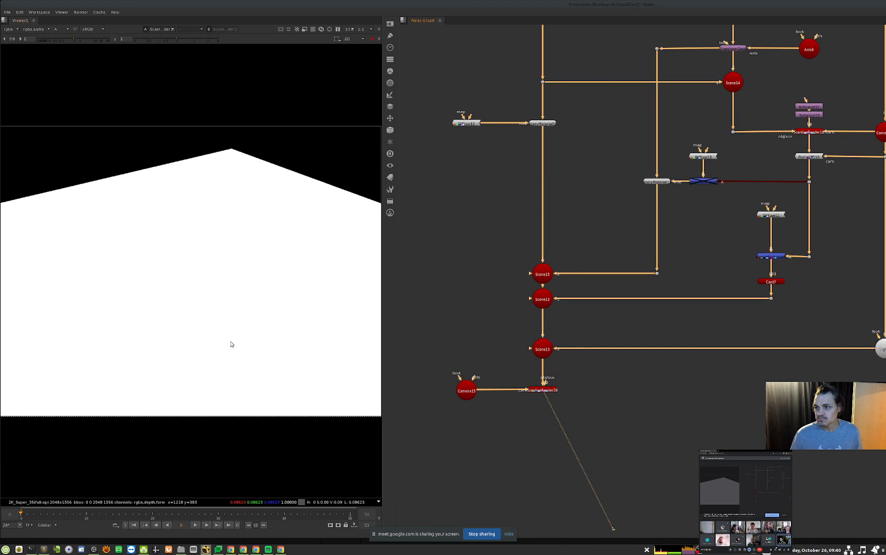
key(a)
Bypass Scene12 by feeding Card7 directly into Scene13 to render the ground shadows alone, and restore the original connections.
drag(511, 256, 577, 288)
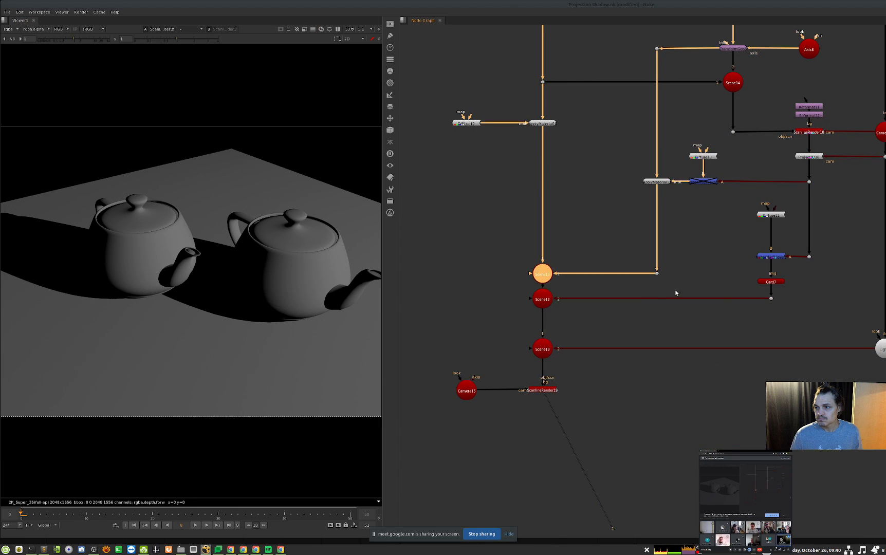
drag(543, 329, 770, 298)
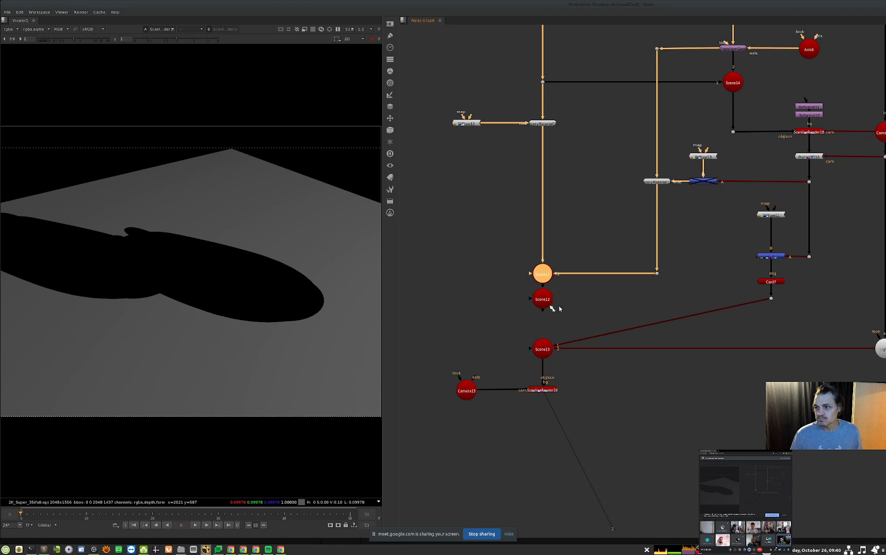
drag(764, 302, 539, 303)
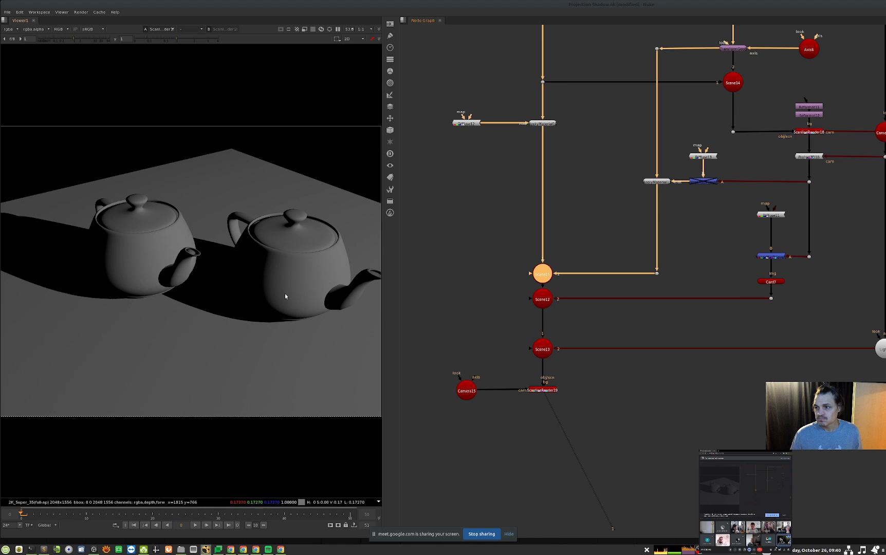
Enable the MergeMat node feeding the teapot's ApplyMaterial to project the shadow onto the rear teapot.
middle_drag(686, 211, 649, 236)
click(666, 207)
key(d)
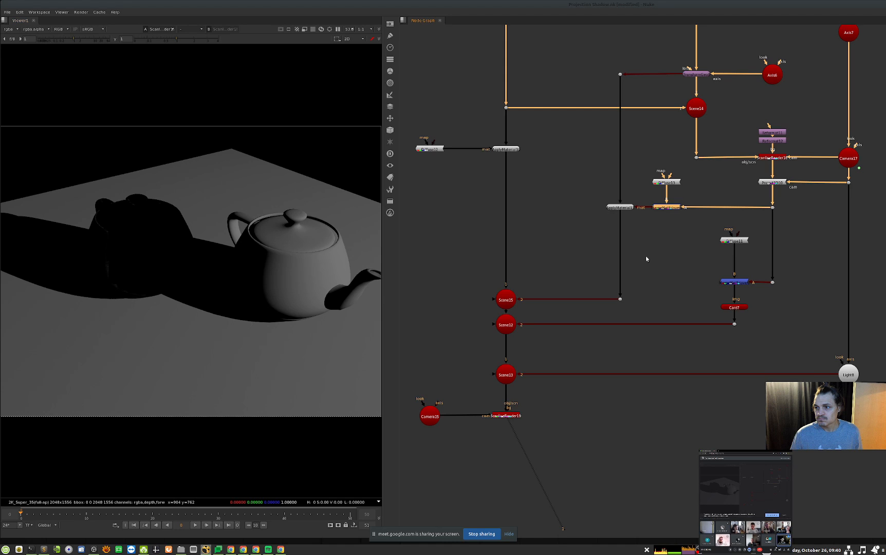
Display the combined alpha silhouette of both teapots from the Dot below the projection node.
middle_drag(708, 221, 661, 260)
drag(748, 234, 712, 260)
key(1)
key(a)
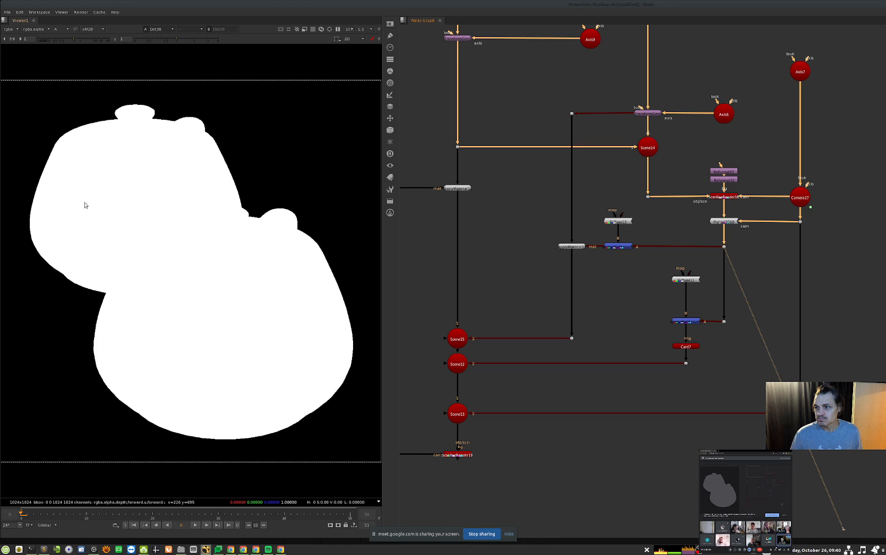
Display ScanlineRender19 in full colour and examine the shadow artifacts on the rear teapot up close.
middle_drag(570, 489, 618, 449)
ctrl+shift+click(506, 415)
key(a)
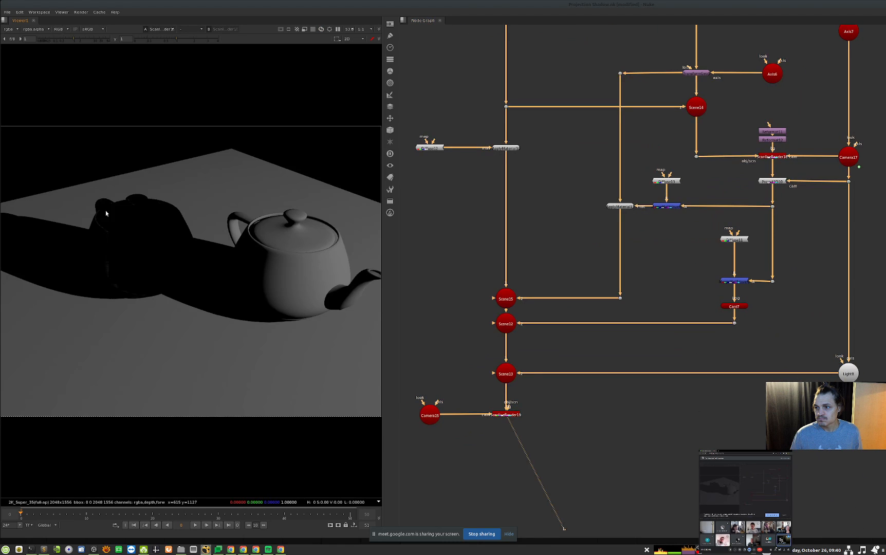
scroll(118, 239, up, 7)
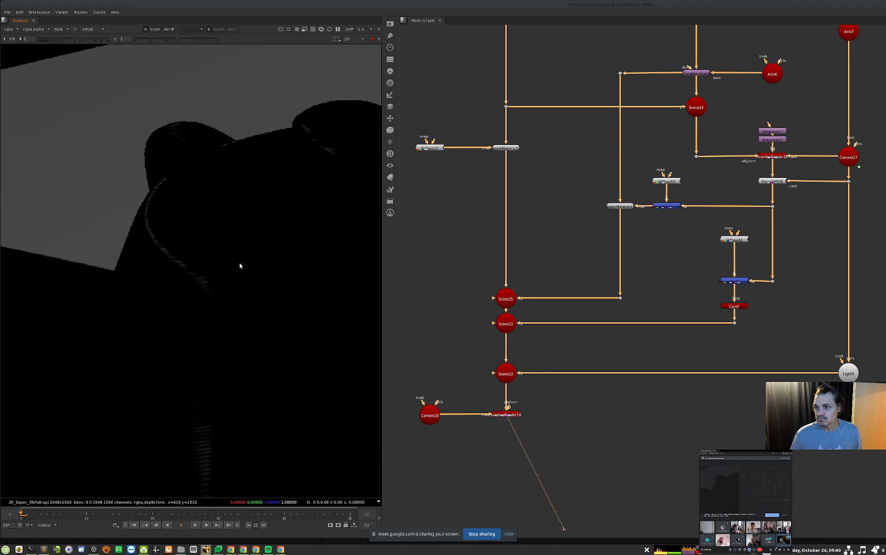
Try offsetting the projected matte with a Transform below ScanlineRender18 using translate x 40, and remove the node.
middle_drag(771, 158, 732, 169)
click(732, 169)
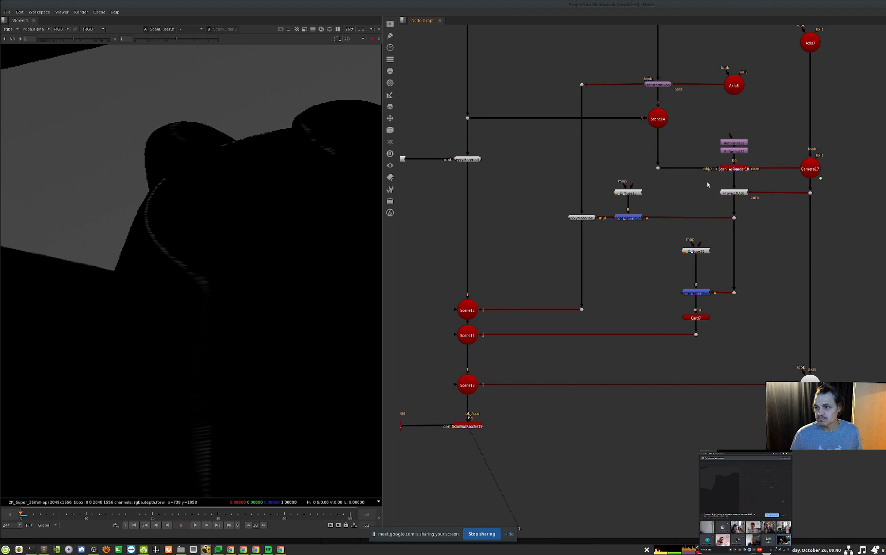
key(t)
click(496, 333)
text(40f)
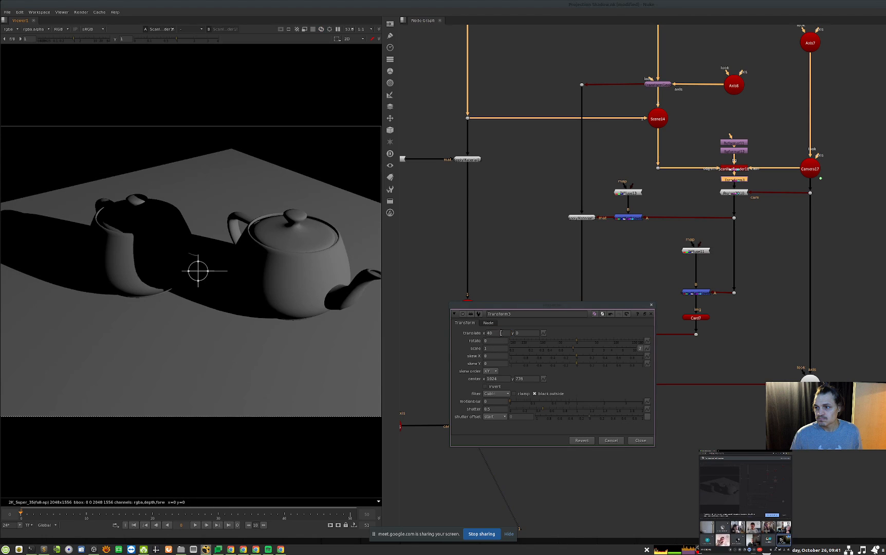
key(Return)
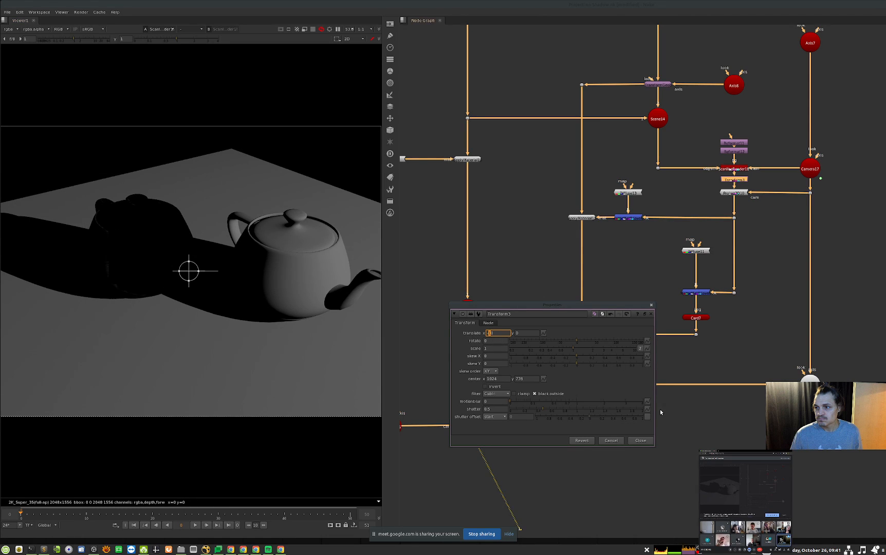
click(641, 440)
click(743, 186)
Go to the neighbouring two-teapot setup with separate matte renders and display ScanlineRender20's alpha in the viewer.
scroll(788, 295, down, 3)
scroll(787, 296, up, 2)
middle_drag(788, 295, 681, 301)
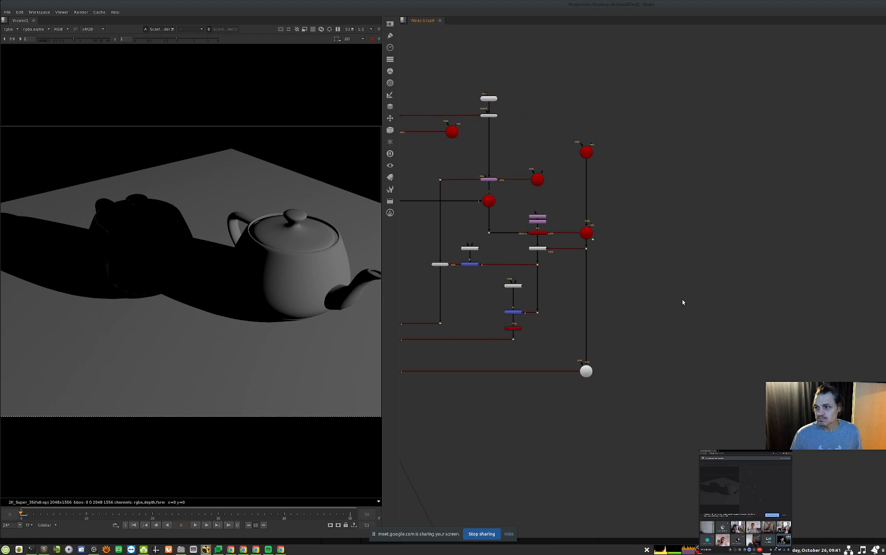
mouse_move(882, 304)
middle_down()
mouse_move(736, 303)
mouse_move(682, 281)
middle_up()
middle_drag(817, 267, 670, 242)
scroll(669, 242, up, 2)
scroll(670, 245, up, 4)
click(656, 222)
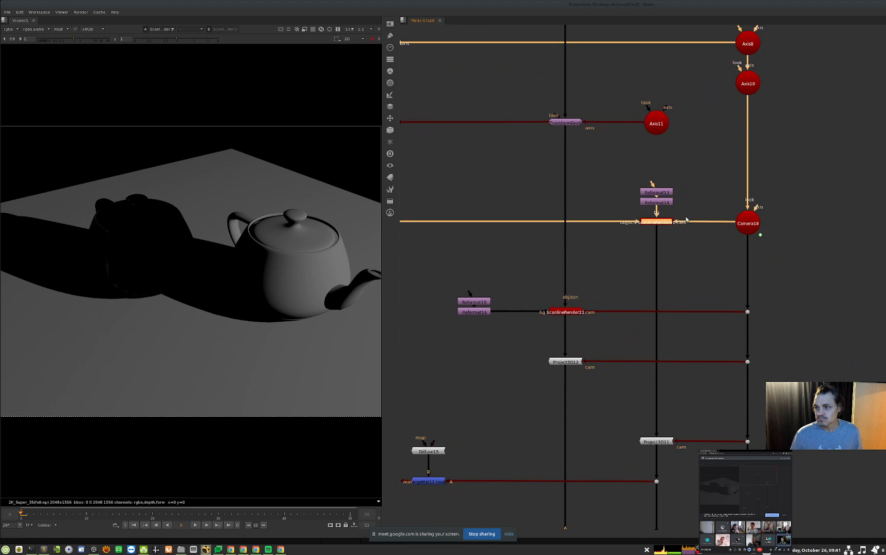
key(1)
key(a)
Display ScanlineRender22's matte and trace both matte branches through Project3D11 and Project3D12 towards Card8.
click(565, 312)
key(1)
middle_drag(551, 322, 618, 177)
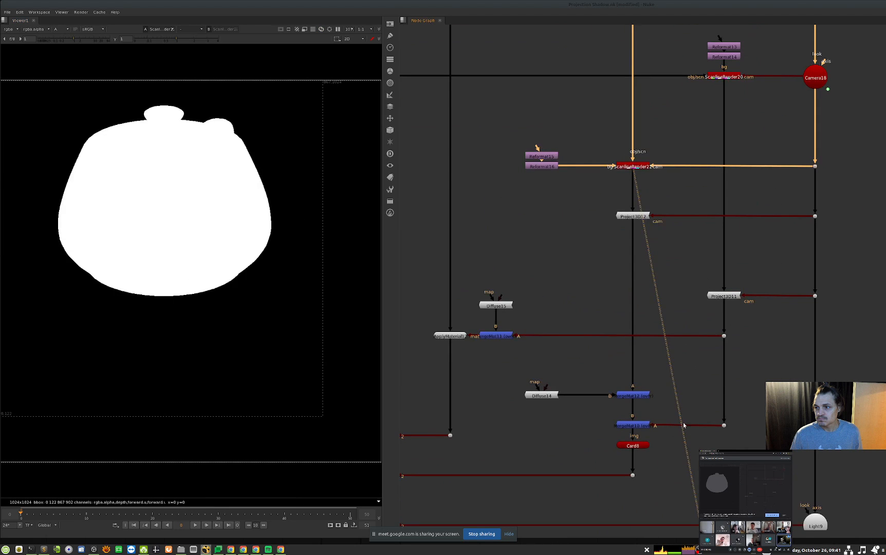
middle_drag(674, 439, 734, 374)
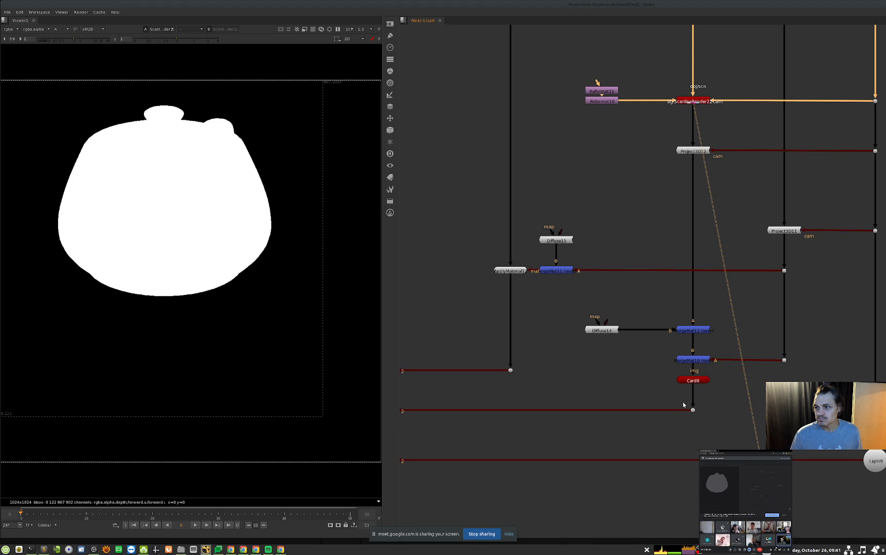
middle_drag(411, 490, 611, 399)
middle_drag(868, 117, 655, 182)
click(754, 133)
middle_drag(755, 133, 724, 197)
click(742, 50)
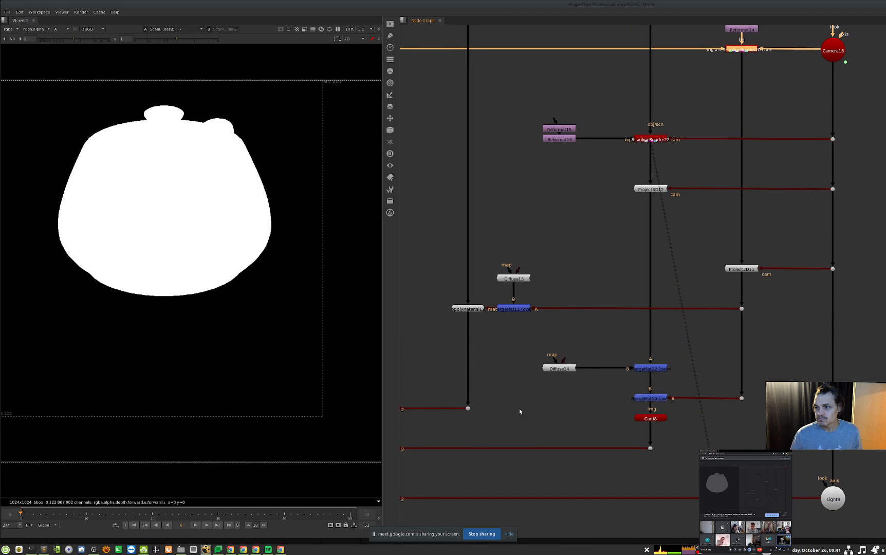
Display the output of ScanlineRender21, at the end of the separate-matte setup, in the viewer.
middle_drag(513, 418, 737, 209)
click(557, 348)
key(1)
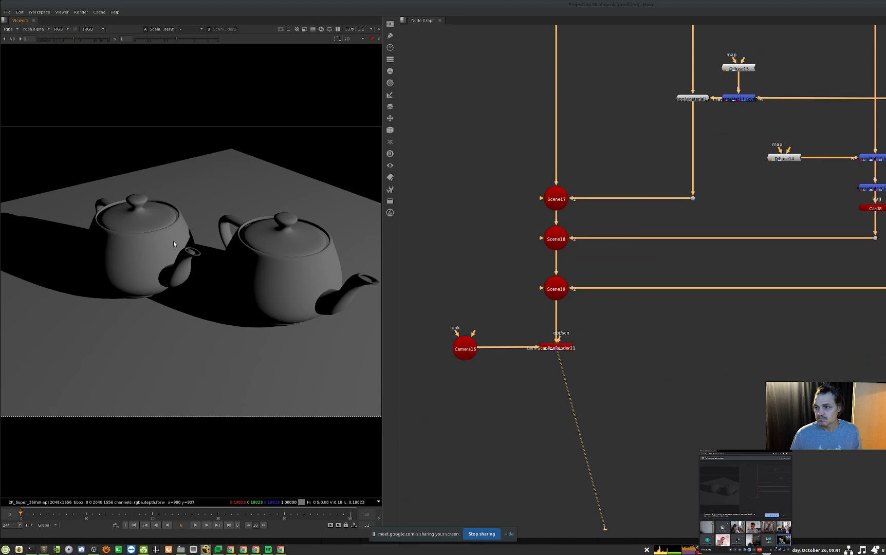
Select the geometry transform node driven by Axis11 near the start of the separate-matte setup.
middle_drag(757, 178, 719, 452)
middle_drag(548, 200, 601, 279)
scroll(601, 278, down, 1)
middle_drag(610, 210, 502, 235)
click(693, 245)
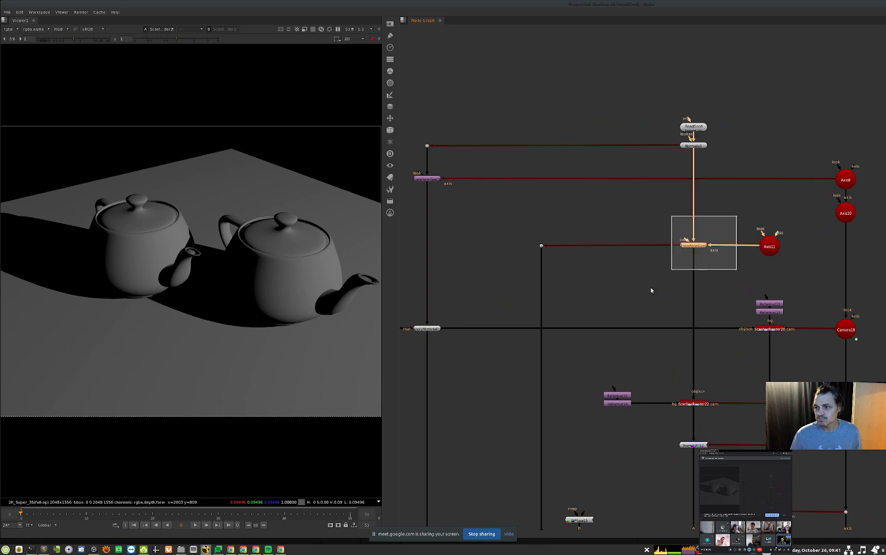
Inspect the properties of the two geometry transform nodes driven by Axis11 and Axis8, closing each afterwards.
double_click(693, 245)
click(519, 265)
click(658, 334)
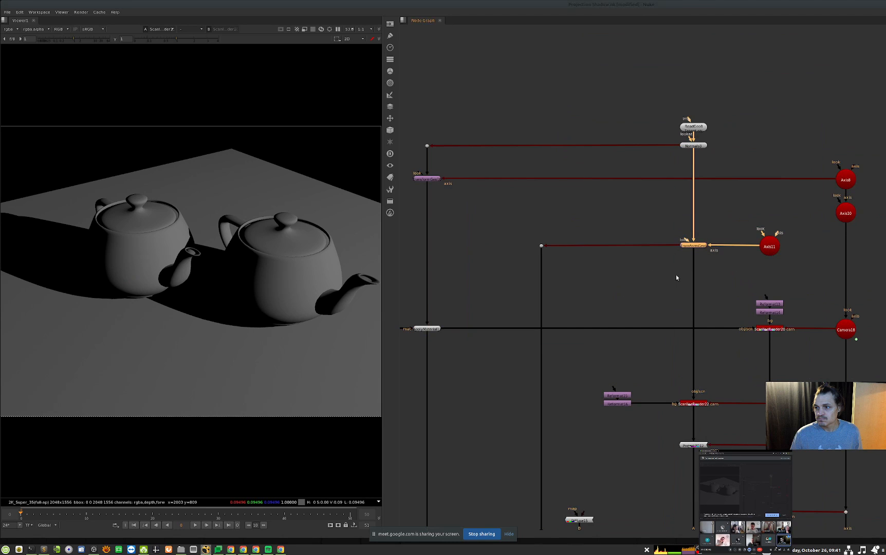
double_click(427, 179)
click(395, 268)
Try shifting the teapot driven by Axis8 along its z translation, return the value to 0, and close the axis properties.
middle_drag(785, 209, 654, 219)
click(719, 201)
double_click(718, 199)
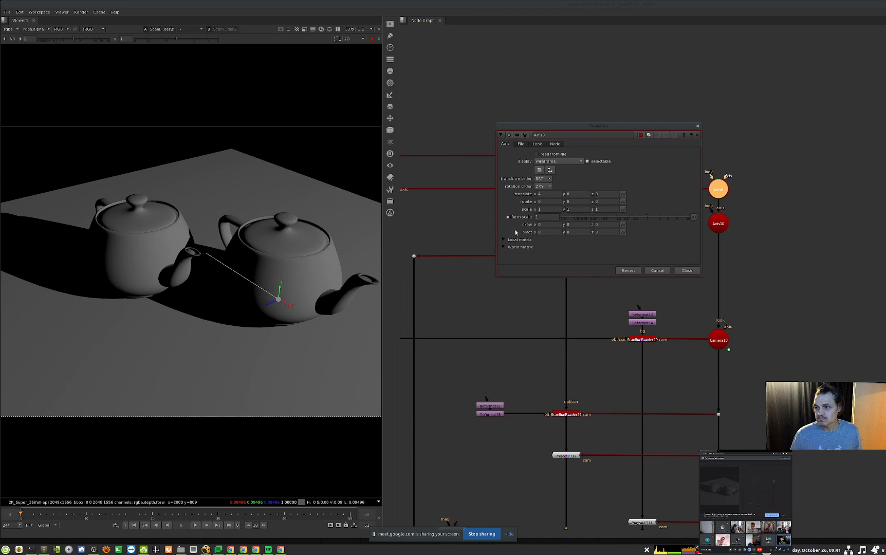
click(595, 194)
key(Down)
key(Up)
key(Up)
key(Up)
key(Up)
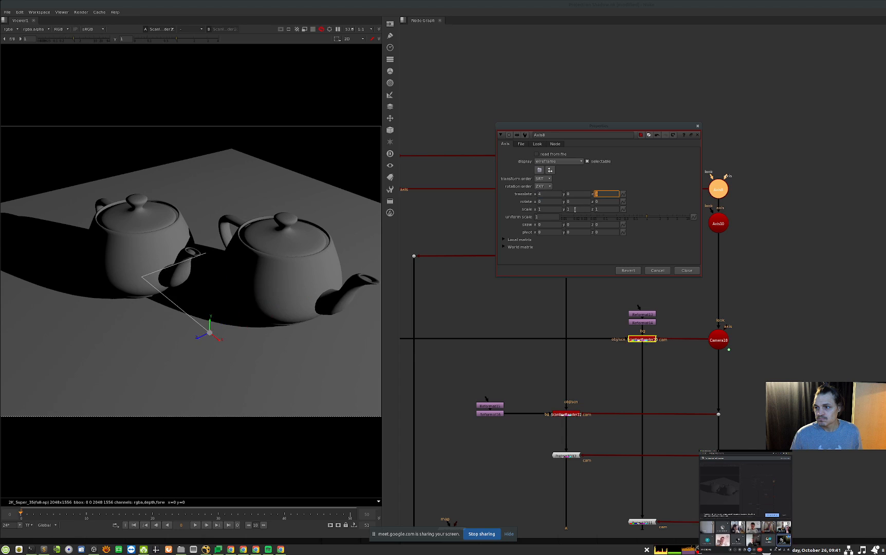
key(Up)
key(Up)
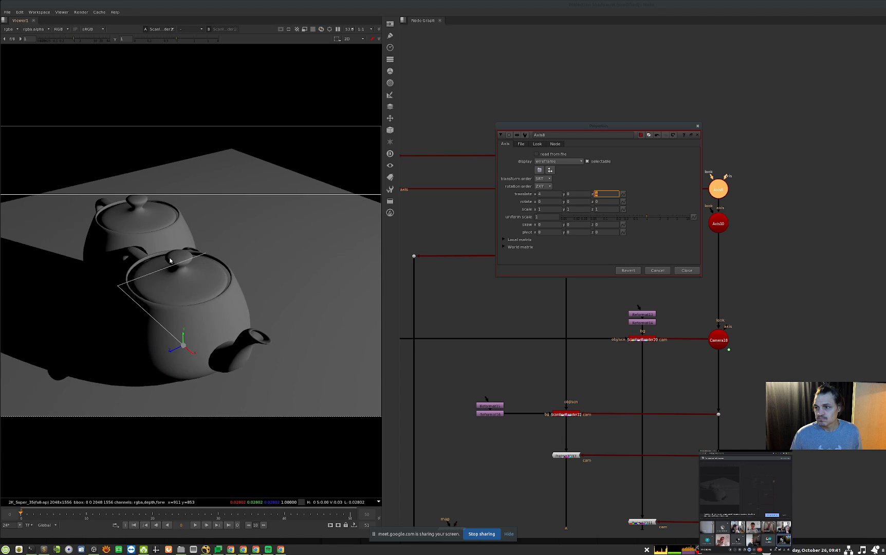
key(Down)
key(Down)
click(691, 272)
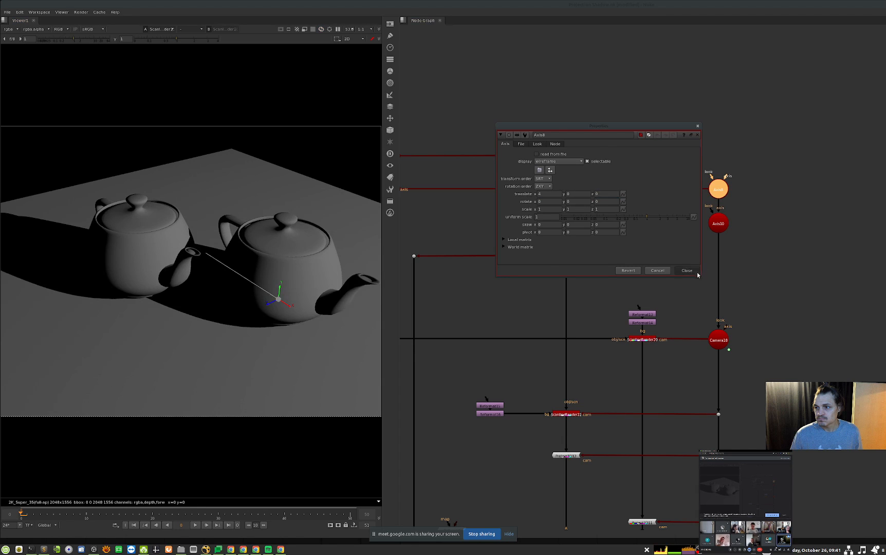
Go to the first ground intersection setup and open the properties of TransformGeo11 below ReadGeo9.
click(831, 319)
key(f)
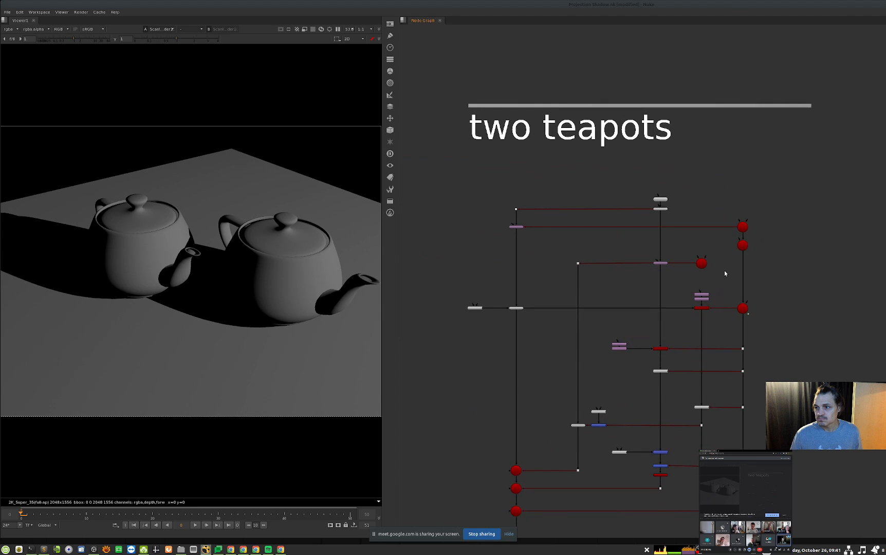
scroll(718, 276, down, 3)
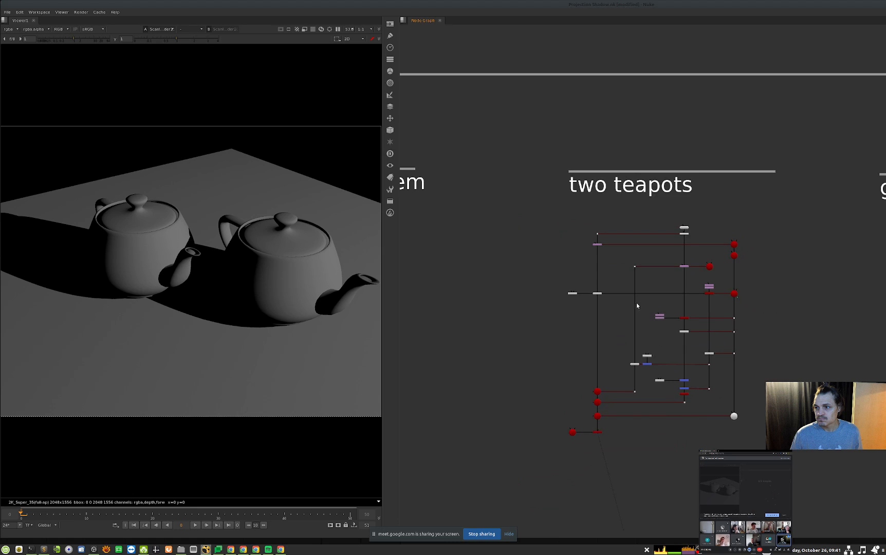
middle_drag(643, 303, 689, 309)
scroll(798, 308, down, 4)
middle_drag(801, 302, 530, 310)
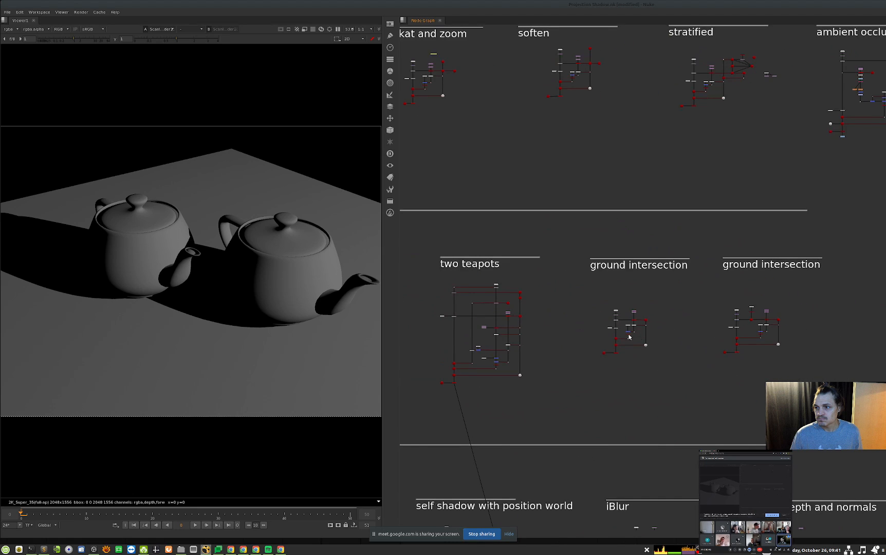
scroll(624, 338, up, 6)
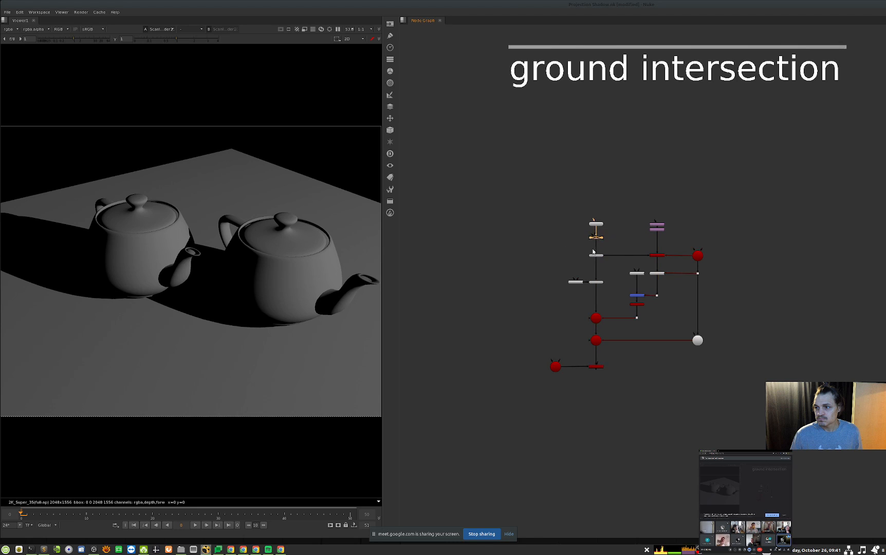
scroll(616, 234, up, 5)
double_click(611, 234)
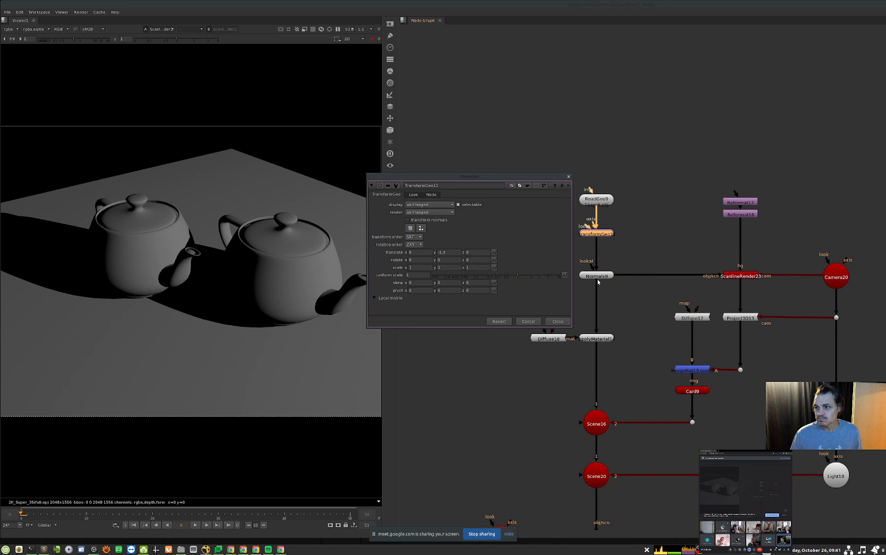
Disable TransformGeo11 and display ScanlineRender24's output in the viewer.
key(d)
middle_drag(637, 465, 671, 344)
click(629, 416)
key(1)
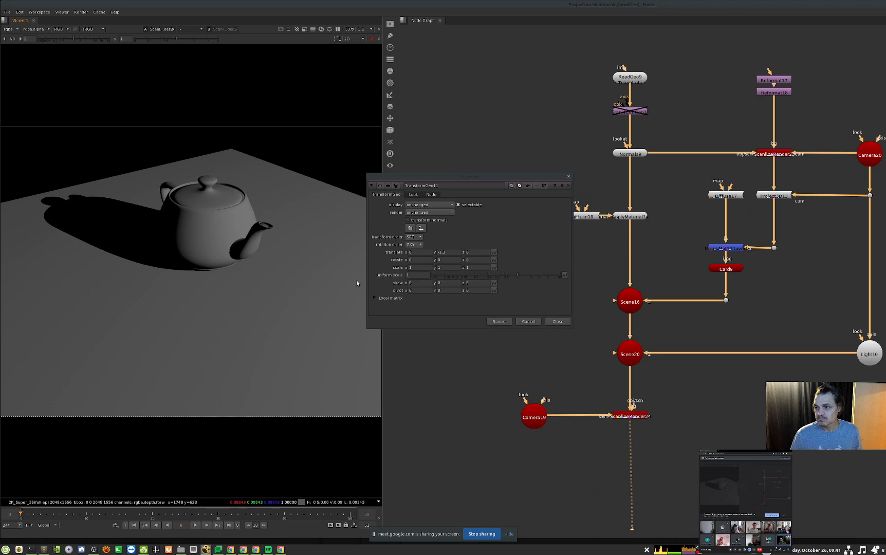
Re-enable TransformGeo11 to sink the teapot into the ground and close its properties.
click(629, 112)
key(d)
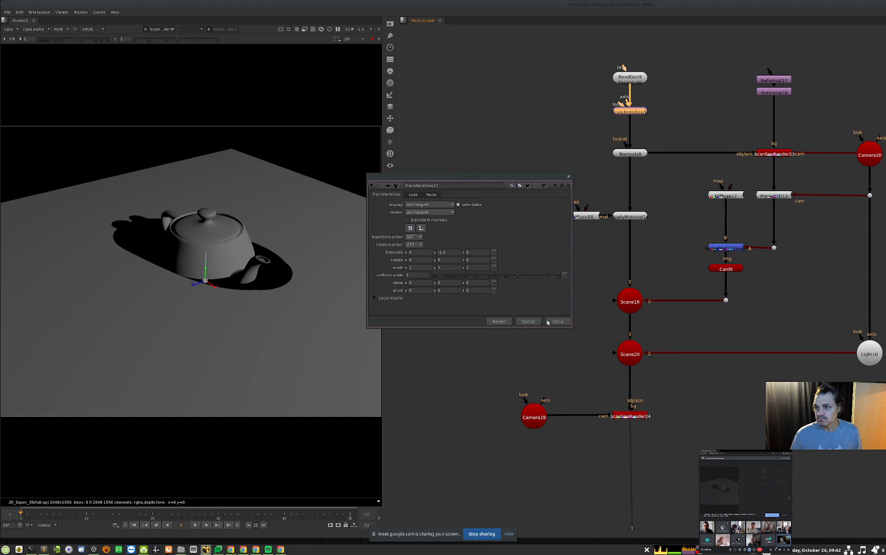
click(551, 322)
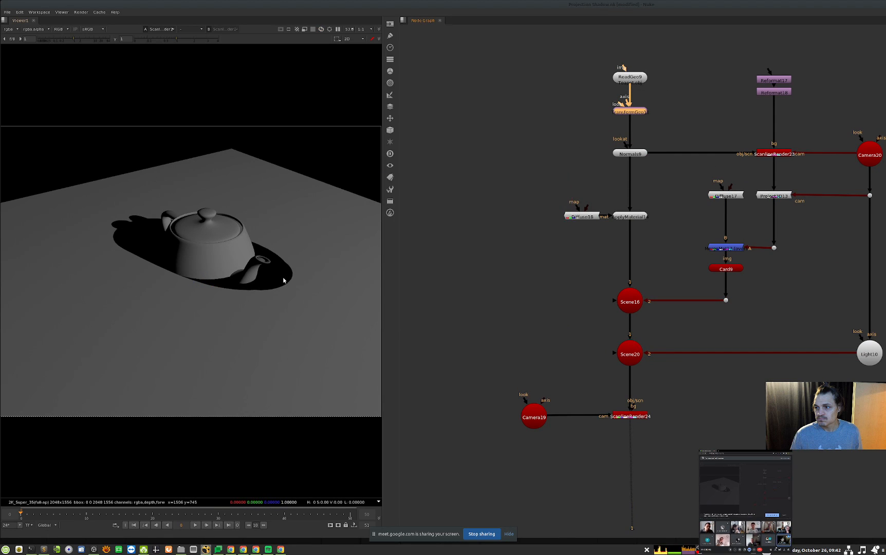
Check the alpha of ScanlineRender23, and return the viewer to ScanlineRender24's colour output.
middle_drag(611, 283, 470, 300)
click(633, 169)
key(1)
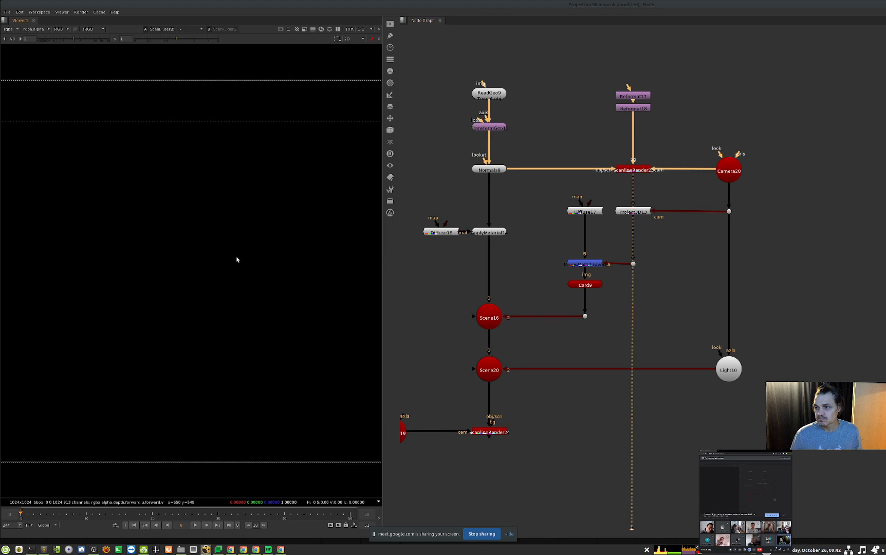
key(a)
middle_drag(583, 374, 650, 299)
click(557, 357)
key(1)
key(a)
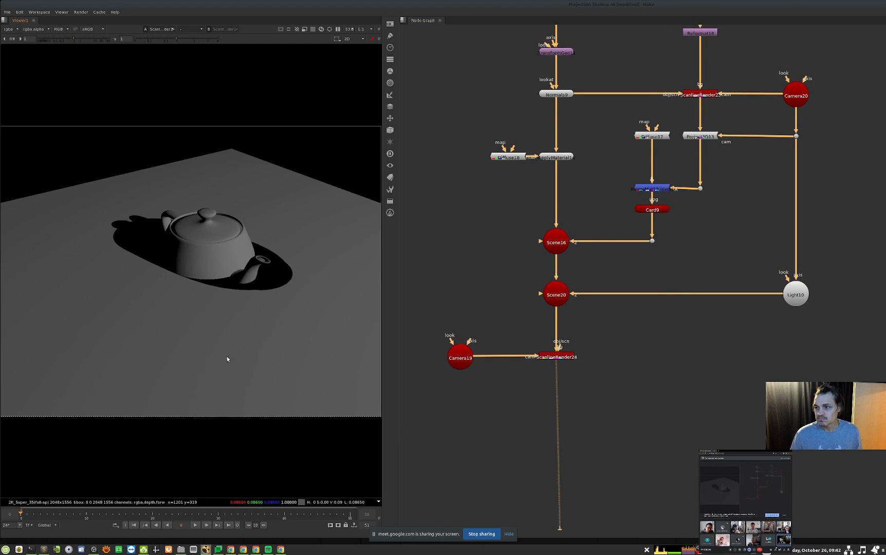
In the second ground intersection setup, disable the BlendMat1 stencil material and display ScanlineRender26 in the viewer.
middle_drag(702, 307, 354, 277)
scroll(723, 333, down, 3)
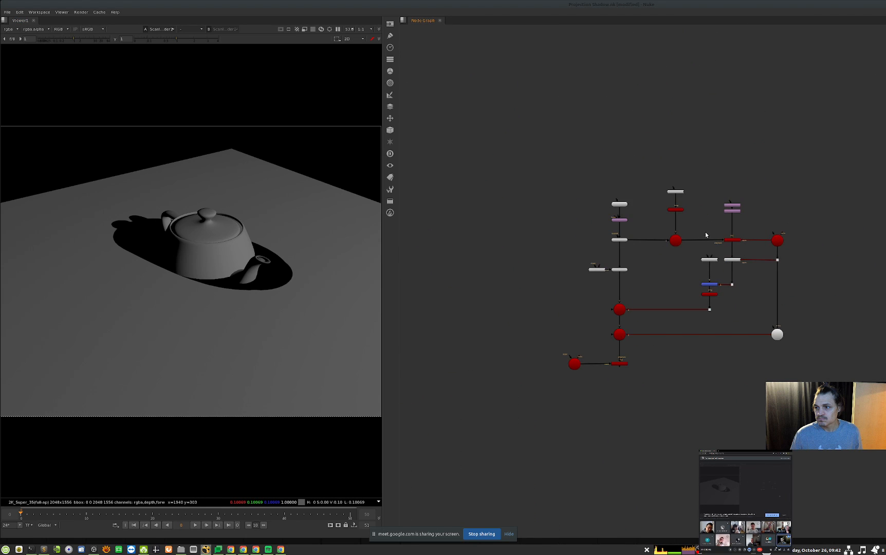
scroll(702, 232, up, 2)
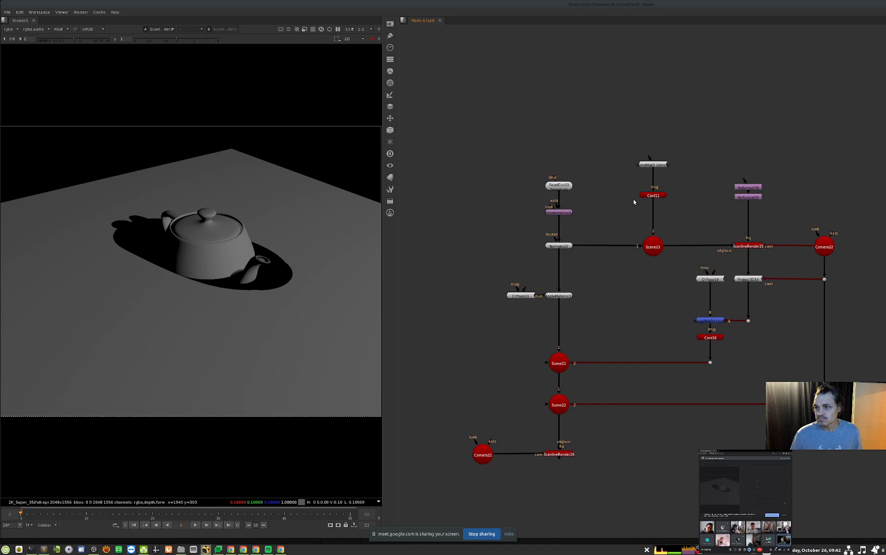
click(659, 164)
key(d)
click(557, 454)
key(1)
click(530, 494)
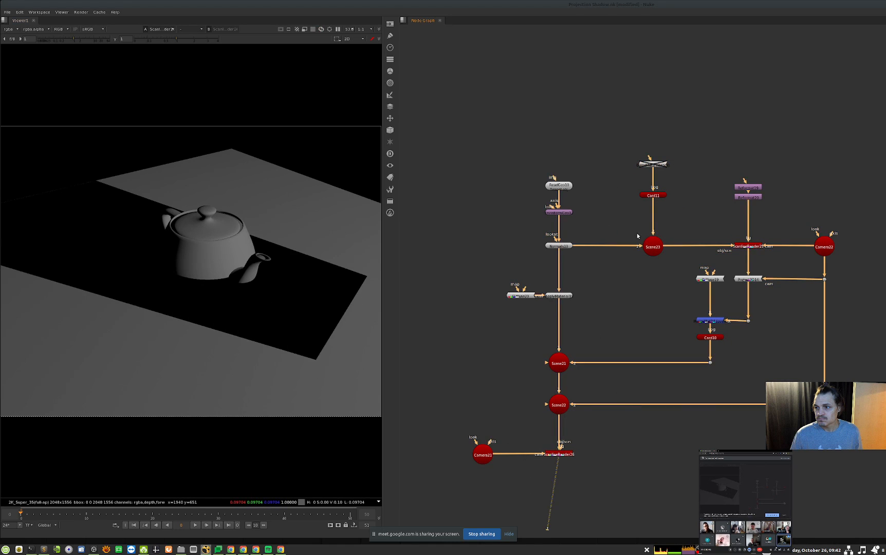
Toggle Card11 off and on, and re-enable the BlendMat1 stencil above it.
scroll(690, 191, up, 1)
click(650, 194)
key(d)
key(d)
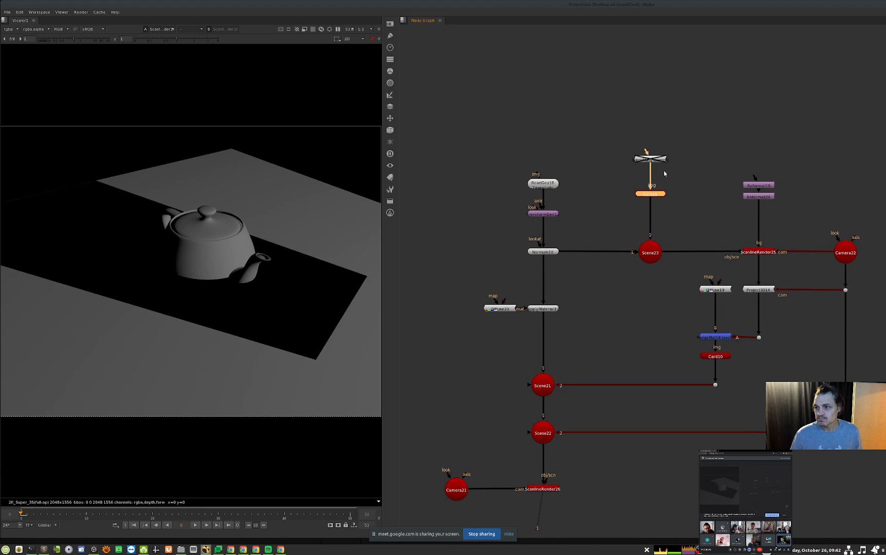
scroll(649, 128, up, 3)
click(645, 187)
drag(646, 189, 654, 193)
key(d)
middle_drag(681, 256, 604, 218)
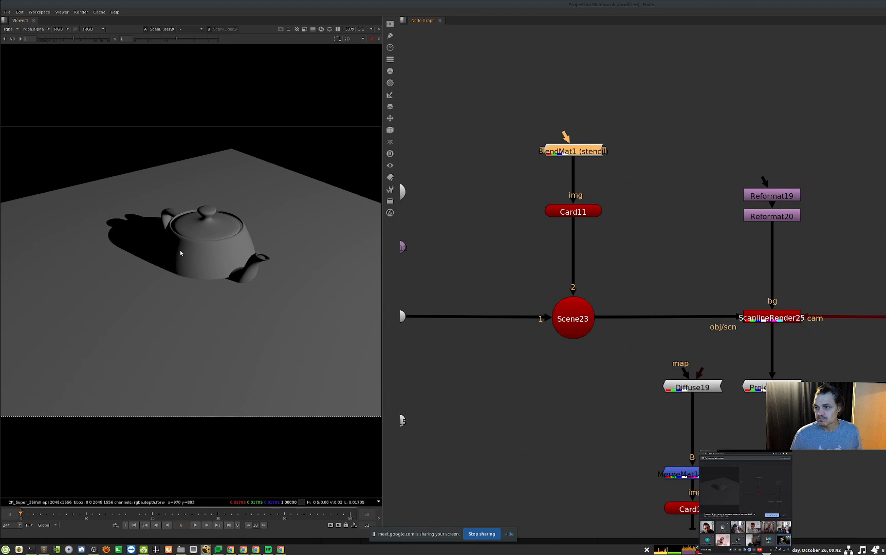
Display the alpha channel of ScanlineRender25 in the viewer.
drag(839, 275, 691, 356)
key(1)
key(a)
middle_drag(612, 144, 638, 183)
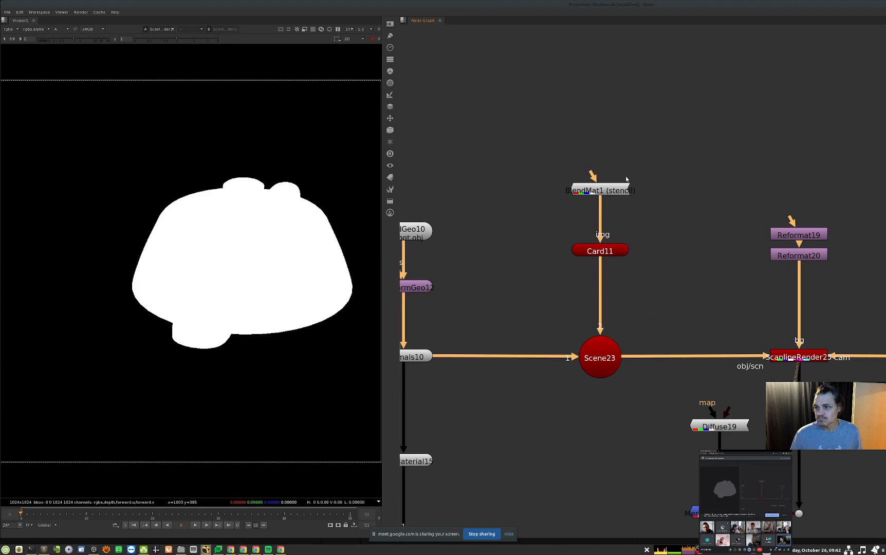
Try disabling BlendMat1 and Card11 to compare the projected matte, and re-enable both nodes.
drag(688, 157, 570, 209)
key(d)
drag(716, 211, 537, 294)
key(d)
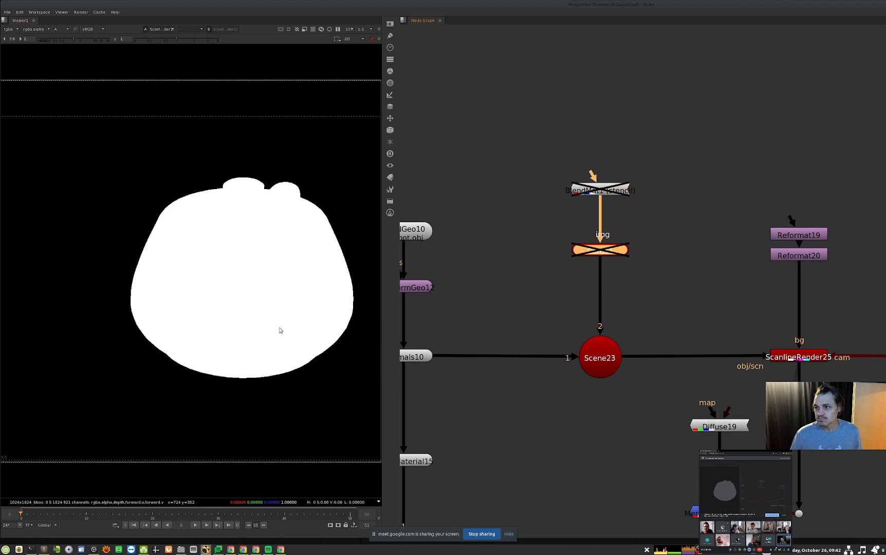
key(d)
drag(708, 156, 554, 243)
key(d)
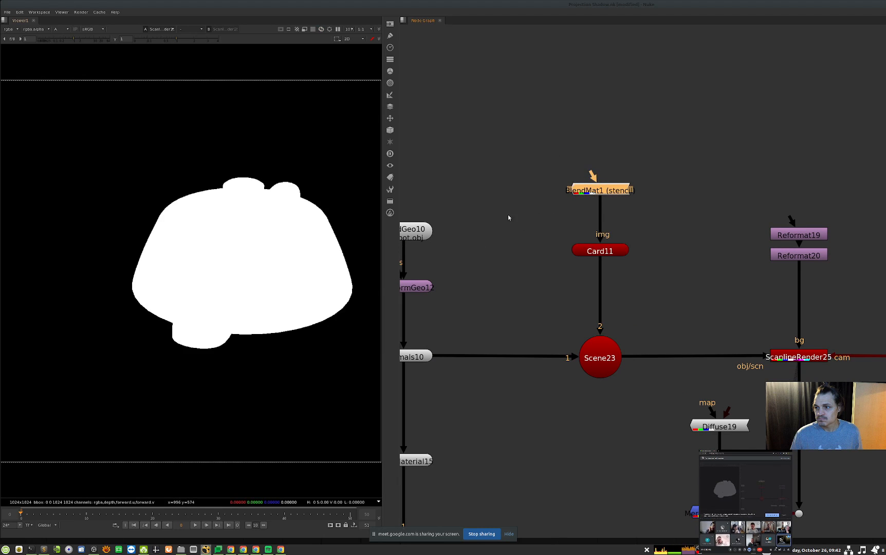
Go to the project depth setup in the self shadow section, review Project3D15's occlusion mode options, and close its properties.
middle_drag(654, 257, 746, 216)
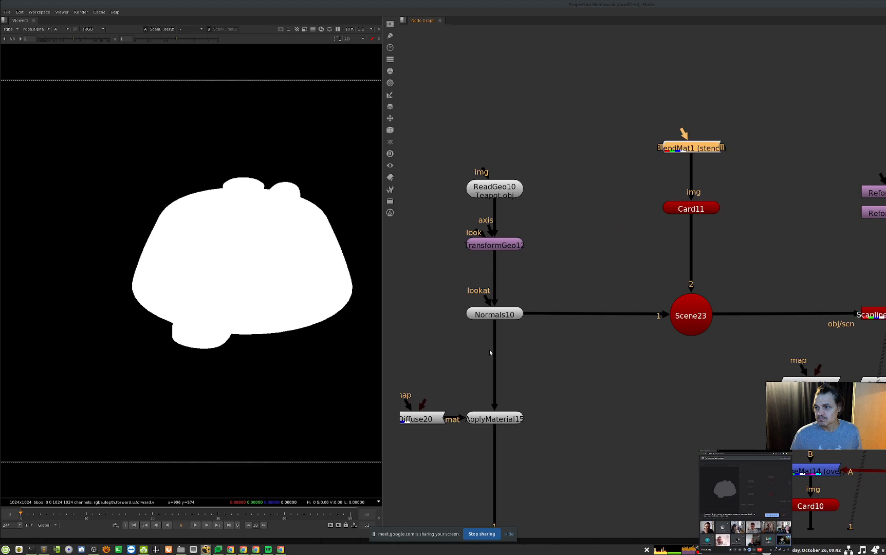
scroll(601, 310, down, 6)
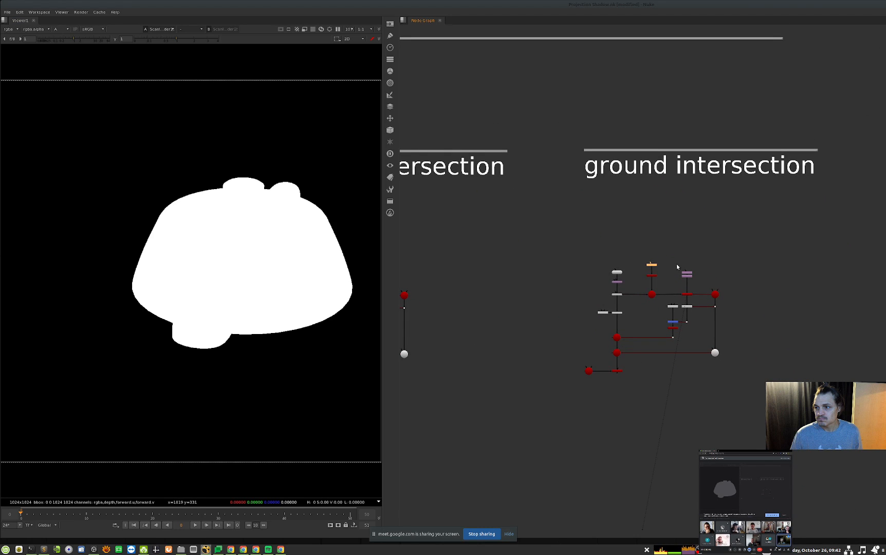
scroll(461, 312, down, 5)
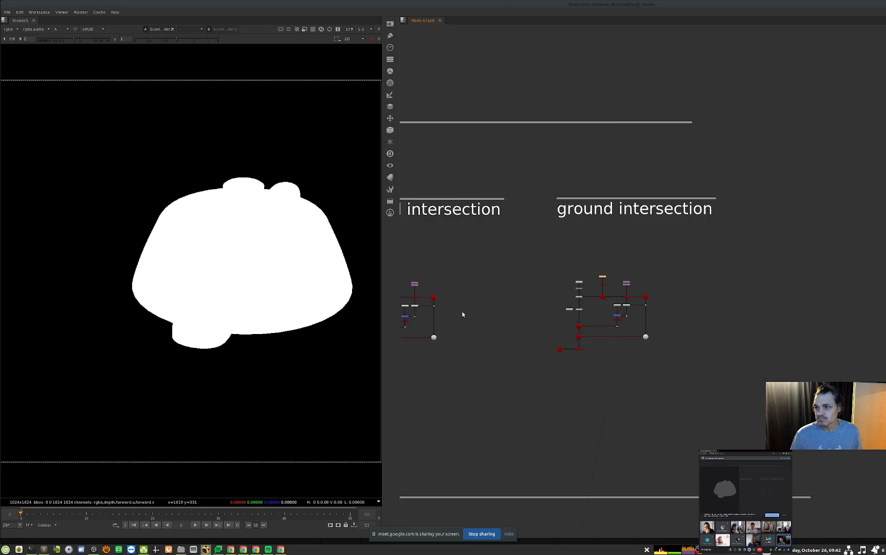
middle_drag(638, 292, 873, 228)
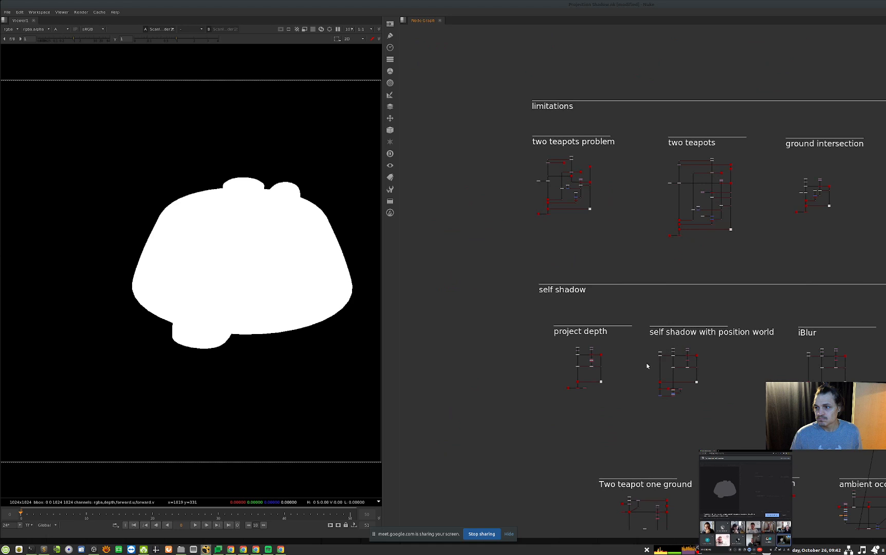
scroll(649, 363, up, 4)
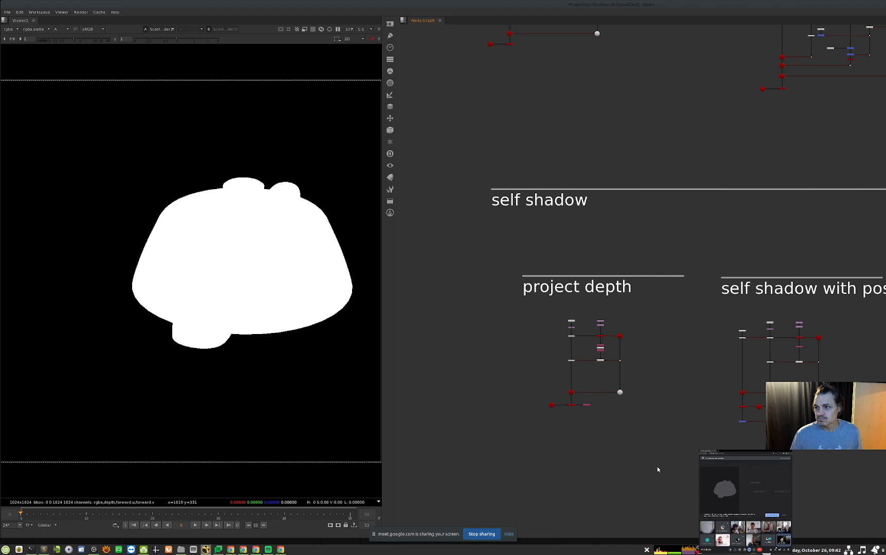
alt+middle_drag(556, 362, 627, 347)
drag(658, 369, 725, 334)
key(Return)
click(510, 351)
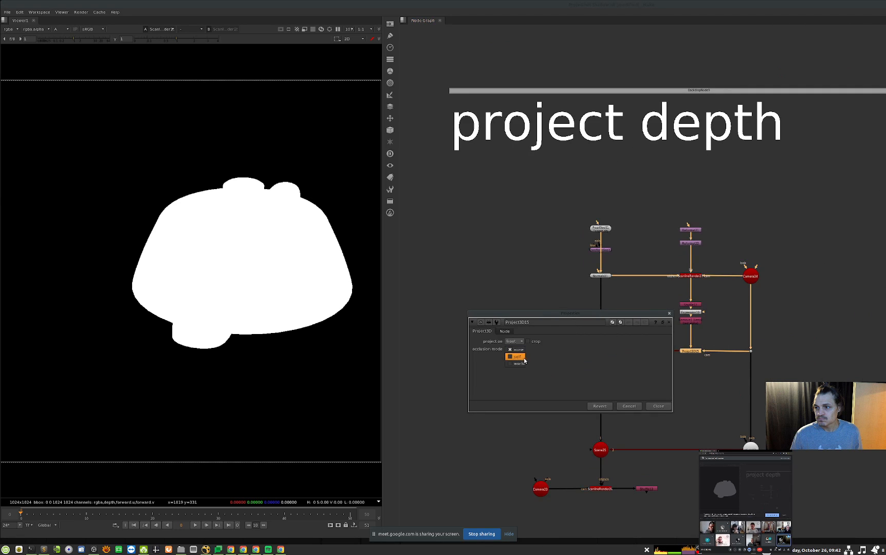
click(535, 358)
click(661, 408)
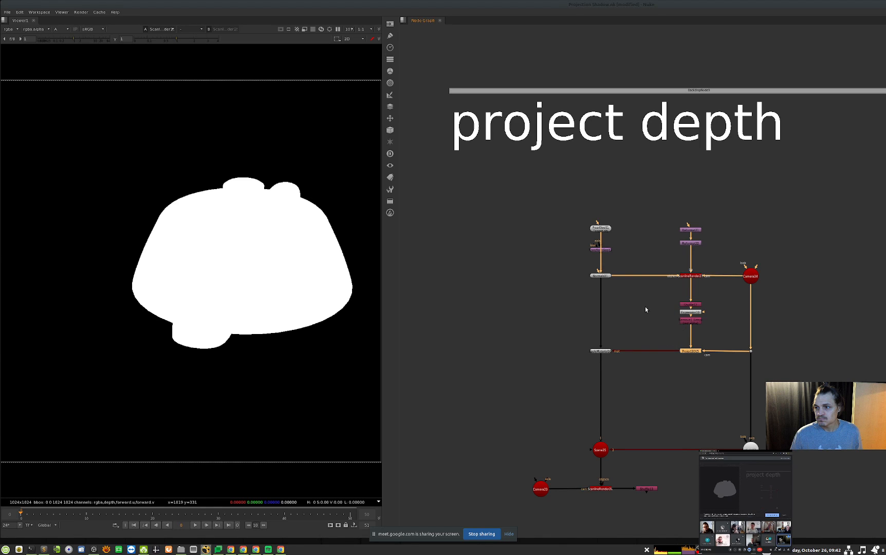
Display the output of the final scanline render at the end of the project depth setup in the viewer.
drag(601, 252, 615, 251)
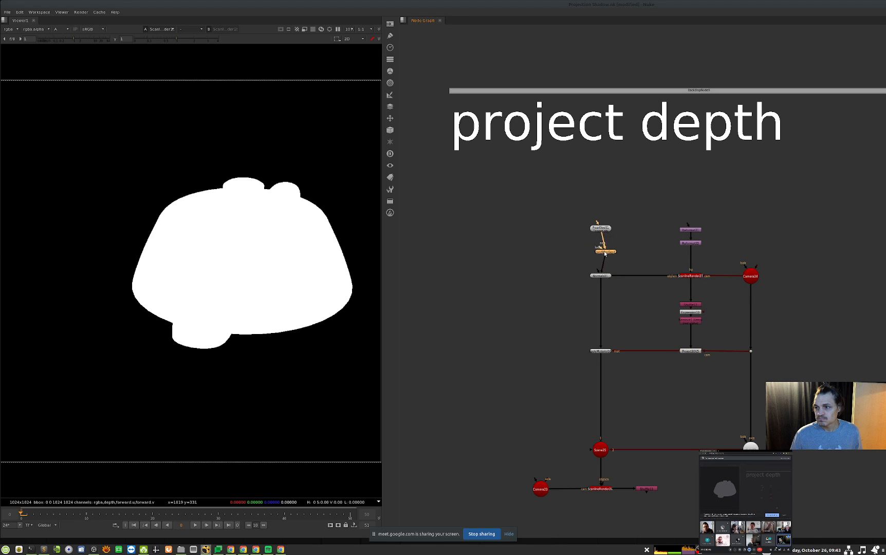
scroll(726, 197, down, 5)
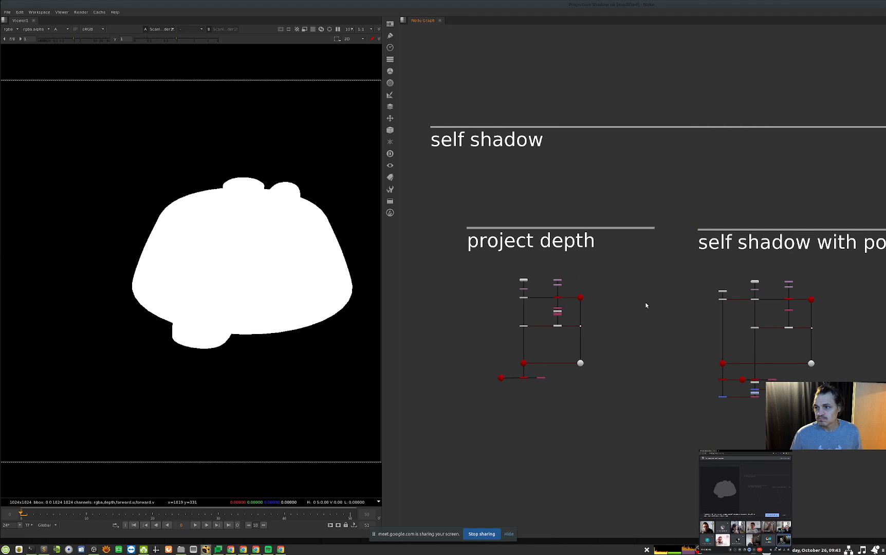
scroll(694, 94, down, 3)
middle_drag(693, 94, 640, 193)
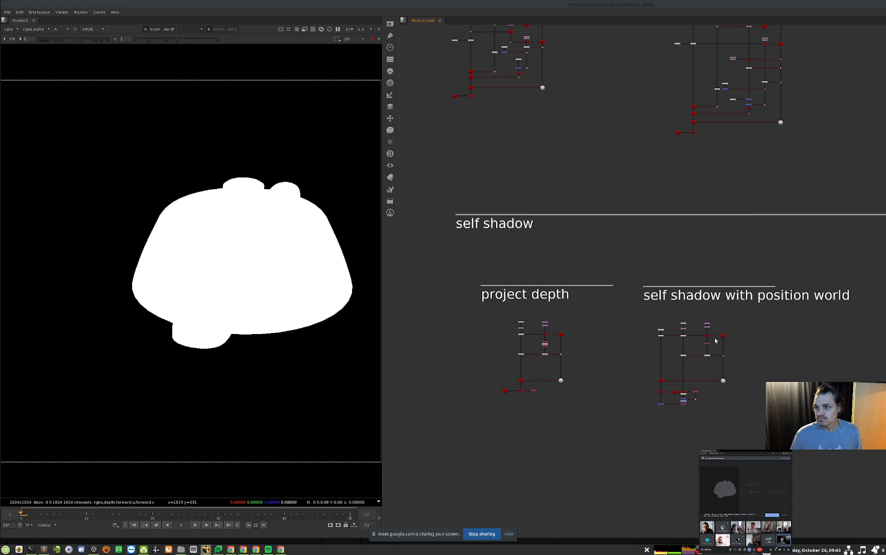
middle_drag(573, 355, 612, 342)
scroll(575, 360, up, 6)
click(522, 416)
key(1)
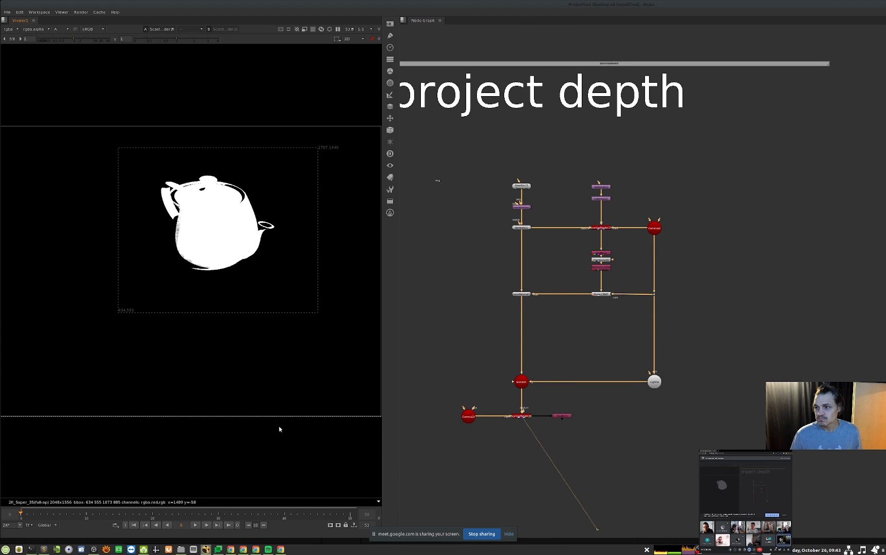
scroll(612, 316, up, 3)
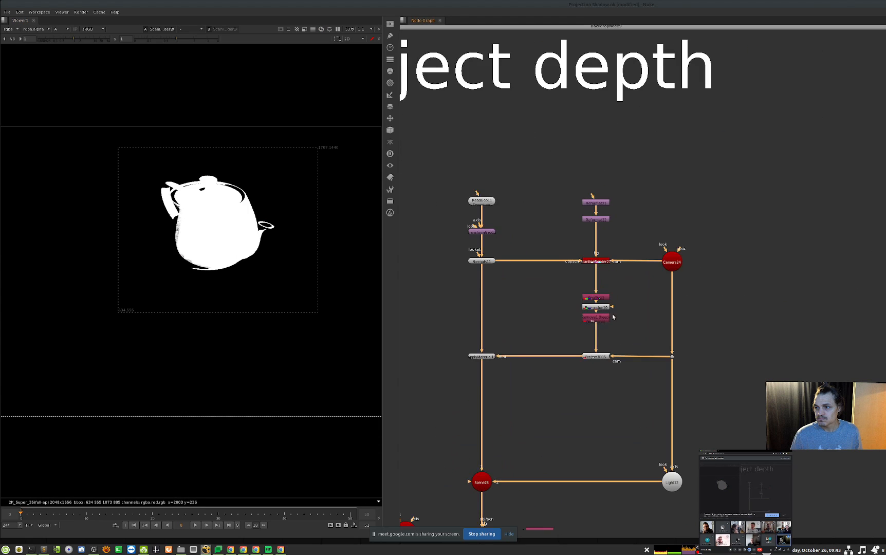
Display ScanlineRender27's alpha and Shuffle12's full-colour output in the viewer.
middle_drag(626, 296, 632, 306)
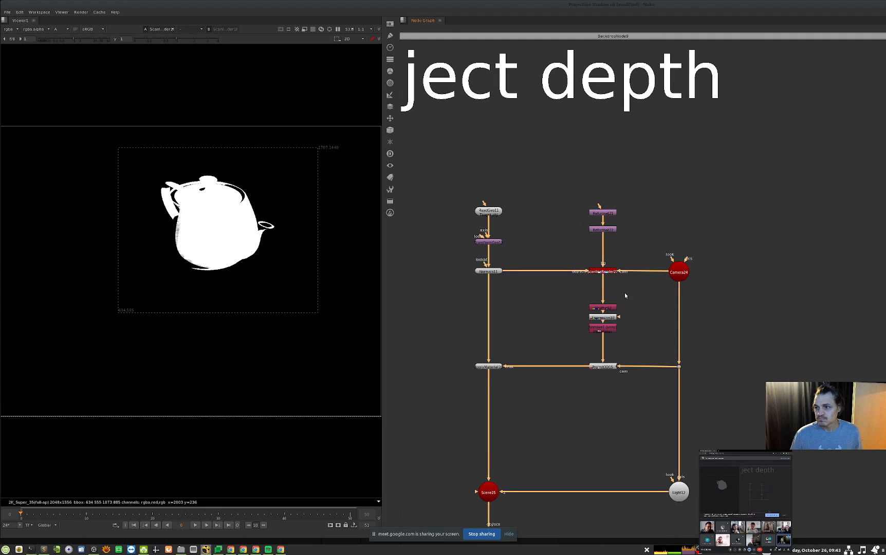
click(602, 271)
key(1)
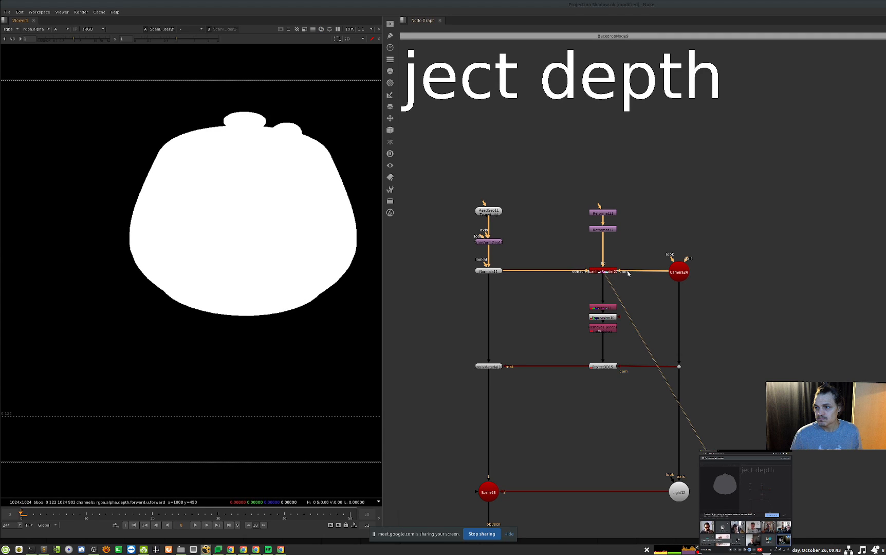
scroll(625, 301, up, 3)
click(602, 309)
key(1)
key(a)
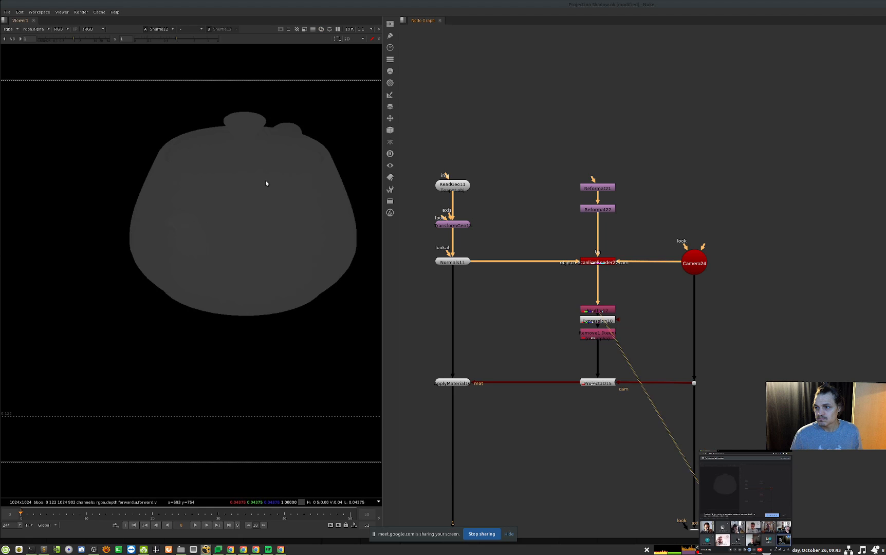
Set the viewer gain to 12 and gamma to 0.25, and examine Shuffle12's depth pass around the teapot spout.
drag(161, 39, 157, 39)
drag(82, 40, 95, 40)
scroll(224, 224, up, 5)
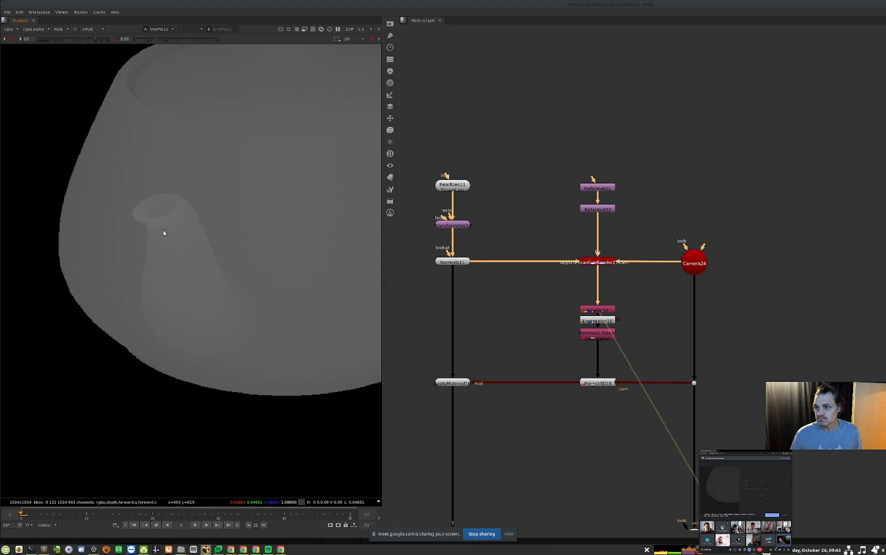
scroll(292, 284, down, 3)
Display Expression10's output and lower the viewer gain and gamma to examine the inverted depth values on the teapot.
click(591, 320)
key(1)
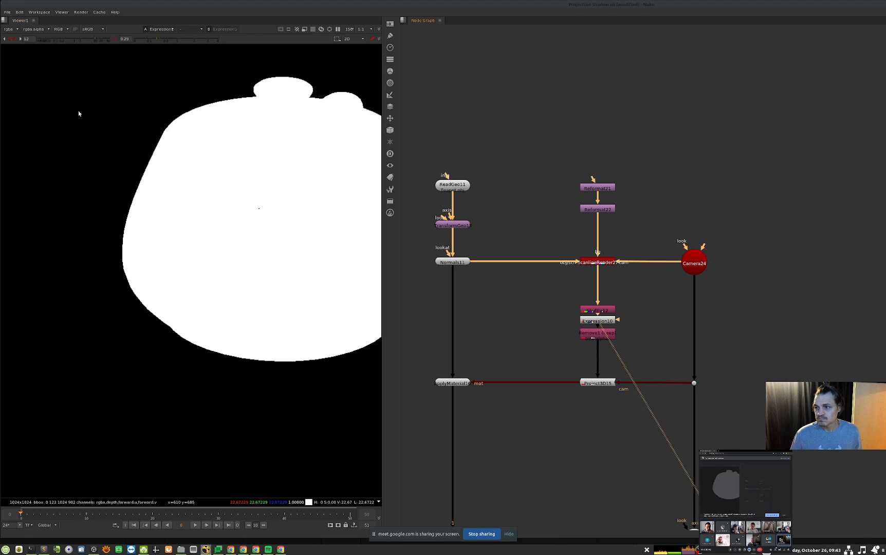
drag(50, 39, 35, 41)
drag(175, 39, 156, 42)
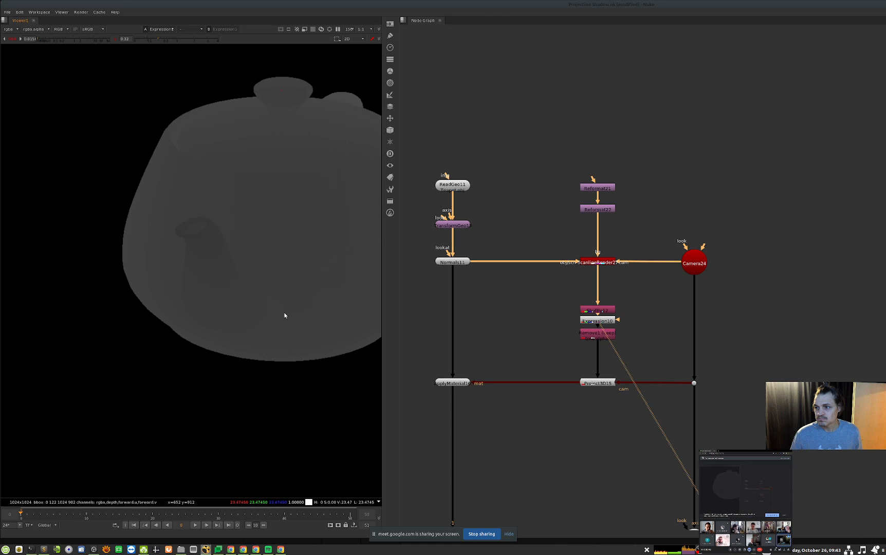
Display the final scanline render of the project depth setup in full colour, framed on the teapot.
middle_drag(521, 380, 555, 352)
middle_drag(503, 460, 587, 263)
key(1)
scroll(194, 273, down, 2)
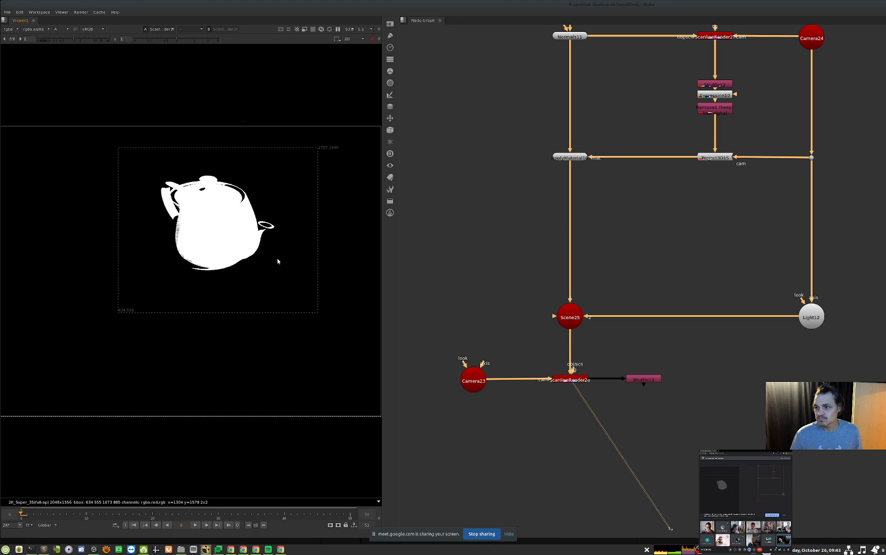
key(a)
scroll(272, 242, up, 5)
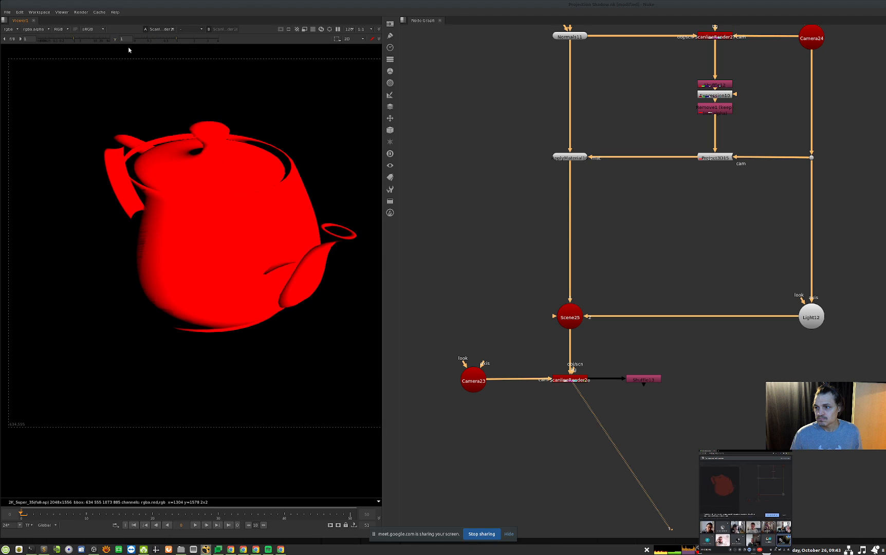
Set the viewer gain to 0.18 and gamma to 0.31, examine the projected depth around the spout, and reset both.
click(66, 41)
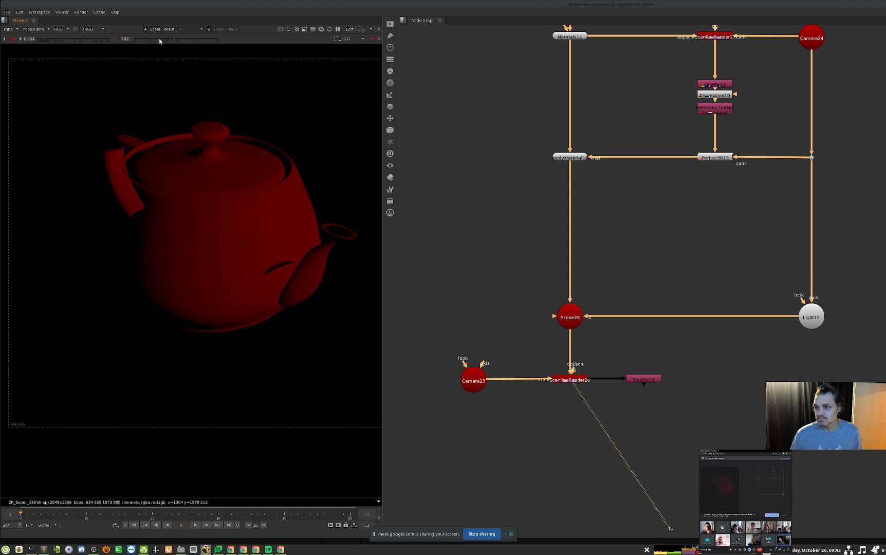
drag(161, 40, 157, 40)
mouse_move(46, 40)
mouse_down()
mouse_move(77, 40)
mouse_move(57, 40)
mouse_up()
scroll(277, 245, up, 2)
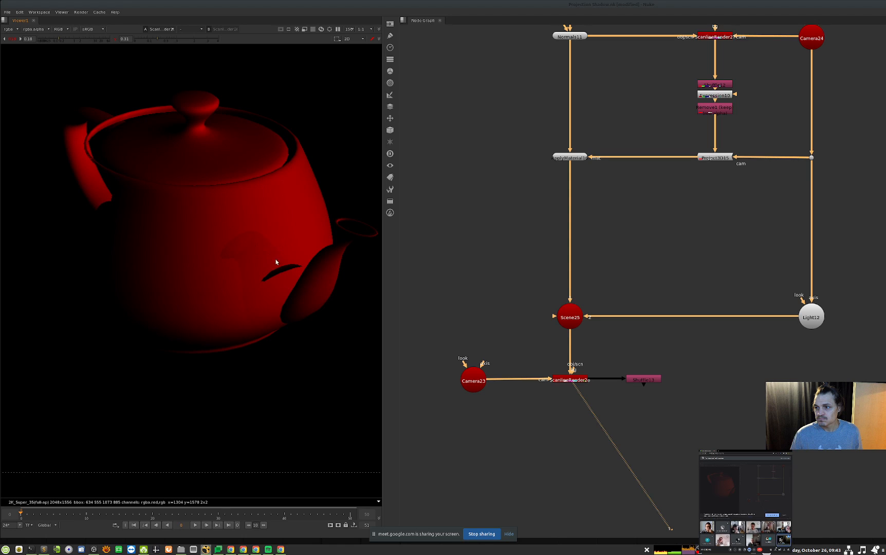
middle_drag(277, 260, 249, 268)
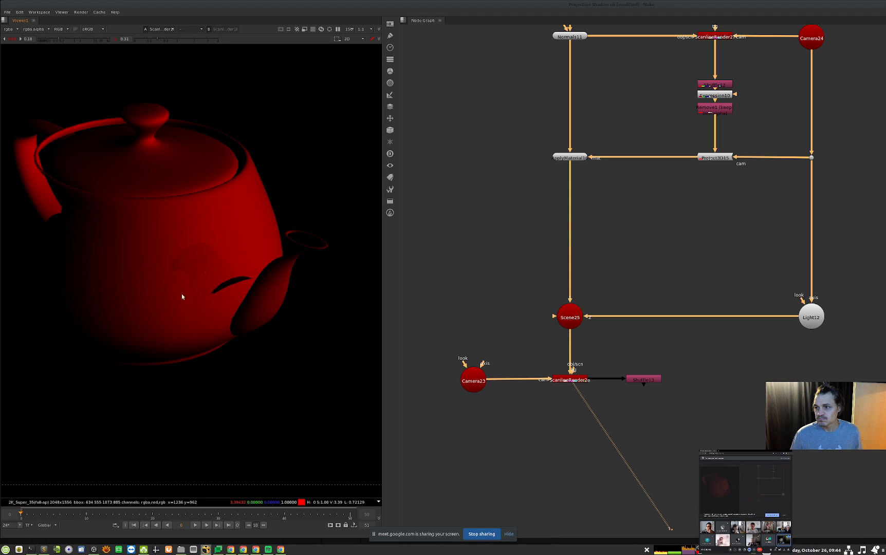
scroll(205, 274, down, 2)
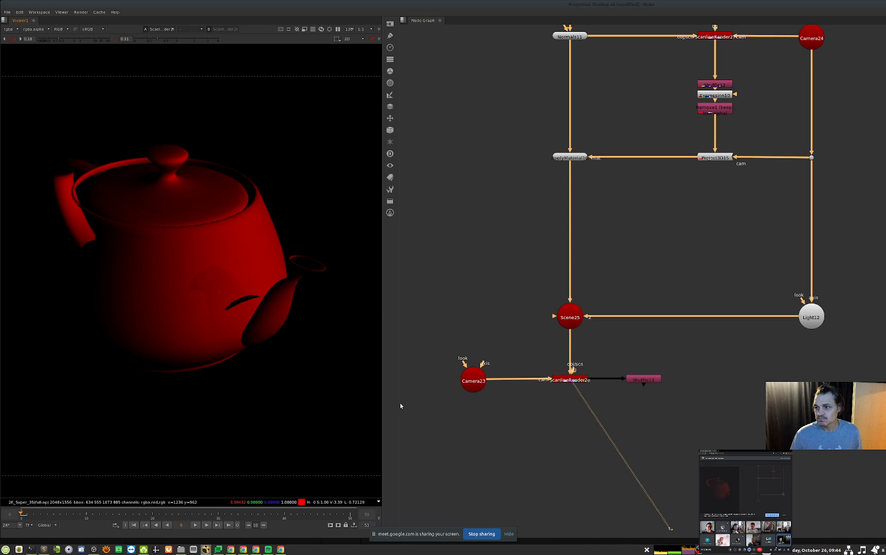
ctrl+click(297, 359)
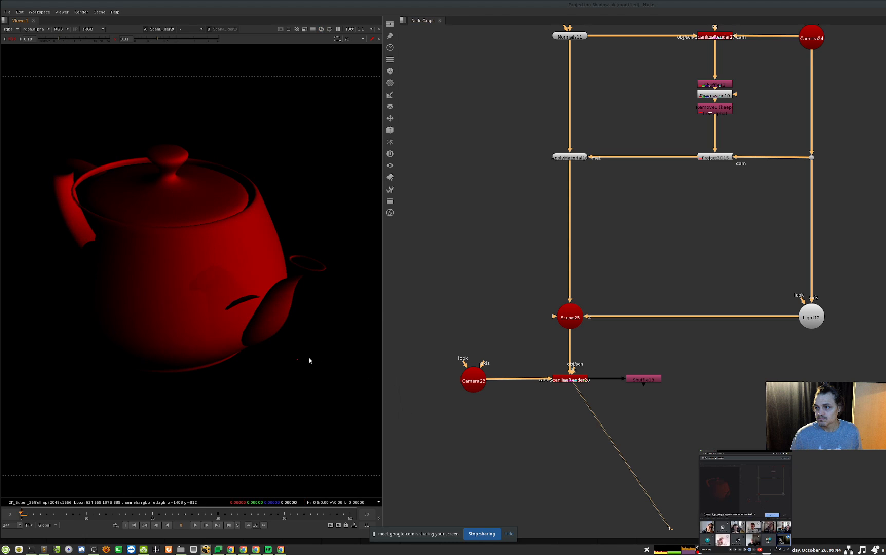
ctrl+click(97, 42)
ctrl+click(142, 41)
Go to the next self shadow section and display Shuffle14's output fitted in the viewer.
scroll(748, 302, down, 4)
scroll(544, 301, up, 1)
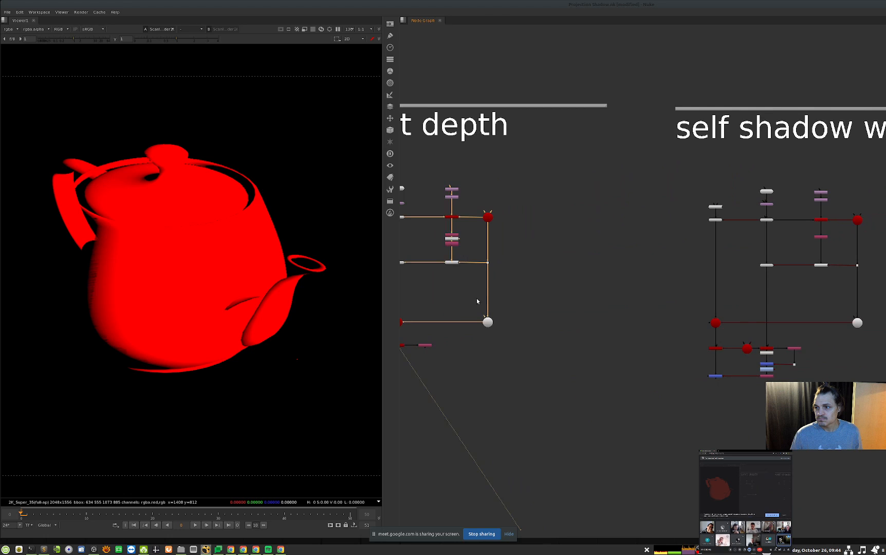
middle_drag(301, 305, 299, 302)
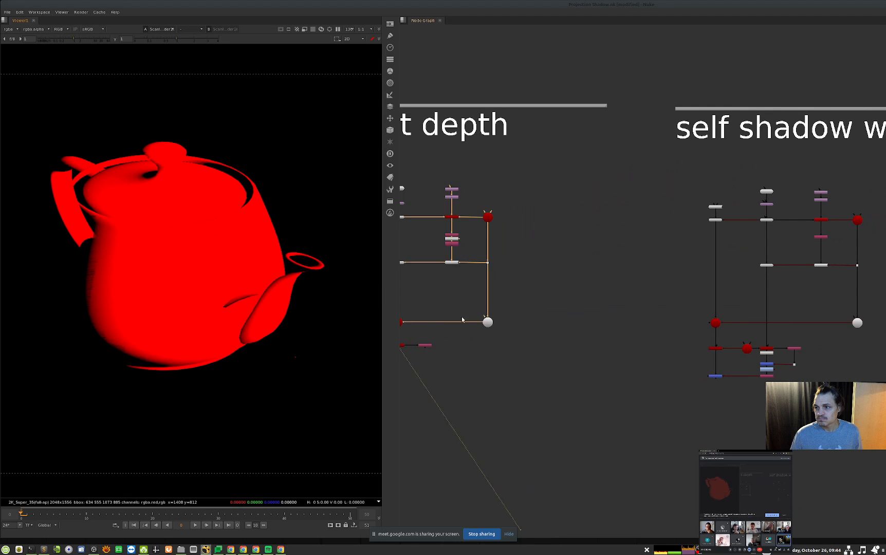
middle_drag(805, 289, 687, 302)
scroll(697, 257, up, 4)
drag(729, 238, 688, 260)
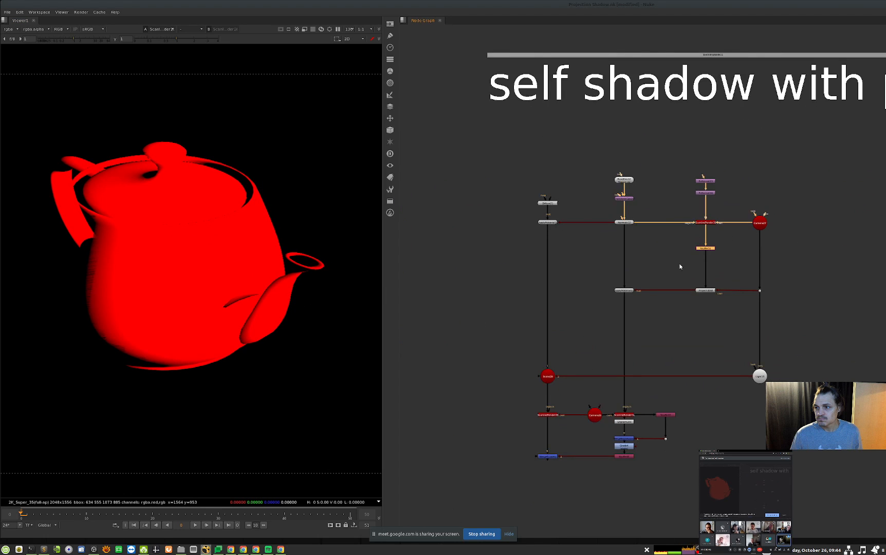
key(1)
key(f)
Review the surface point output in ScanlineRender31's shader settings and close its properties.
double_click(704, 222)
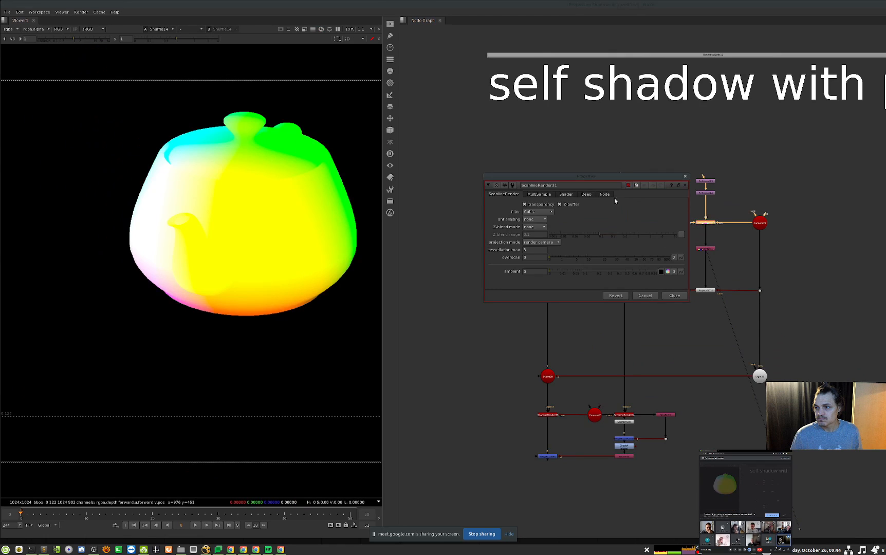
click(565, 194)
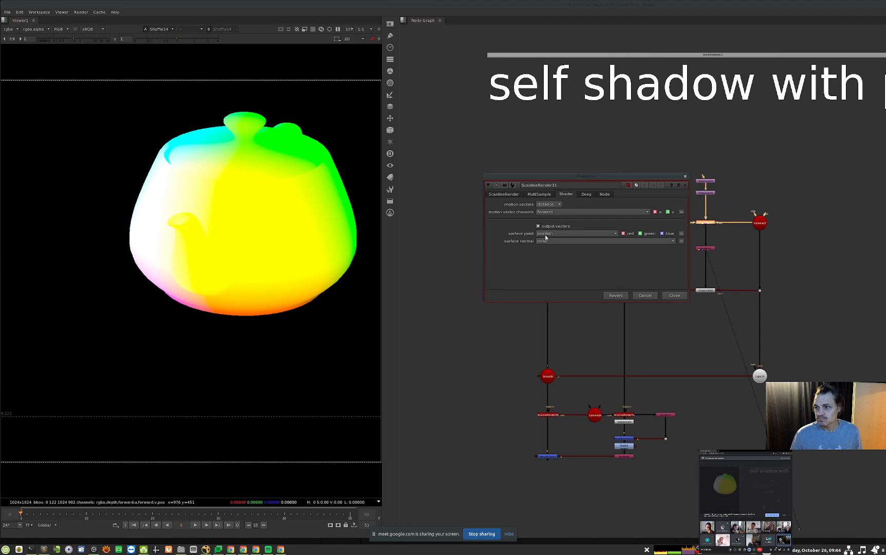
click(674, 294)
Display the scanline render that receives the projected position pass, reduce the viewer gain, and examine the colours around the spout.
click(626, 415)
key(1)
scroll(230, 235, up, 3)
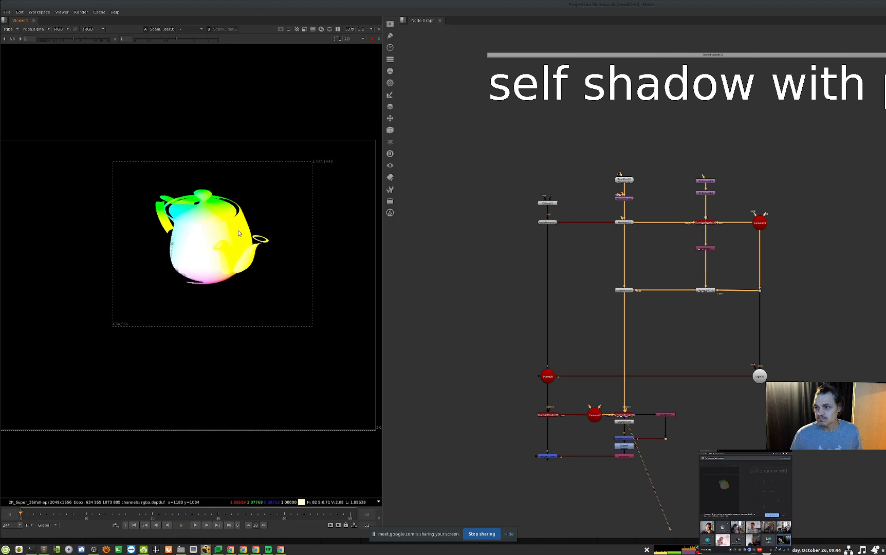
scroll(230, 236, up, 3)
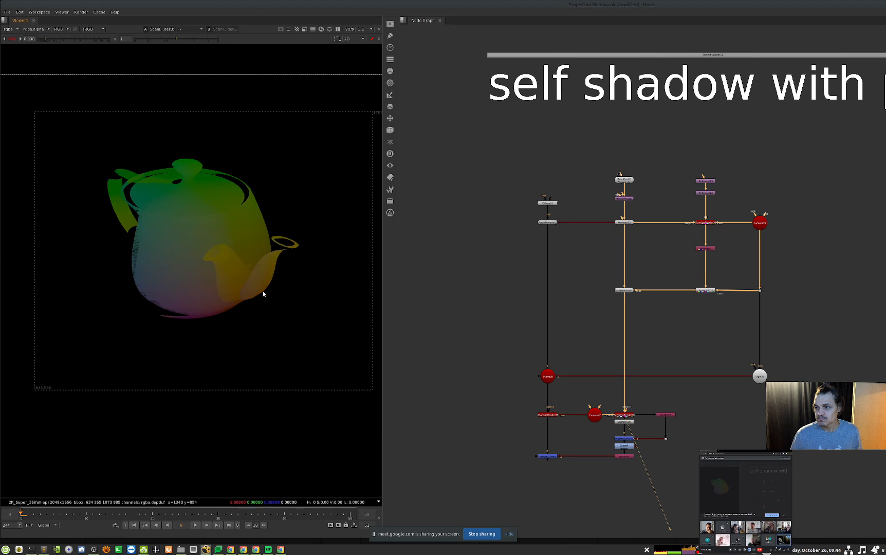
scroll(259, 298, up, 4)
middle_drag(285, 266, 262, 280)
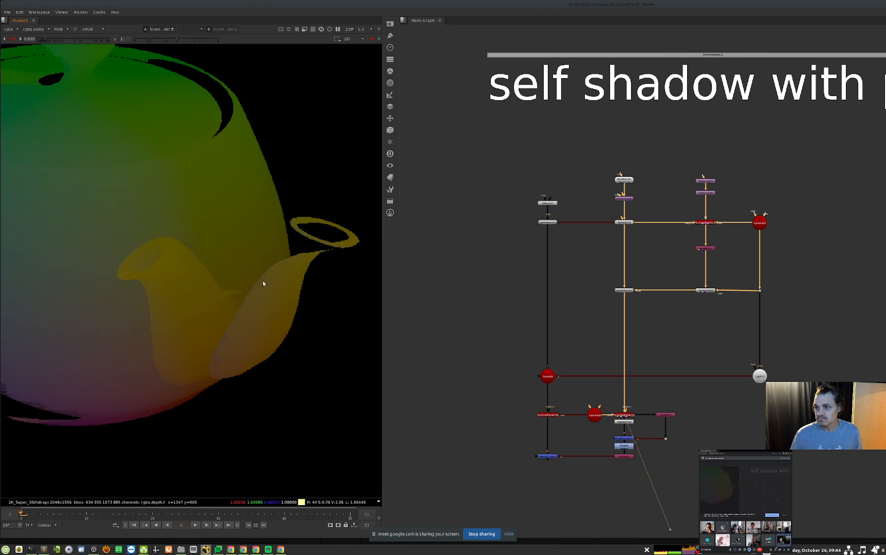
middle_drag(172, 285, 211, 289)
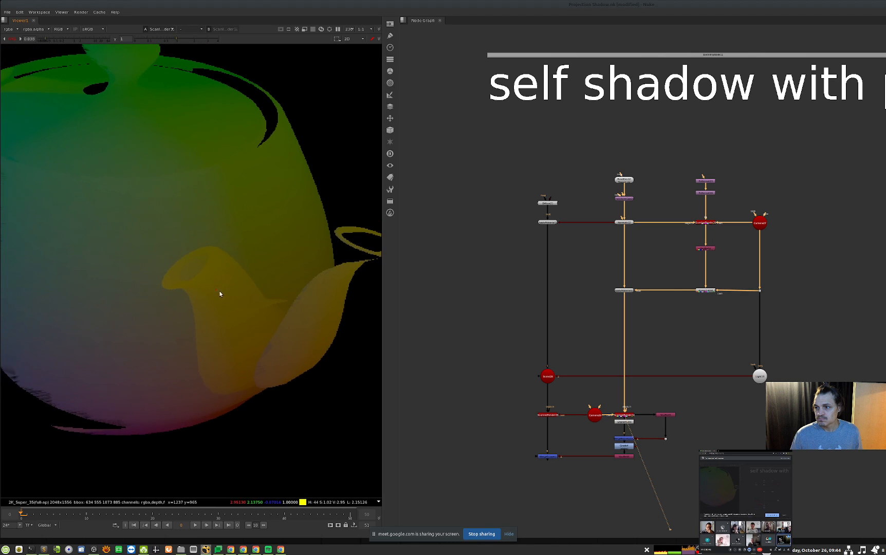
middle_drag(256, 289, 241, 295)
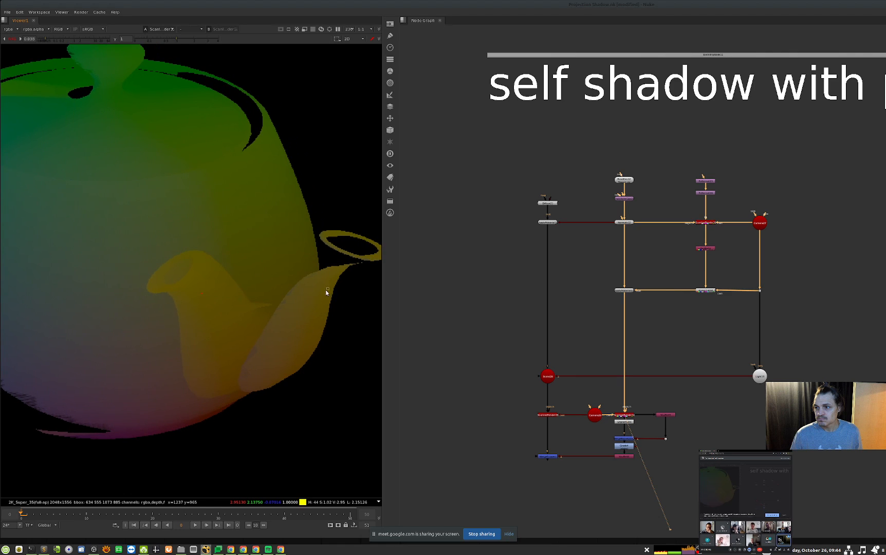
Add a RotoPaint node in the empty area beside the self shadow setup and display it fitted in the viewer.
middle_drag(549, 273, 595, 280)
click(507, 287)
key(p)
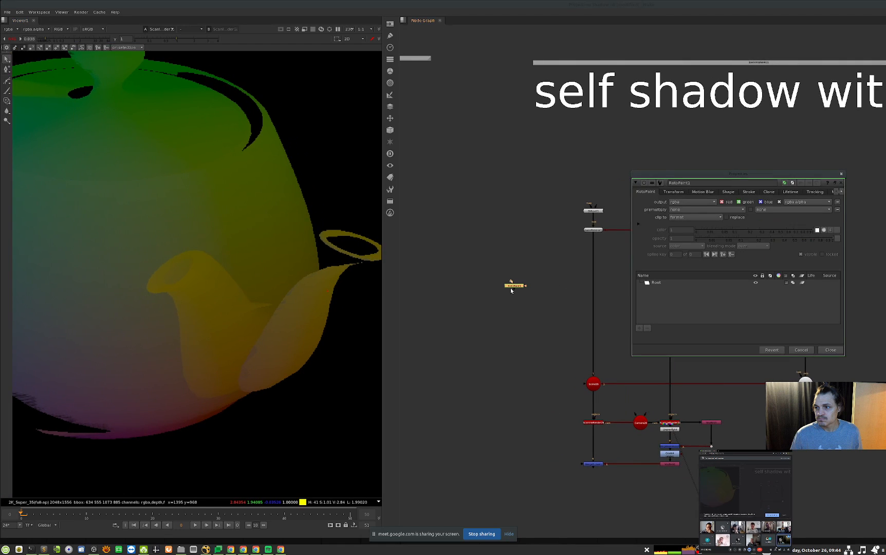
key(1)
key(f)
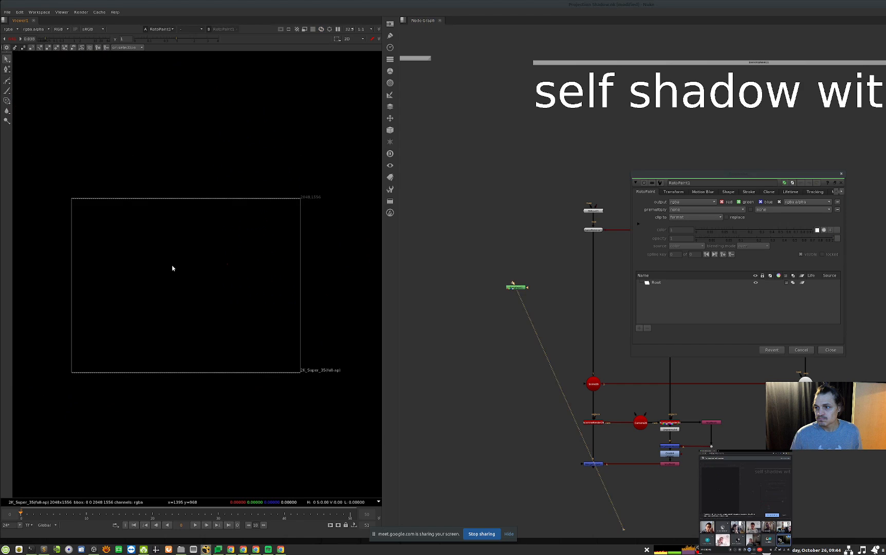
Reset the viewer gain and paint three slanted surface lines side by side across the frame with the brush.
click(6, 90)
drag(224, 229, 266, 305)
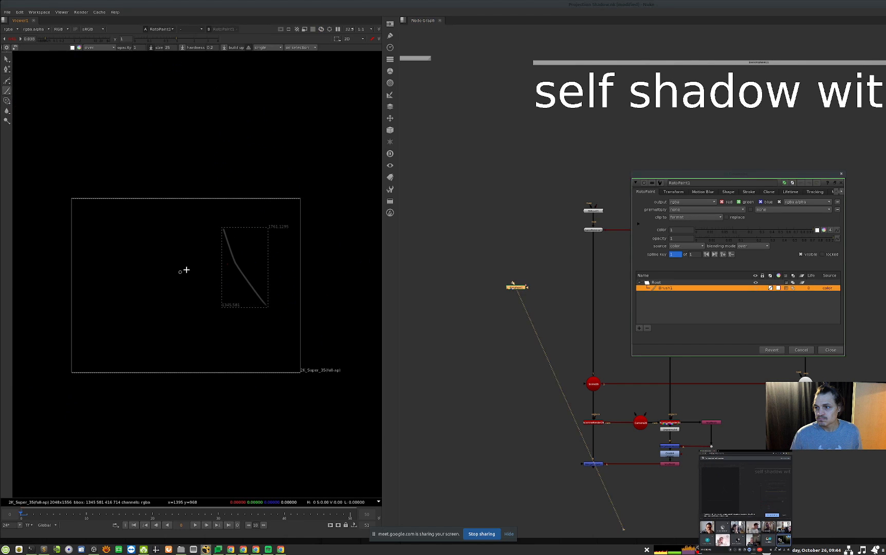
ctrl+click(72, 39)
key(ctrl+z)
drag(225, 242, 240, 310)
drag(173, 239, 205, 308)
drag(112, 248, 160, 323)
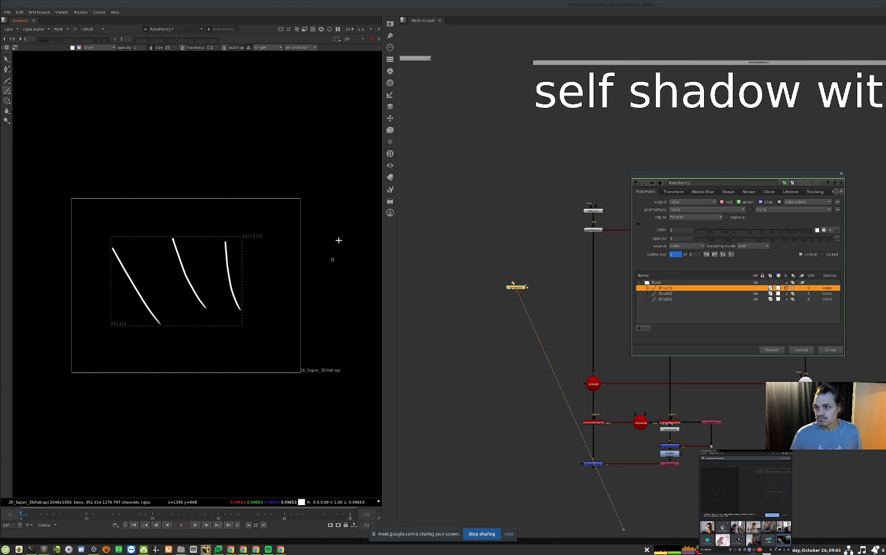
Paint a projection cone opening from the upper right, shade the nearest line, and add arrows towards the other two lines.
mouse_move(277, 227)
mouse_down()
mouse_move(286, 237)
mouse_move(126, 231)
mouse_move(215, 342)
mouse_up()
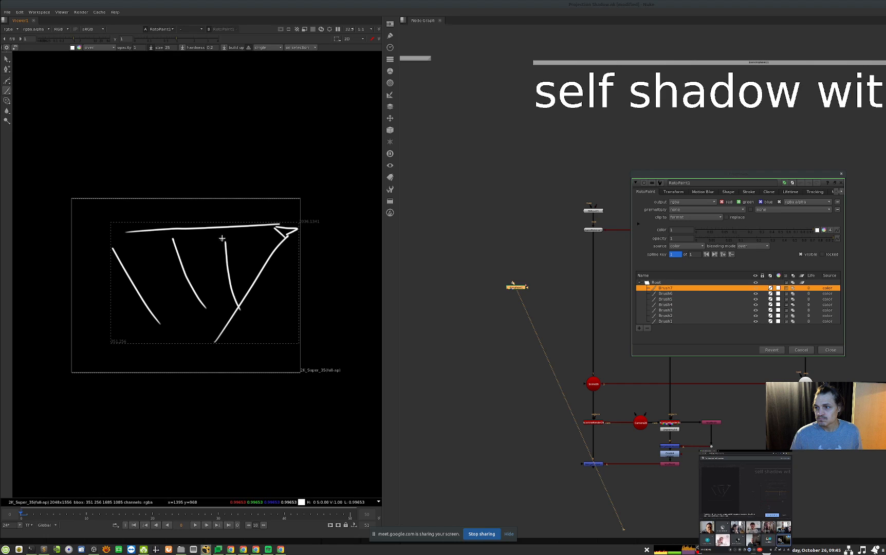
mouse_move(221, 237)
mouse_down()
mouse_move(248, 299)
mouse_move(221, 246)
mouse_move(233, 303)
mouse_up()
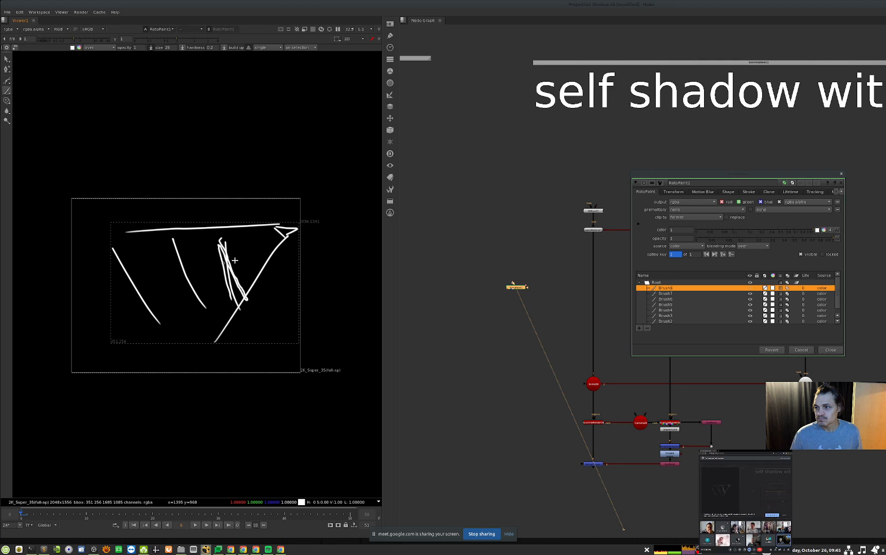
mouse_move(220, 244)
mouse_down()
mouse_move(236, 282)
mouse_move(232, 256)
mouse_move(197, 276)
mouse_move(134, 282)
mouse_move(143, 285)
mouse_up()
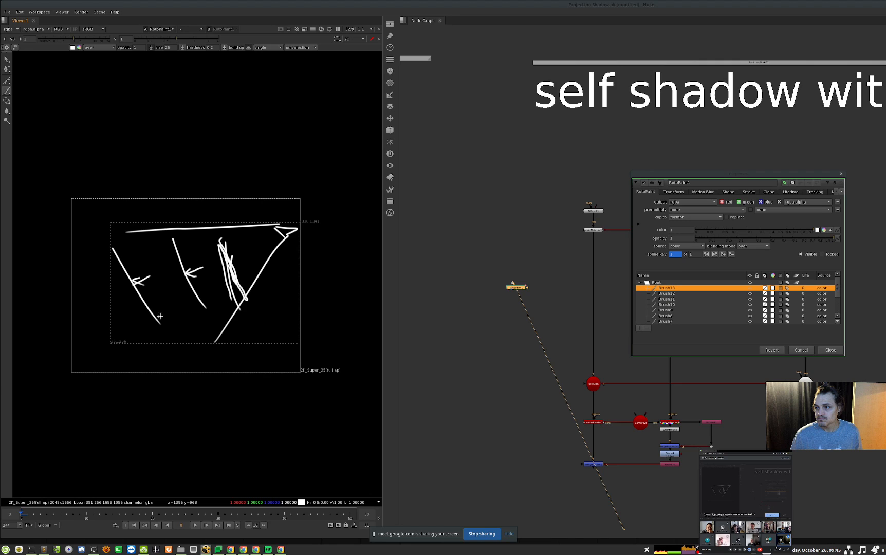
Trace over the painted surface lines with extra strokes and circle the line nearest the cone's origin.
mouse_move(219, 247)
mouse_down()
mouse_move(242, 295)
mouse_move(240, 275)
mouse_move(185, 263)
mouse_up()
drag(132, 272, 162, 322)
drag(172, 241, 208, 307)
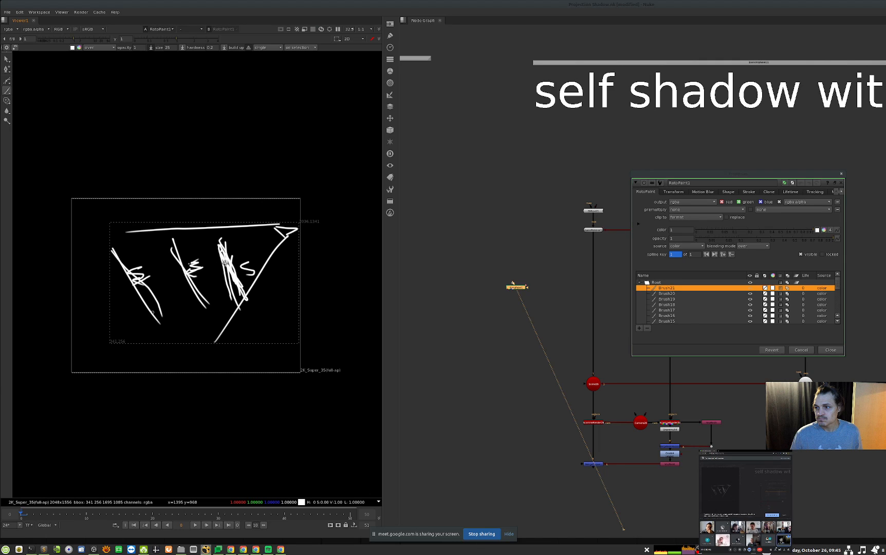
drag(228, 237, 235, 242)
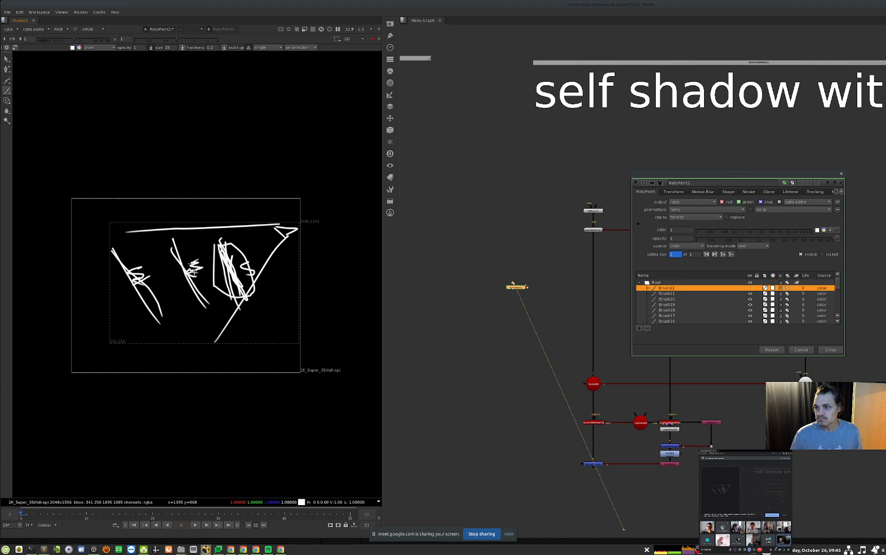
mouse_move(172, 253)
mouse_down()
mouse_move(185, 267)
mouse_move(191, 260)
mouse_up()
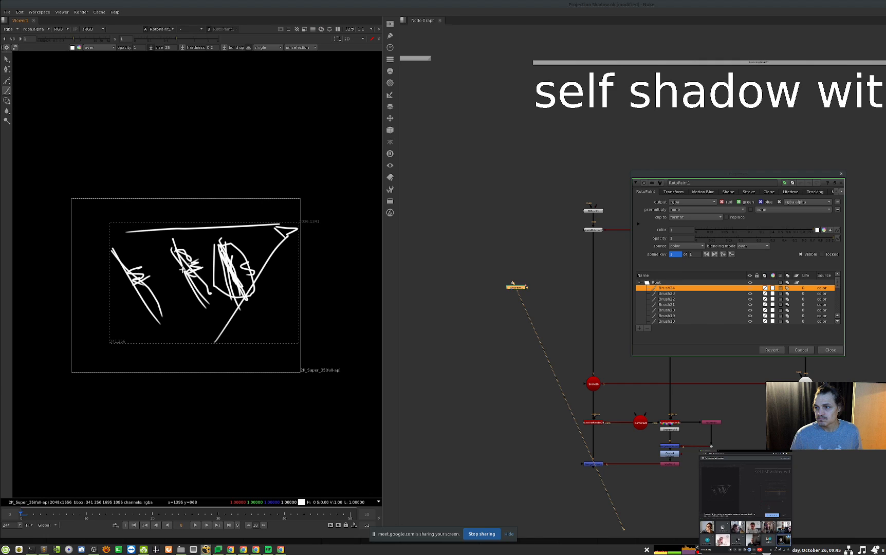
Add annotation strokes below the cone and beside the farthest line, undoing one stray stroke.
drag(229, 261, 238, 253)
mouse_move(247, 328)
mouse_down()
mouse_move(244, 339)
mouse_move(258, 325)
mouse_move(271, 334)
mouse_move(262, 335)
mouse_up()
key(ctrl+z)
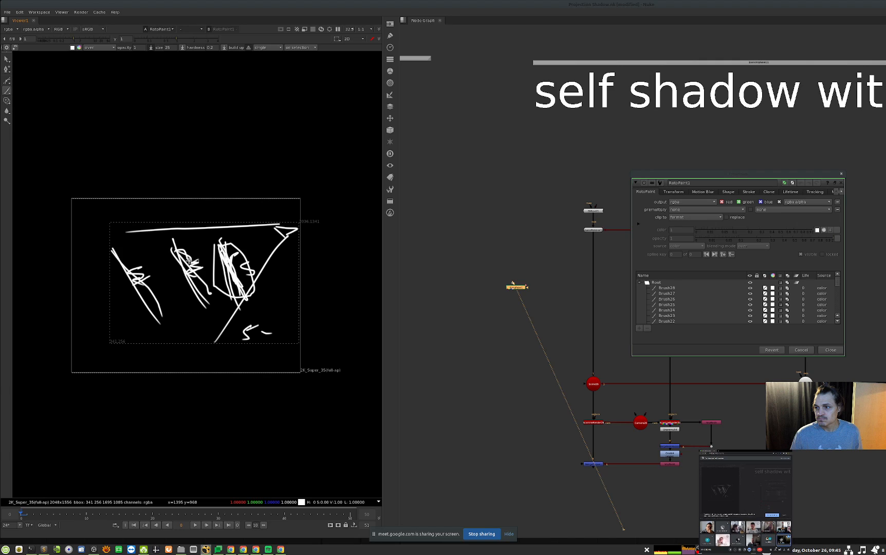
drag(120, 250, 122, 257)
drag(135, 253, 136, 257)
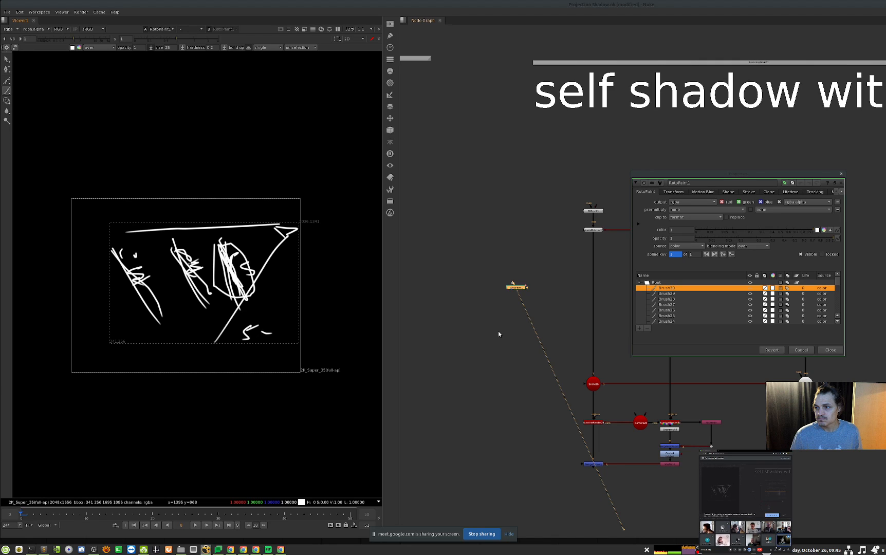
Delete the RotoPaint node that holds the projection sketch.
click(523, 350)
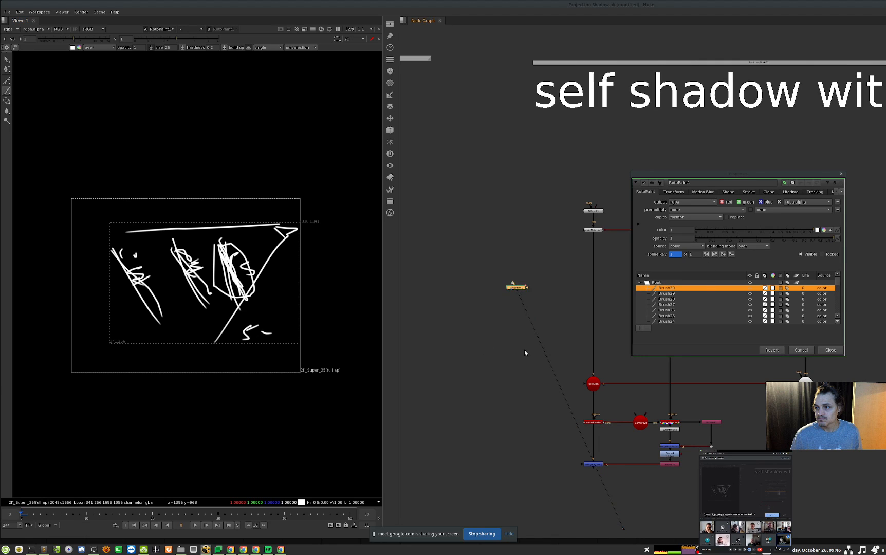
key(Delete)
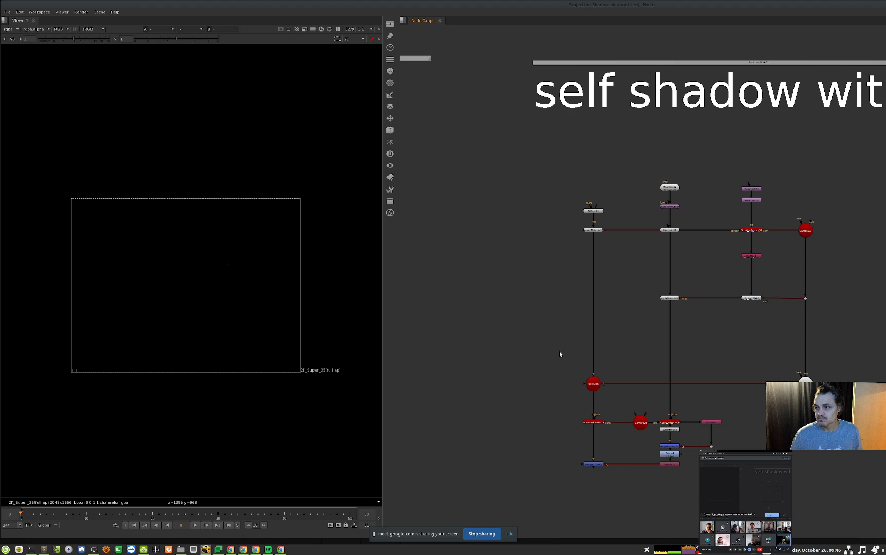
View the ScanlineRender32 output in the self shadow with position setup and lower the viewer gain to 0.115.
middle_drag(592, 365, 509, 360)
middle_drag(670, 311, 655, 334)
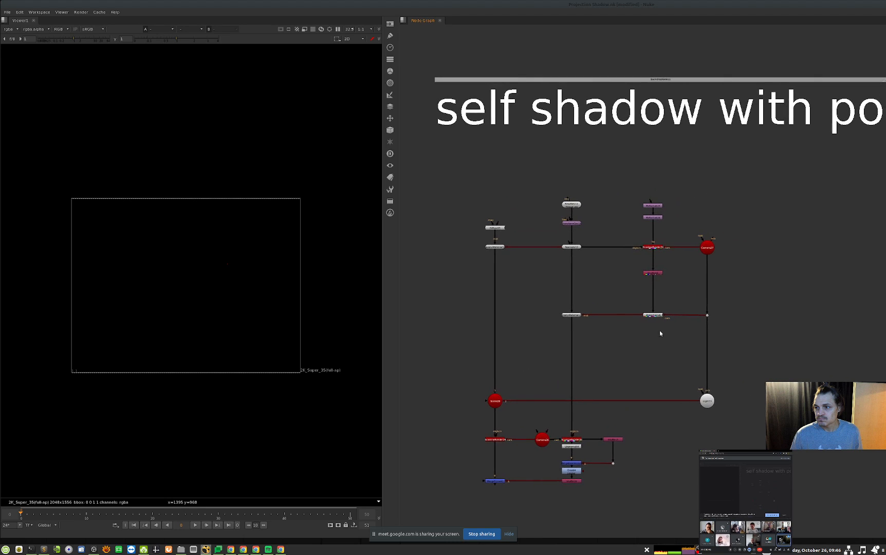
middle_drag(602, 416, 618, 371)
scroll(612, 374, up, 6)
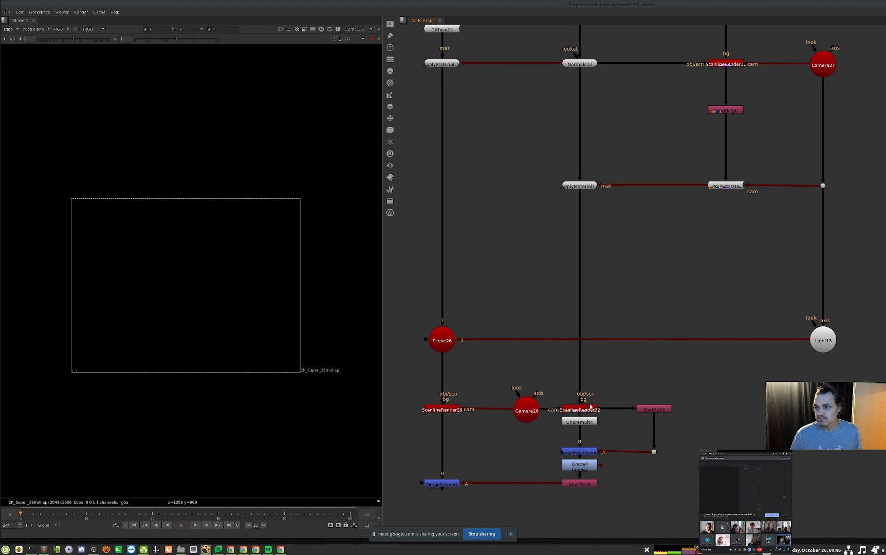
click(590, 409)
drag(529, 422, 521, 421)
click(594, 409)
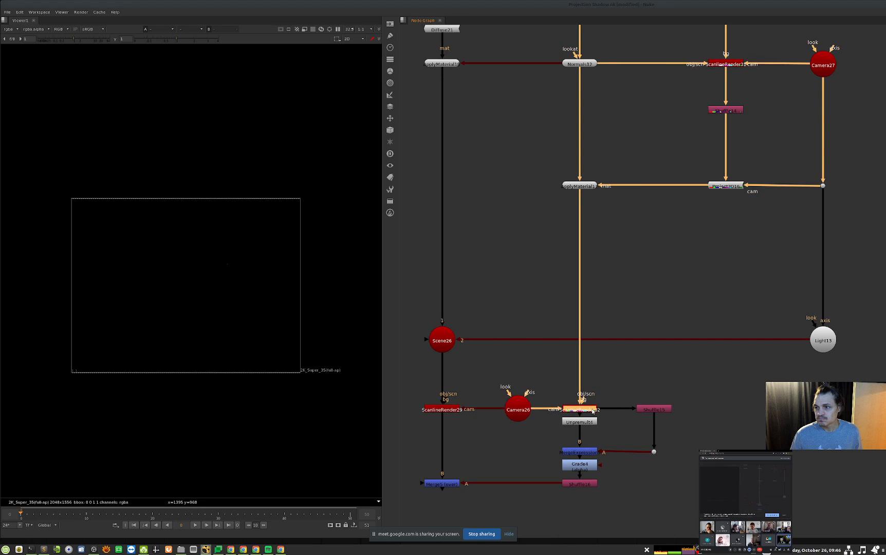
key(1)
scroll(226, 276, up, 4)
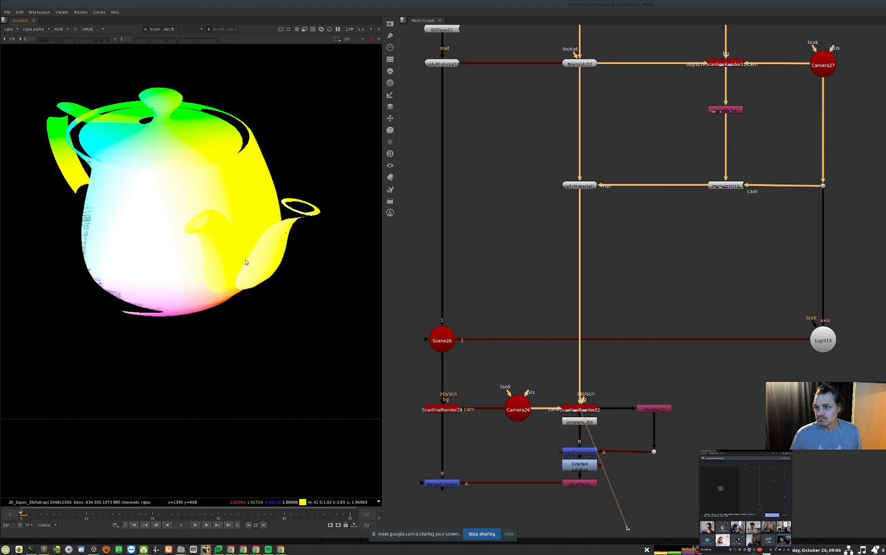
drag(90, 40, 50, 46)
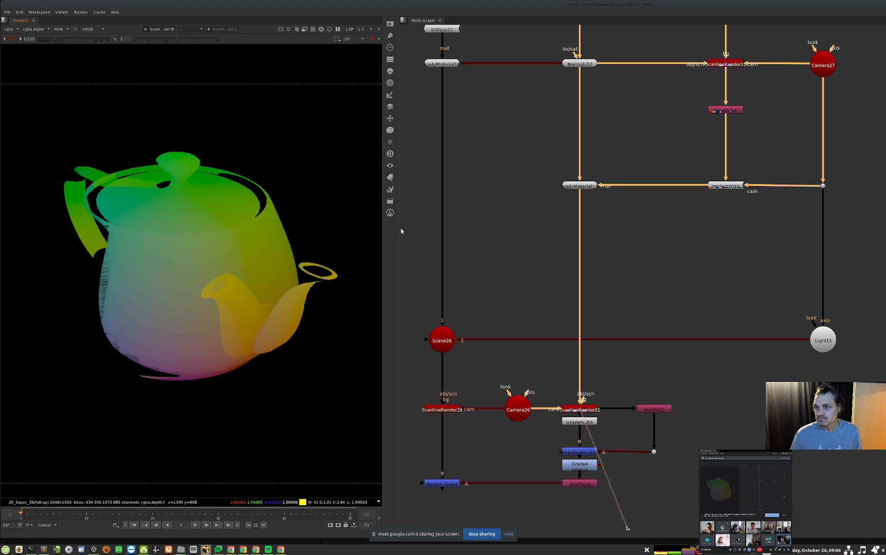
View the Shuffle15 position pass and inspect the shader output settings of ScanlineRender32.
click(644, 409)
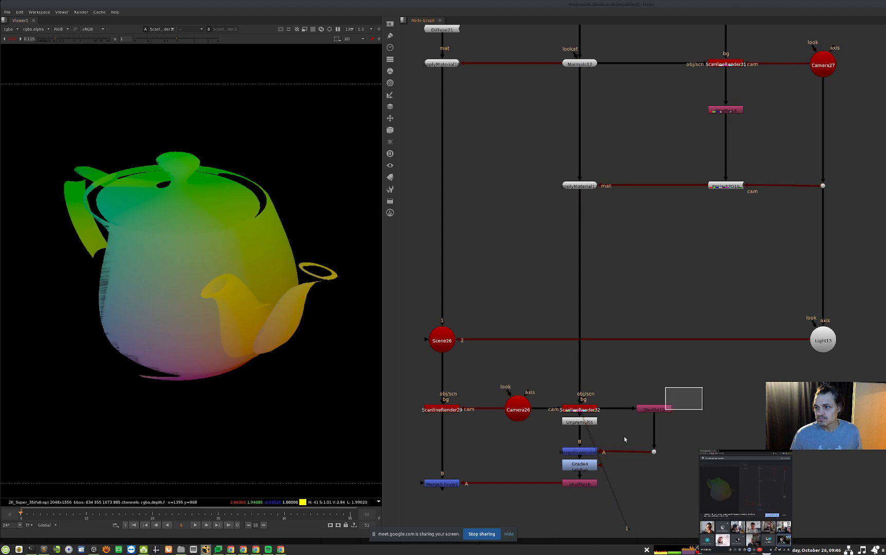
key(1)
click(589, 409)
key(l)
key(ctrl+z)
key(Return)
click(433, 382)
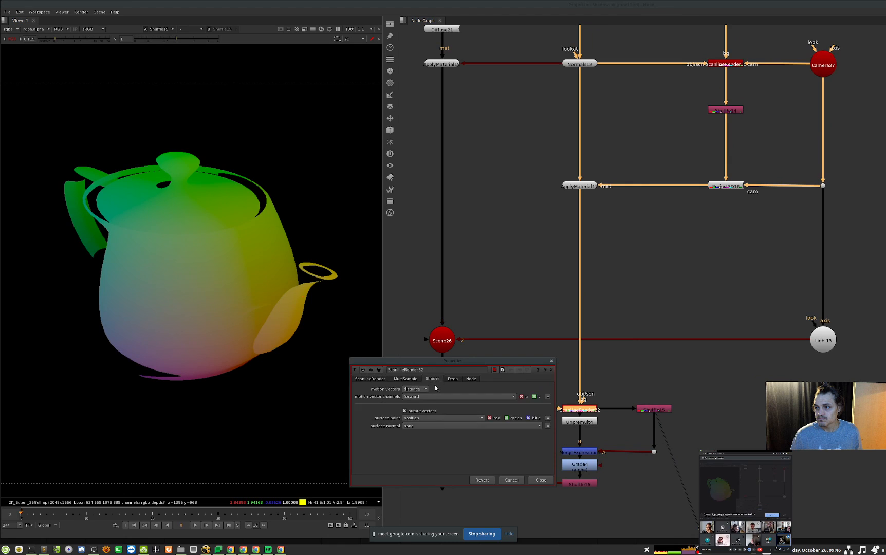
click(540, 480)
Compare the projected position from Unpremult4 with the rendered position from Shuffle15 in the viewer.
click(583, 423)
key(1)
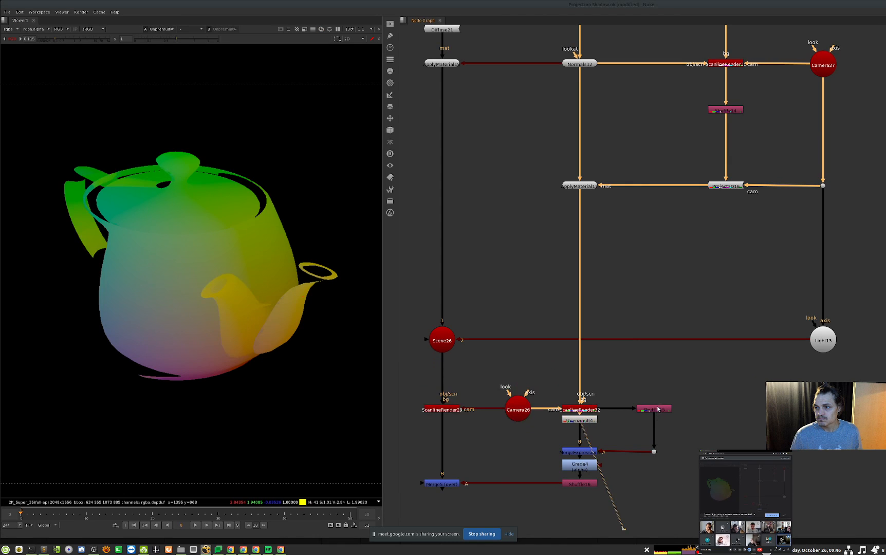
key(3)
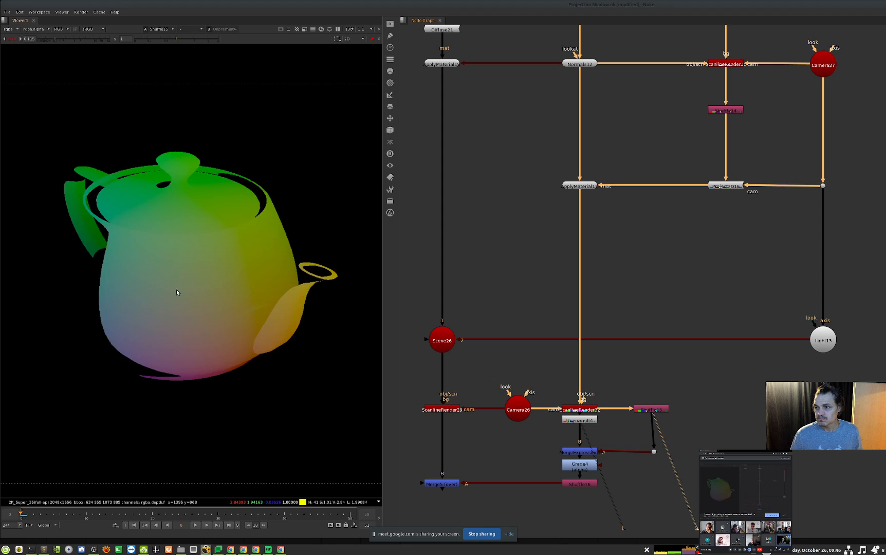
key(1)
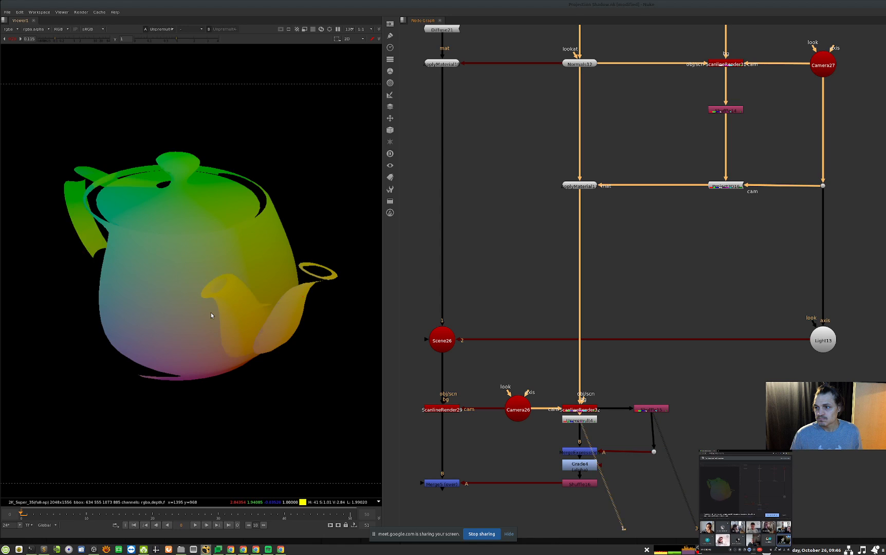
Inspect the distance expression in the MergeExpression node that compares the two position passes.
middle_drag(562, 445, 586, 430)
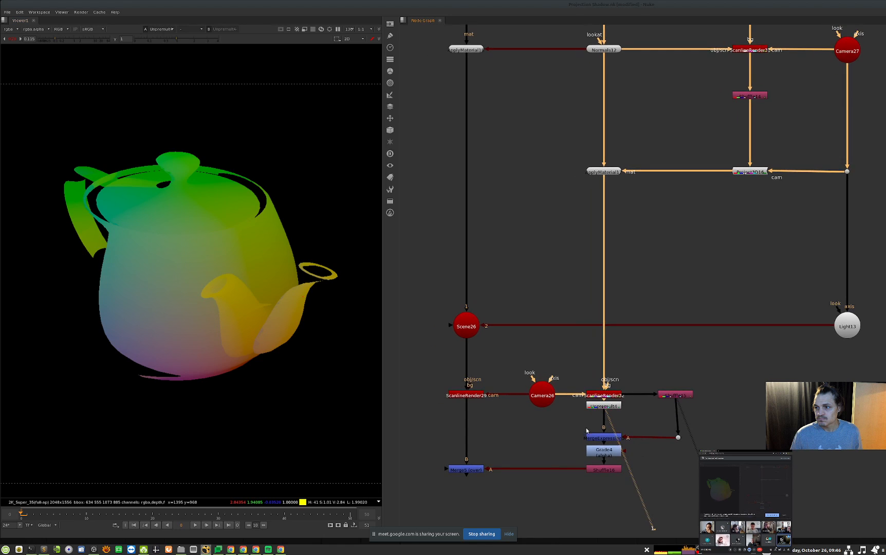
double_click(611, 439)
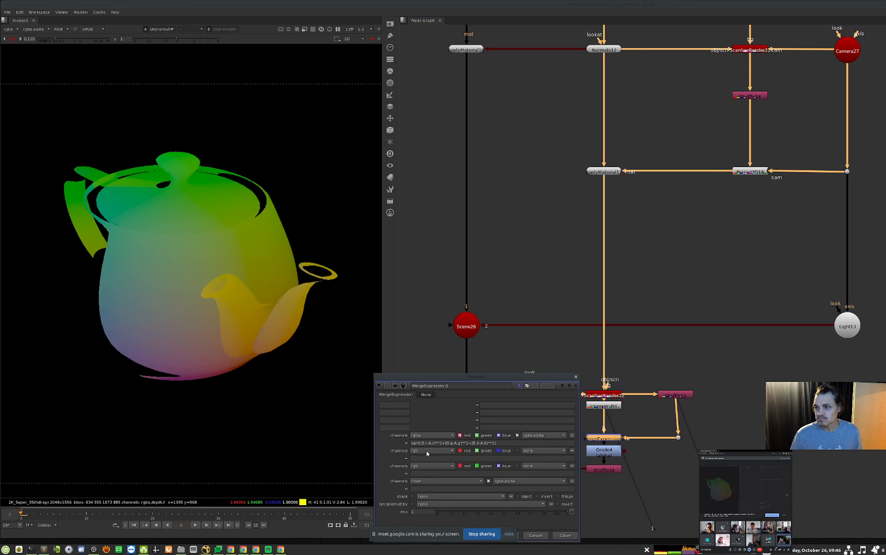
key(Escape)
Review the whole position-based shadow setup and view the Grade4 output.
scroll(770, 307, down, 10)
middle_drag(795, 69, 638, 364)
middle_drag(749, 55, 668, 204)
mouse_move(884, 200)
middle_down()
mouse_move(638, 219)
mouse_move(845, 181)
middle_up()
scroll(599, 241, down, 6)
middle_drag(580, 332, 590, 314)
scroll(540, 305, up, 8)
scroll(589, 313, up, 5)
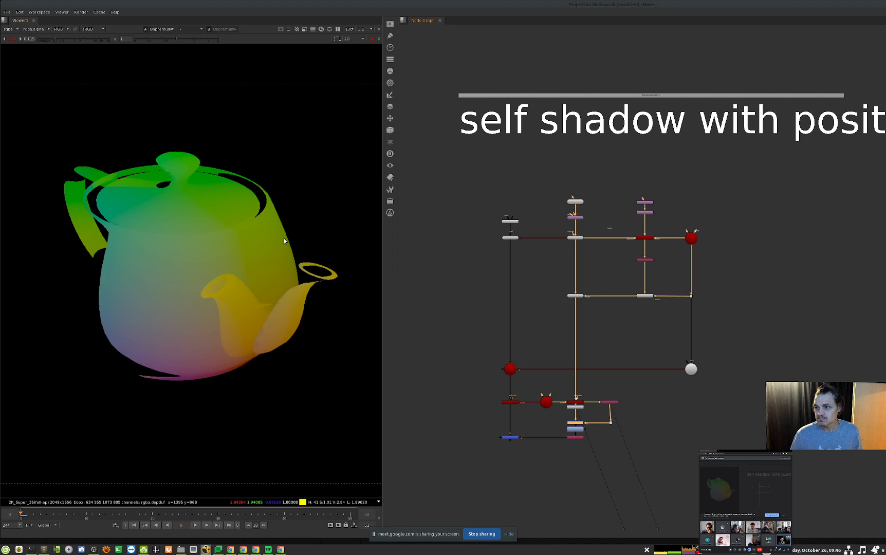
scroll(570, 436, up, 4)
click(581, 415)
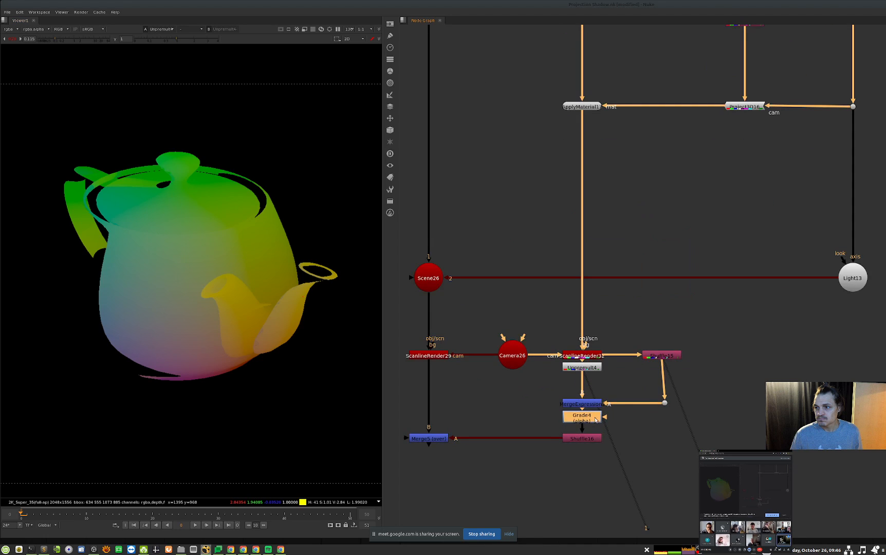
key(1)
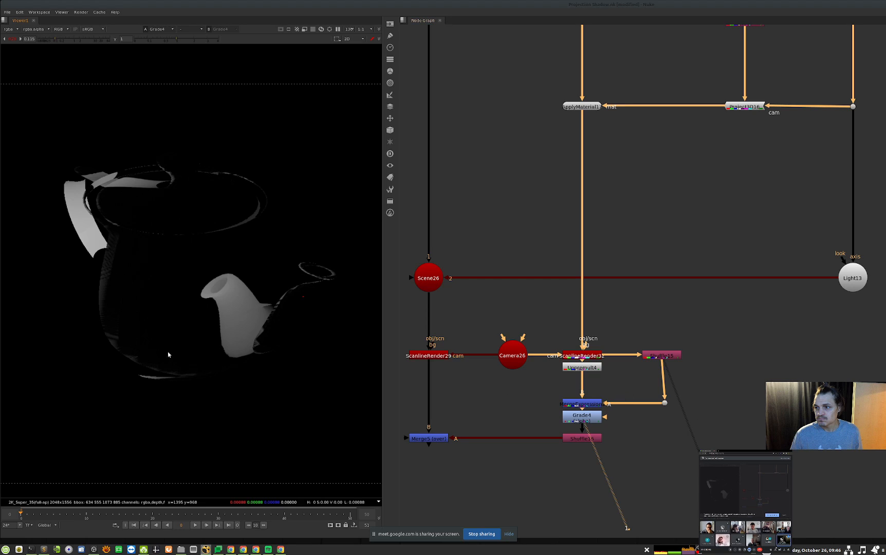
View the alpha channel of Shuffle16 with the viewer gain reset to its default.
click(582, 438)
key(1)
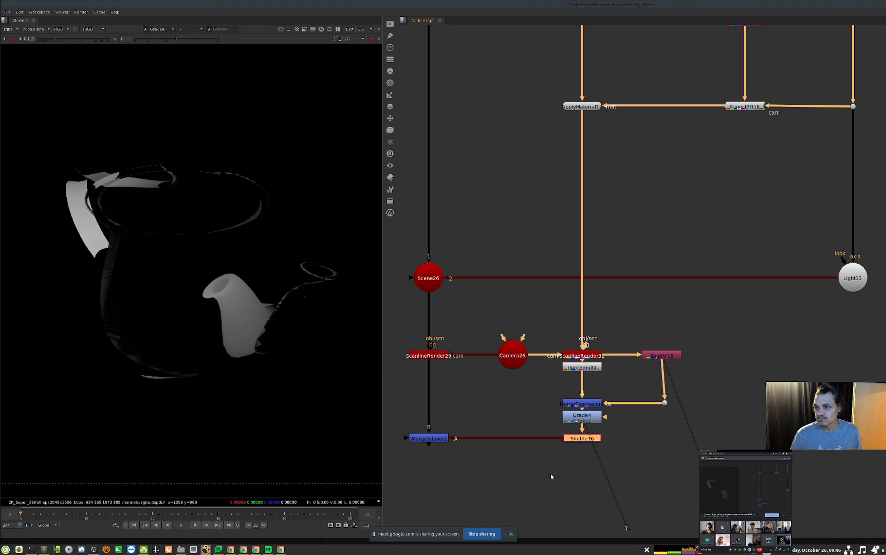
click(547, 475)
middle_drag(548, 475, 589, 475)
key(a)
ctrl+click(83, 40)
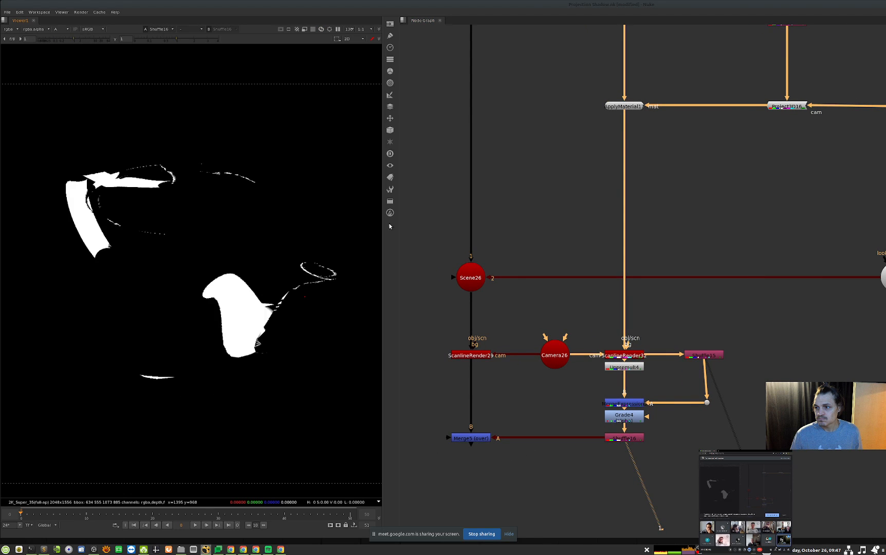
View the final Merge5 result in colour and fit the shadowed teapot in the viewer.
middle_drag(548, 403, 567, 399)
drag(567, 399, 417, 479)
key(1)
key(a)
drag(584, 416, 470, 461)
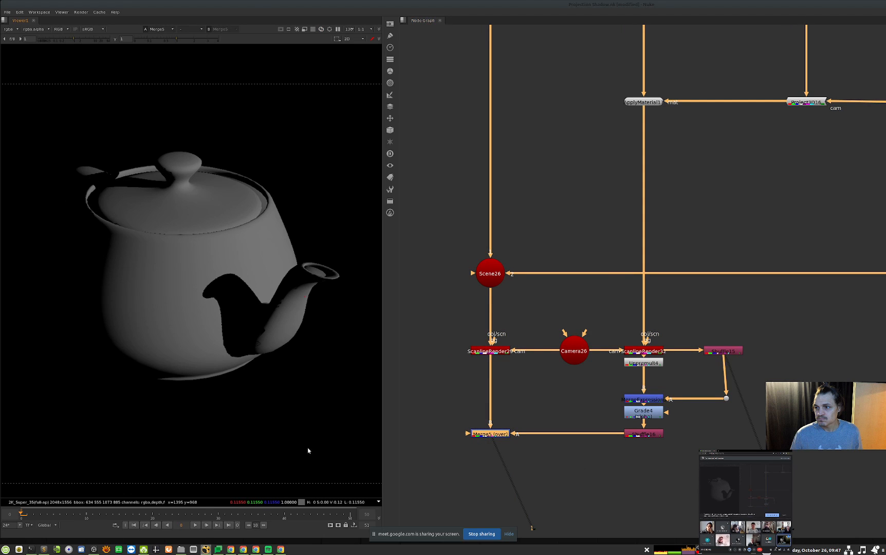
key(f)
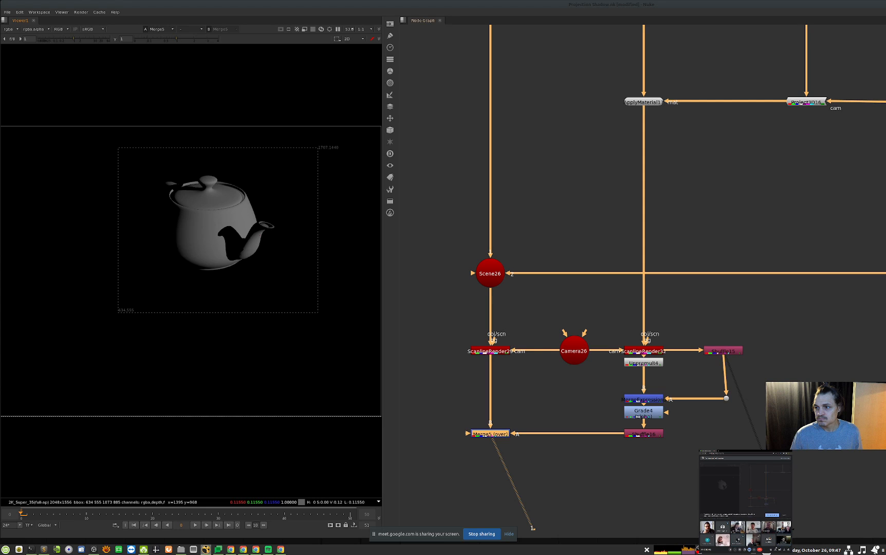
Inspect the occlusion mode options of the Project3D17 node in the neighbouring setup.
scroll(719, 312, down, 5)
middle_drag(734, 313, 578, 333)
middle_drag(859, 297, 471, 347)
scroll(690, 317, down, 2)
key(f)
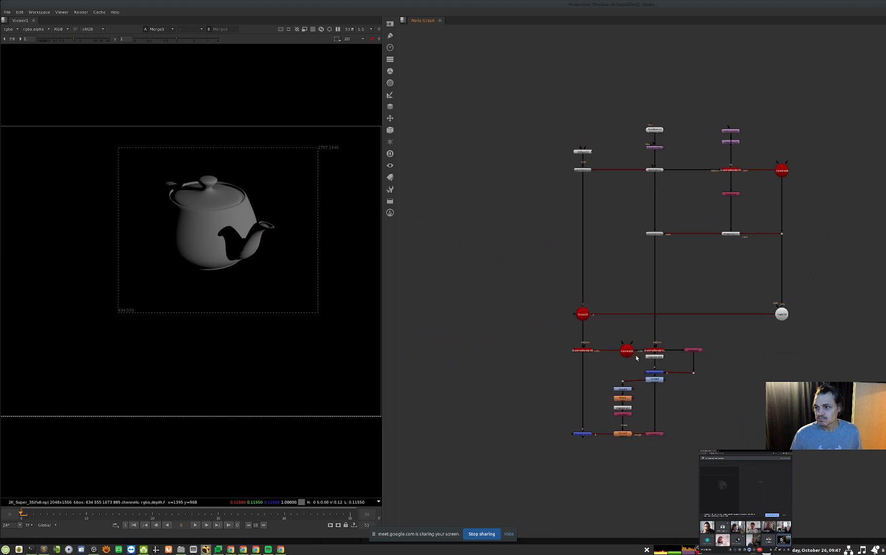
double_click(730, 234)
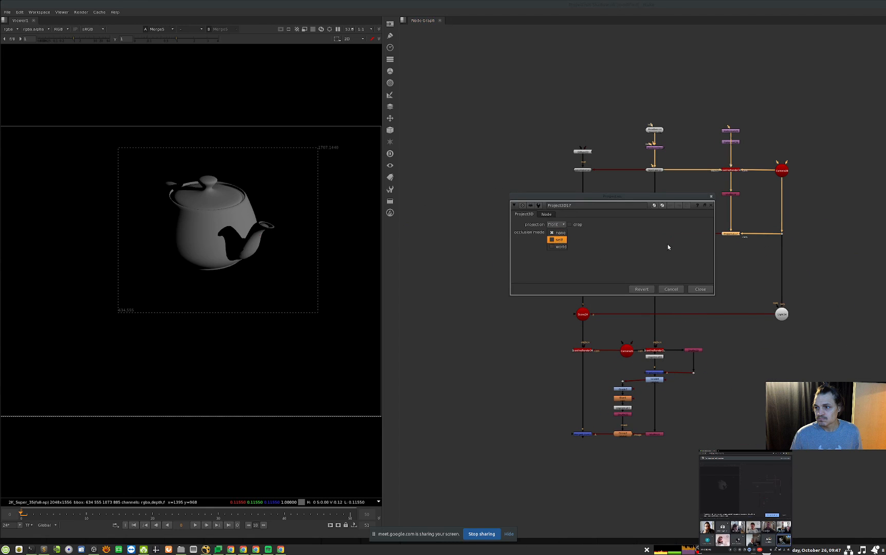
click(698, 290)
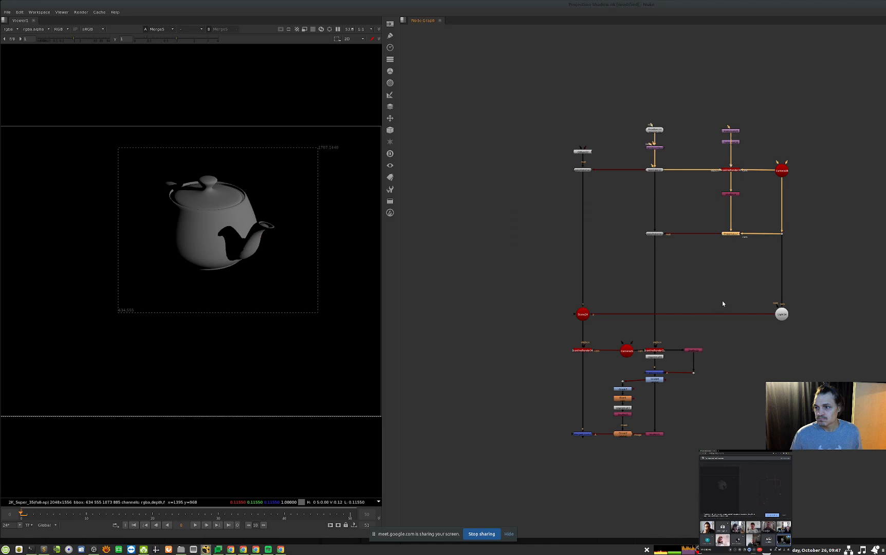
Look through all the settings pages of ScanlineRender33, ending on its main render options.
double_click(653, 351)
click(504, 324)
click(517, 324)
click(536, 324)
click(554, 324)
click(487, 324)
click(453, 323)
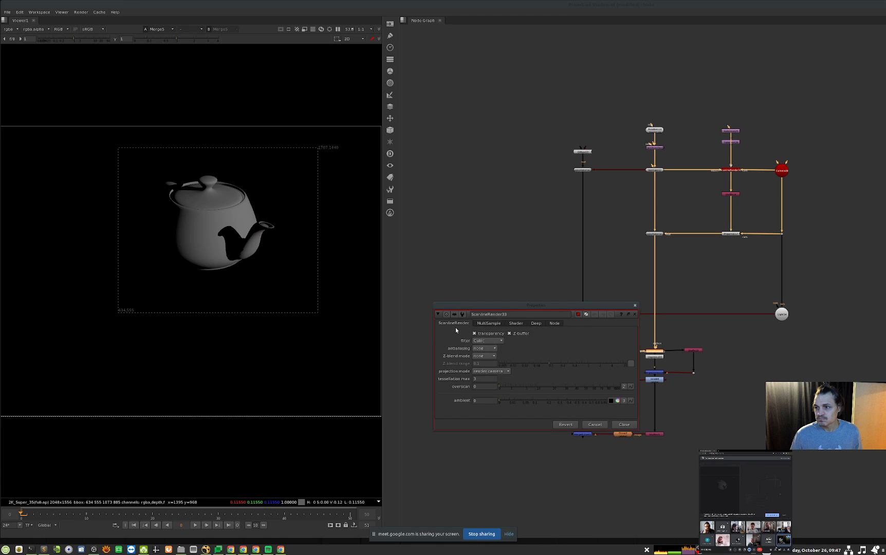
click(634, 305)
Enable cast shadows on Light14 and inspect its depthmap resolution setting.
double_click(780, 314)
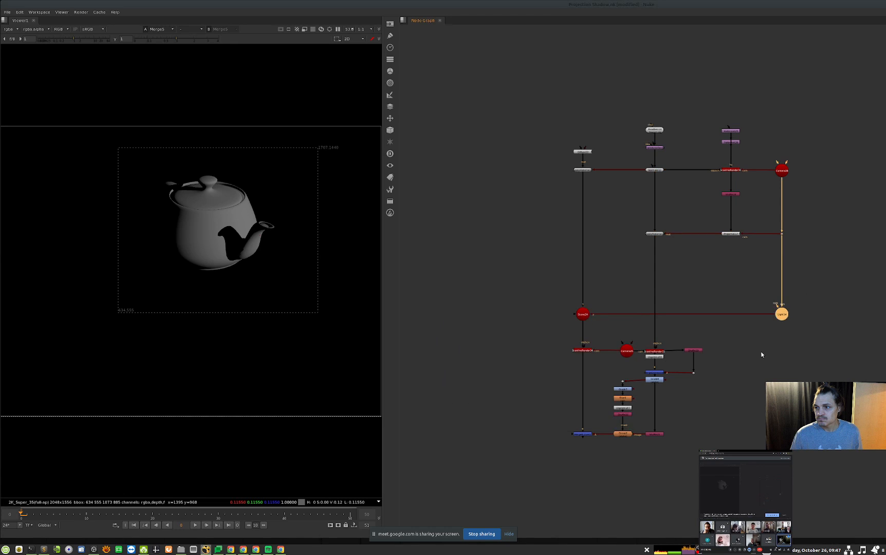
click(594, 253)
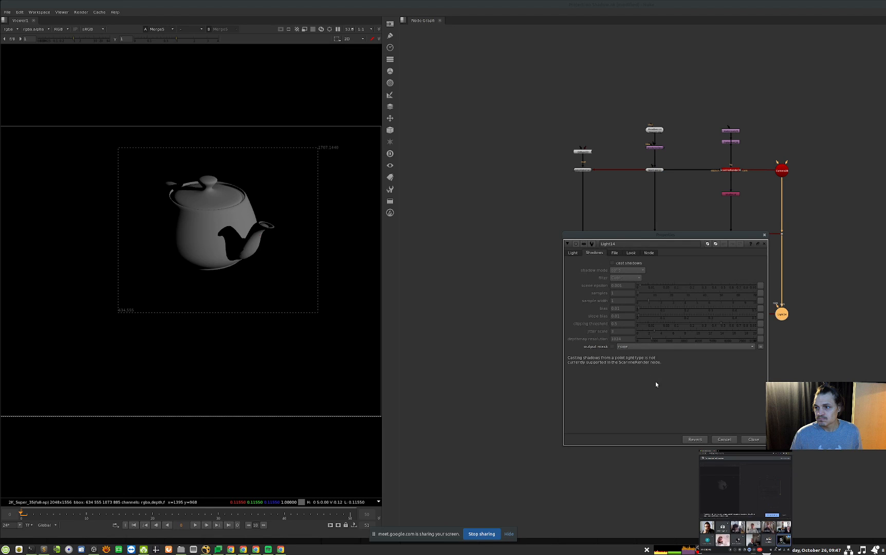
drag(748, 236, 724, 233)
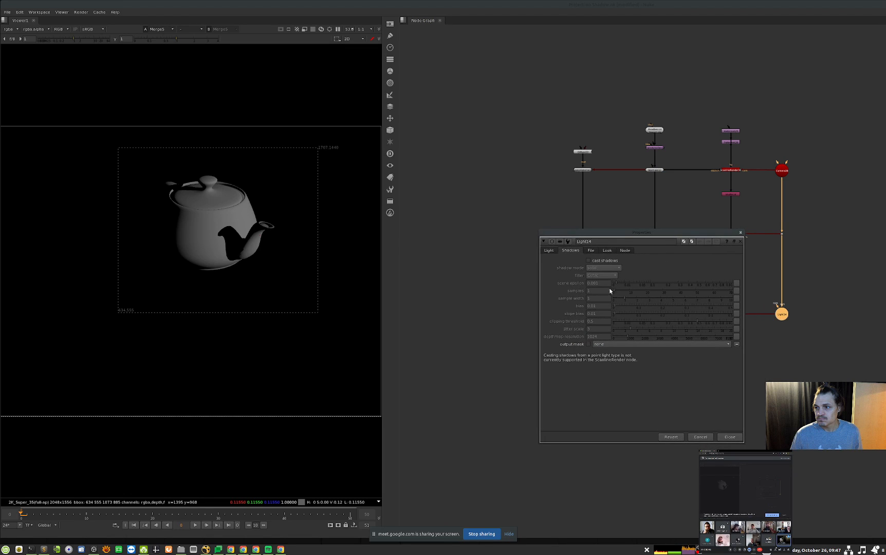
click(608, 261)
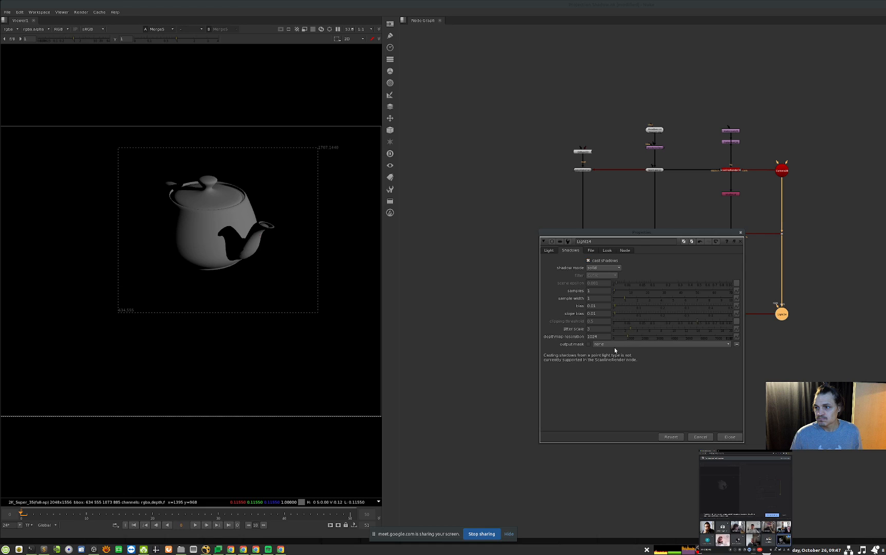
drag(602, 337, 566, 345)
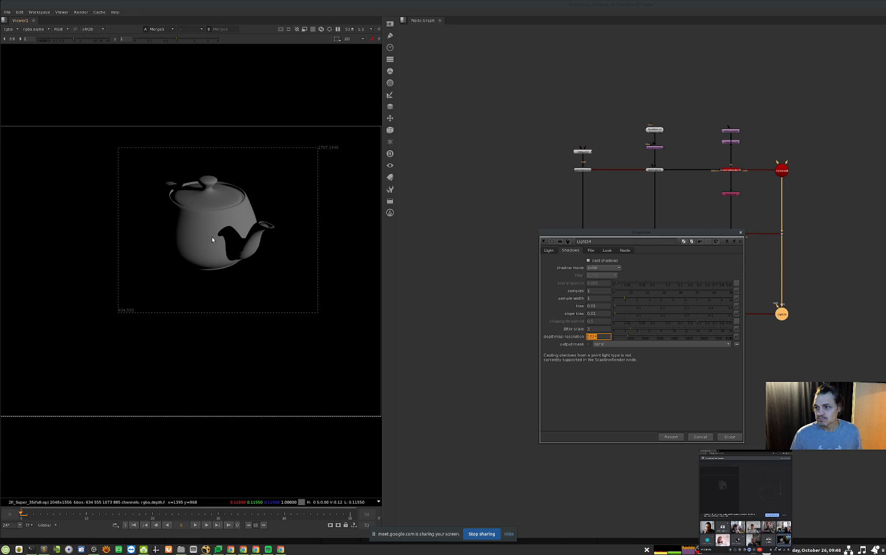
click(704, 402)
click(730, 436)
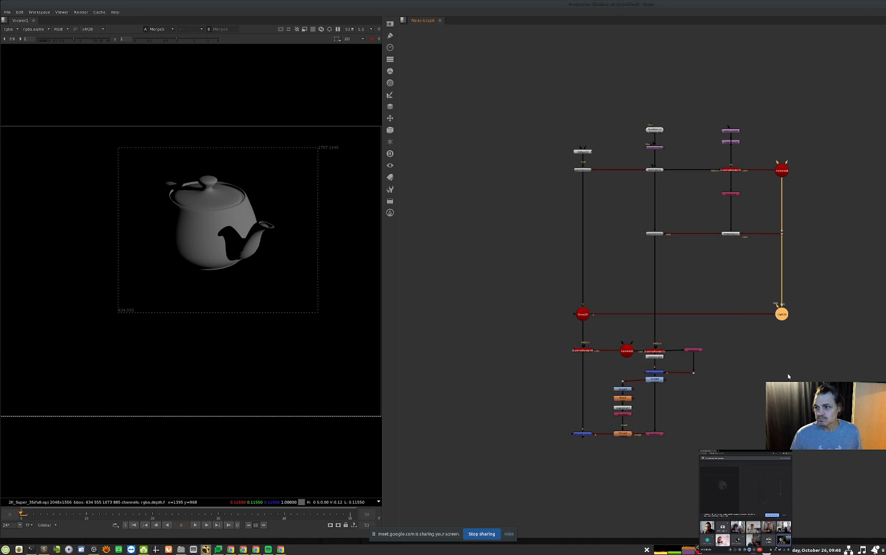
Return to the position-based setup and view the output of its MergeExpression node.
middle_drag(664, 423, 669, 408)
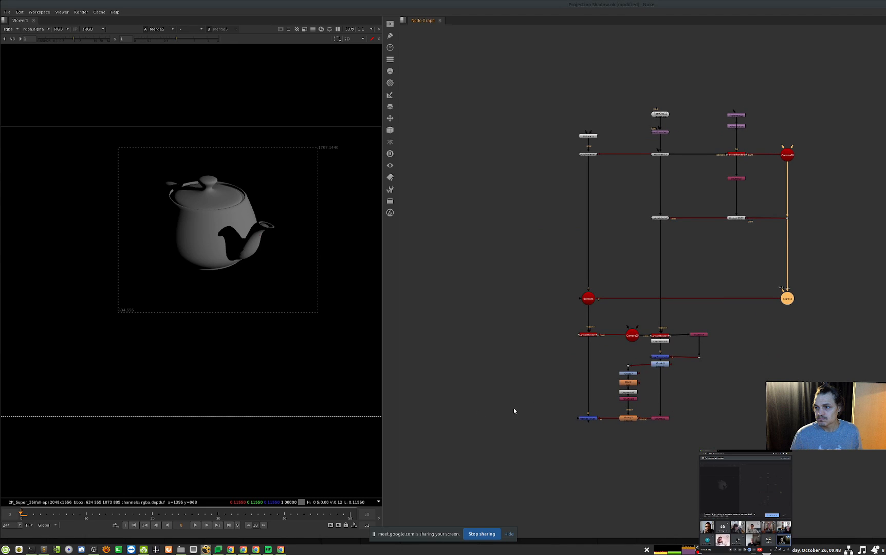
middle_drag(479, 411, 818, 338)
middle_drag(452, 329, 606, 334)
scroll(447, 307, up, 6)
middle_drag(461, 308, 472, 307)
click(531, 336)
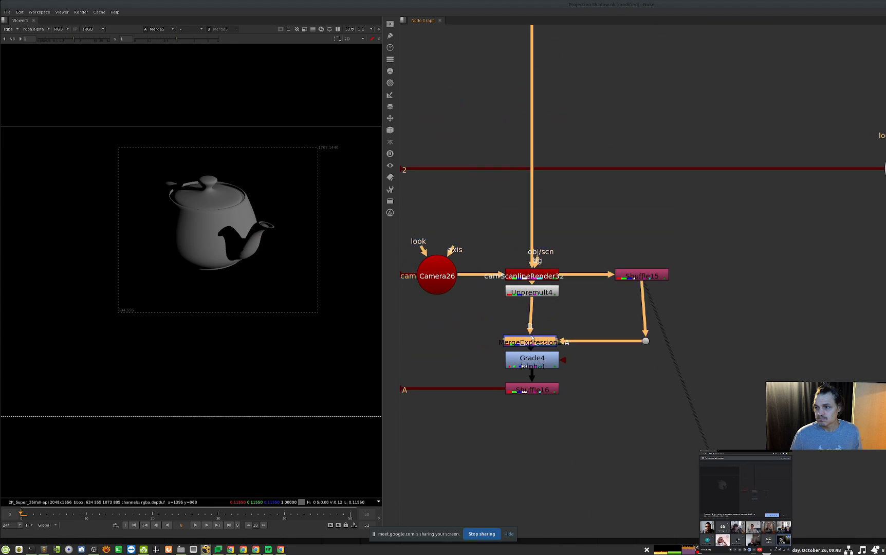
key(1)
Examine the teapot's position difference mask in a maximised viewer, then restore the split layout.
scroll(252, 251, up, 4)
scroll(257, 257, down, 1)
key(space)
middle_drag(380, 272, 389, 277)
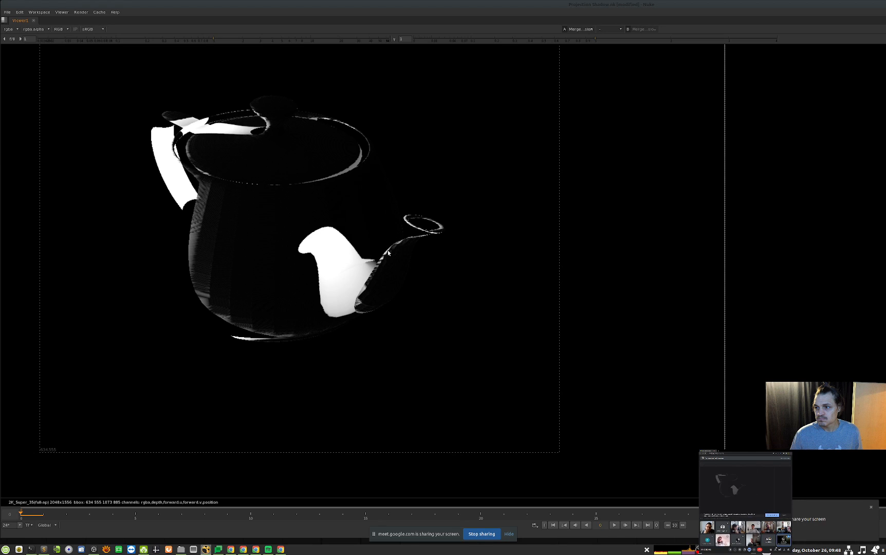
key(space)
scroll(611, 346, down, 4)
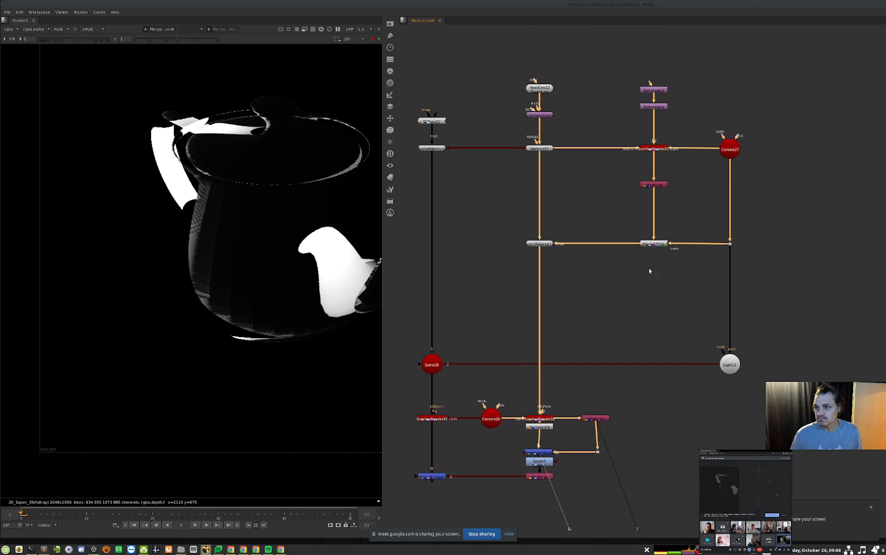
View the position pass of the Shuffle below ScanlineRender31, inspecting the teapot's edges and spout, with viewer gain lowered to 0.2.
scroll(637, 211, up, 1)
ctrl+shift+click(659, 181)
middle_drag(203, 204, 172, 246)
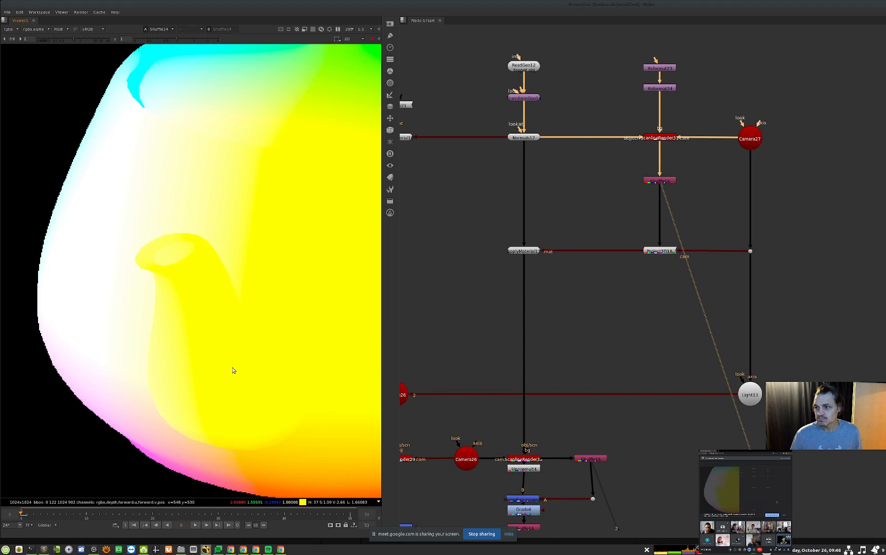
scroll(85, 192, up, 4)
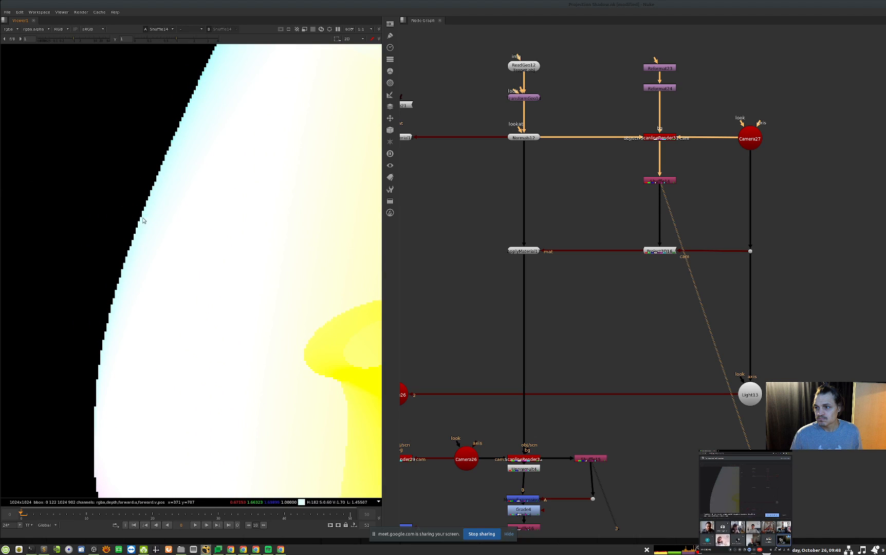
scroll(201, 276, down, 5)
middle_drag(268, 232, 206, 238)
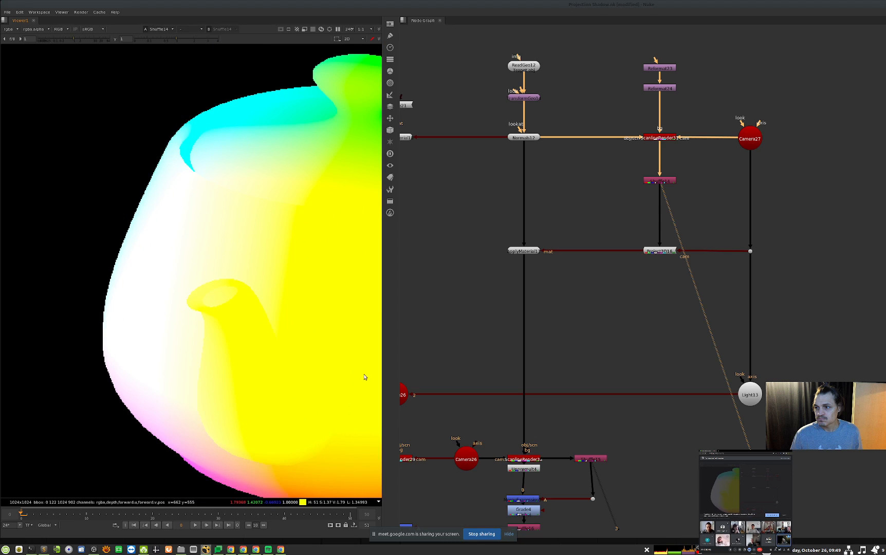
scroll(160, 299, up, 3)
middle_drag(78, 261, 180, 313)
drag(74, 39, 60, 39)
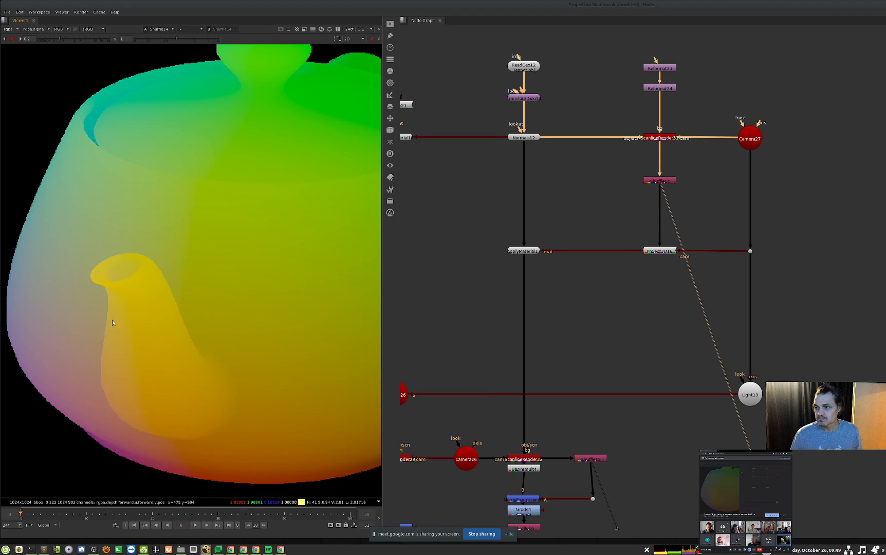
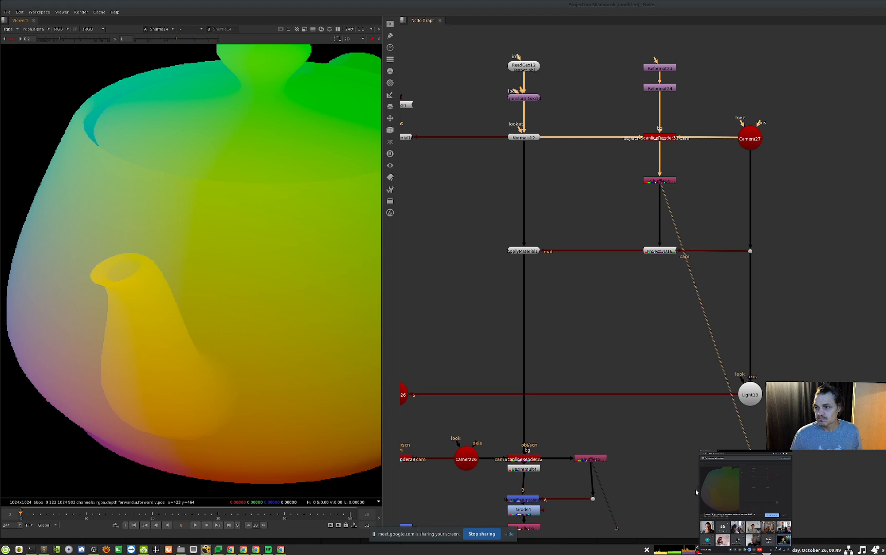
View the MergeExpression output and examine the difference mask around the lid rim, handle and body edge.
middle_drag(630, 445, 705, 349)
click(599, 404)
middle_drag(702, 387, 690, 391)
key(1)
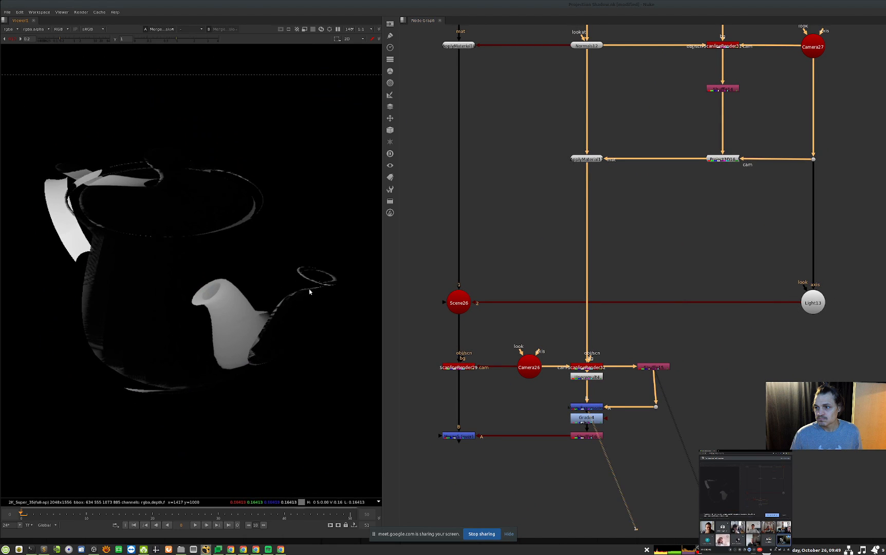
scroll(275, 216, up, 5)
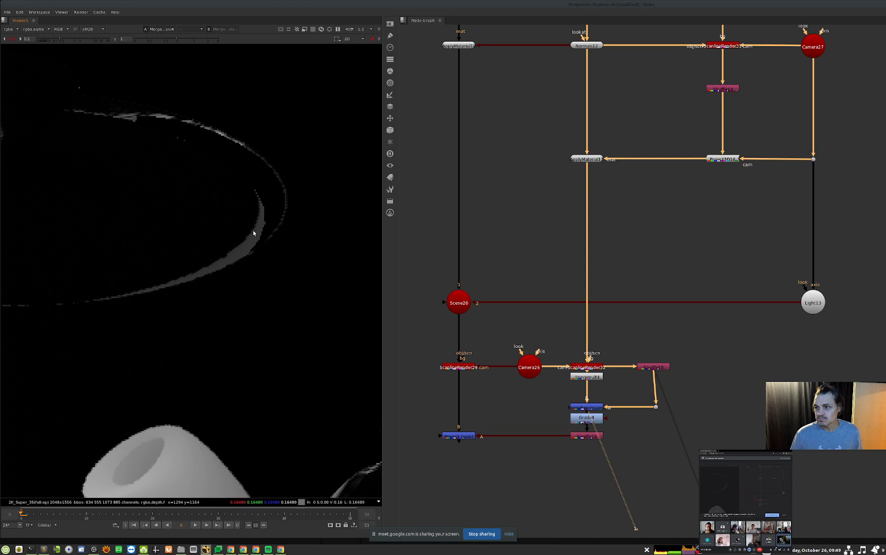
scroll(252, 228, down, 2)
middle_drag(209, 251, 267, 232)
middle_drag(136, 260, 209, 254)
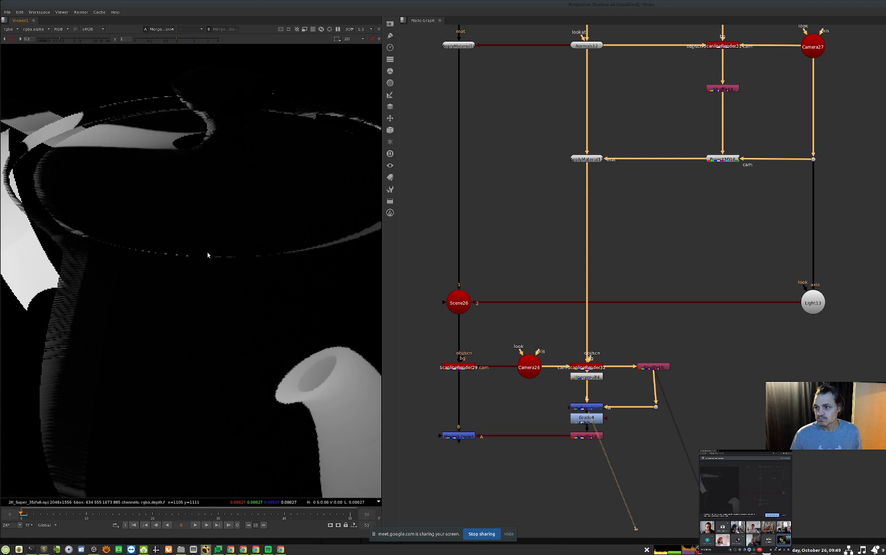
middle_drag(252, 121, 236, 170)
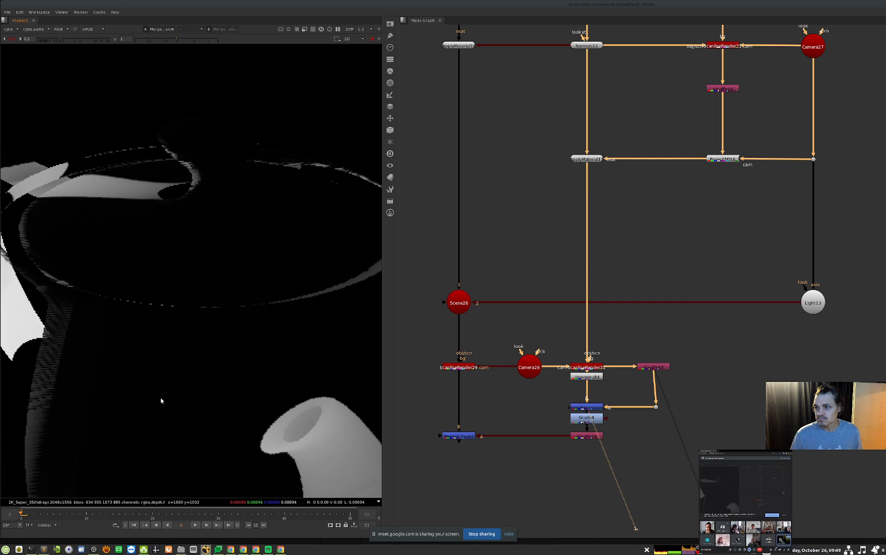
middle_drag(67, 329, 161, 268)
middle_drag(145, 396, 135, 258)
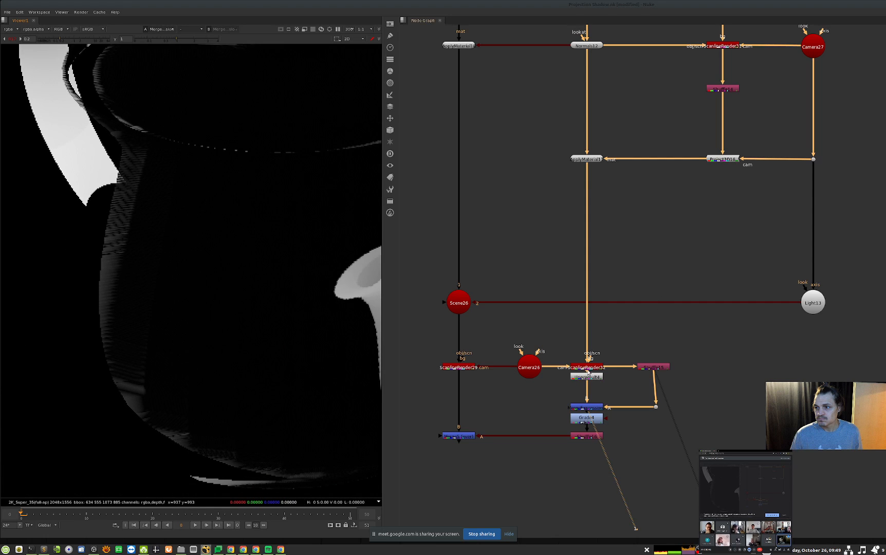
View the projected position render from ScanlineRender32 and inspect the ragged edge along the teapot body.
click(586, 368)
key(1)
middle_drag(148, 257, 179, 198)
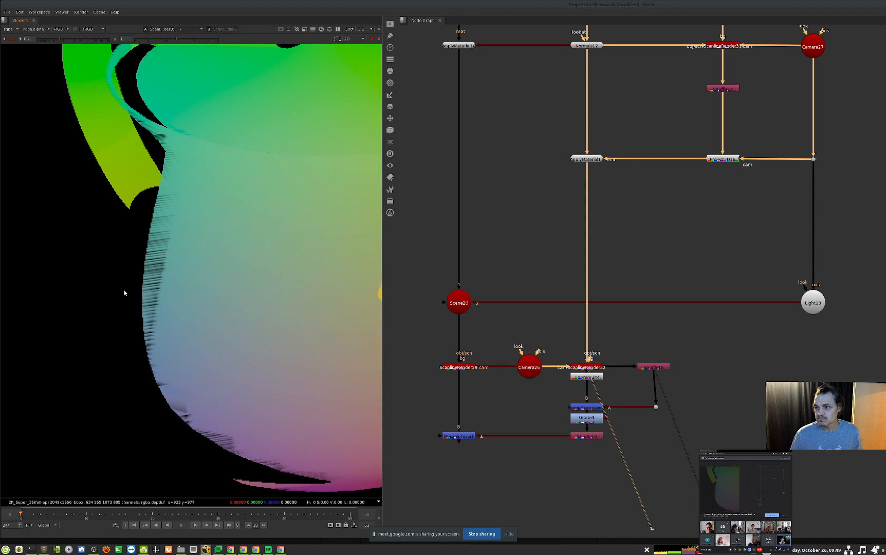
key(1)
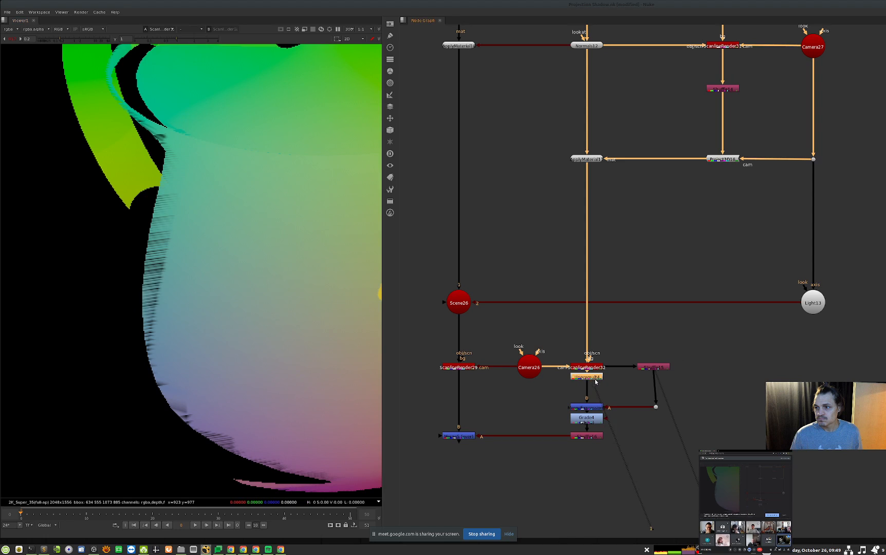
key(1)
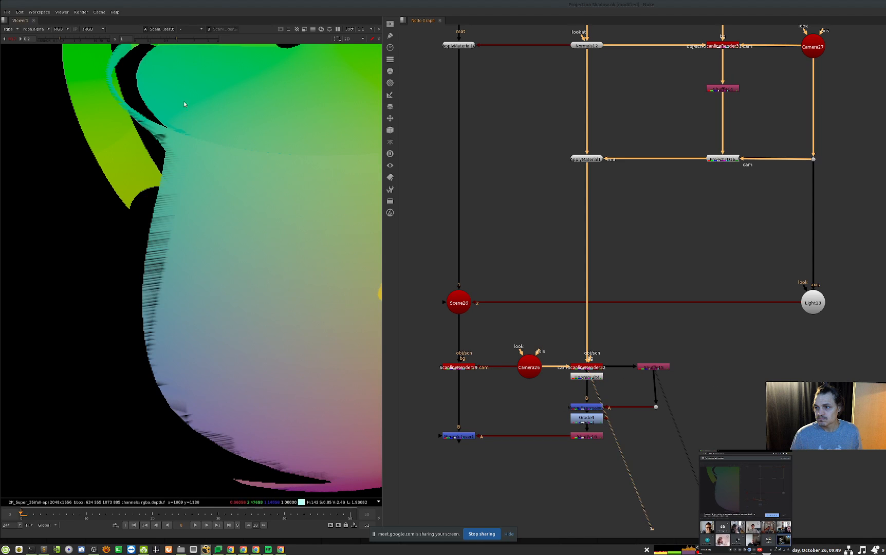
Return to the MergeExpression output, raise the viewer gain to 64 to examine faint differences, and reset the gain to its default.
click(538, 414)
ctrl+shift+click(587, 407)
middle_drag(149, 236, 93, 228)
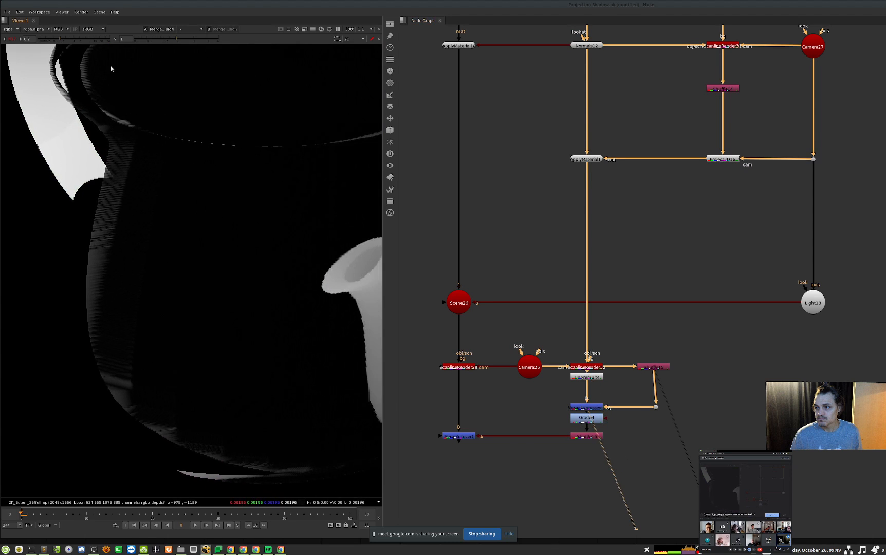
click(109, 40)
scroll(194, 270, down, 4)
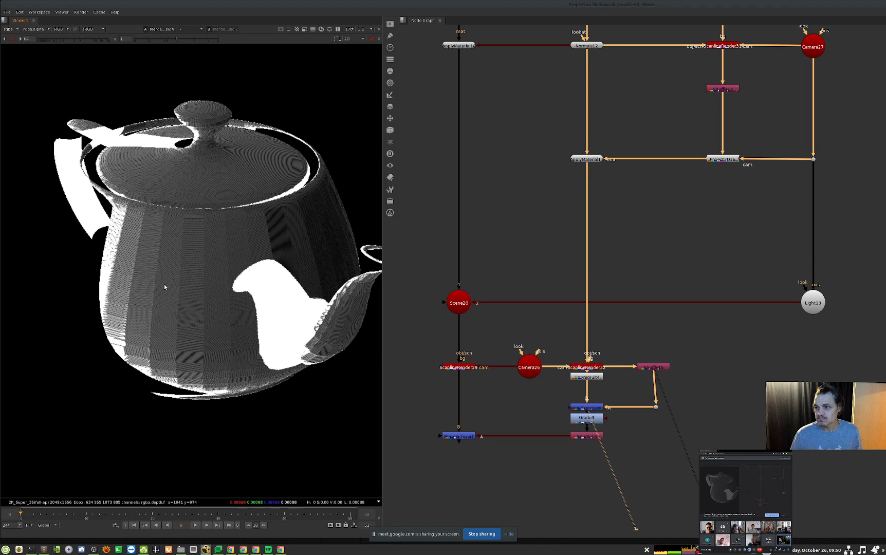
ctrl+click(102, 38)
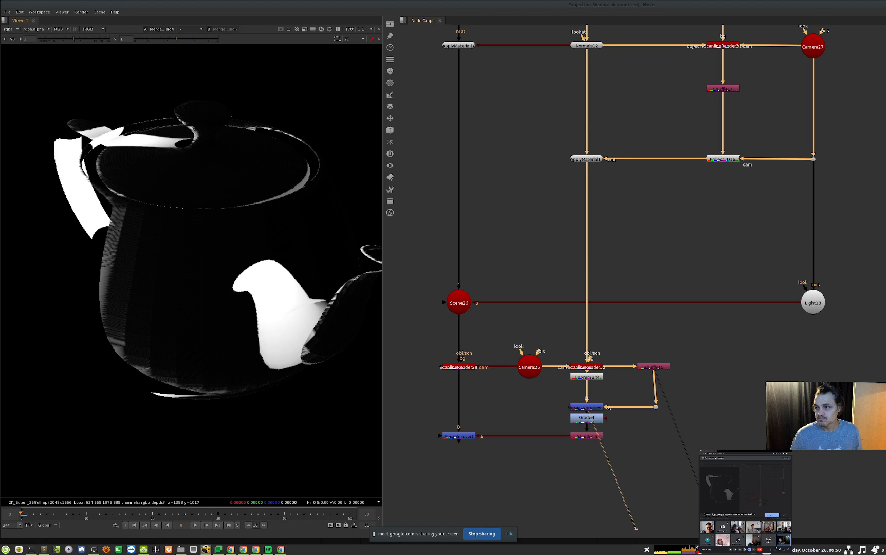
Go to the iBlur setup, view the output of Grade6, and lower the viewer gain.
click(589, 417)
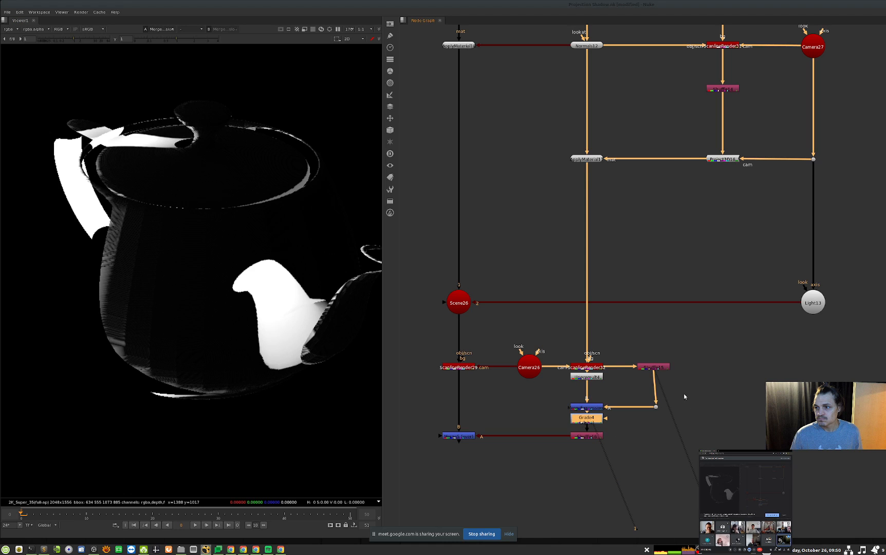
scroll(744, 398, down, 5)
mouse_move(744, 398)
middle_down()
mouse_move(650, 385)
mouse_move(465, 395)
mouse_move(355, 381)
middle_up()
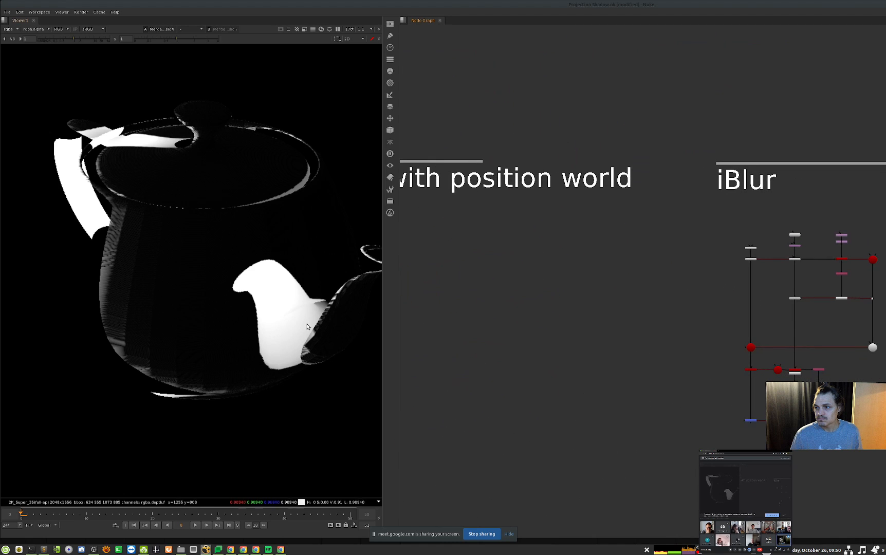
middle_drag(633, 305, 609, 303)
scroll(754, 347, up, 5)
click(668, 420)
key(1)
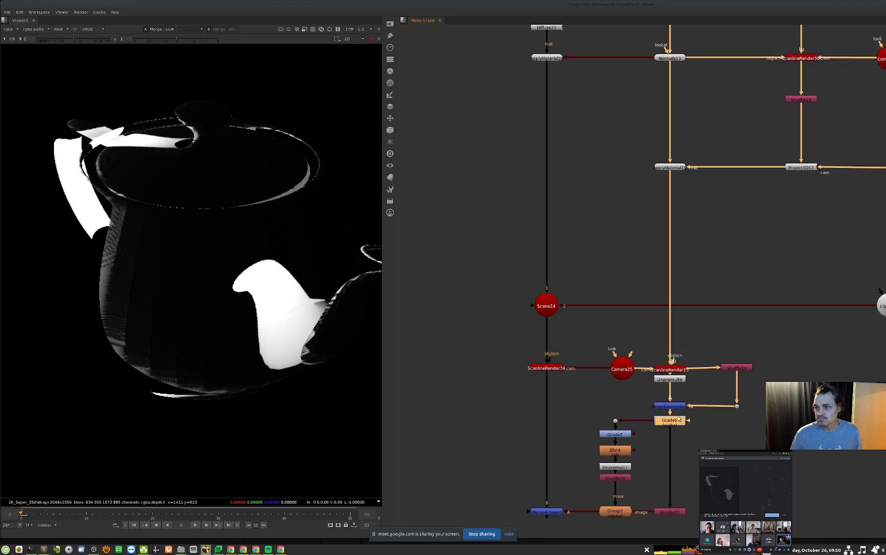
middle_drag(260, 282, 221, 284)
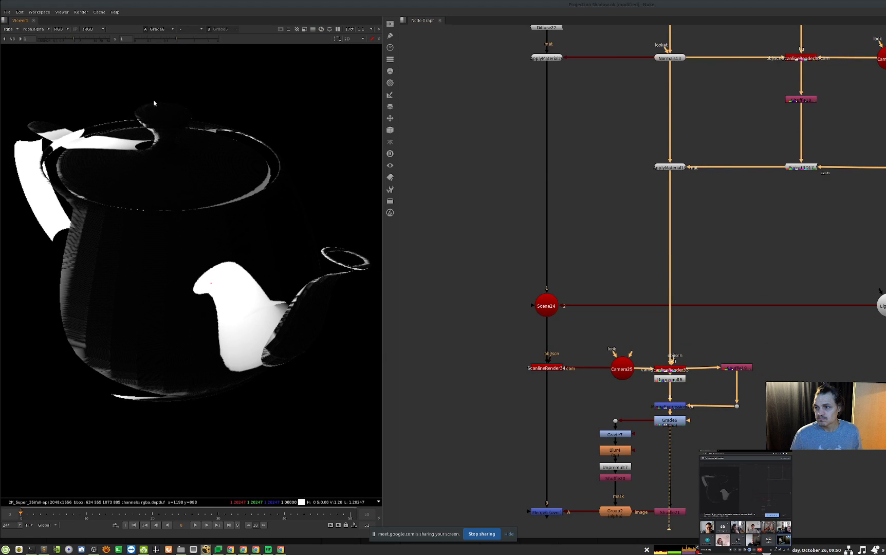
drag(58, 39, 53, 39)
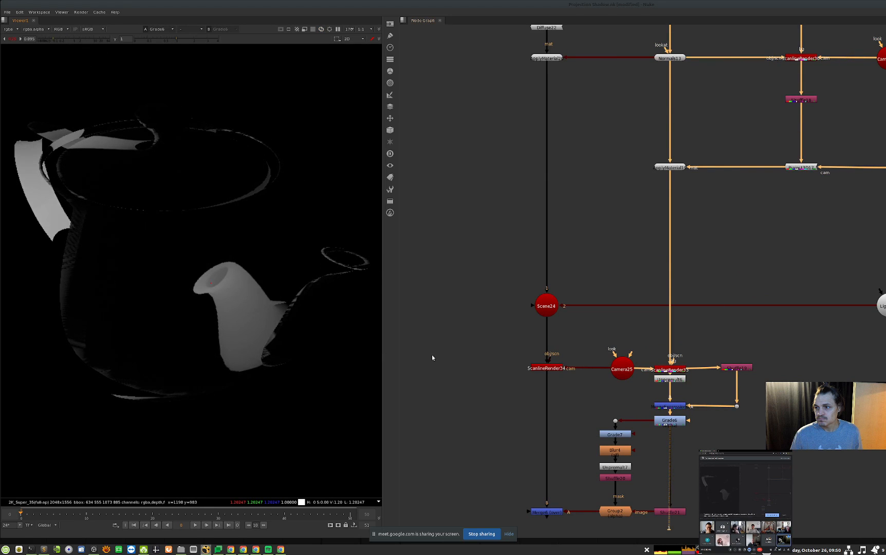
Sample the Grade6 mask near the spout's base and at the shadow's tip, then fit the image in the viewer.
scroll(262, 308, up, 4)
middle_drag(201, 300, 187, 291)
ctrl+click(259, 383)
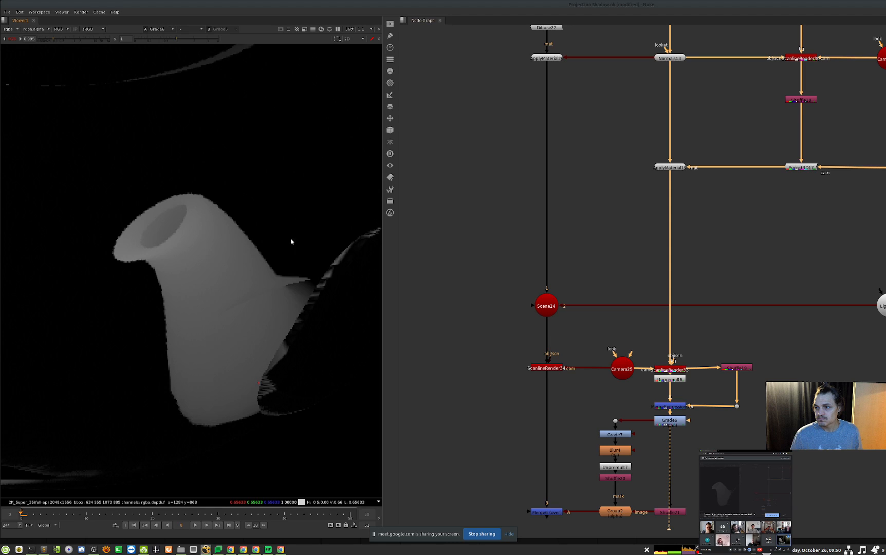
ctrl+click(127, 242)
middle_drag(653, 440, 665, 398)
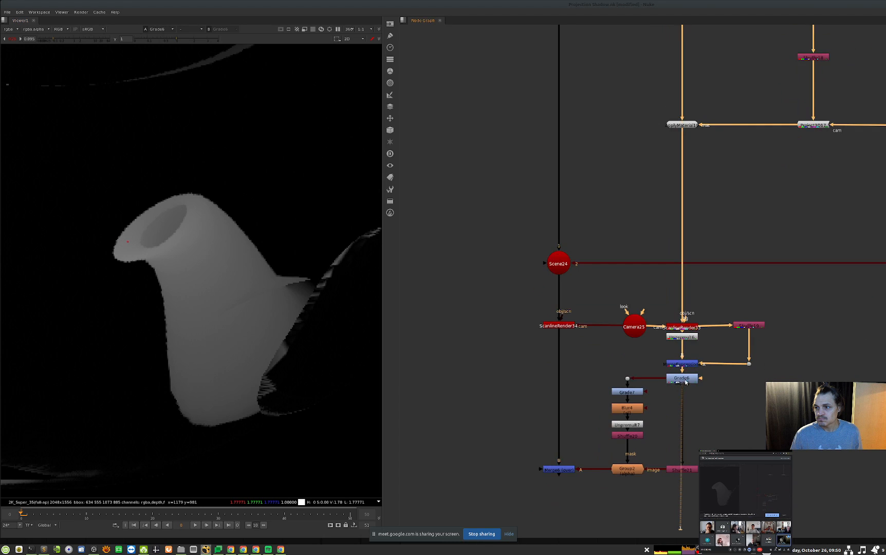
key(f)
scroll(200, 221, up, 1)
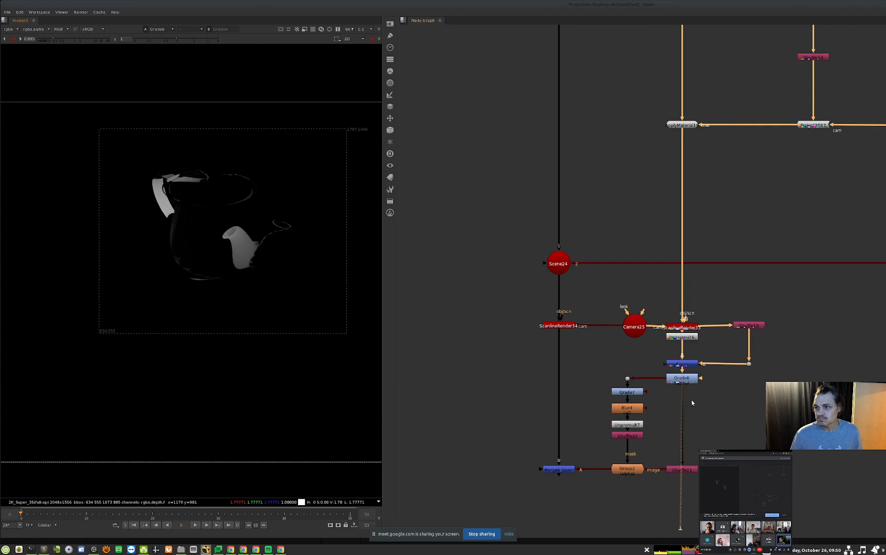
View the alpha channel of the Group2 node's output in the iBlur setup.
middle_drag(631, 399, 631, 393)
scroll(631, 393, up, 2)
click(632, 491)
middle_drag(632, 491, 627, 473)
key(1)
key(a)
scroll(215, 236, up, 3)
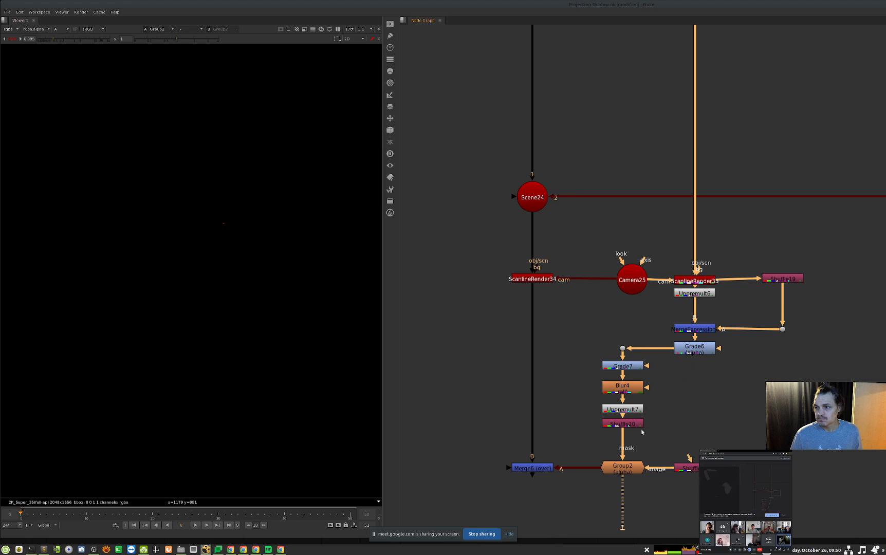
Inspect the alpha of the mask branch node by node: Grade7, Blur4, Unpremult7 and its Shuffle.
click(622, 366)
key(1)
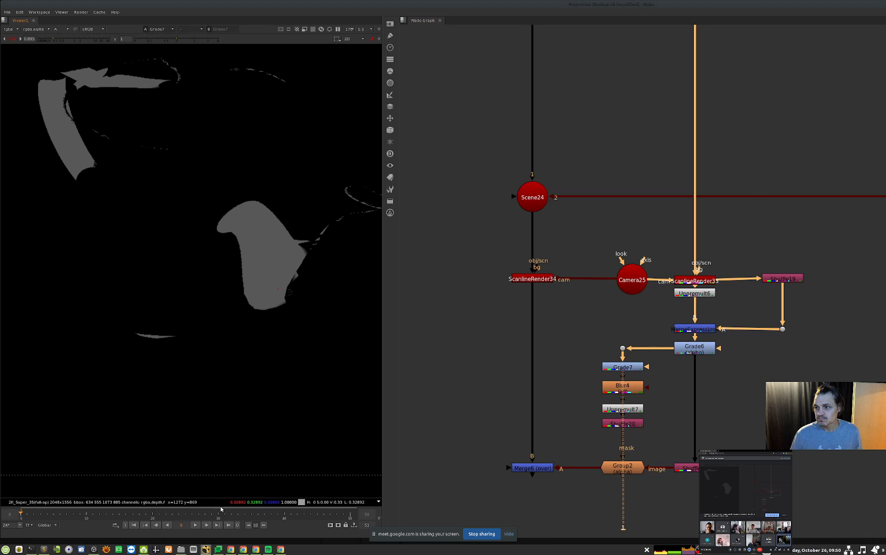
click(608, 390)
key(1)
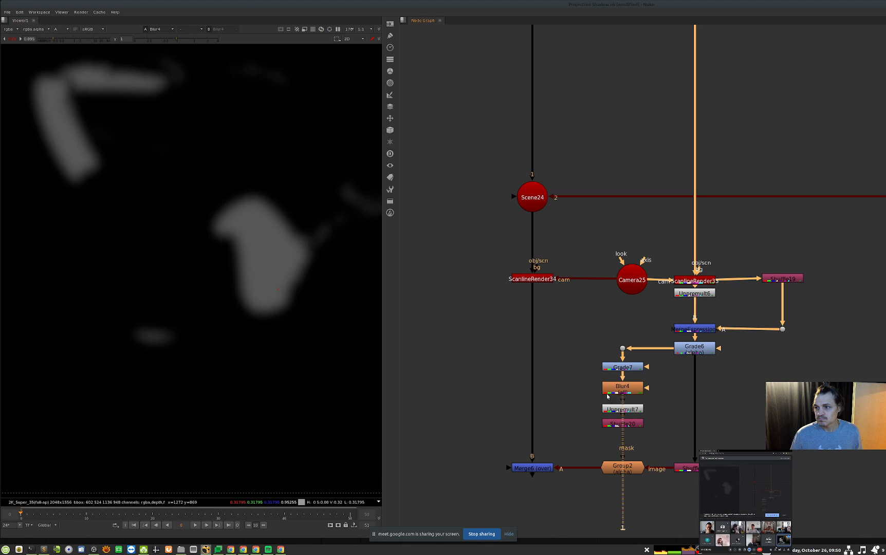
click(621, 410)
key(1)
click(621, 423)
key(1)
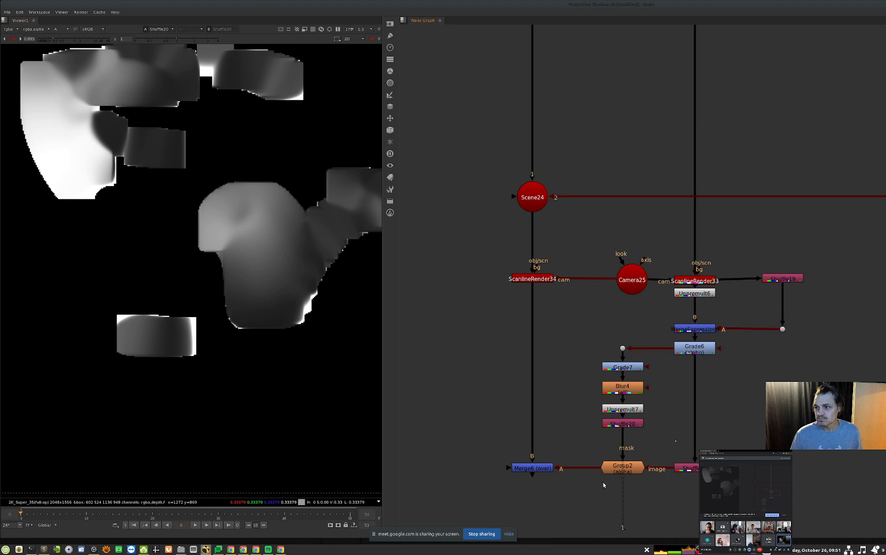
Disable Group2 and view the Merge6 result in colour with the viewer gain reset to its default.
click(619, 473)
key(1)
key(d)
click(533, 469)
key(1)
key(a)
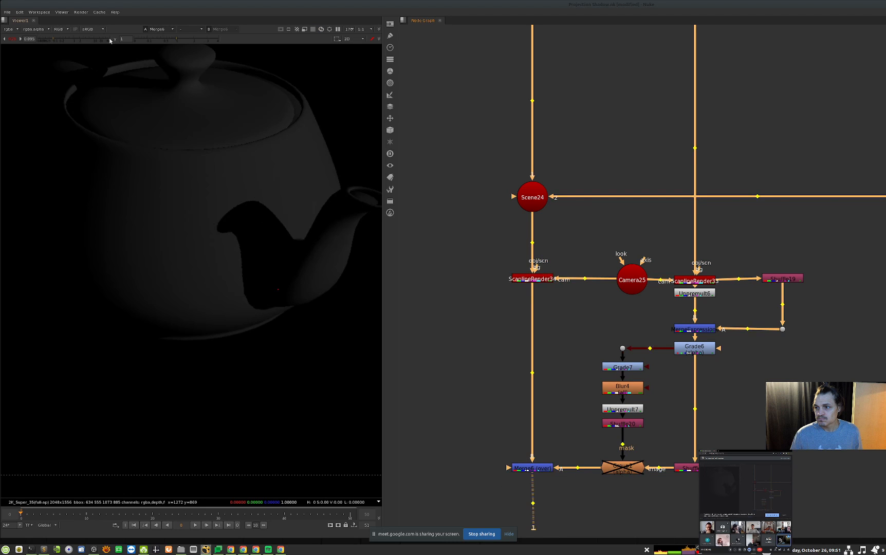
ctrl+click(105, 41)
Compare the teapot's shadow with Group2 enabled and disabled, leaving the node enabled.
click(628, 465)
key(d)
key(d)
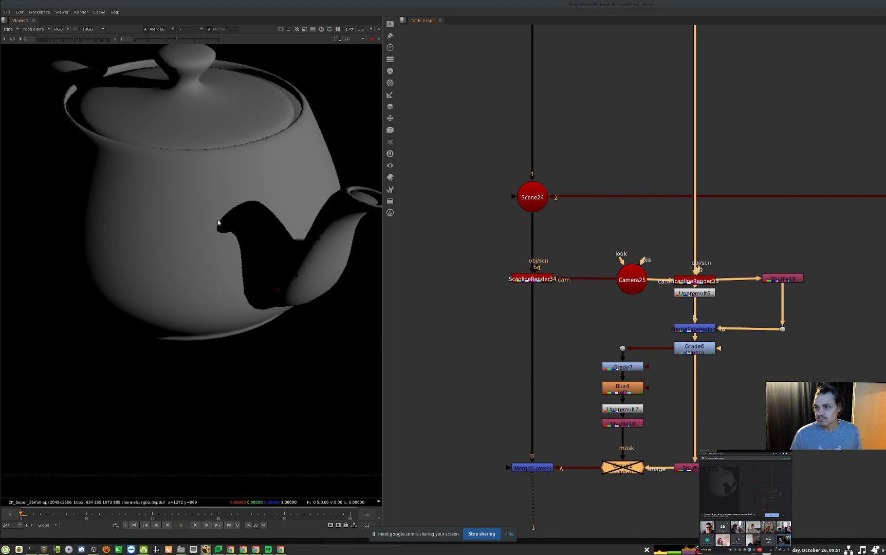
key(d)
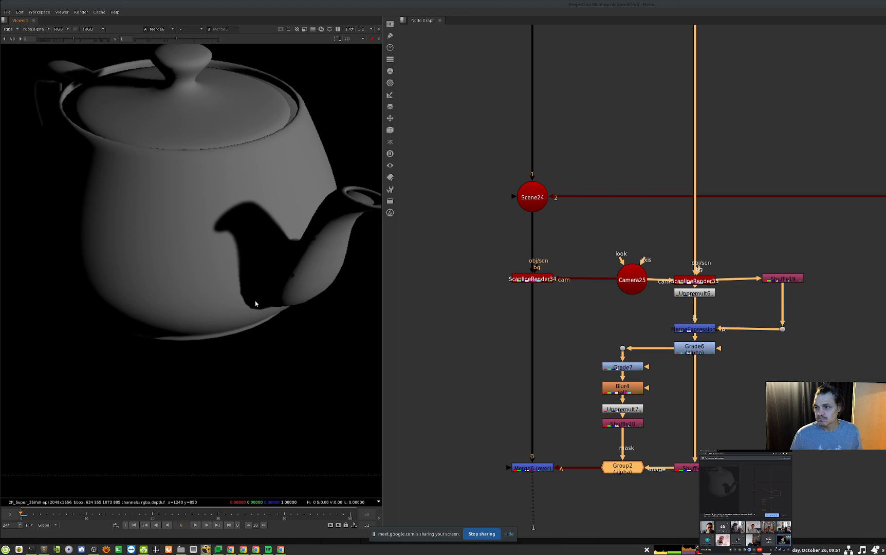
Go to the stratified setup and view its final ScanlineRender output, fitted in the viewer.
scroll(716, 315, down, 10)
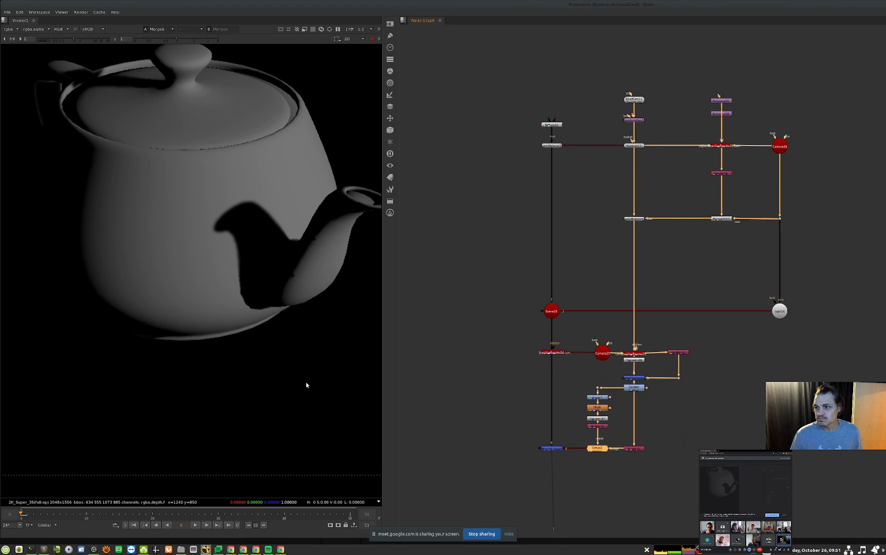
scroll(675, 303, up, 5)
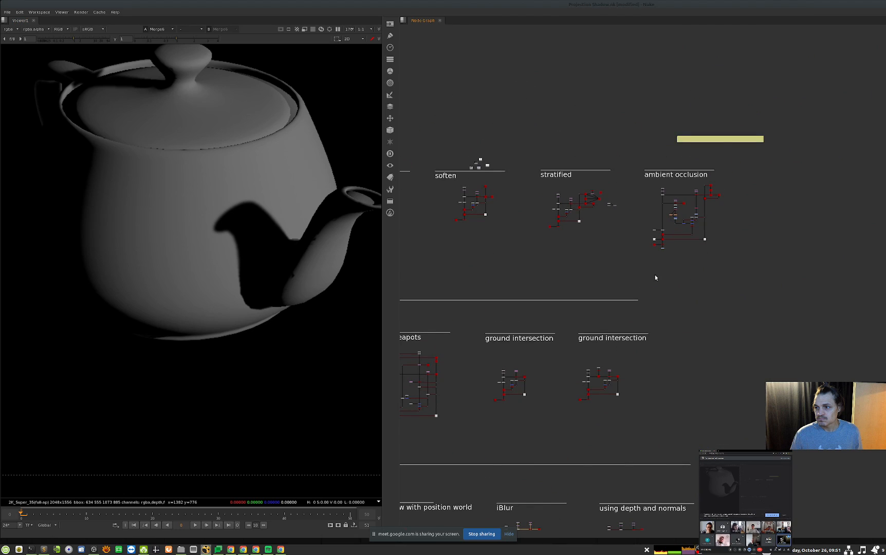
scroll(558, 206, up, 5)
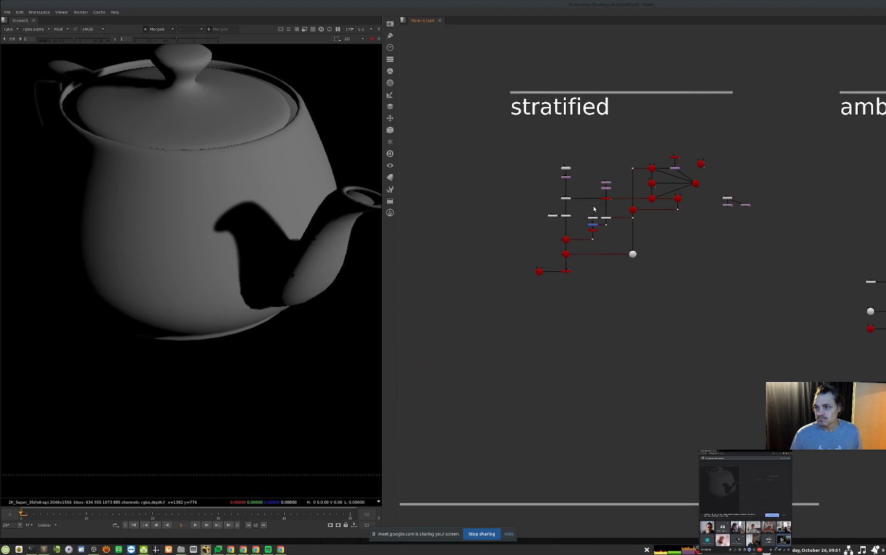
middle_drag(594, 206, 602, 266)
click(574, 332)
key(1)
key(f)
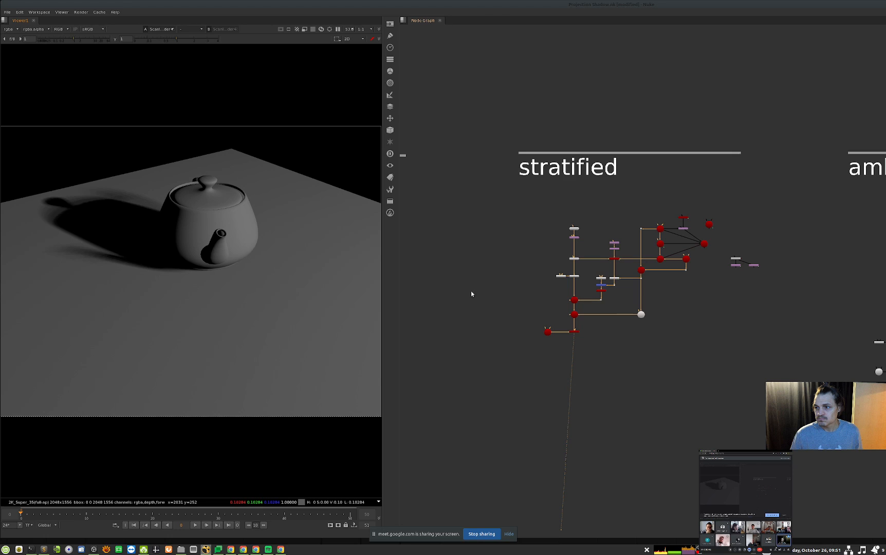
Move the timeline to frame 47 and raise the stratified teapot by setting TransformGeo22's Y translate to 1.
drag(225, 516, 325, 510)
middle_drag(794, 351, 678, 355)
drag(527, 269, 480, 286)
key(Return)
double_click(364, 296)
text(1)
key(Up)
drag(398, 221, 605, 233)
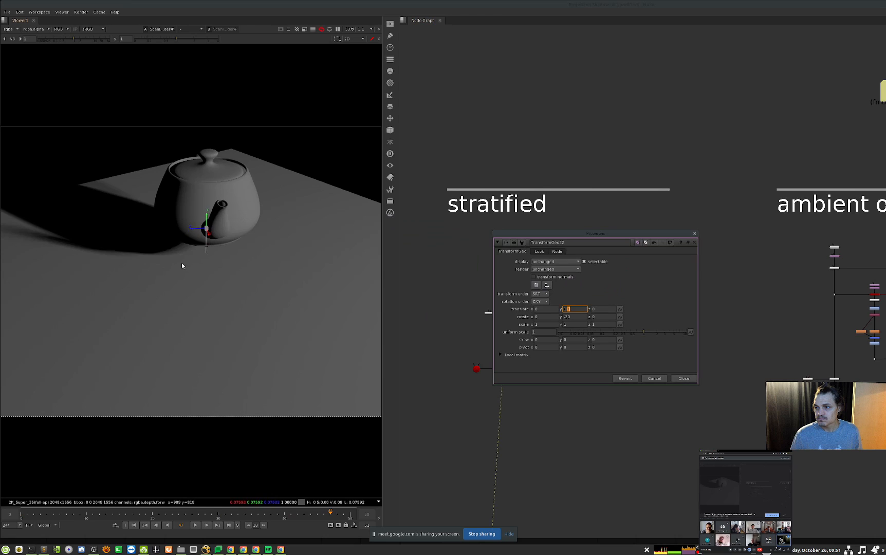
click(683, 379)
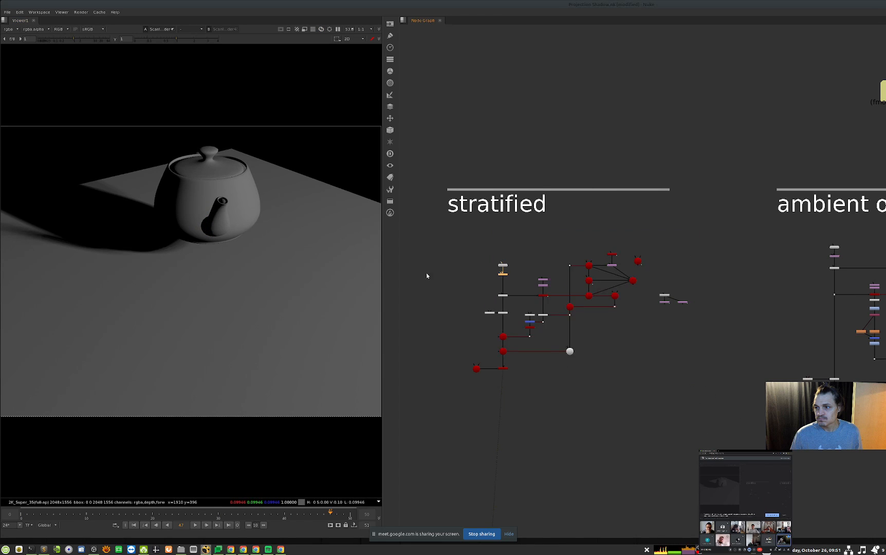
Examine the stratified node tree, including its cameras, axes, scenes and light.
scroll(591, 285, up, 5)
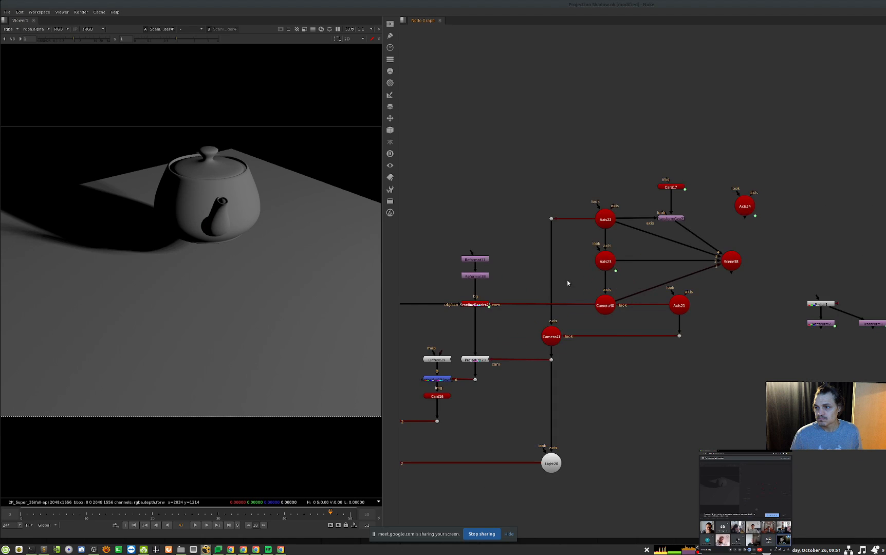
middle_drag(545, 280, 624, 277)
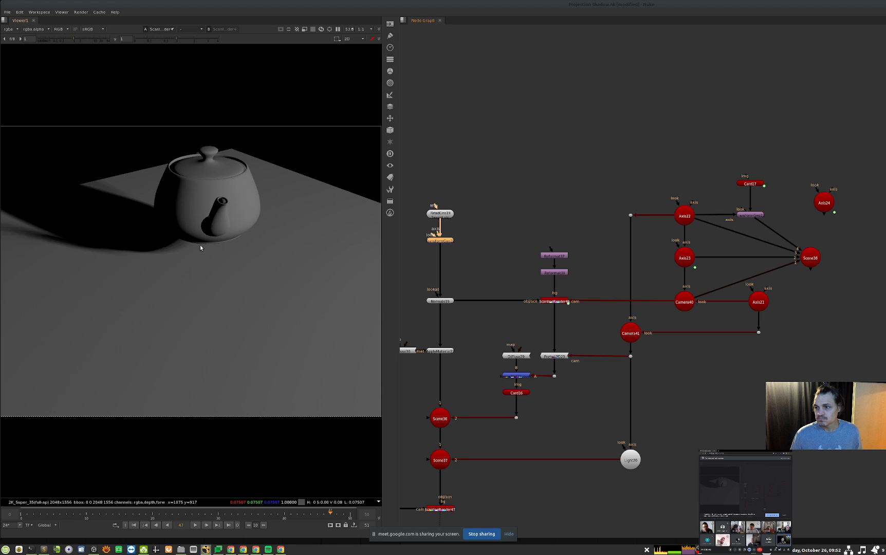
key(r)
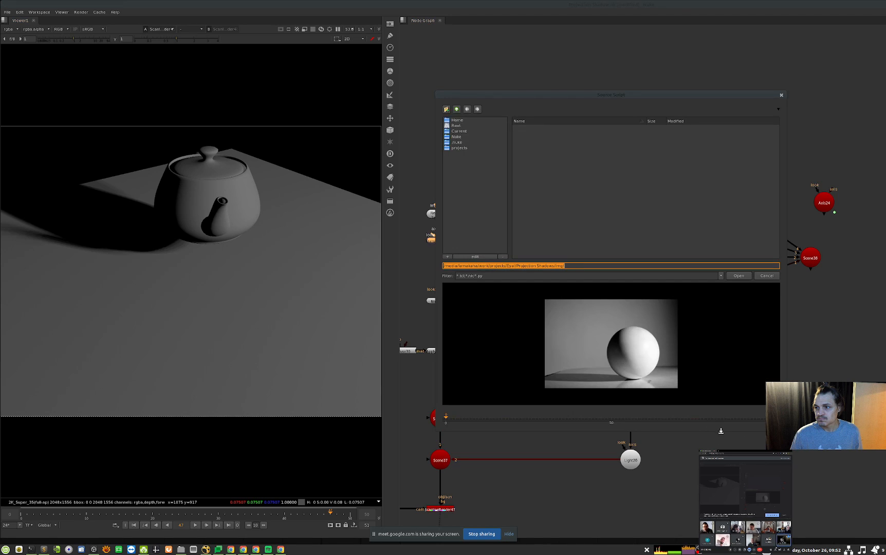
key(Escape)
Go to the iBlur setup and view its final merge, toggling between the alpha and the colour result.
scroll(732, 397, down, 9)
scroll(635, 467, down, 10)
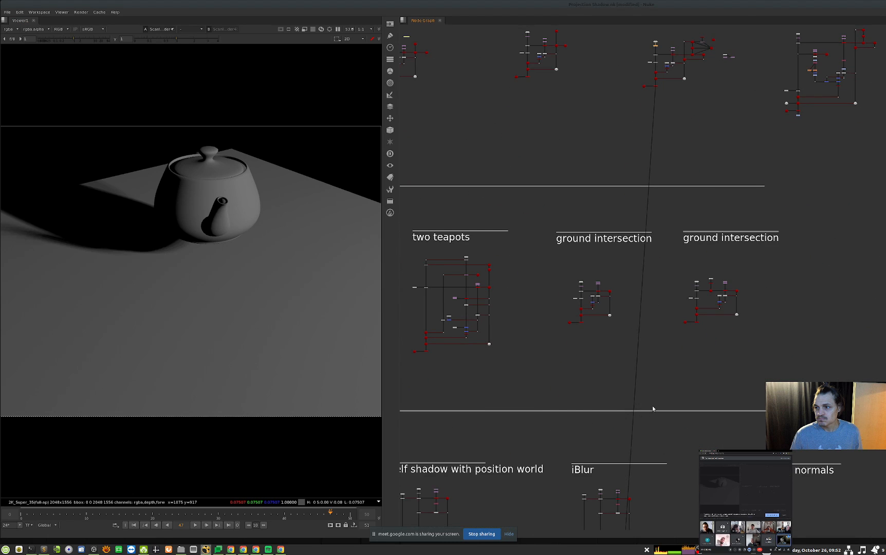
scroll(584, 415, up, 7)
middle_drag(557, 432, 598, 470)
drag(571, 405, 507, 454)
key(1)
key(a)
key(a)
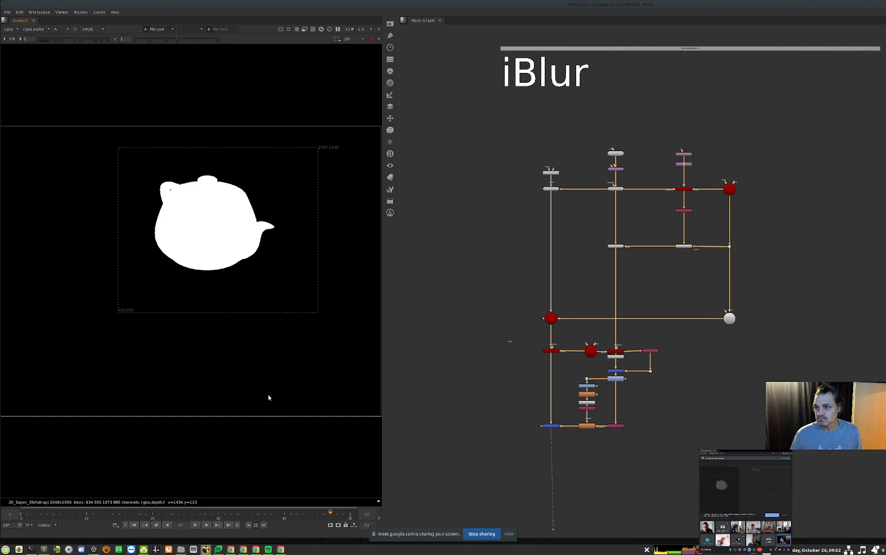
Go to the depth and normals setup and examine its projection branch around the Blur5 and Copy1 nodes.
middle_drag(885, 411, 660, 401)
scroll(663, 404, up, 1)
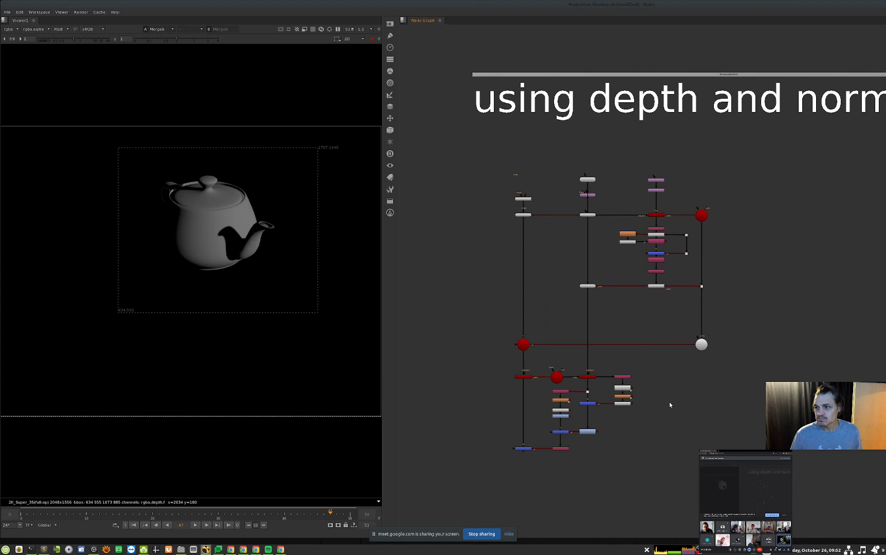
scroll(606, 203, up, 6)
middle_drag(636, 191, 655, 231)
mouse_move(576, 222)
mouse_down()
mouse_move(627, 228)
mouse_move(584, 226)
mouse_up()
click(628, 236)
middle_drag(731, 445, 757, 373)
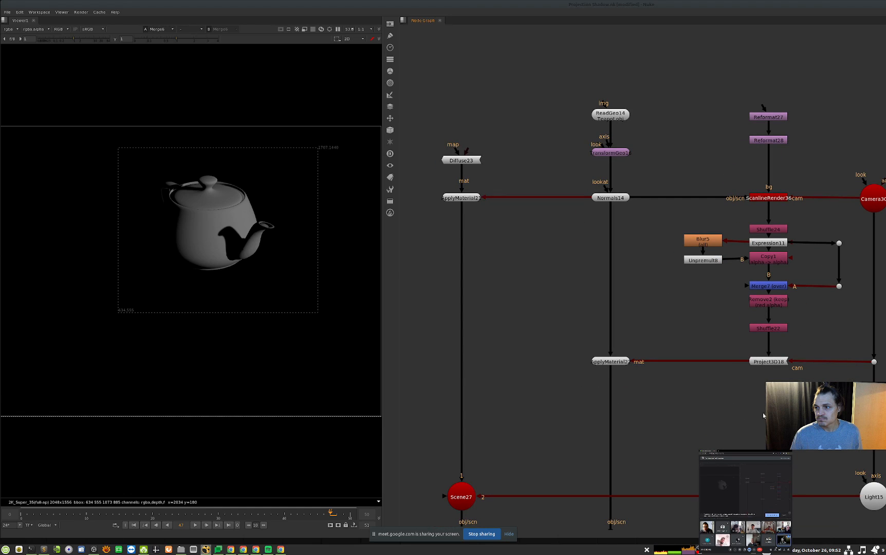
click(707, 241)
click(775, 257)
middle_drag(783, 319, 753, 300)
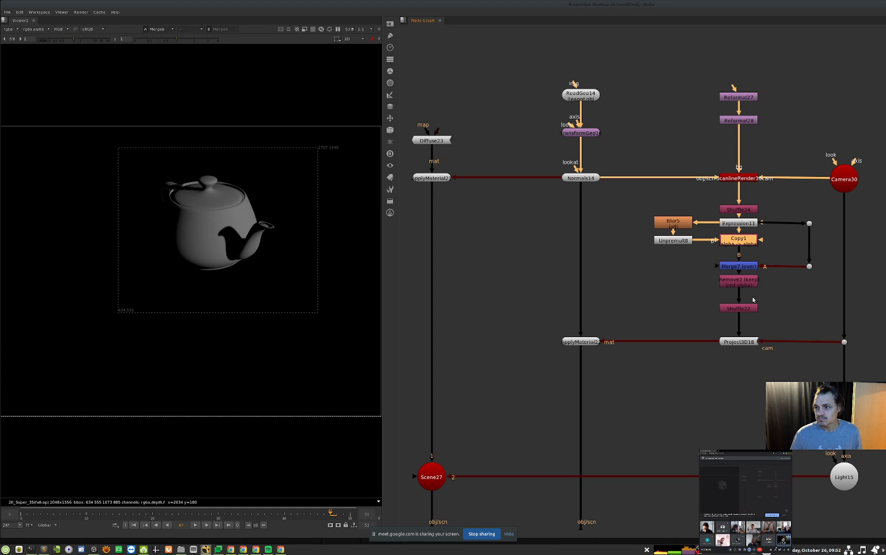
middle_drag(661, 364, 796, 213)
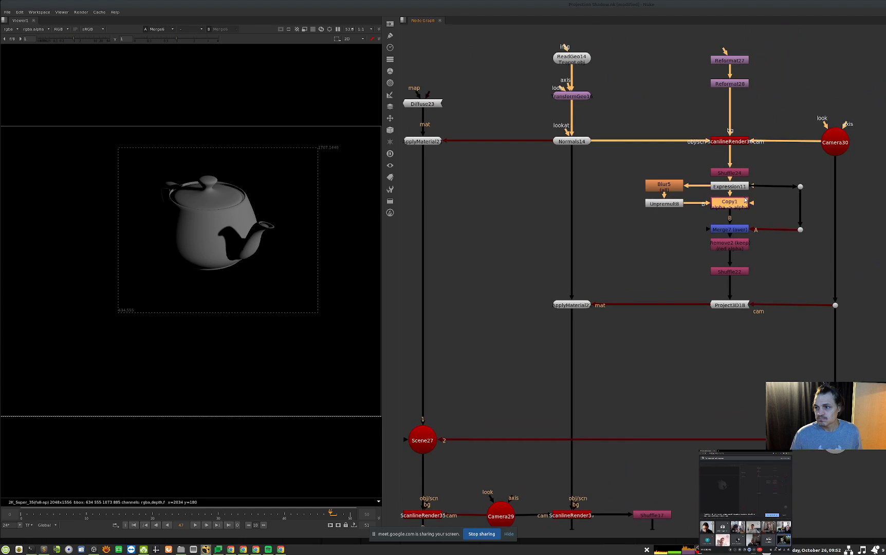
View the Shuffle24 depth pass with the viewer gain at 14 and the gamma at 0.26.
click(740, 174)
key(1)
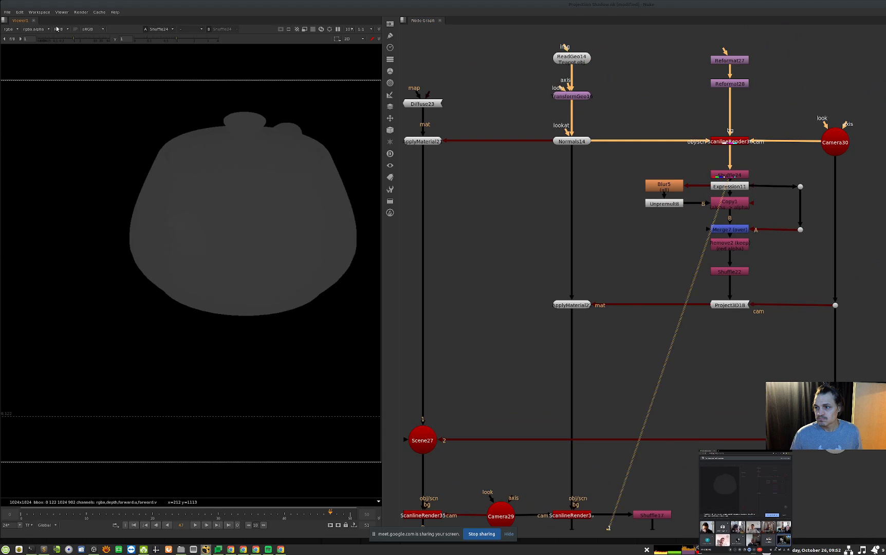
drag(73, 42, 98, 40)
click(155, 42)
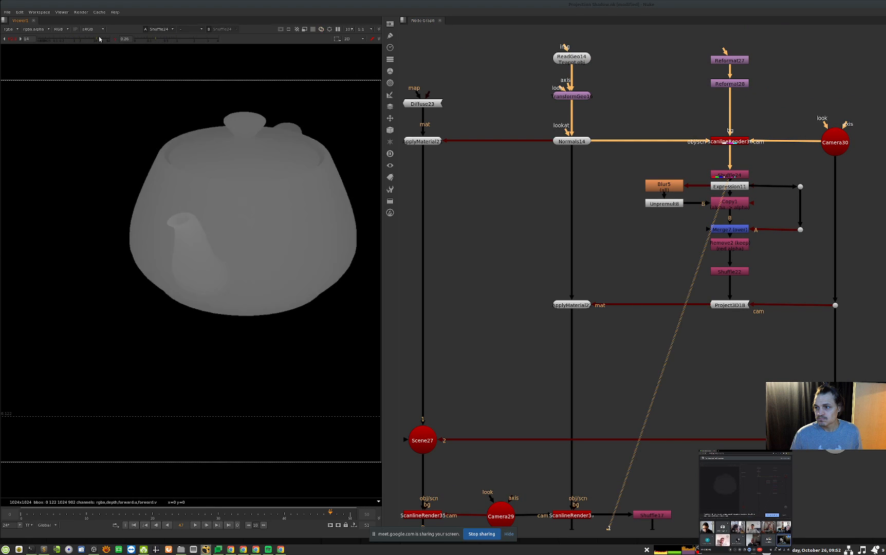
View the Expression11 output and check the formula in its properties.
click(742, 187)
key(1)
double_click(743, 188)
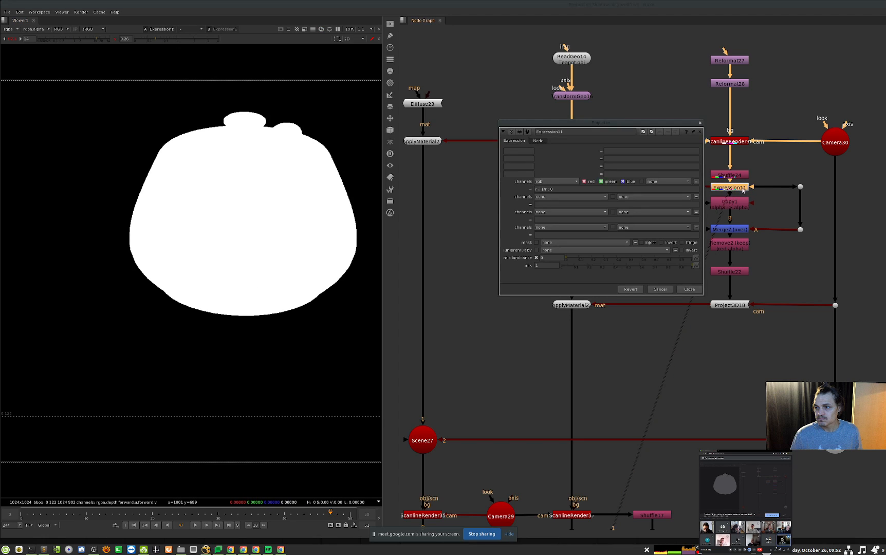
click(689, 287)
Set the viewer gain to 0.034 and the gamma to 0.31 to inspect the Expression11 depth.
click(47, 38)
drag(86, 41, 36, 43)
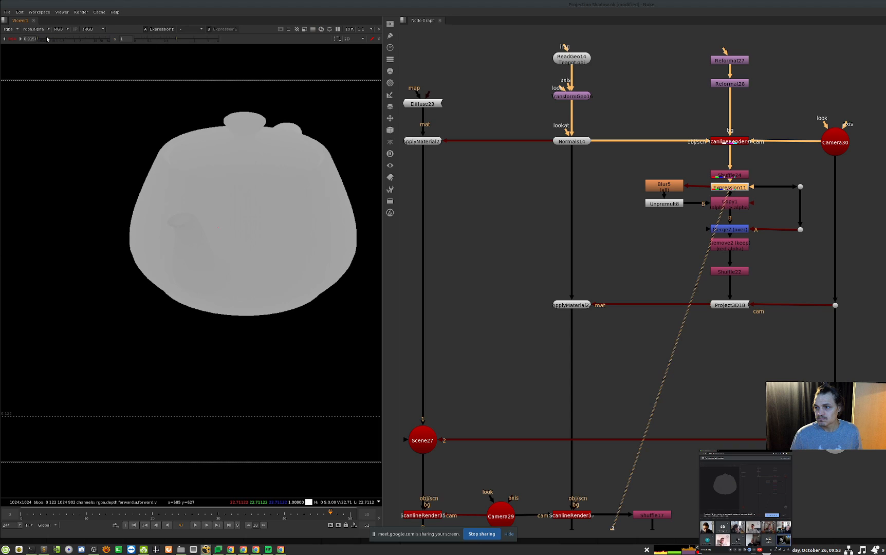
click(157, 41)
click(39, 41)
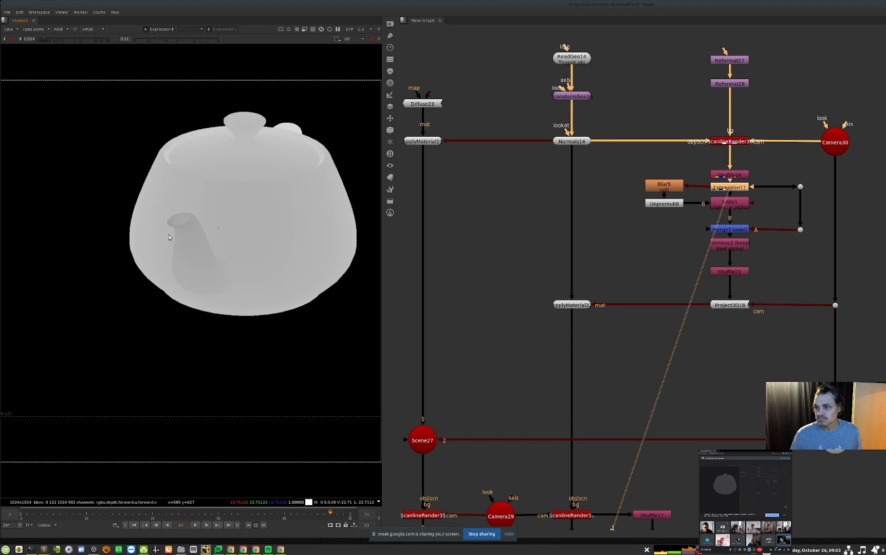
Sample the Expression11 depth, and view the Merge7 edge extension and the depth projected onto the teapot in ScanlineRender37.
ctrl+click(185, 186)
click(721, 232)
key(1)
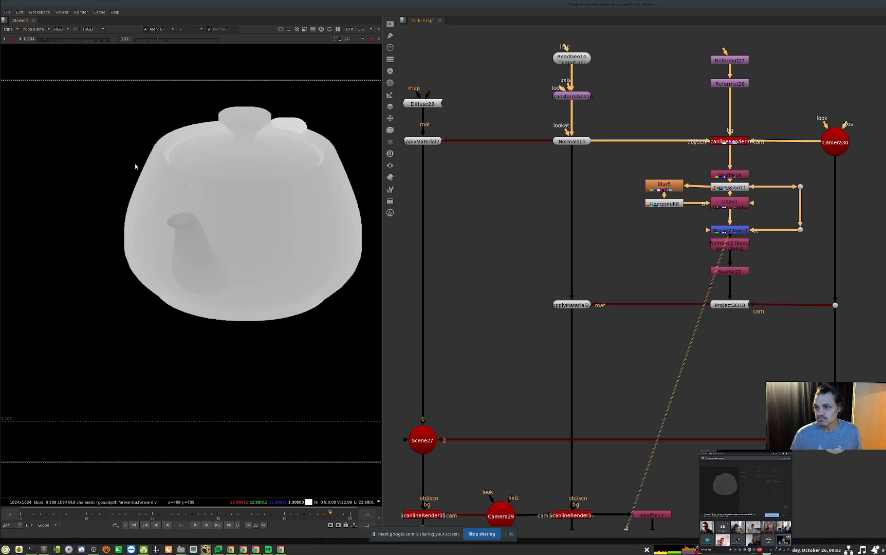
middle_drag(652, 350, 702, 245)
drag(680, 372, 580, 433)
key(1)
scroll(210, 189, up, 5)
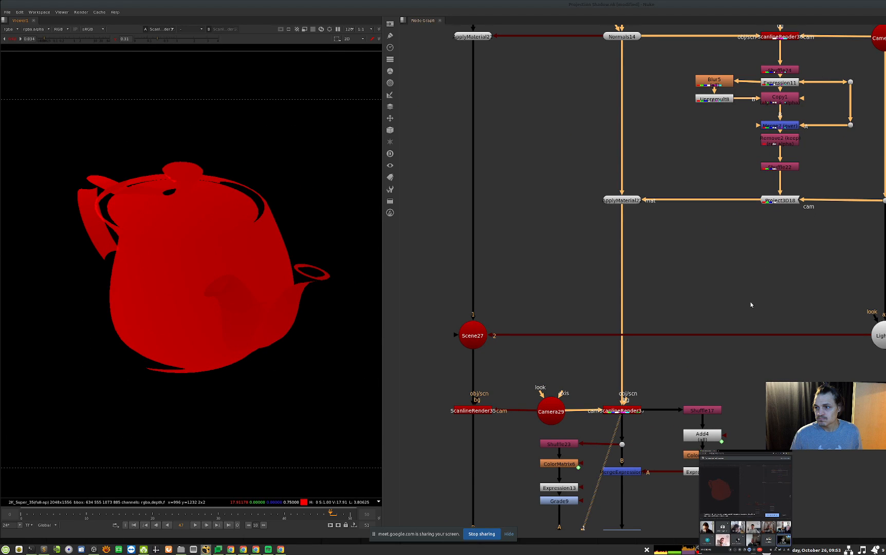
Check Shuffle17's channel routing and view its position pass with the viewer gain and gamma reset.
double_click(702, 410)
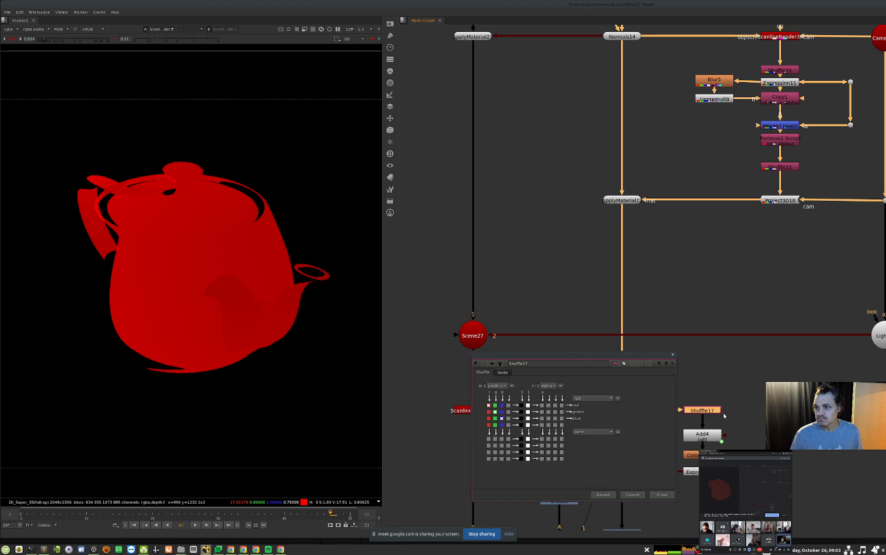
click(665, 495)
drag(766, 392, 658, 433)
key(1)
drag(667, 384, 592, 428)
ctrl+click(104, 40)
ctrl+click(147, 39)
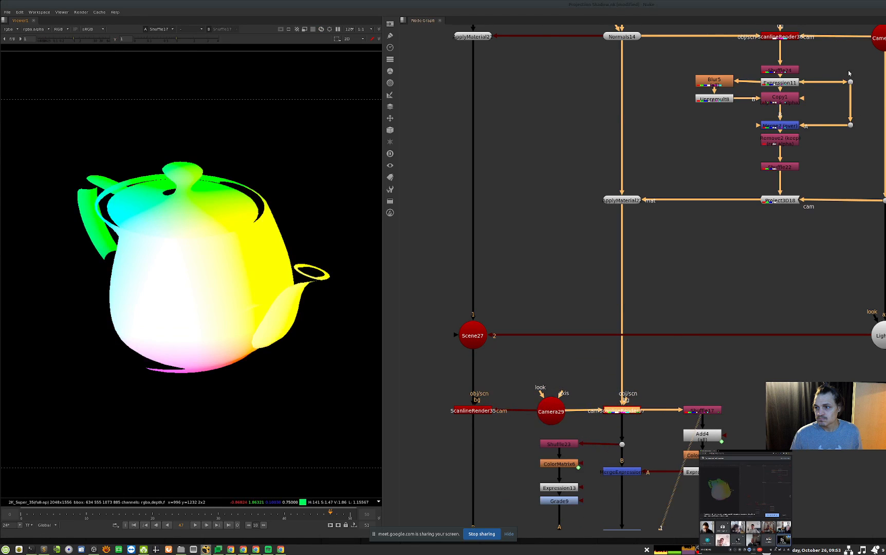
Examine the nodes around ScanlineRender37 and highlight Camera29, which feeds the render.
scroll(702, 445, up, 3)
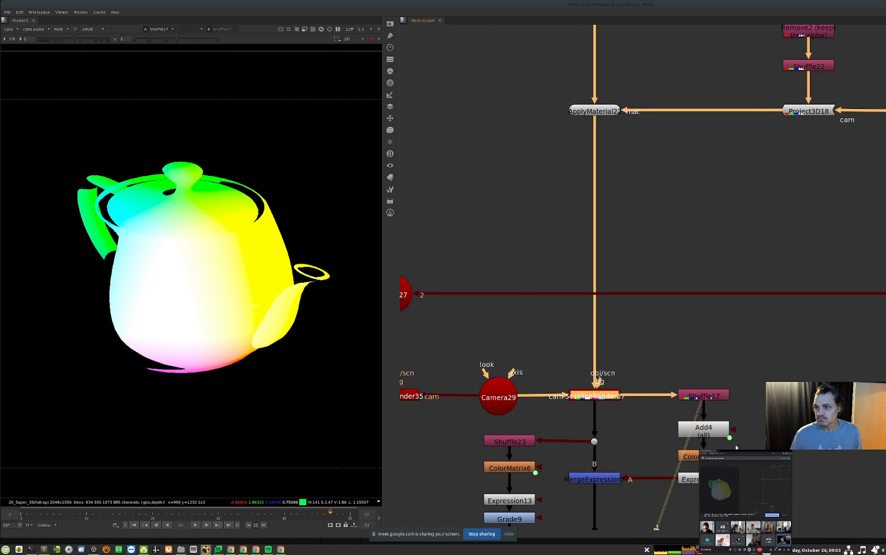
middle_drag(741, 399, 707, 388)
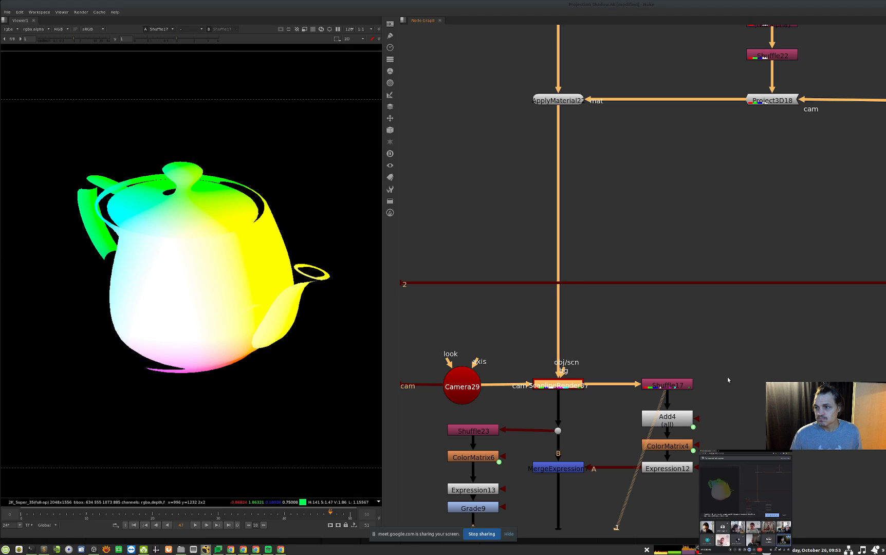
middle_drag(457, 396, 545, 366)
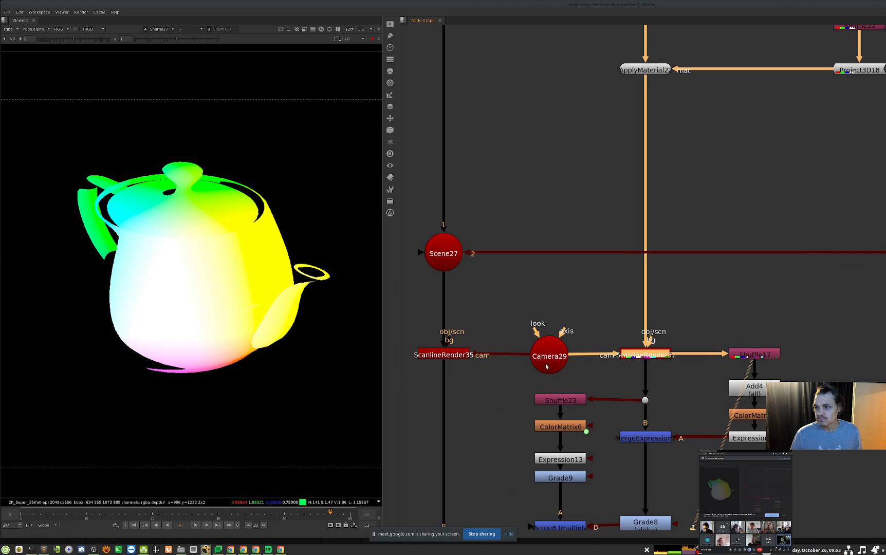
click(546, 369)
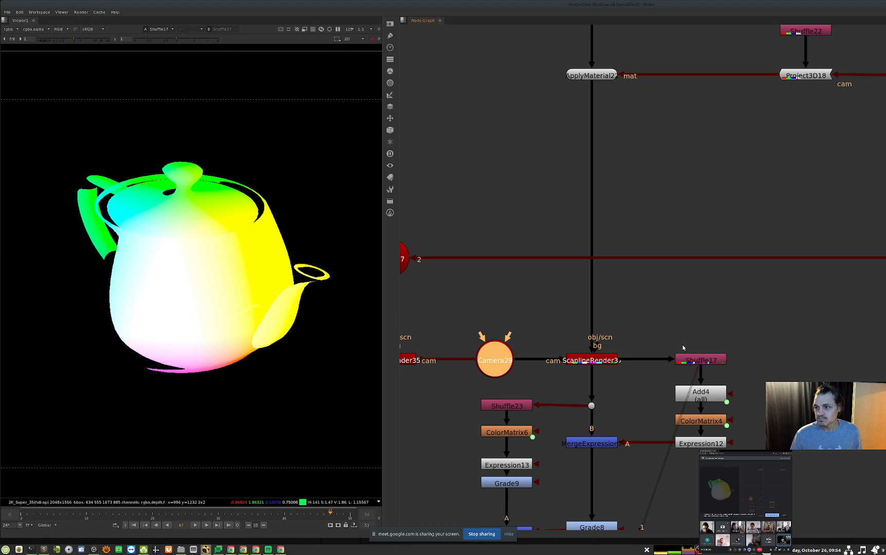
Compare the ColorMatrix4 output with the original position pass from Shuffle17.
middle_drag(741, 354, 638, 381)
click(591, 373)
click(586, 406)
click(585, 434)
key(1)
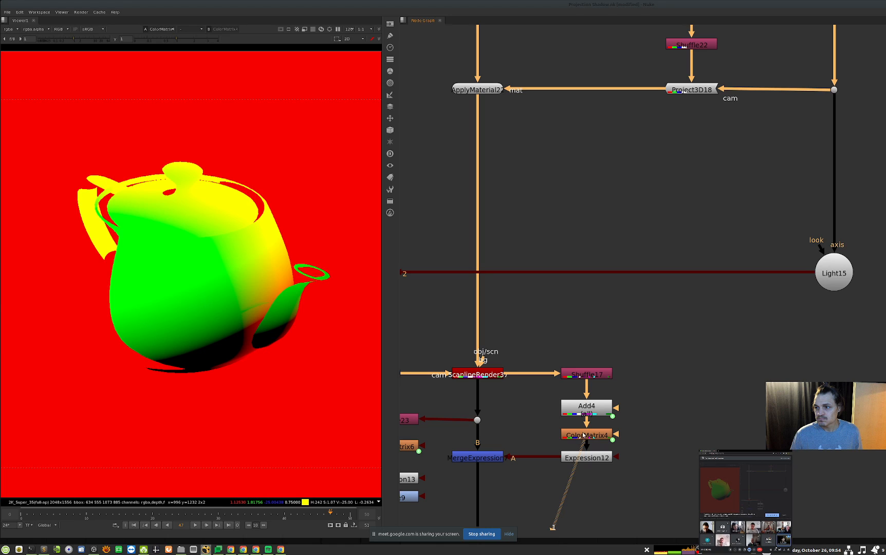
click(586, 374)
key(1)
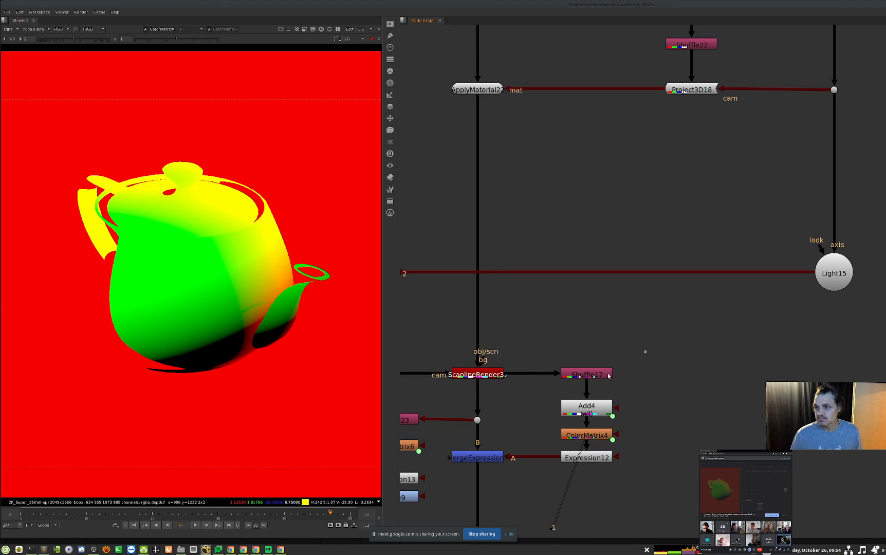
Compare the Add4 and ColorMatrix4 values with Camera30's translation and world matrix, and close their properties.
scroll(692, 395, down, 4)
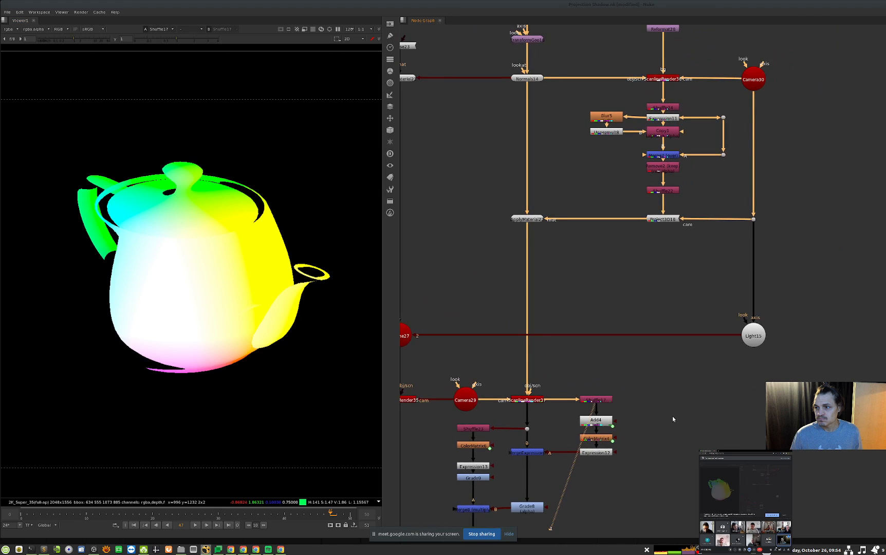
click(753, 79)
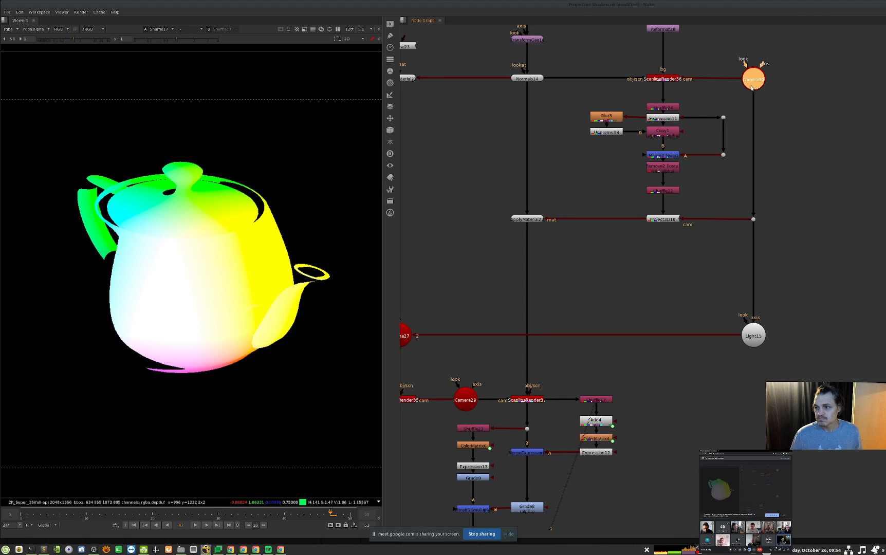
drag(645, 393, 618, 381)
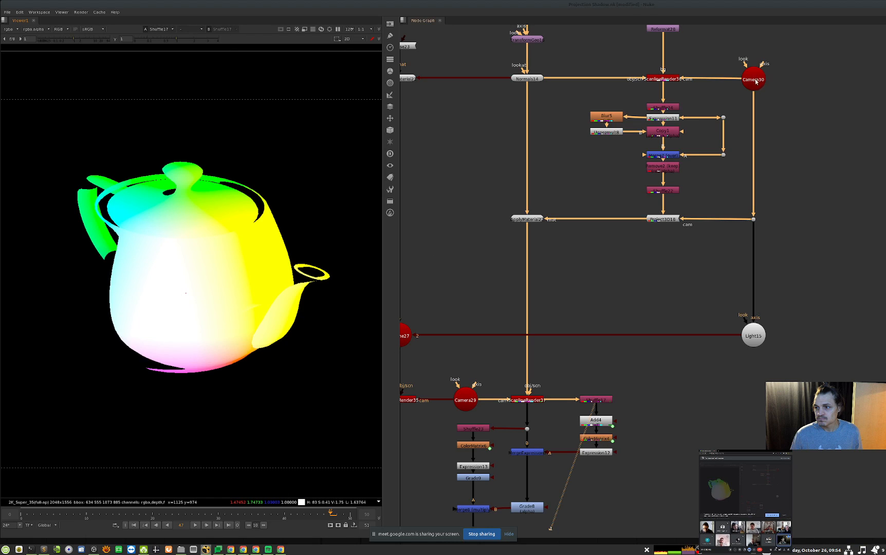
double_click(595, 420)
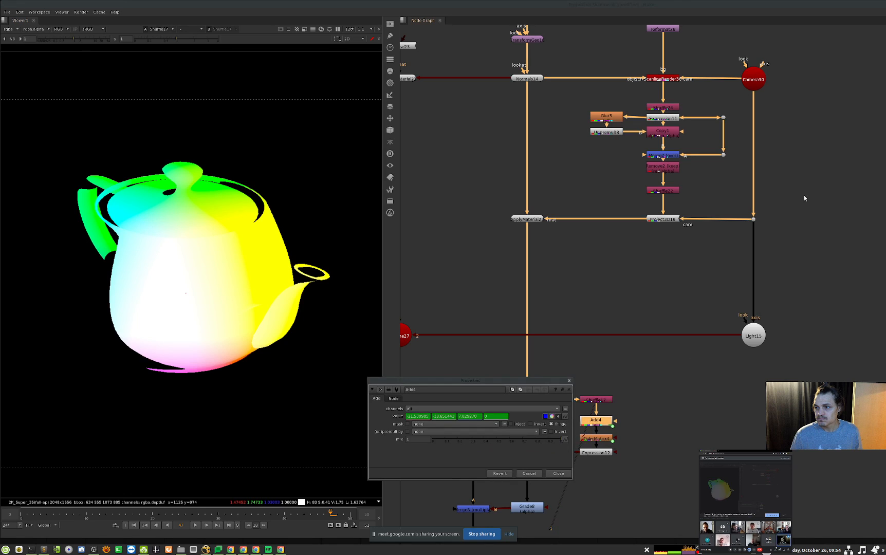
double_click(753, 79)
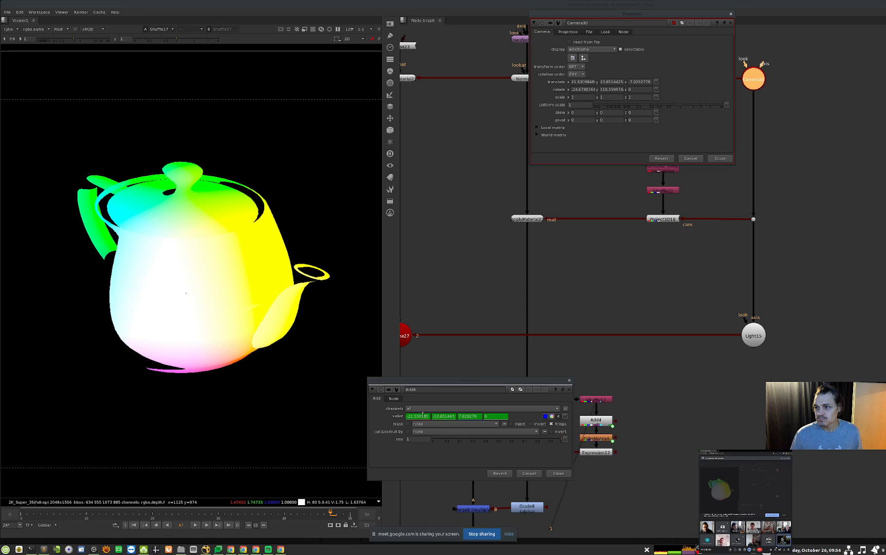
double_click(595, 437)
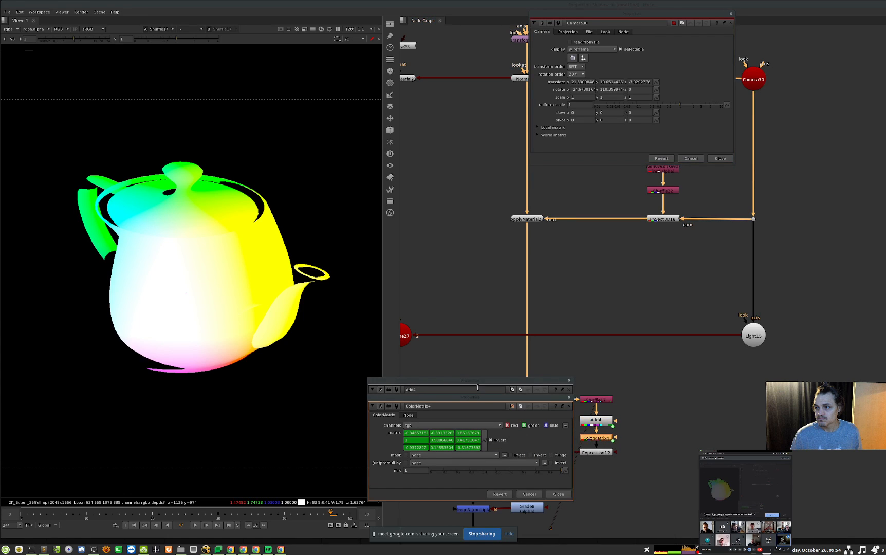
click(537, 135)
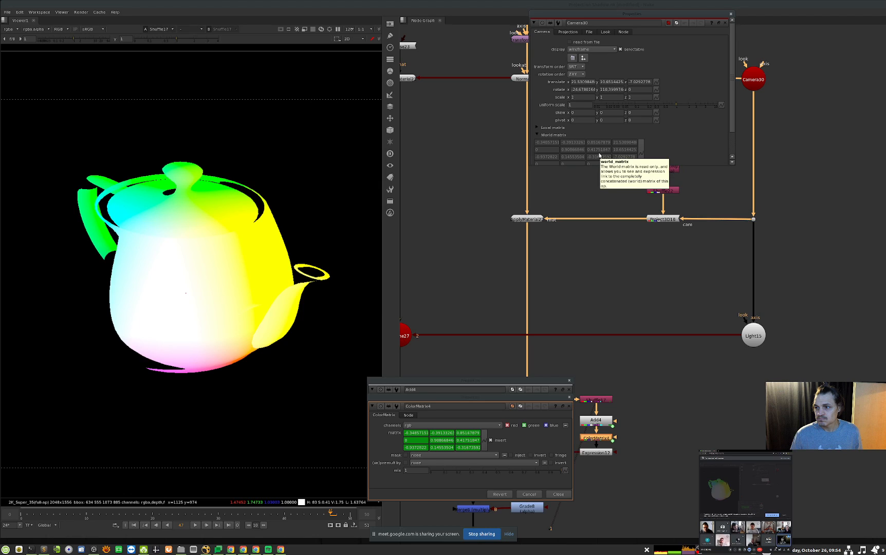
click(568, 397)
click(549, 399)
click(731, 14)
click(568, 389)
View the red channel of the ColorMatrix4 output.
middle_drag(672, 447, 706, 430)
scroll(611, 431, up, 3)
click(660, 409)
key(1)
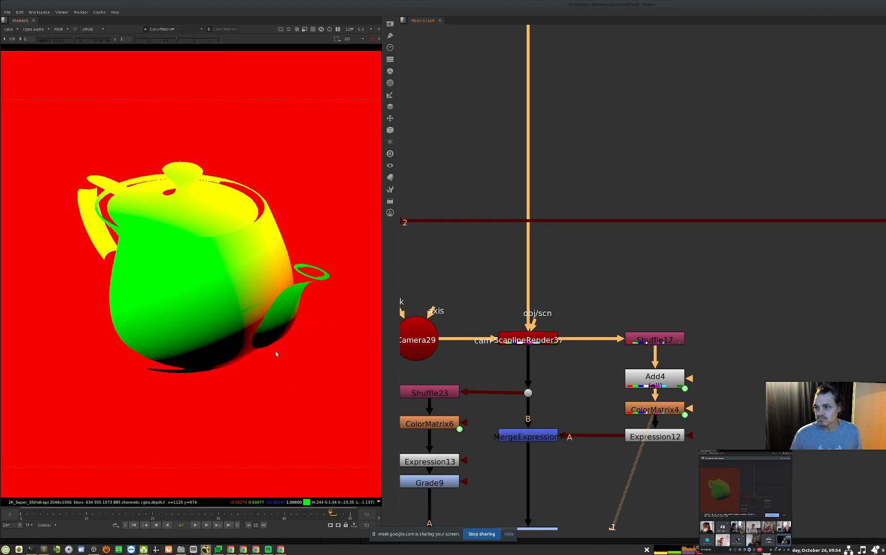
key(r)
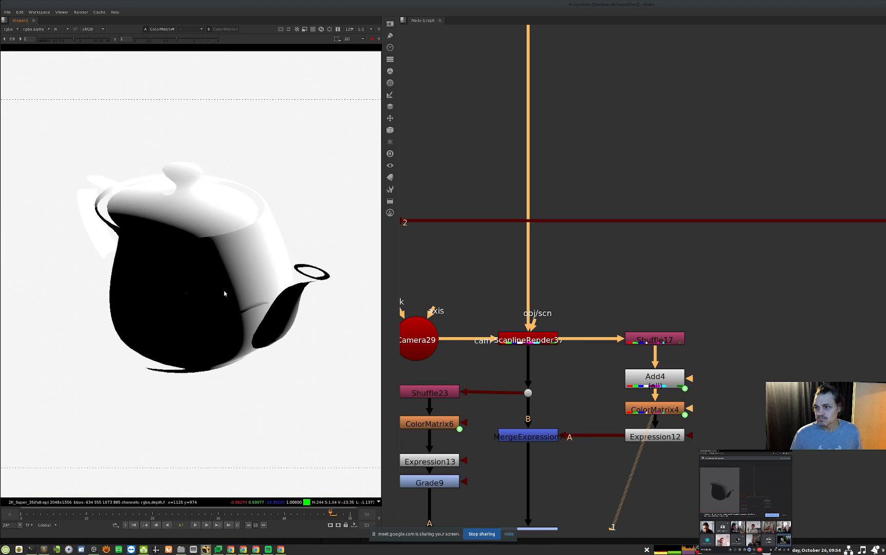
View the green and blue channels of ColorMatrix4, and Expression12's output with viewer gain about 0.023 and gamma 0.14.
key(g)
key(b)
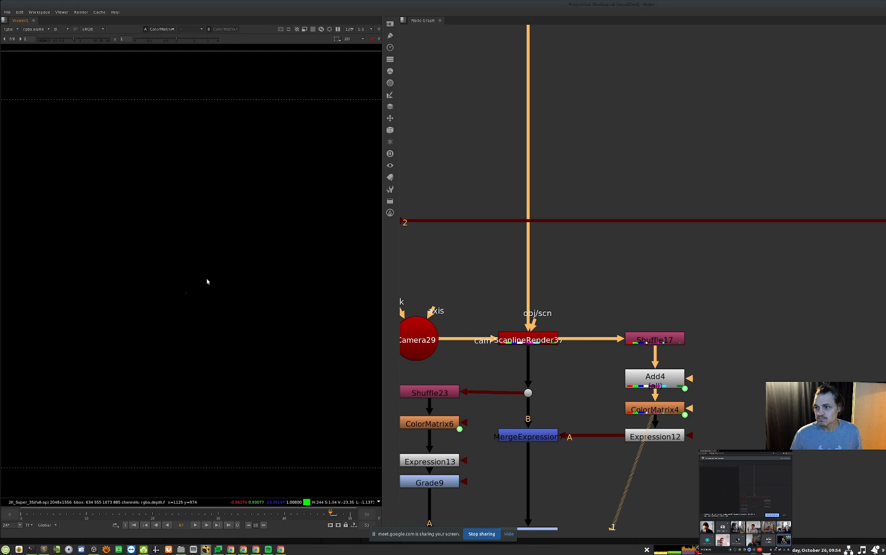
drag(586, 475, 719, 432)
key(1)
drag(74, 39, 29, 40)
drag(159, 41, 150, 41)
mouse_move(42, 41)
mouse_down()
mouse_move(58, 41)
mouse_move(41, 41)
mouse_up()
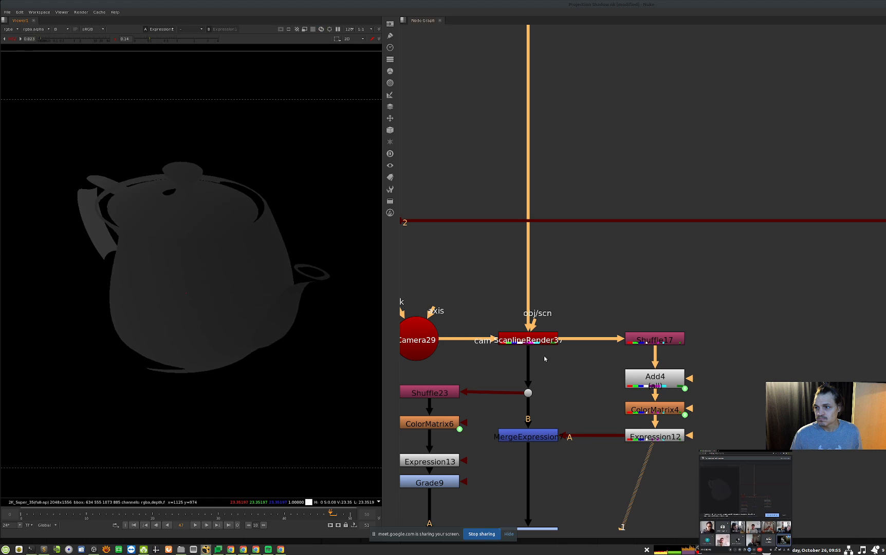
View the ScanlineRender37 output and reset the viewer gain and gamma.
click(508, 341)
key(1)
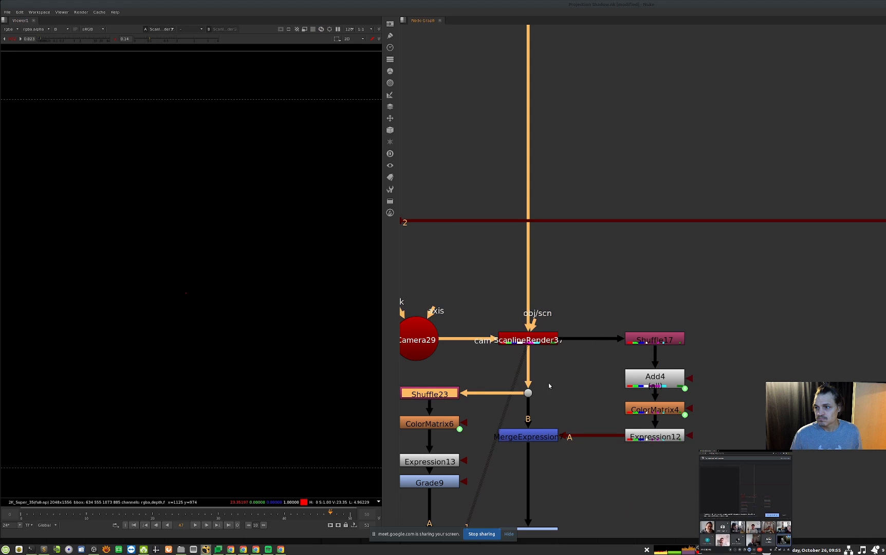
ctrl+click(68, 41)
ctrl+click(174, 39)
click(63, 30)
click(553, 364)
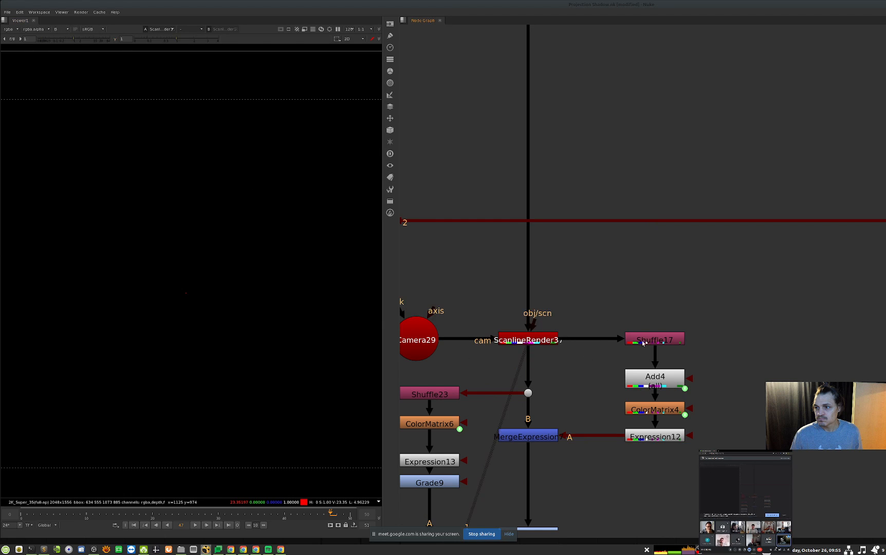
Display ScanlineRender37 in full RGB, with viewer gain at 0.03 and gamma at 0.34.
scroll(607, 254, down, 5)
scroll(611, 274, up, 3)
click(571, 312)
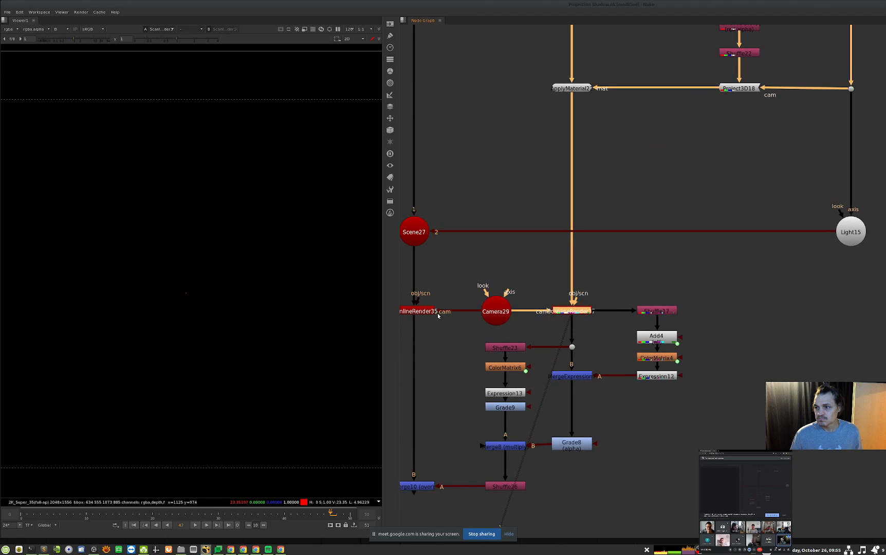
key(b)
scroll(205, 231, up, 3)
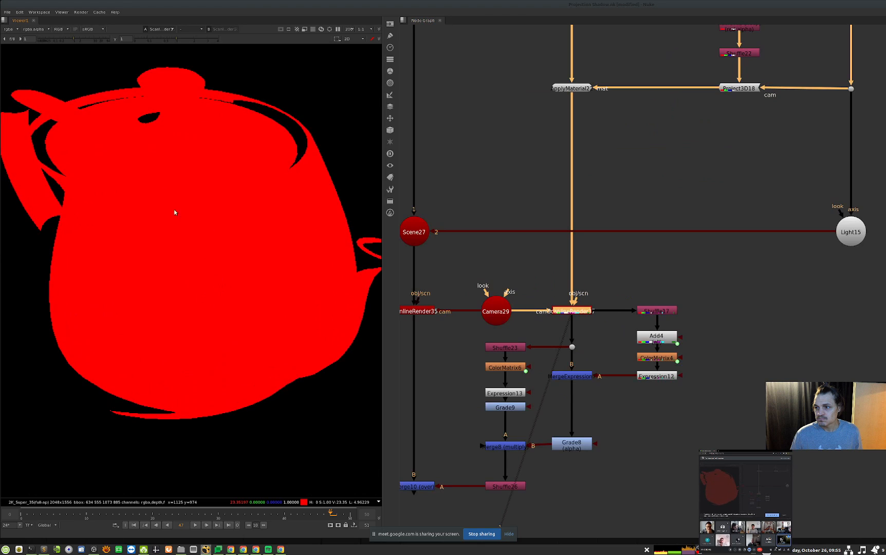
drag(62, 40, 42, 40)
drag(175, 39, 159, 40)
drag(43, 40, 43, 39)
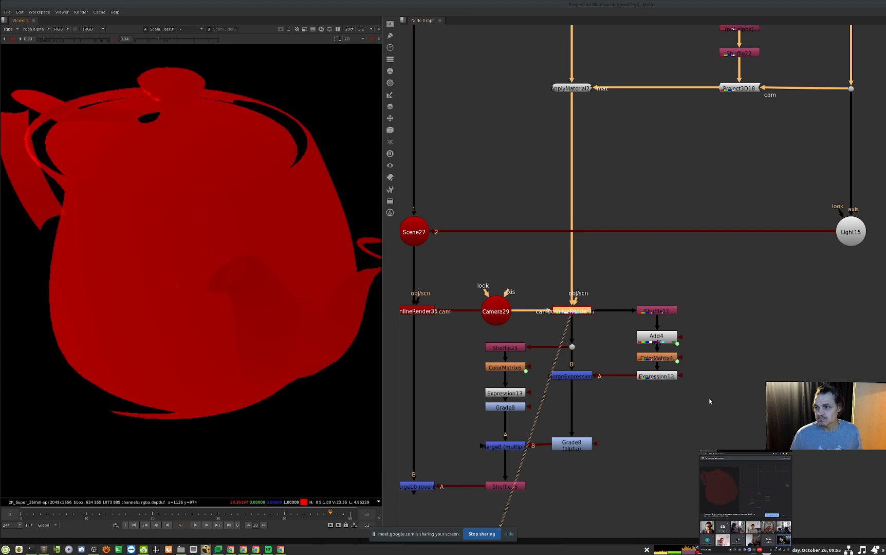
Compare the Expression12 distance output repeatedly with the projected depth from ScanlineRender37.
click(656, 377)
key(3)
click(606, 404)
key(2)
key(3)
key(2)
key(3)
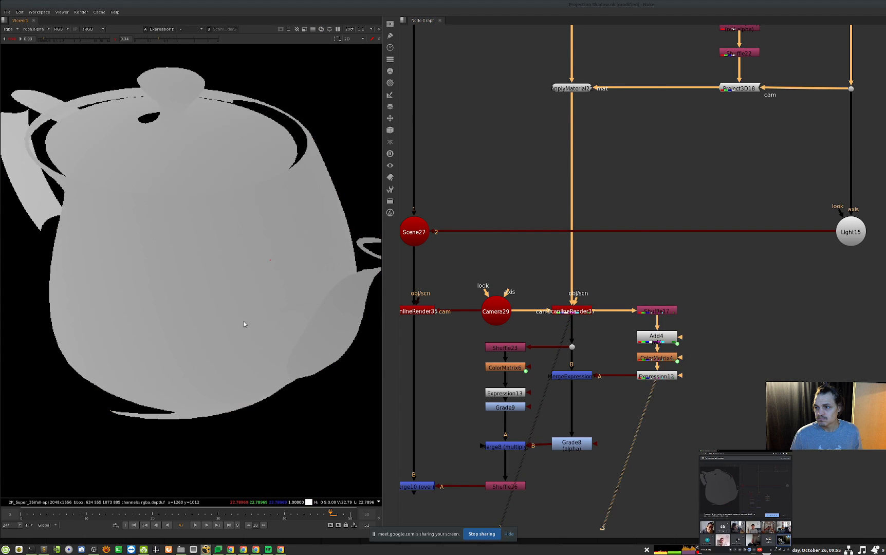
key(1)
key(3)
key(1)
key(3)
key(1)
key(3)
View MergeExpression7, check its expression in the properties, and reset the viewer gain and gamma.
click(571, 376)
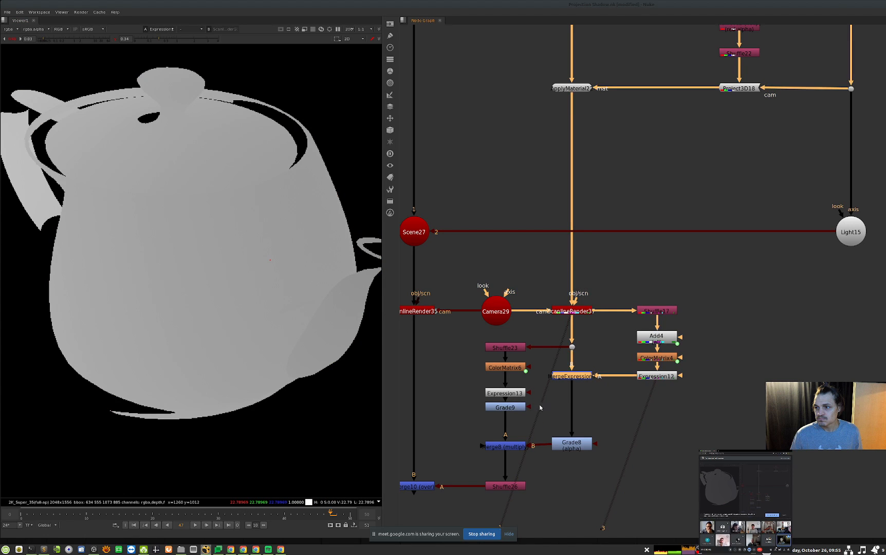
key(1)
key(Return)
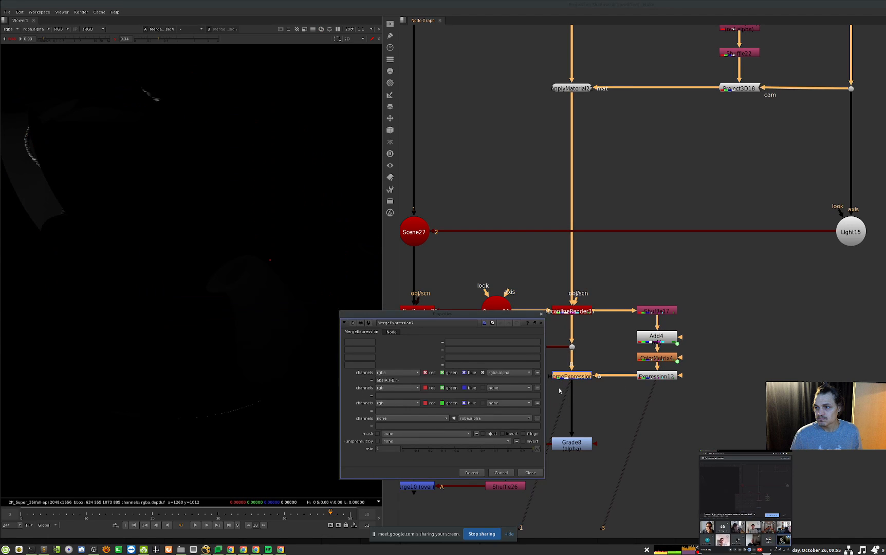
click(532, 472)
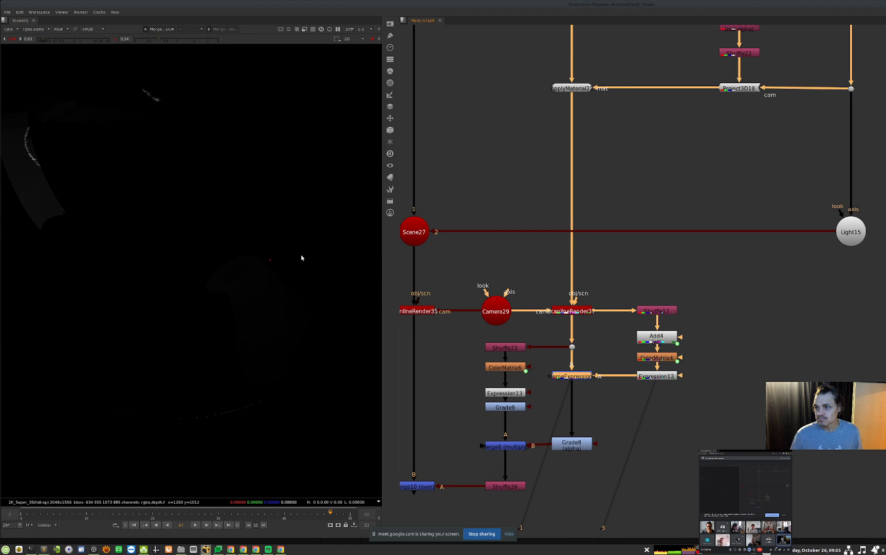
ctrl+click(146, 39)
ctrl+click(94, 39)
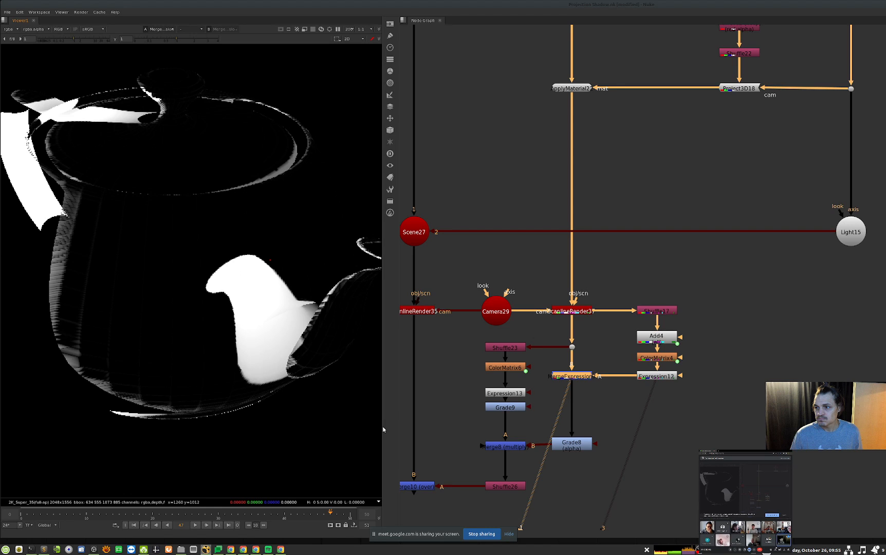
View the normals branch in order: Shuffle23, ColorMatrix6 and Expression13.
scroll(796, 274, down, 3)
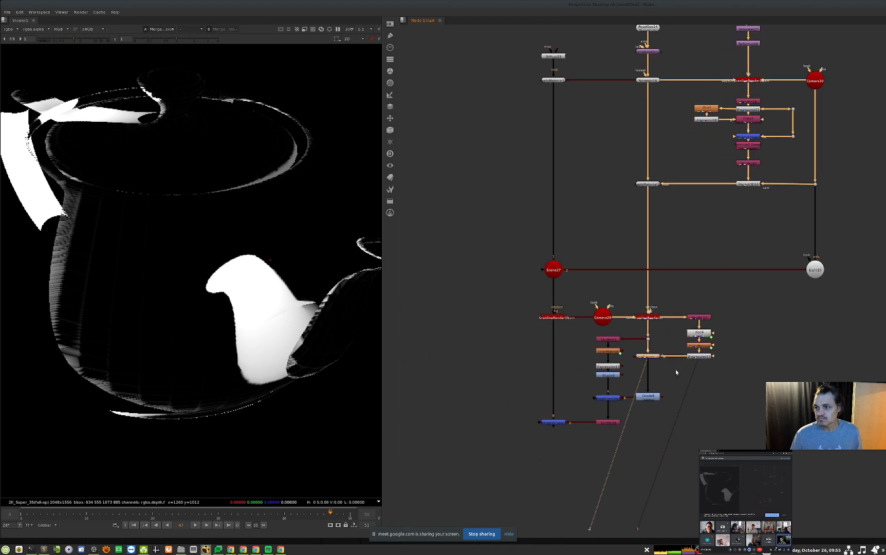
scroll(684, 359, up, 4)
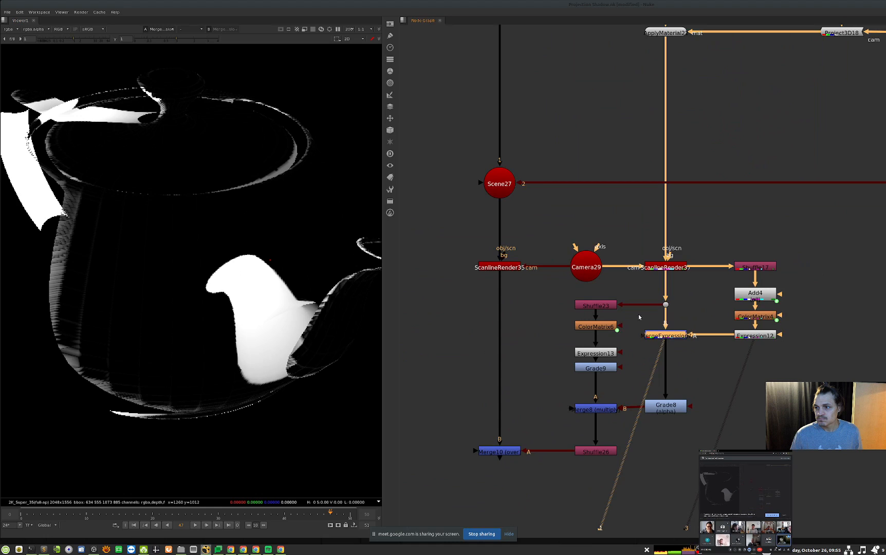
click(593, 305)
key(1)
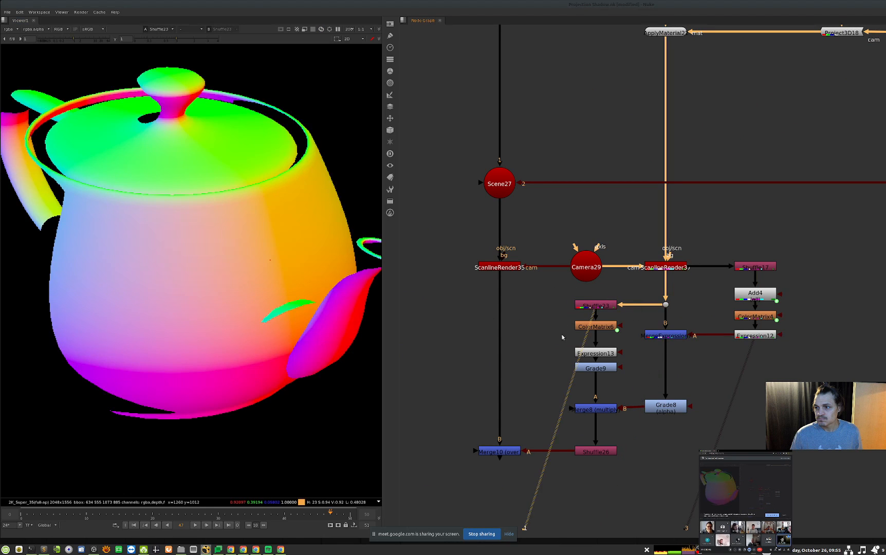
click(595, 327)
key(1)
click(595, 352)
key(1)
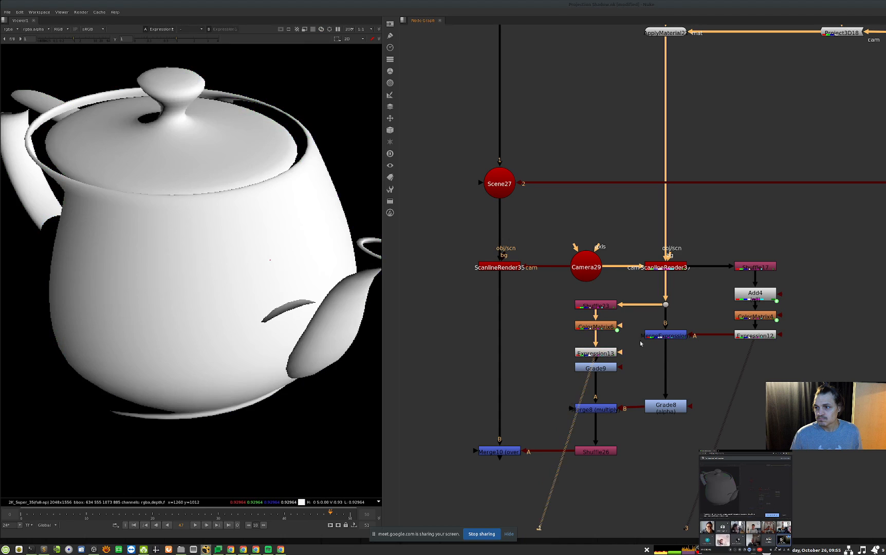
View the graded normals mask from Grade9 and the multiplied result from Merge8.
middle_drag(797, 165, 732, 183)
scroll(745, 265, down, 2)
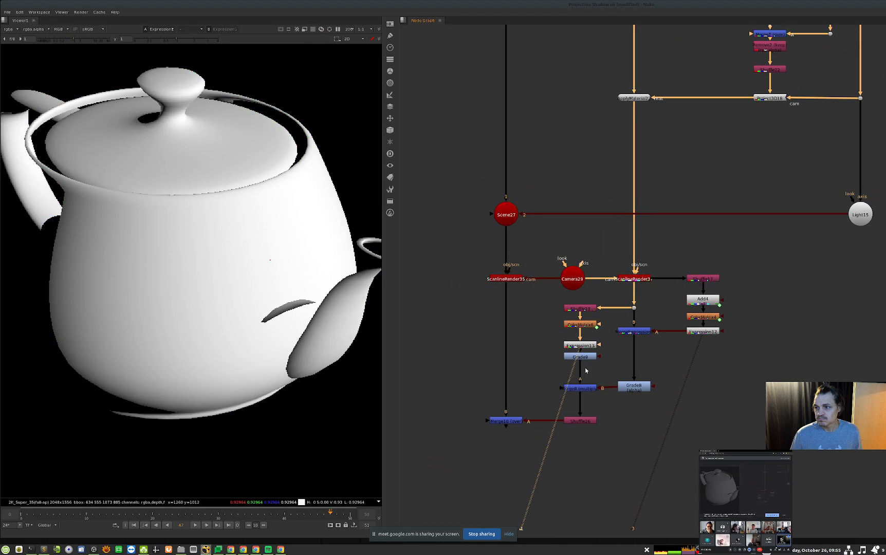
scroll(274, 344, down, 1)
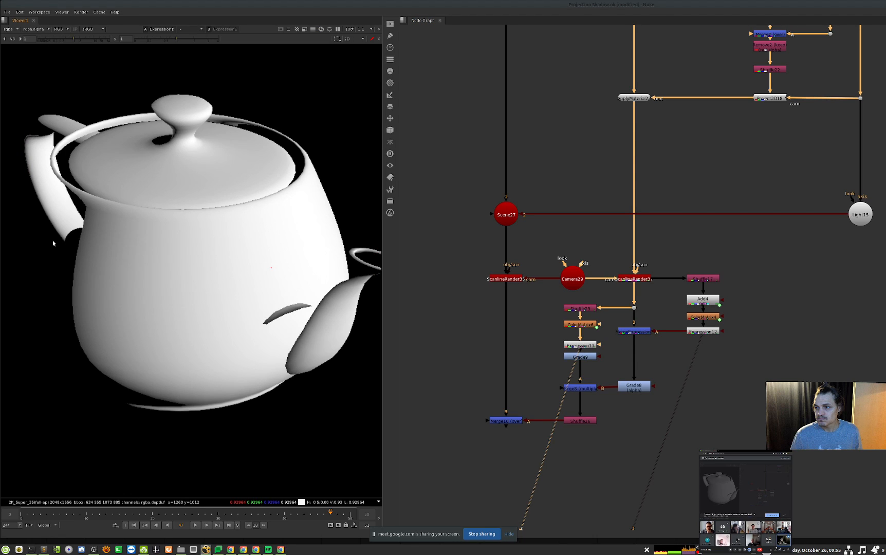
click(586, 357)
key(1)
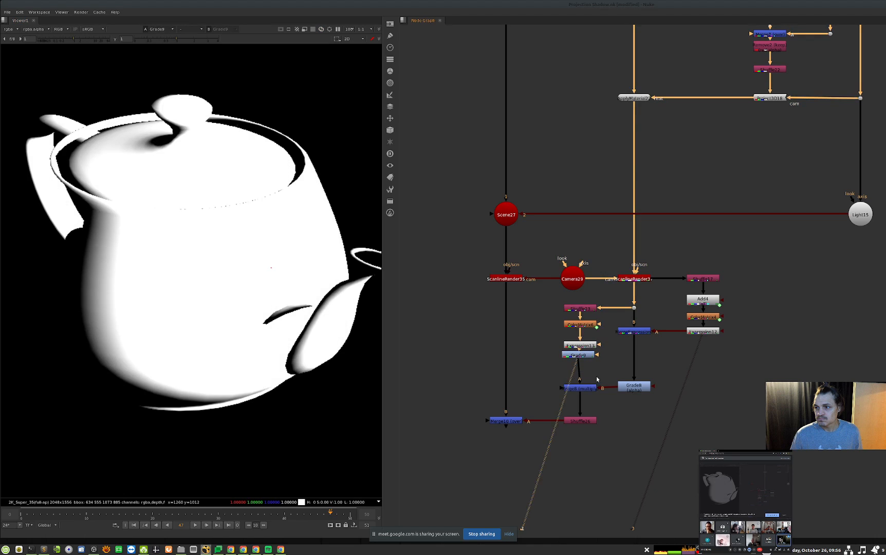
click(587, 387)
key(1)
Toggle Merge8 off and on repeatedly to compare the shadow mask with and without the normals mask.
click(579, 387)
key(d)
key(d)
key(d)
key(d)
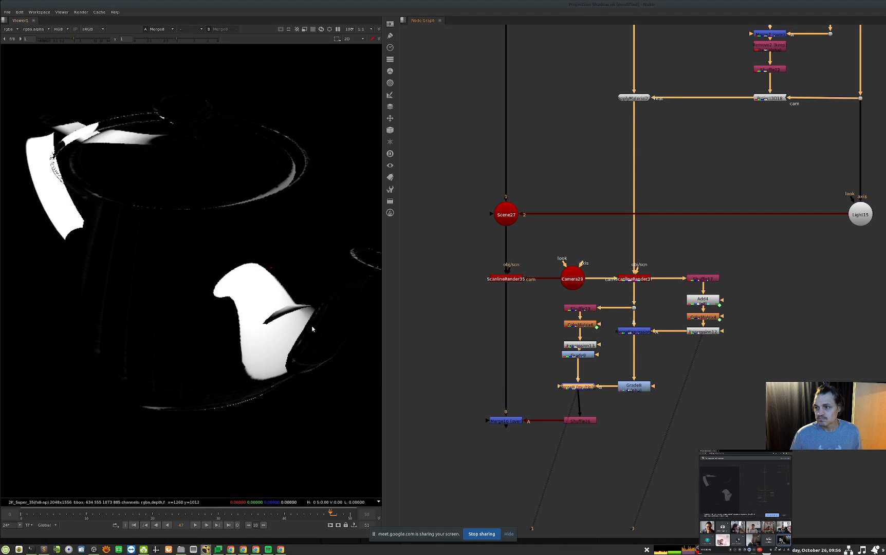
key(d)
key(d)
key(d)
key(d)
key(d)
key(d)
key(d)
key(d)
key(d)
key(d)
key(d)
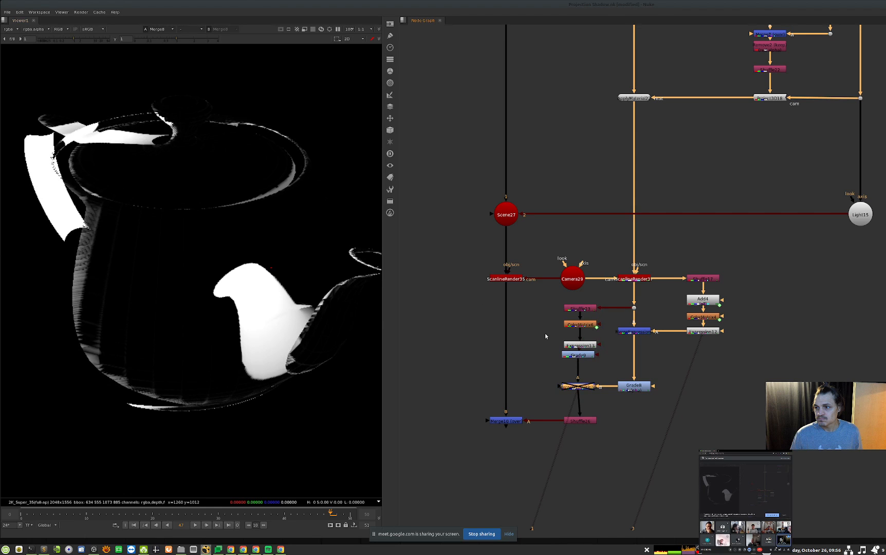
View the final Merge10 composite and toggle Merge8 off and on to compare the self-shadow.
middle_drag(554, 392, 573, 387)
click(524, 417)
key(1)
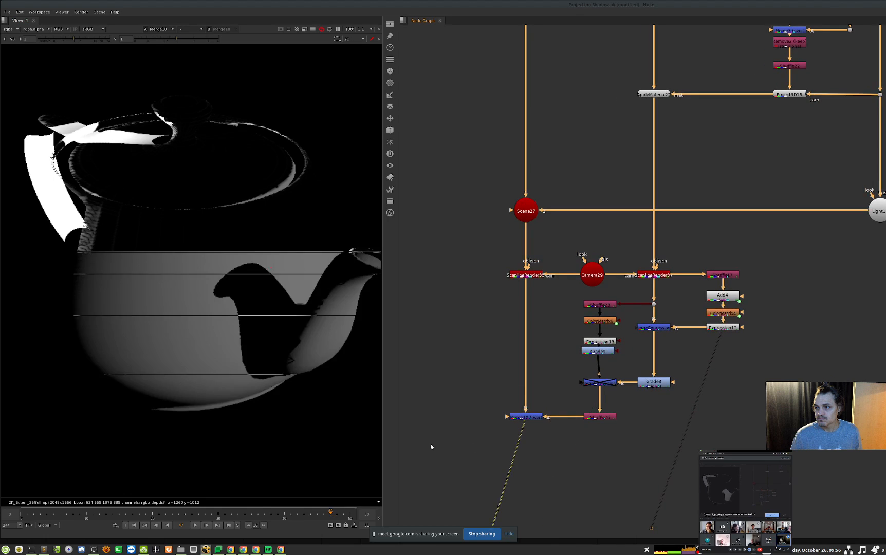
click(599, 383)
key(d)
key(d)
key(d)
key(d)
key(d)
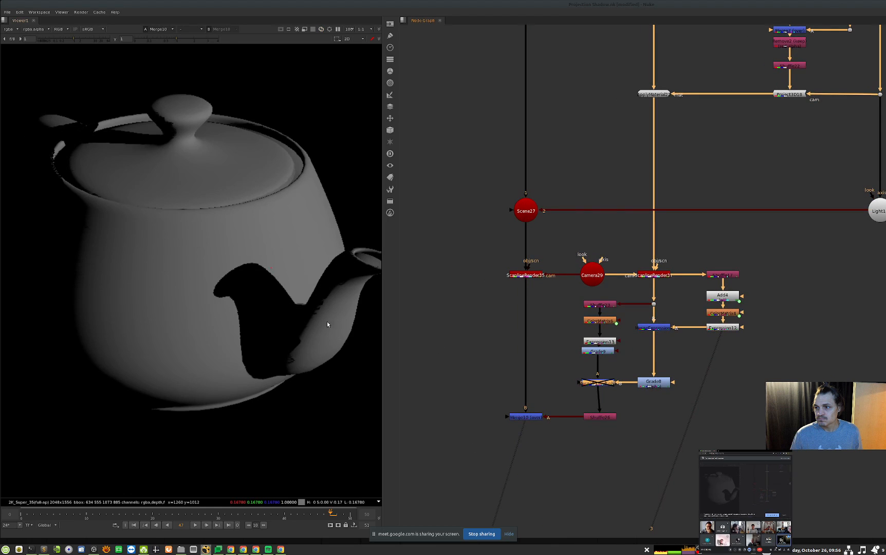
key(d)
key(d)
key(d)
key(d)
key(d)
key(d)
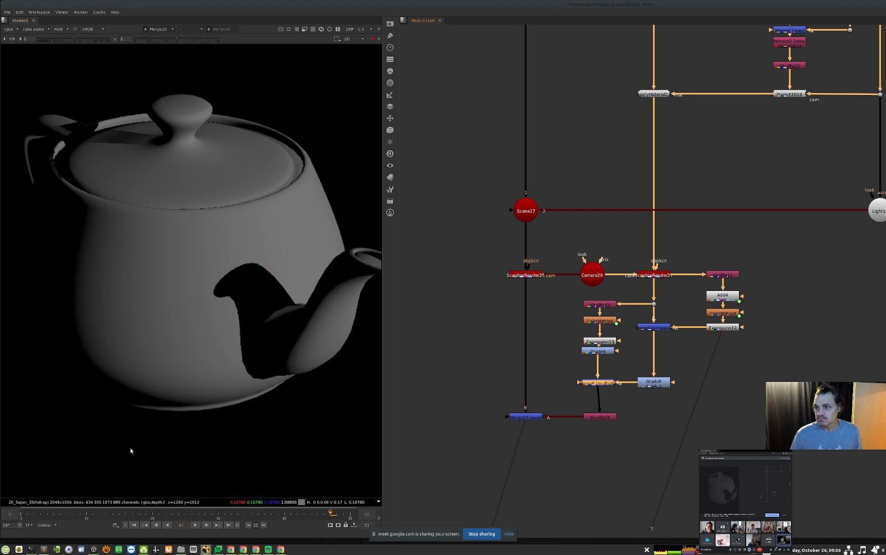
Go to the "Two teapot one ground" setup and view its beauty render, fitted to the viewer.
scroll(701, 350, down, 10)
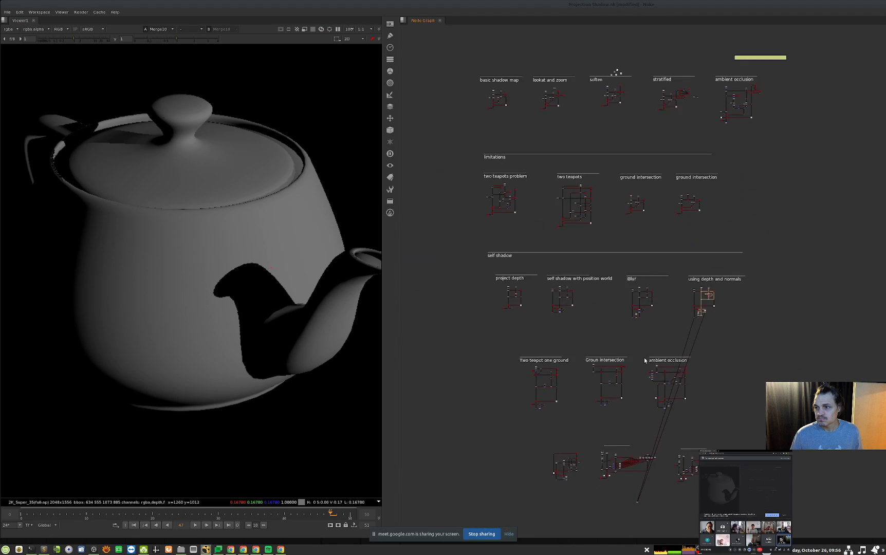
scroll(568, 376, up, 5)
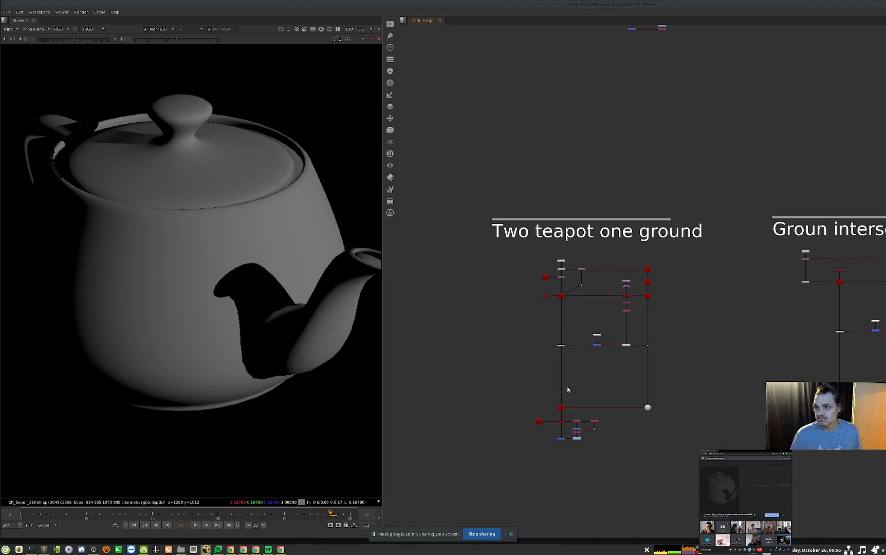
scroll(574, 386, up, 3)
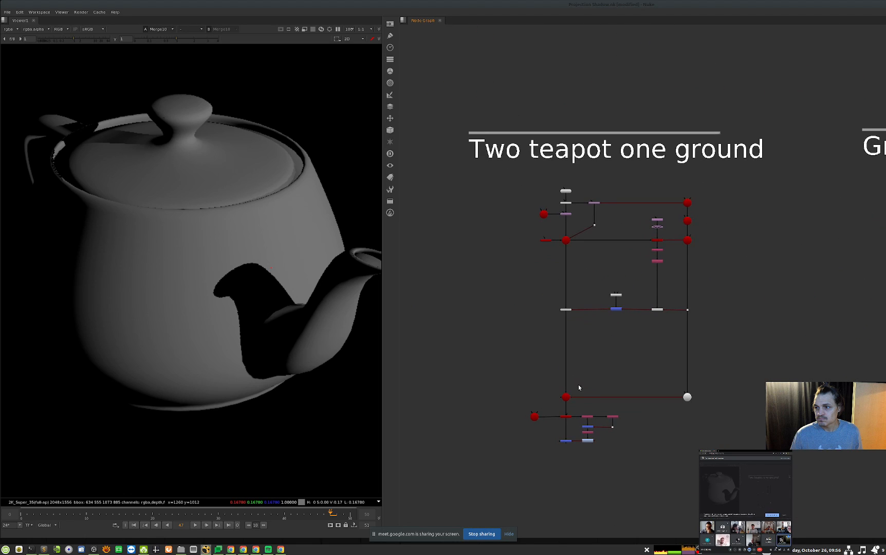
scroll(578, 395, up, 2)
click(562, 428)
key(1)
key(f)
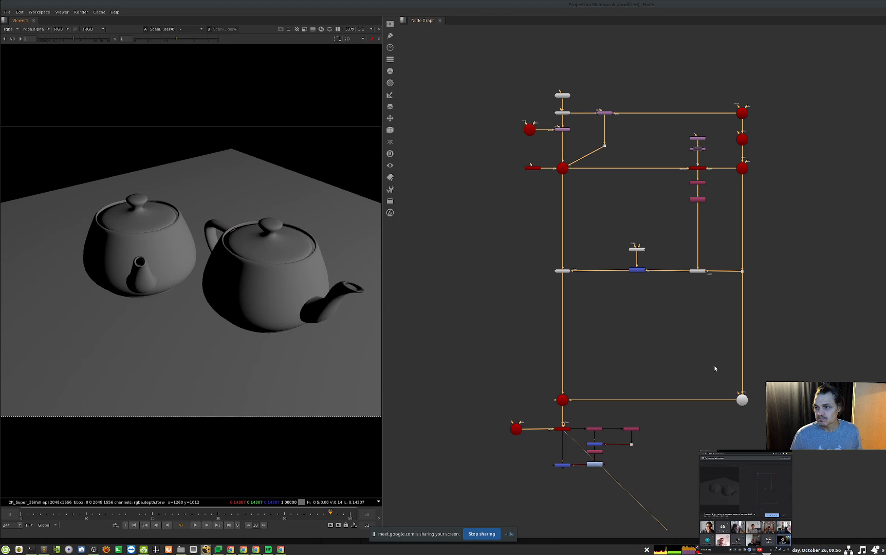
View the ScanlineRender fed by Camera36 and the nodes below it, and show Shuffle34's projection layer.
scroll(694, 181, up, 2)
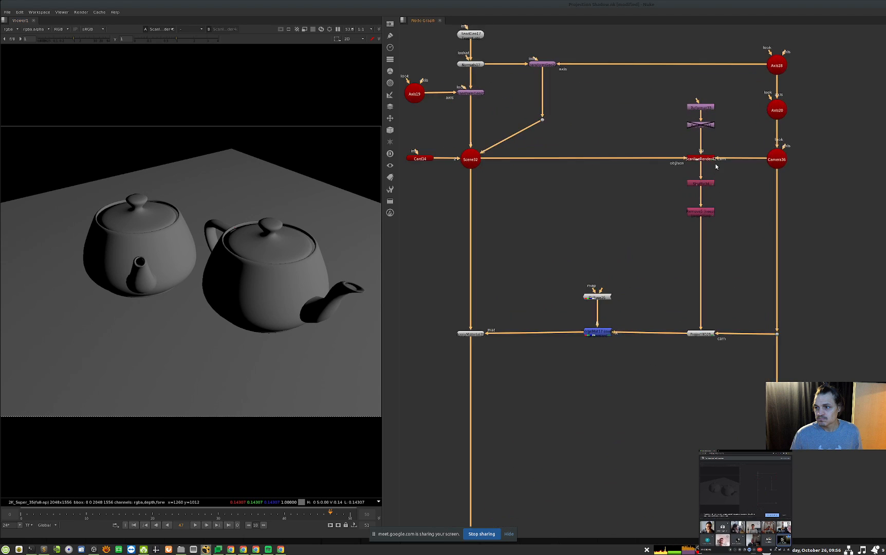
click(701, 159)
key(1)
click(700, 217)
key(1)
click(702, 183)
key(1)
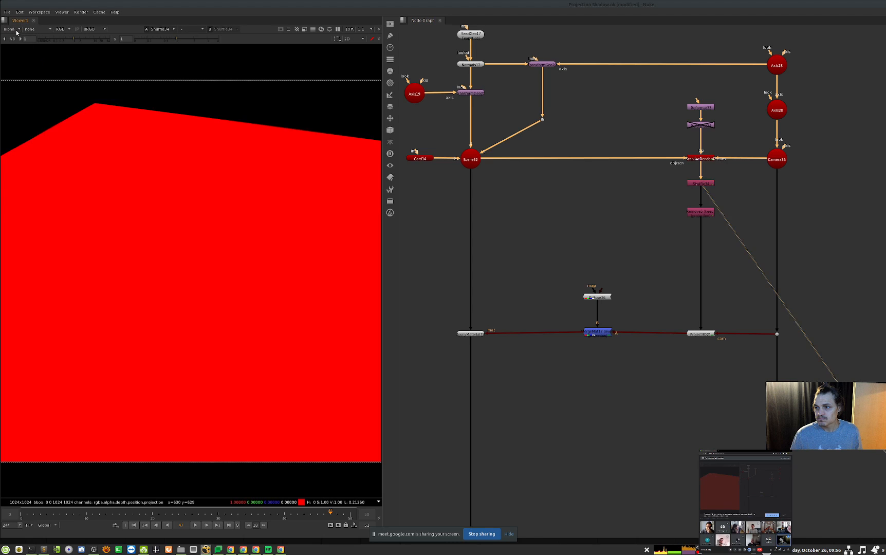
click(10, 29)
click(15, 73)
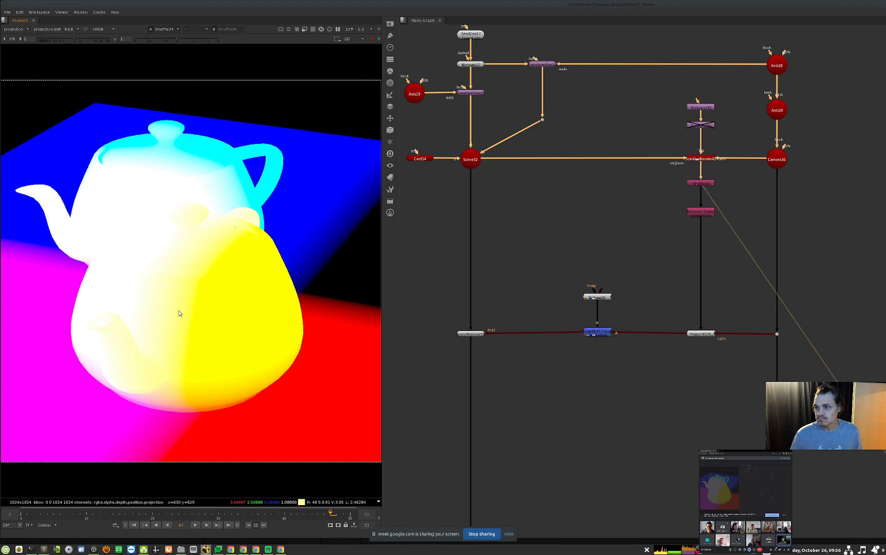
View the ScanlineRender fed by Camera35 in the rgba layer, with the viewer in 2D.
key(Tab)
middle_drag(527, 457, 587, 277)
drag(570, 415, 510, 439)
key(1)
click(17, 30)
click(19, 51)
key(Tab)
click(619, 409)
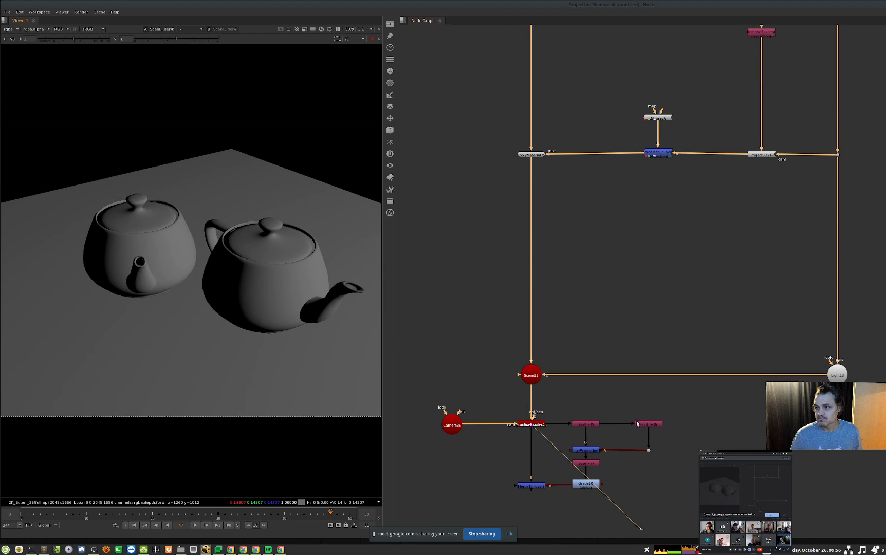
Compare the projected position pass from Shuffle35 with the Shuffle36 output.
click(585, 424)
key(1)
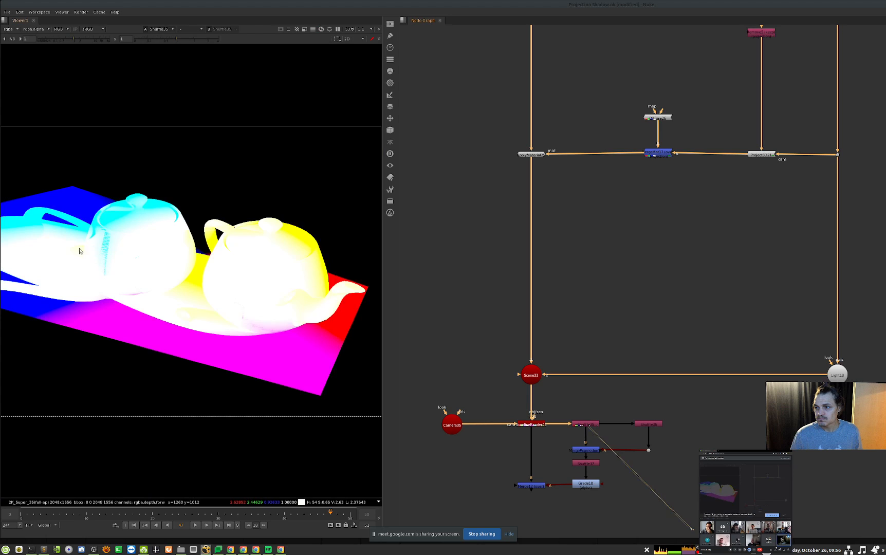
drag(626, 409, 702, 440)
key(2)
click(477, 395)
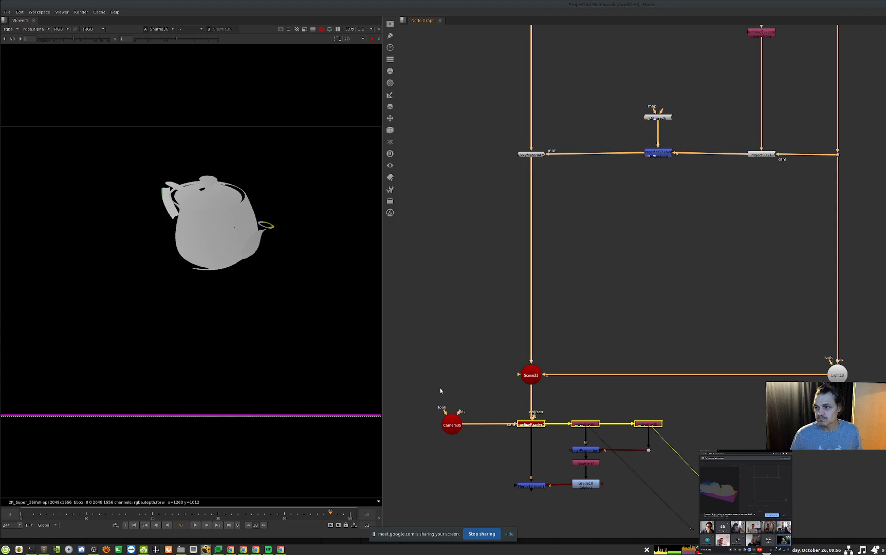
key(1)
key(2)
key(1)
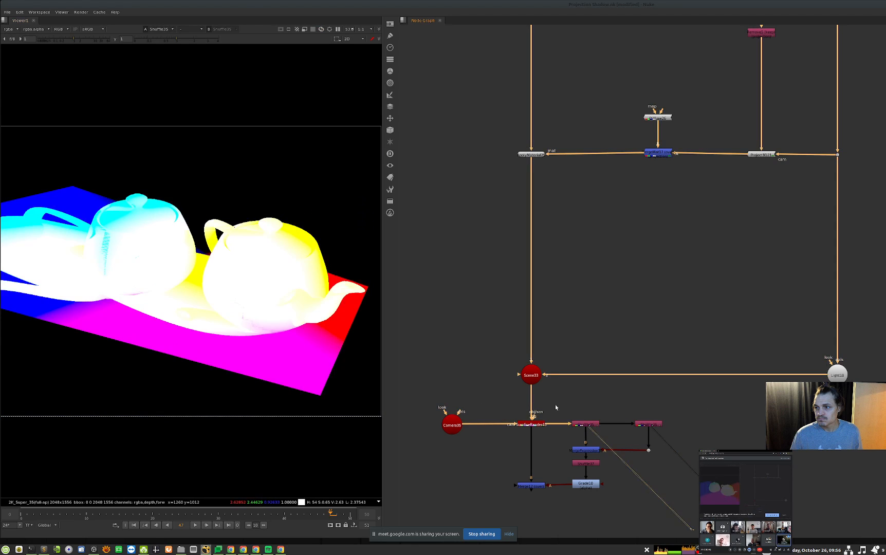
View the merge combining the two shuffled passes, the nodes below it, and the final Merge12 output.
click(585, 449)
key(1)
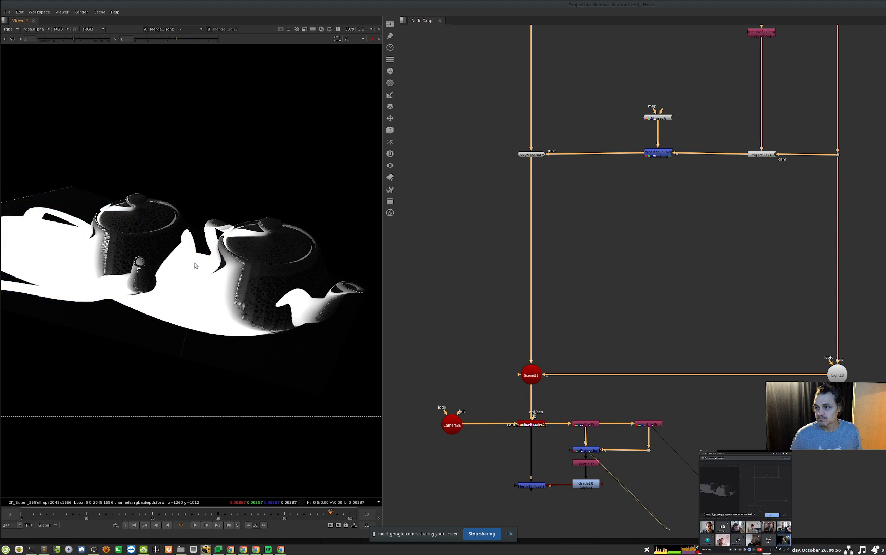
drag(643, 506, 566, 469)
key(1)
key(a)
key(a)
click(531, 486)
key(1)
click(466, 434)
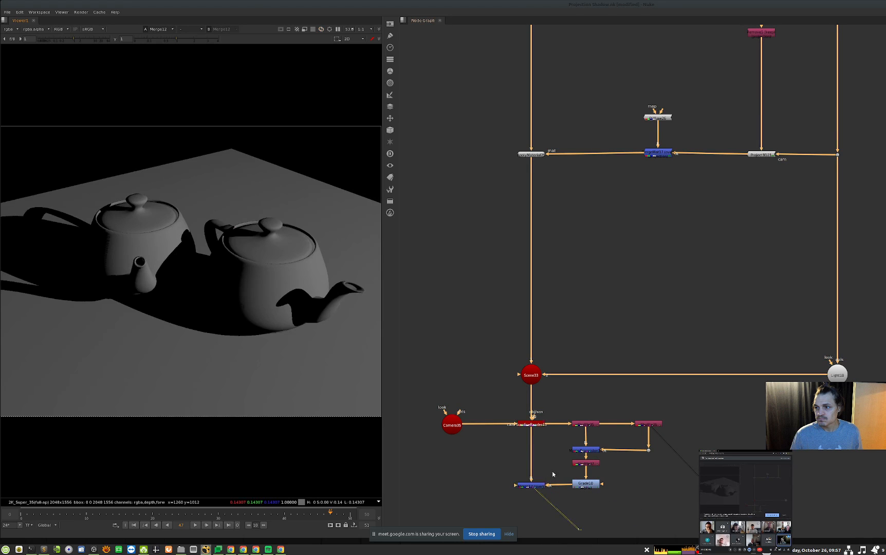
Toggle Merge12 off and on to compare the two-teapot render with and without its shadows.
key(d)
key(d)
key(d)
key(d)
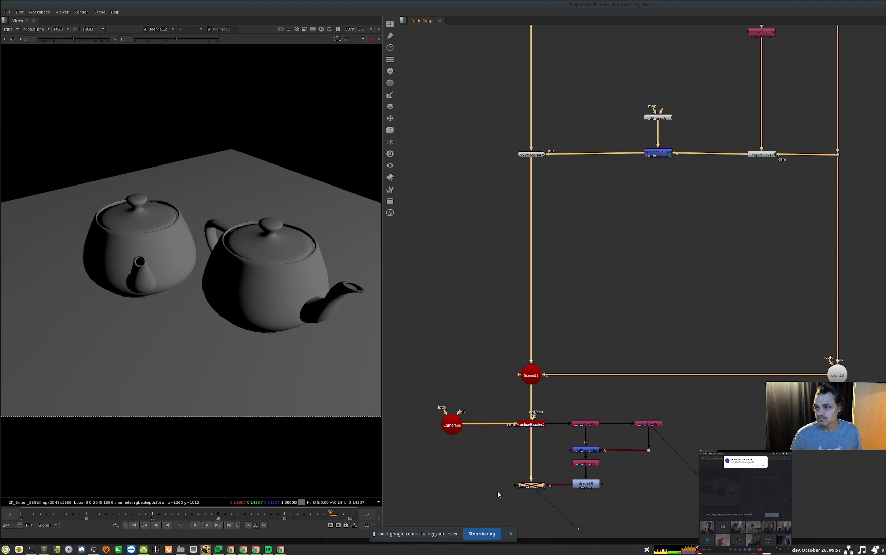
key(d)
key(d)
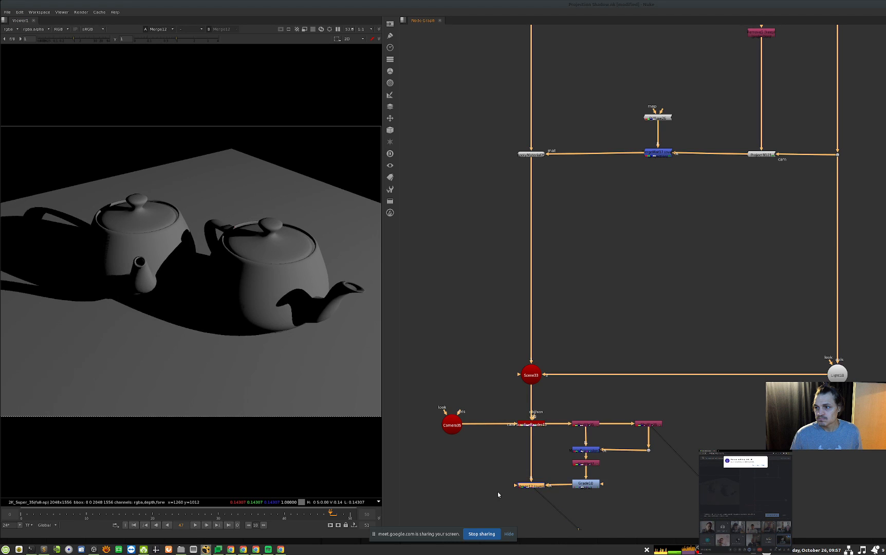
Go to the "Groun intersection" setup and view its final merge output.
scroll(612, 347, down, 6)
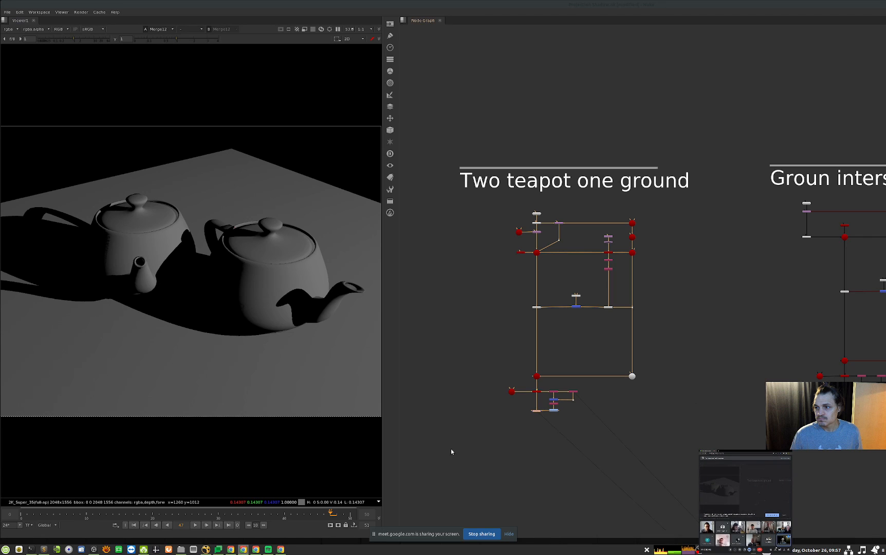
middle_drag(881, 329, 653, 340)
scroll(601, 365, up, 3)
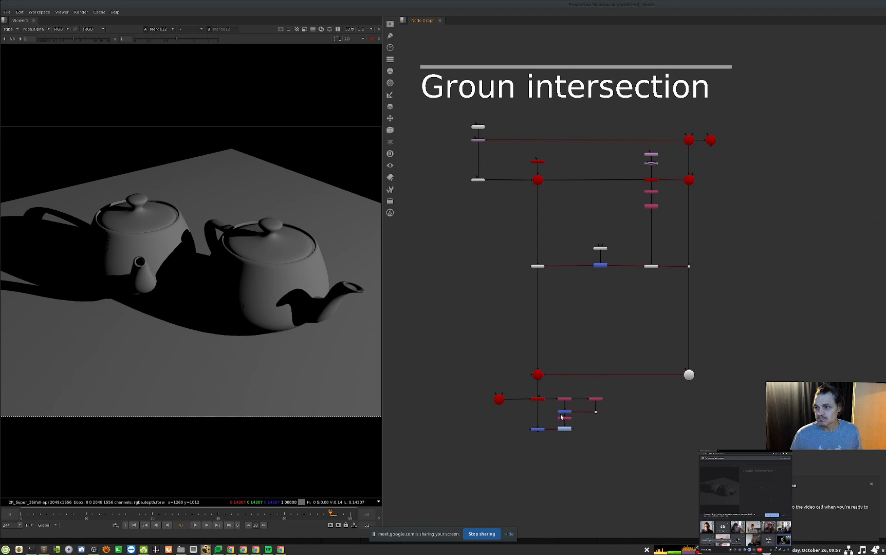
click(544, 429)
key(1)
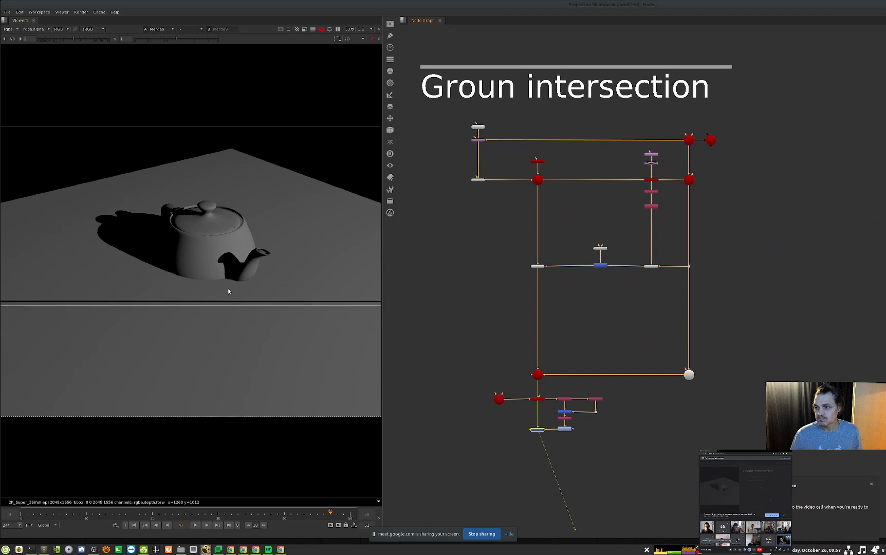
View the light camera's ScanlineRender and the Remove node below it, showing the projection layer with its alpha.
click(650, 179)
scroll(635, 185, up, 2)
key(1)
key(a)
click(655, 222)
key(1)
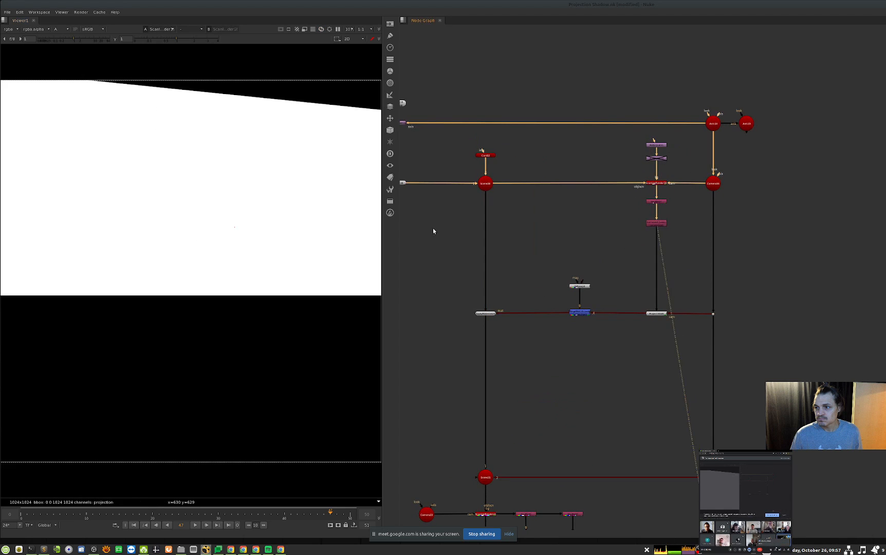
click(10, 29)
click(18, 64)
key(a)
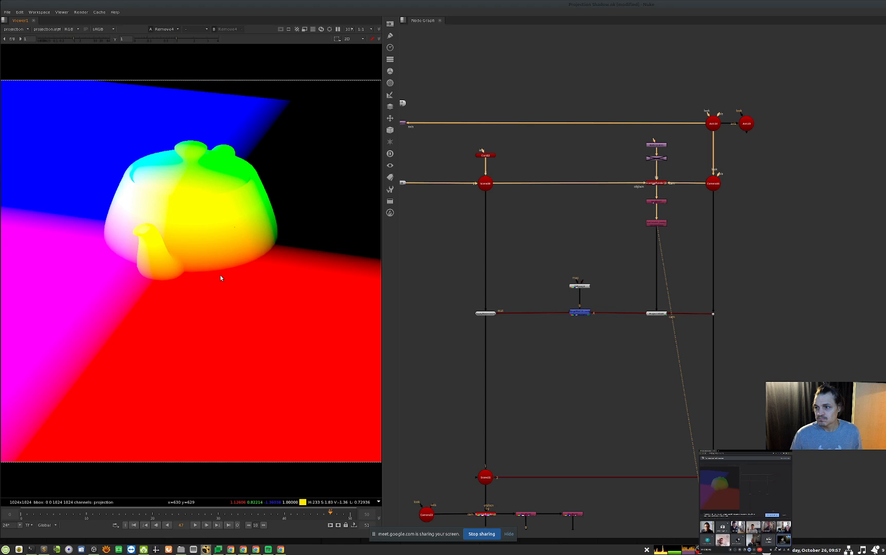
View the ground intersection setup's final merge in the projection layer, and switch the viewer back to rgba.
scroll(562, 277, down, 3)
drag(535, 451, 488, 491)
key(1)
key(a)
click(280, 379)
key(a)
click(18, 30)
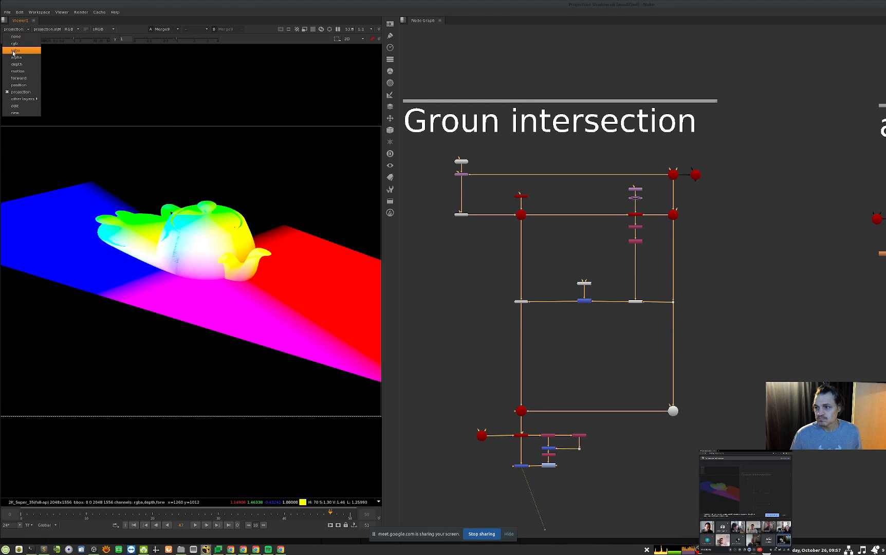
click(21, 52)
View the projected position pass from the shuffle beside the beauty render, and return to the final merge.
key(1)
drag(525, 449, 616, 423)
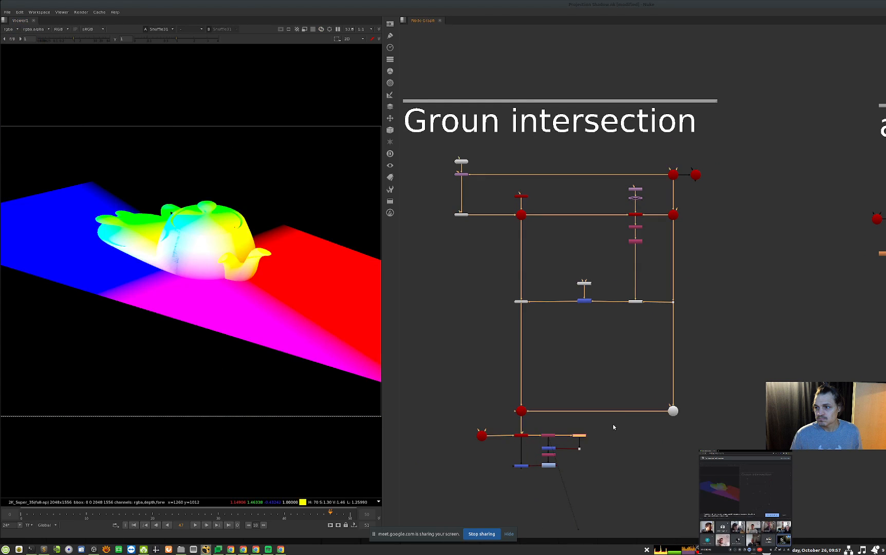
key(2)
drag(535, 457, 500, 478)
key(1)
Go to the "ambient occlusion" setup, view its Multiply1 output and jump to the first frame.
middle_drag(884, 401, 683, 363)
click(636, 461)
key(1)
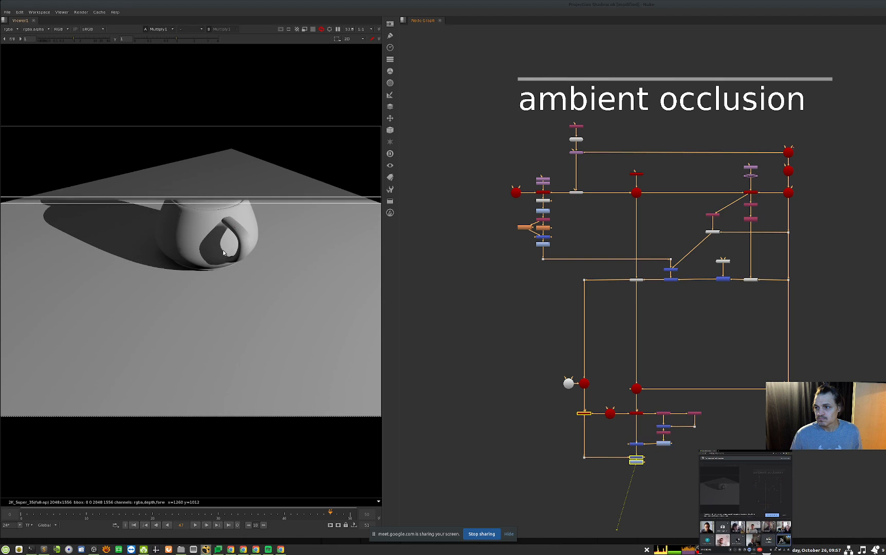
key(Home)
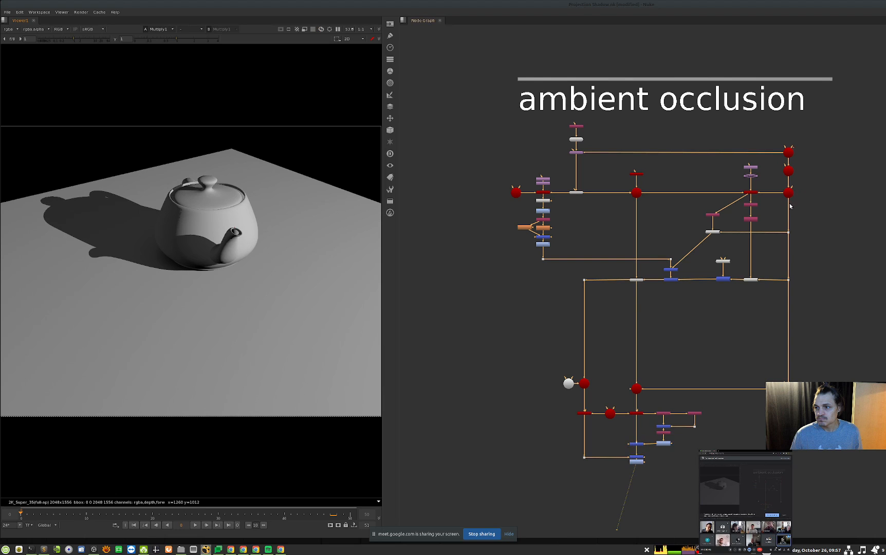
Go to the dragon setup, view its Merge2 output and step through the frames to frame 30.
scroll(663, 349, down, 6)
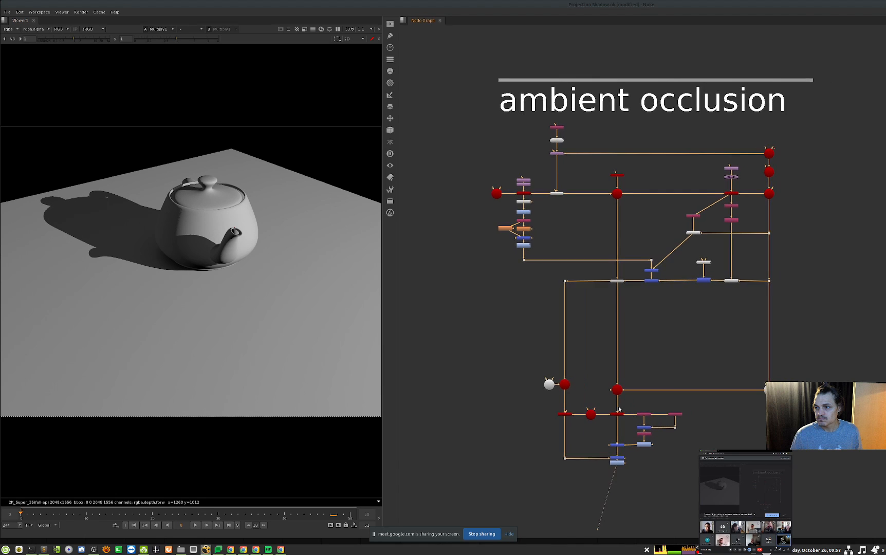
mouse_move(660, 338)
middle_down()
mouse_move(711, 300)
mouse_move(752, 303)
mouse_move(699, 325)
mouse_move(658, 324)
middle_up()
middle_drag(457, 386, 602, 359)
scroll(559, 369, up, 8)
middle_drag(507, 438, 528, 432)
key(2)
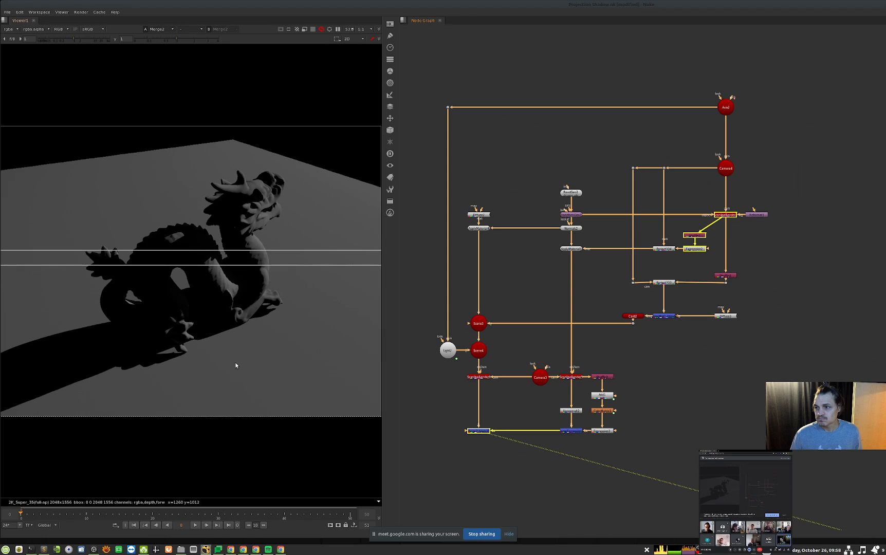
click(477, 431)
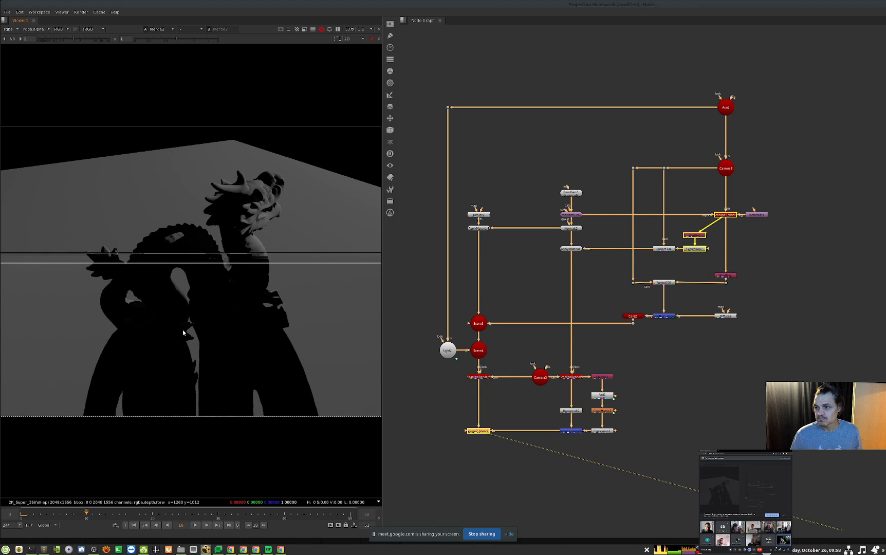
key(shift+Right)
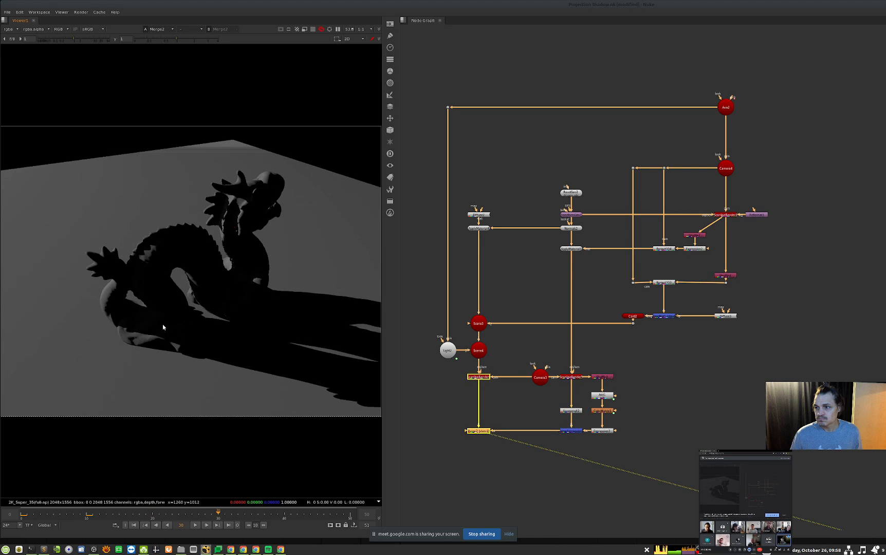
key(shift+Right)
Return to the "ambient occlusion" setup, view Multiply1 and examine the projection nodes under its light camera.
scroll(692, 260, down, 5)
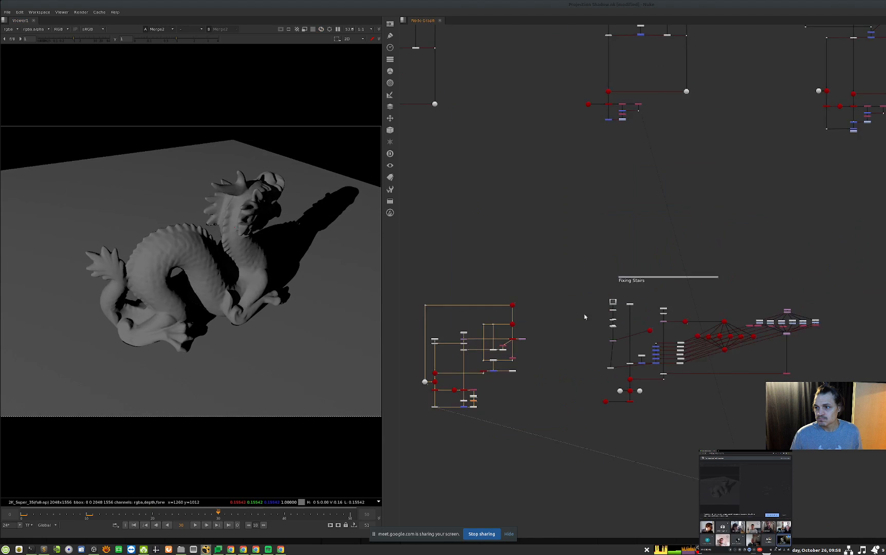
scroll(620, 302, up, 4)
middle_drag(716, 213, 624, 376)
click(574, 361)
key(1)
scroll(630, 237, down, 2)
middle_drag(668, 66, 669, 105)
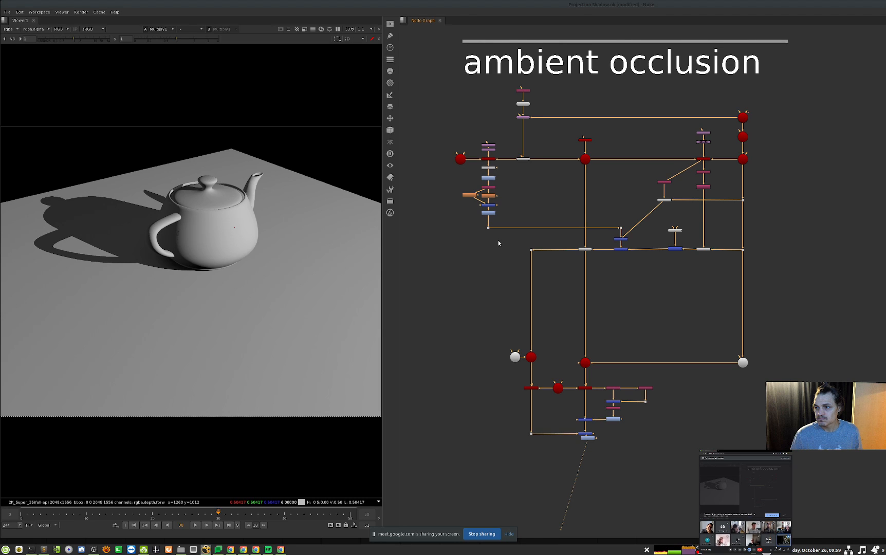
scroll(715, 167, up, 3)
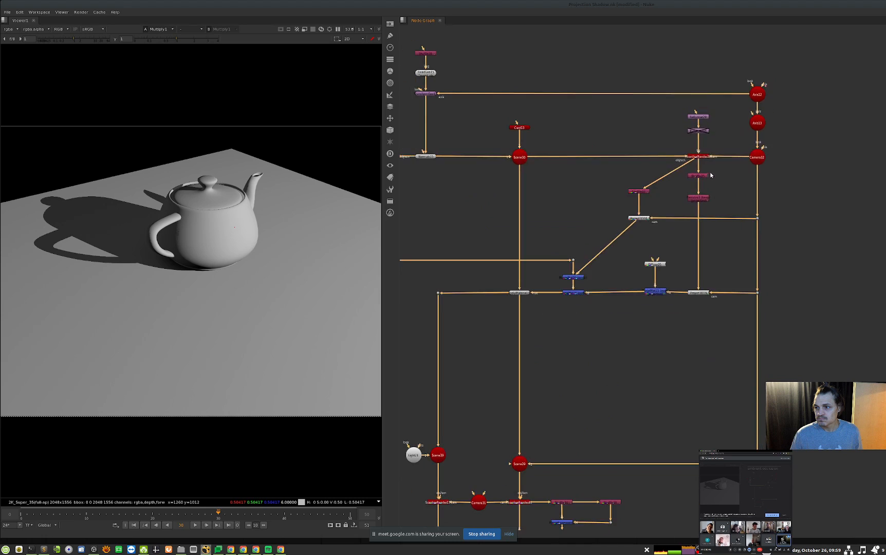
middle_drag(666, 203, 683, 238)
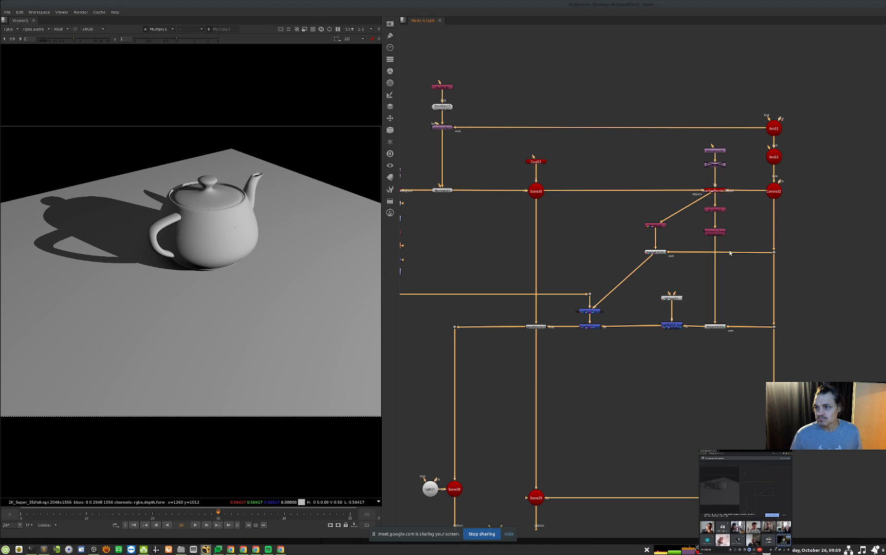
scroll(457, 346, down, 5)
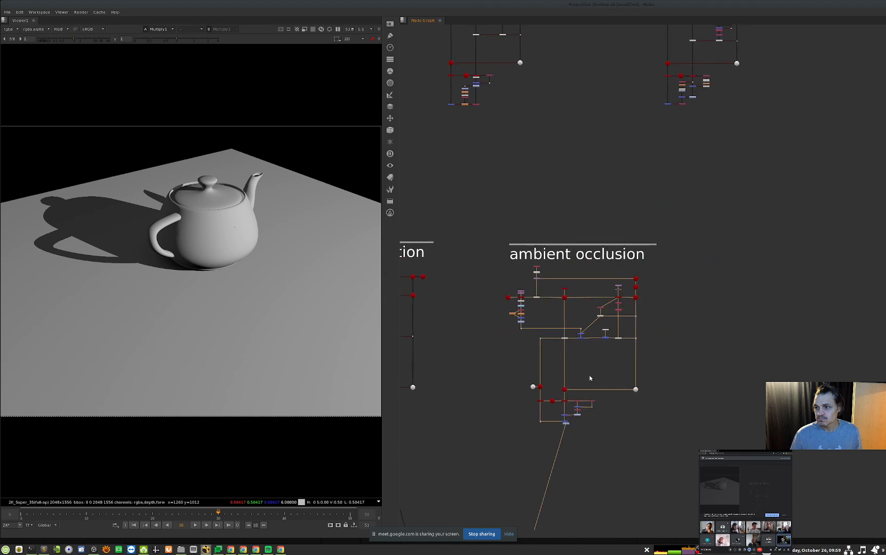
Return to the dragon setup below "Groun intersection" and view its Merge2 output.
middle_drag(501, 506, 666, 392)
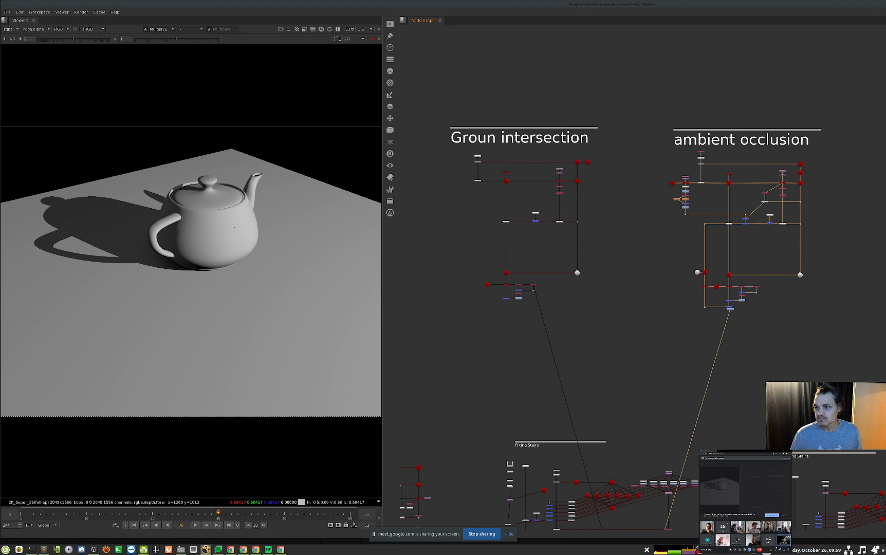
middle_drag(562, 439, 565, 313)
scroll(588, 407, up, 5)
click(518, 430)
key(1)
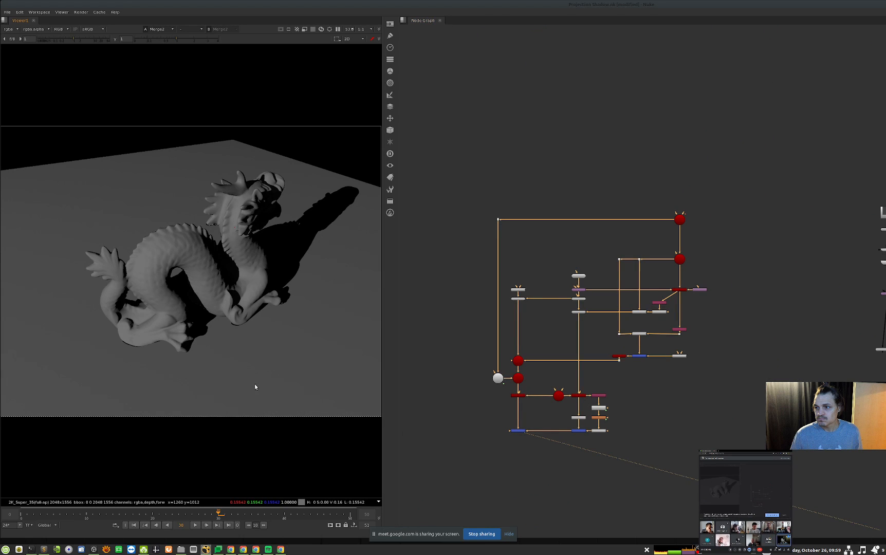
Play the dragon animation to review how its shadows move across the ground and the model.
key(l)
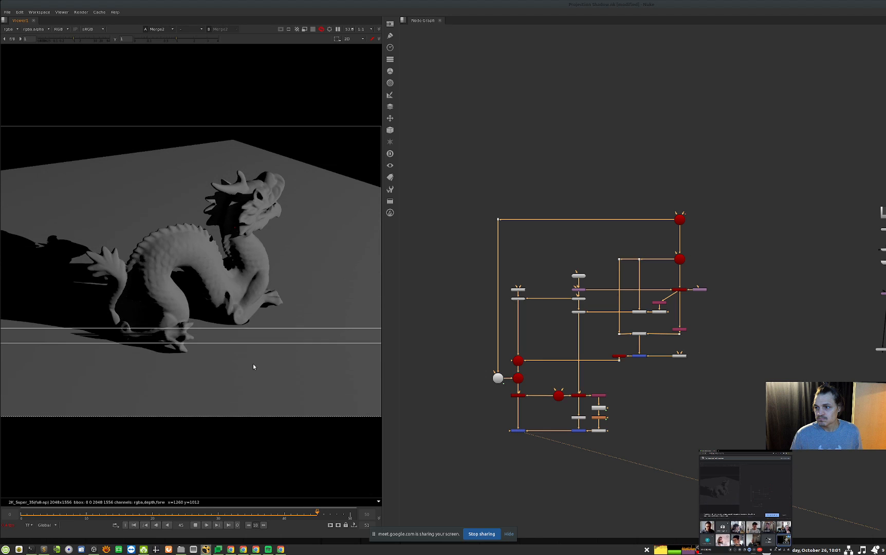
key(Right)
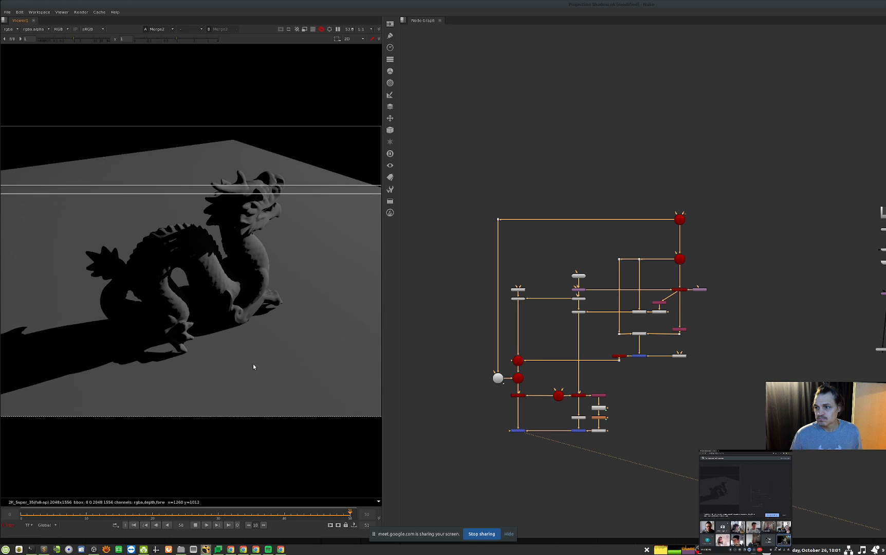
key(l)
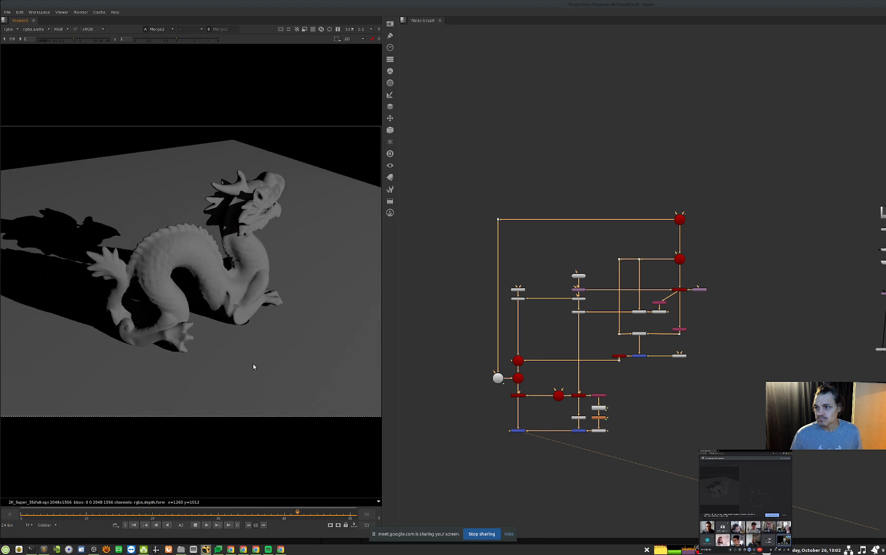